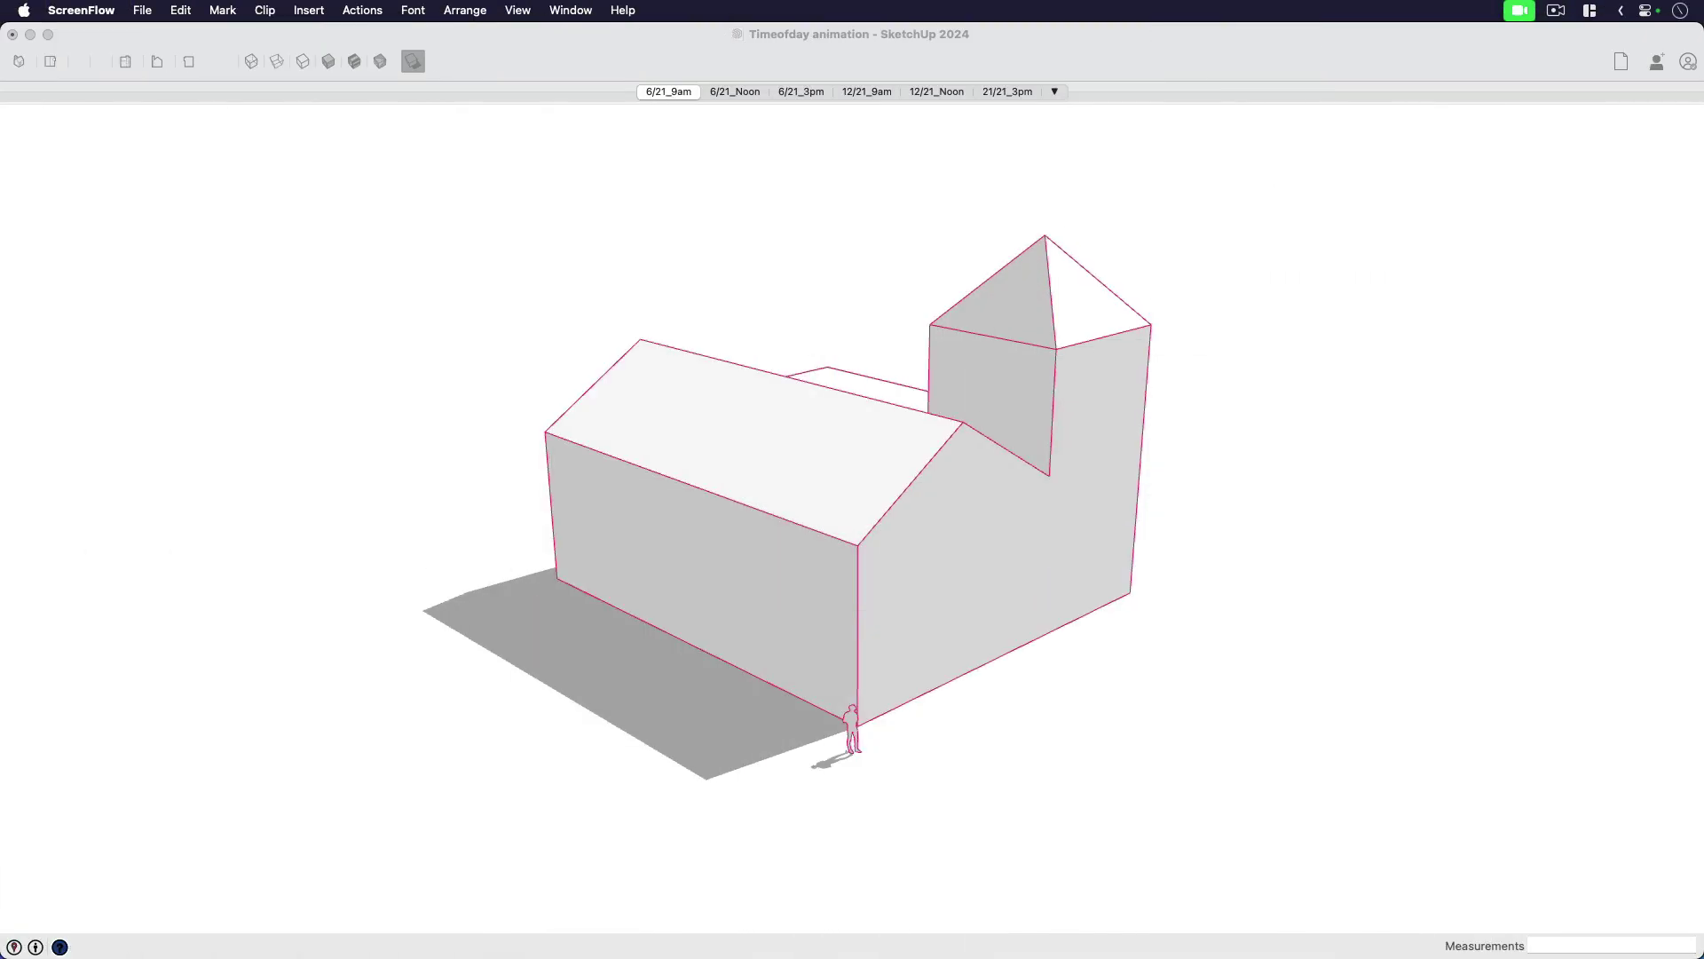
Orbit around the building and compare its shadows in the June 21 scenes at 9am, noon and 3pm
{"action": "scroll", "coordinate": [729, 574], "scroll_direction": "down", "scroll_amount": 1}
{"action": "middle_click_drag", "start_coordinate": [729, 573], "coordinate": [932, 568]}
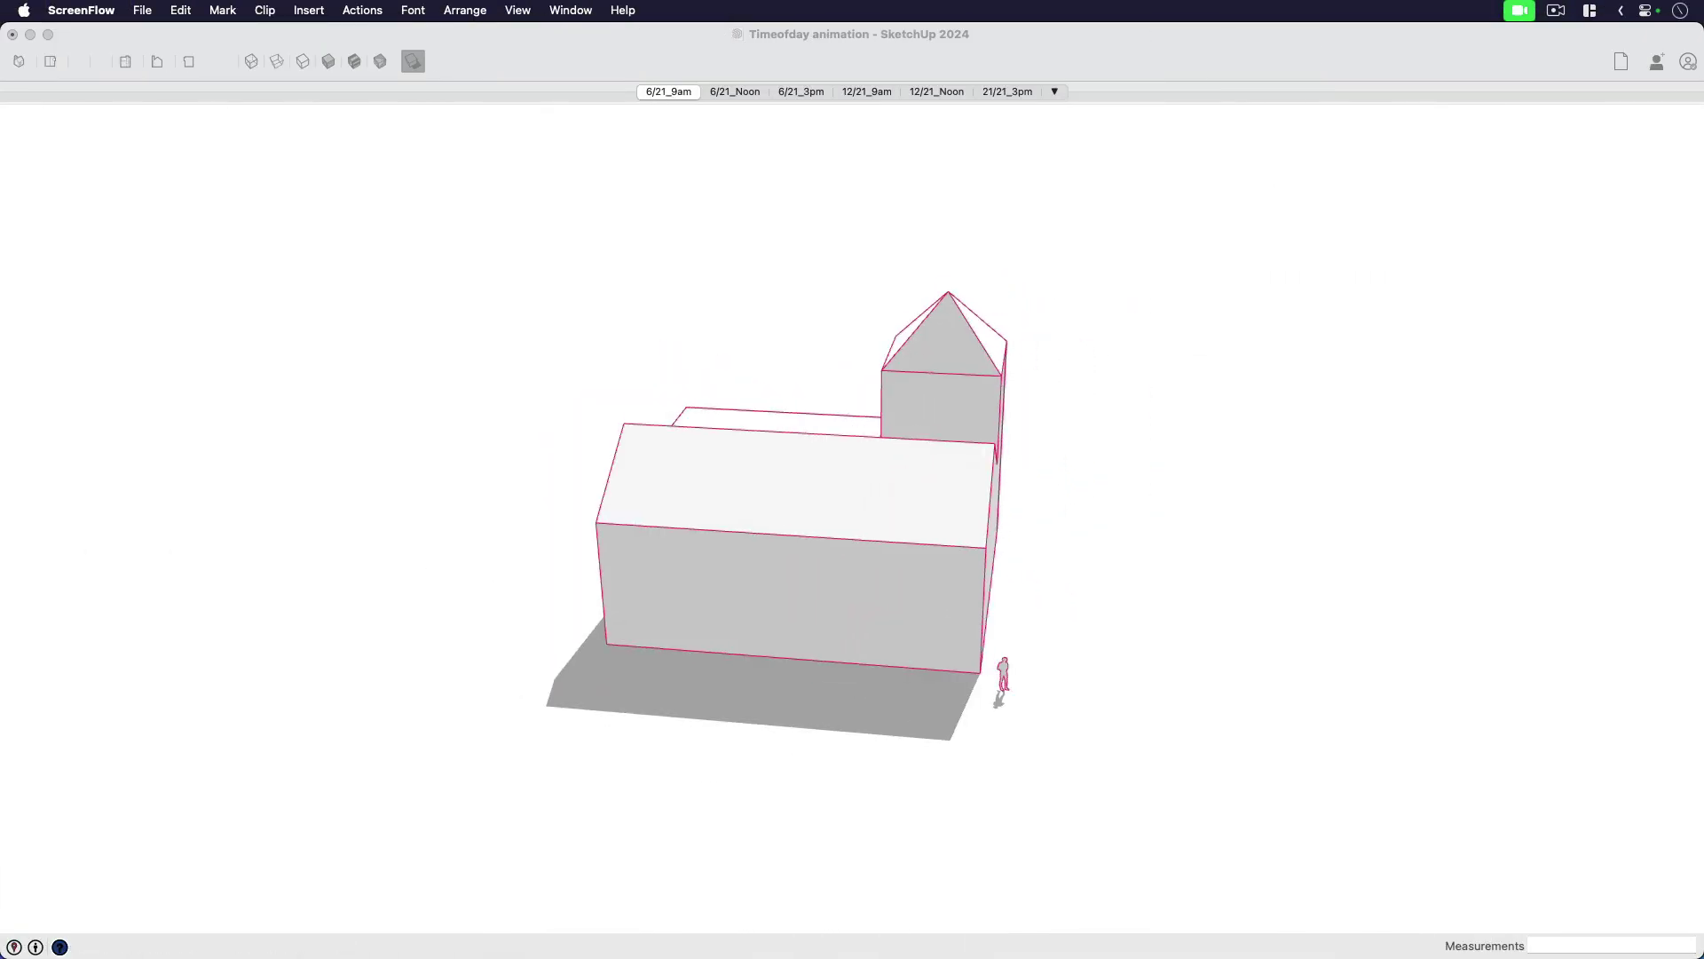
{"action": "middle_click_drag", "start_coordinate": [730, 574], "coordinate": [932, 573]}
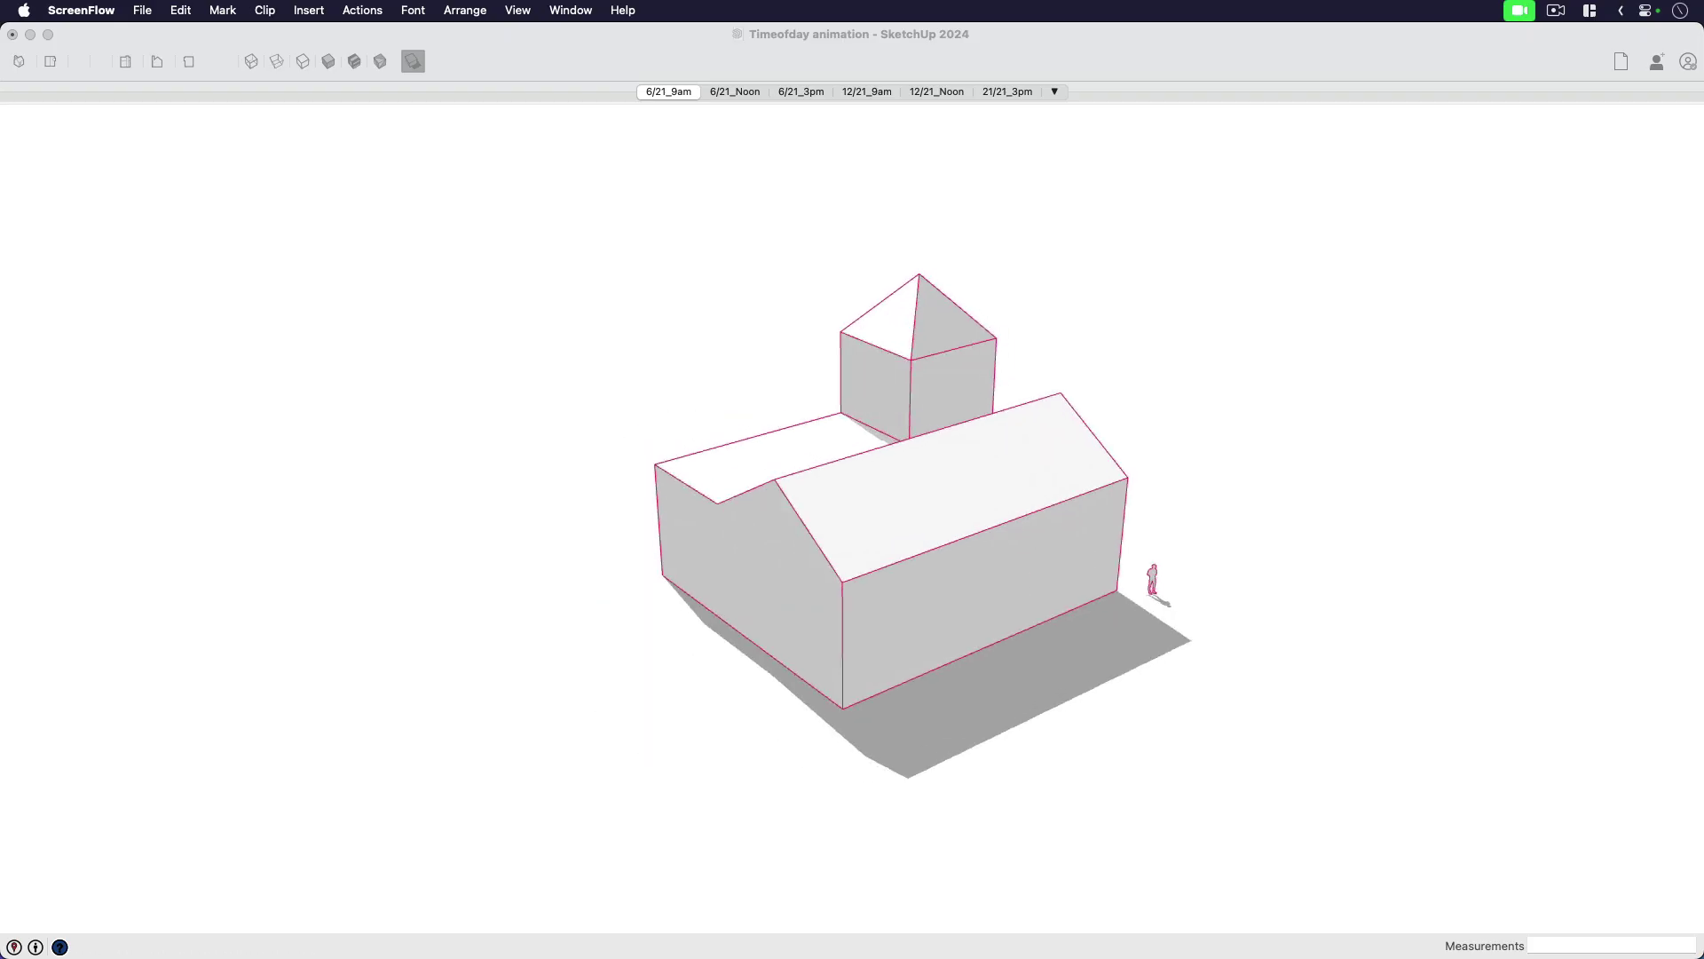
{"action": "left_click", "coordinate": [616, 133]}
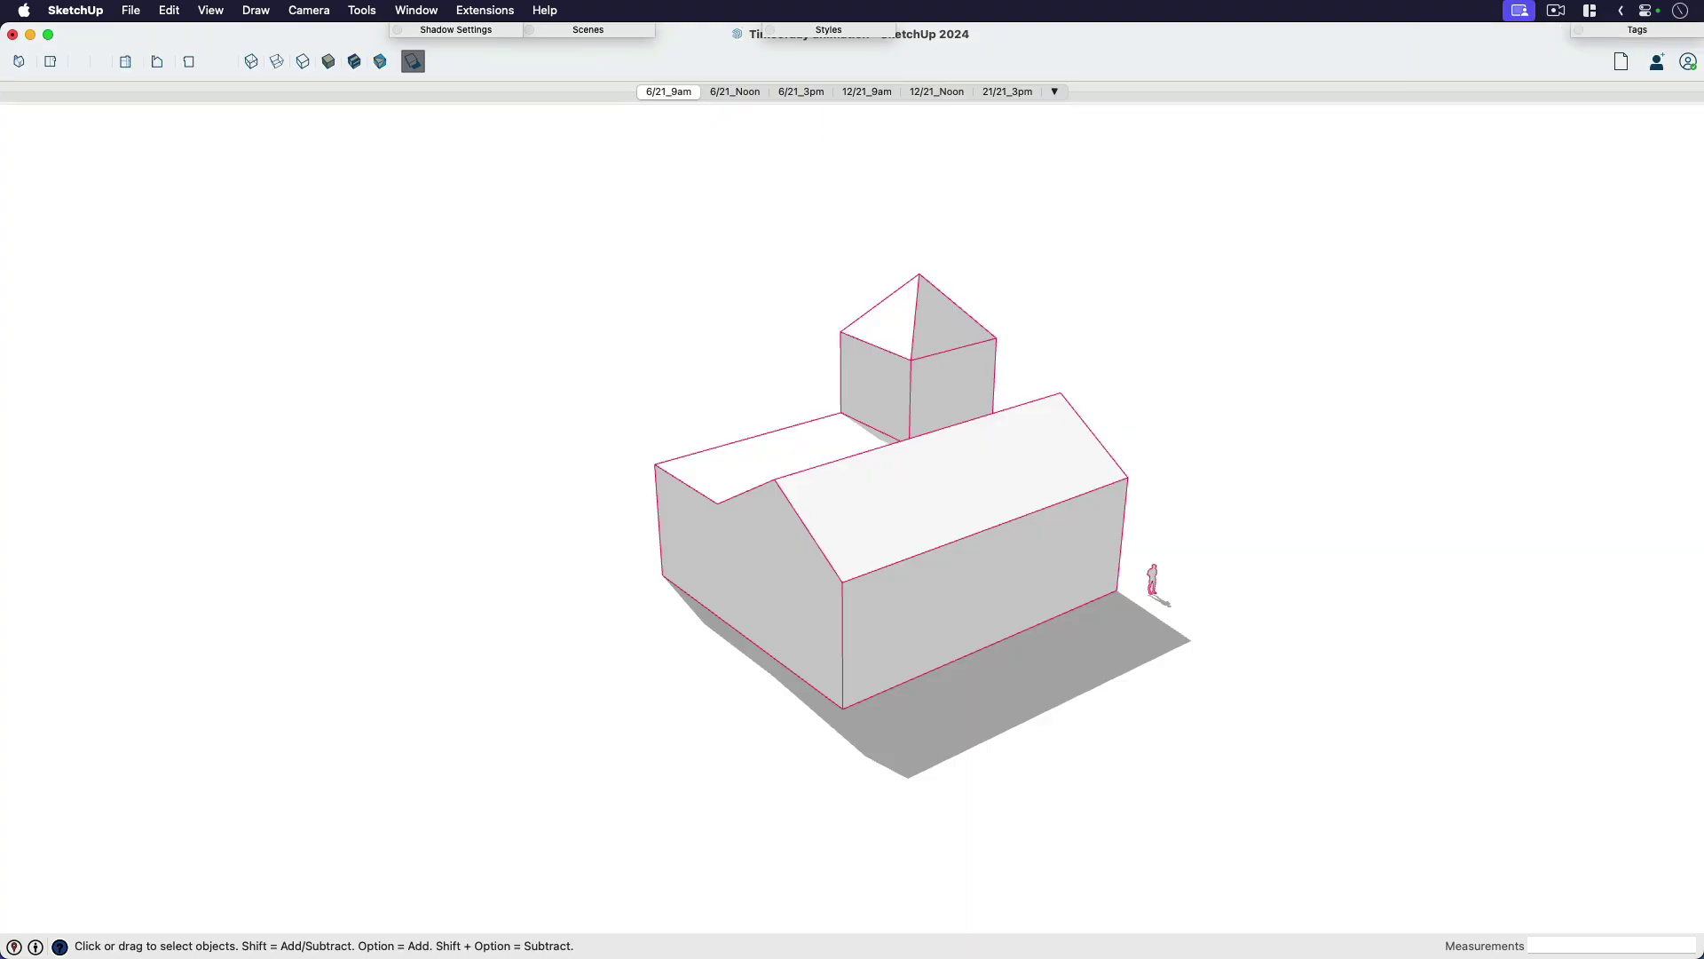
{"action": "scroll", "coordinate": [722, 173], "scroll_direction": "up", "scroll_amount": 3}
{"action": "scroll", "coordinate": [702, 168], "scroll_direction": "down", "scroll_amount": 1}
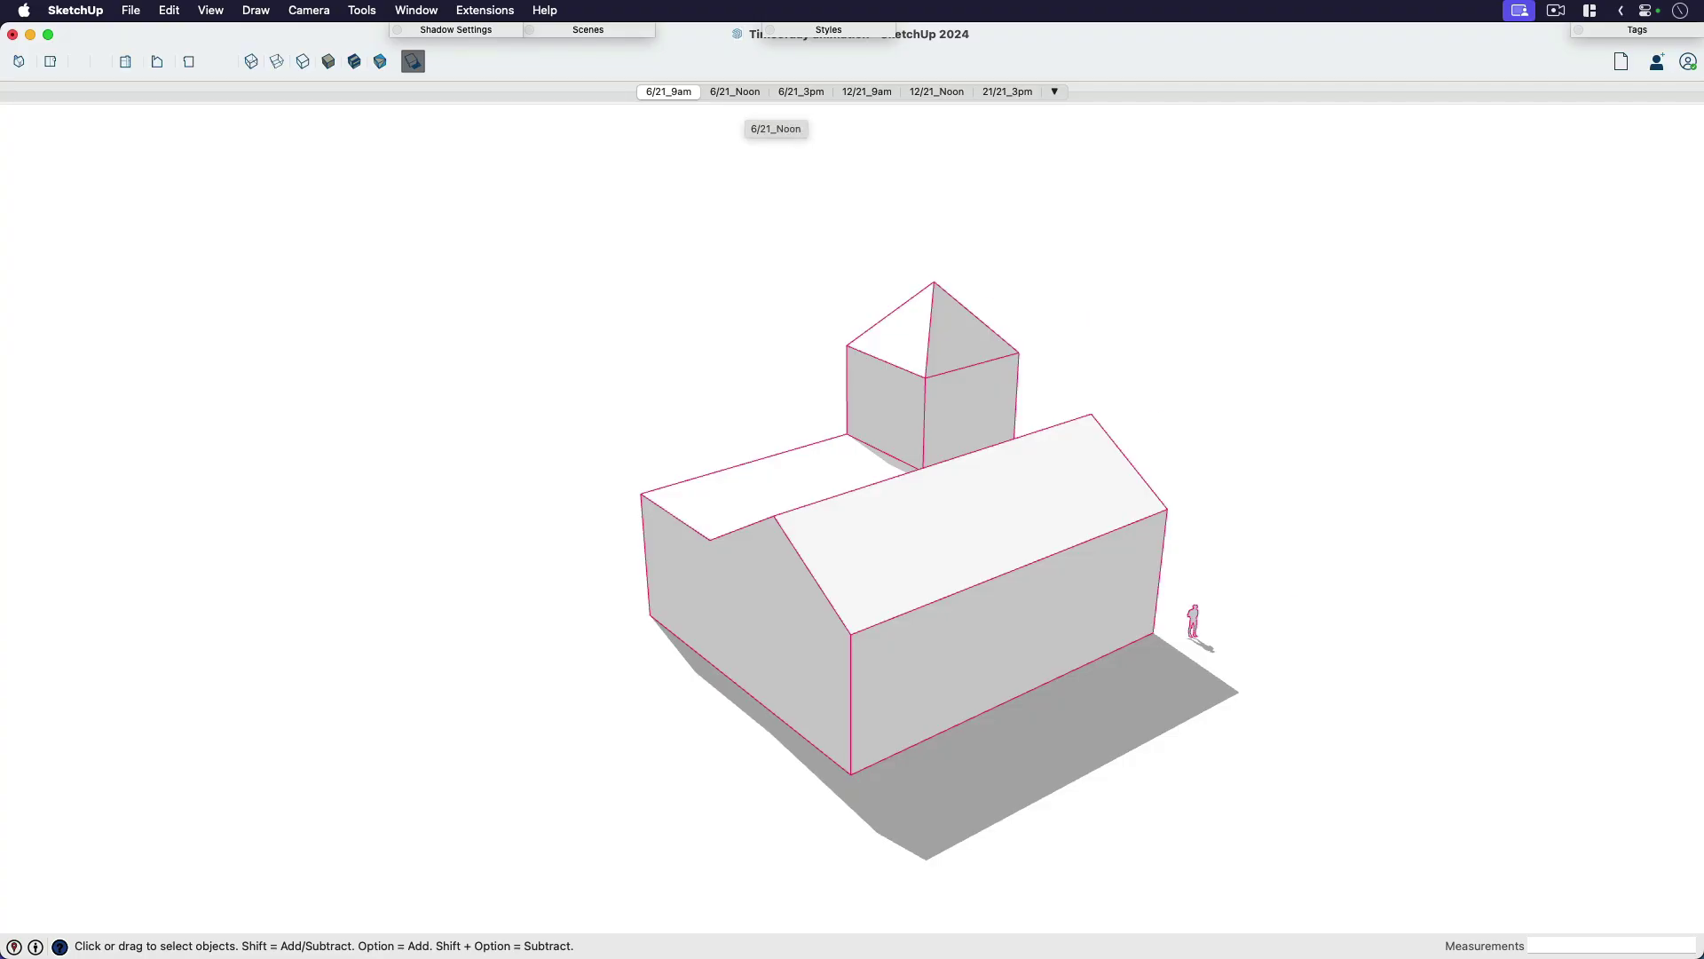
{"action": "left_click", "coordinate": [735, 92]}
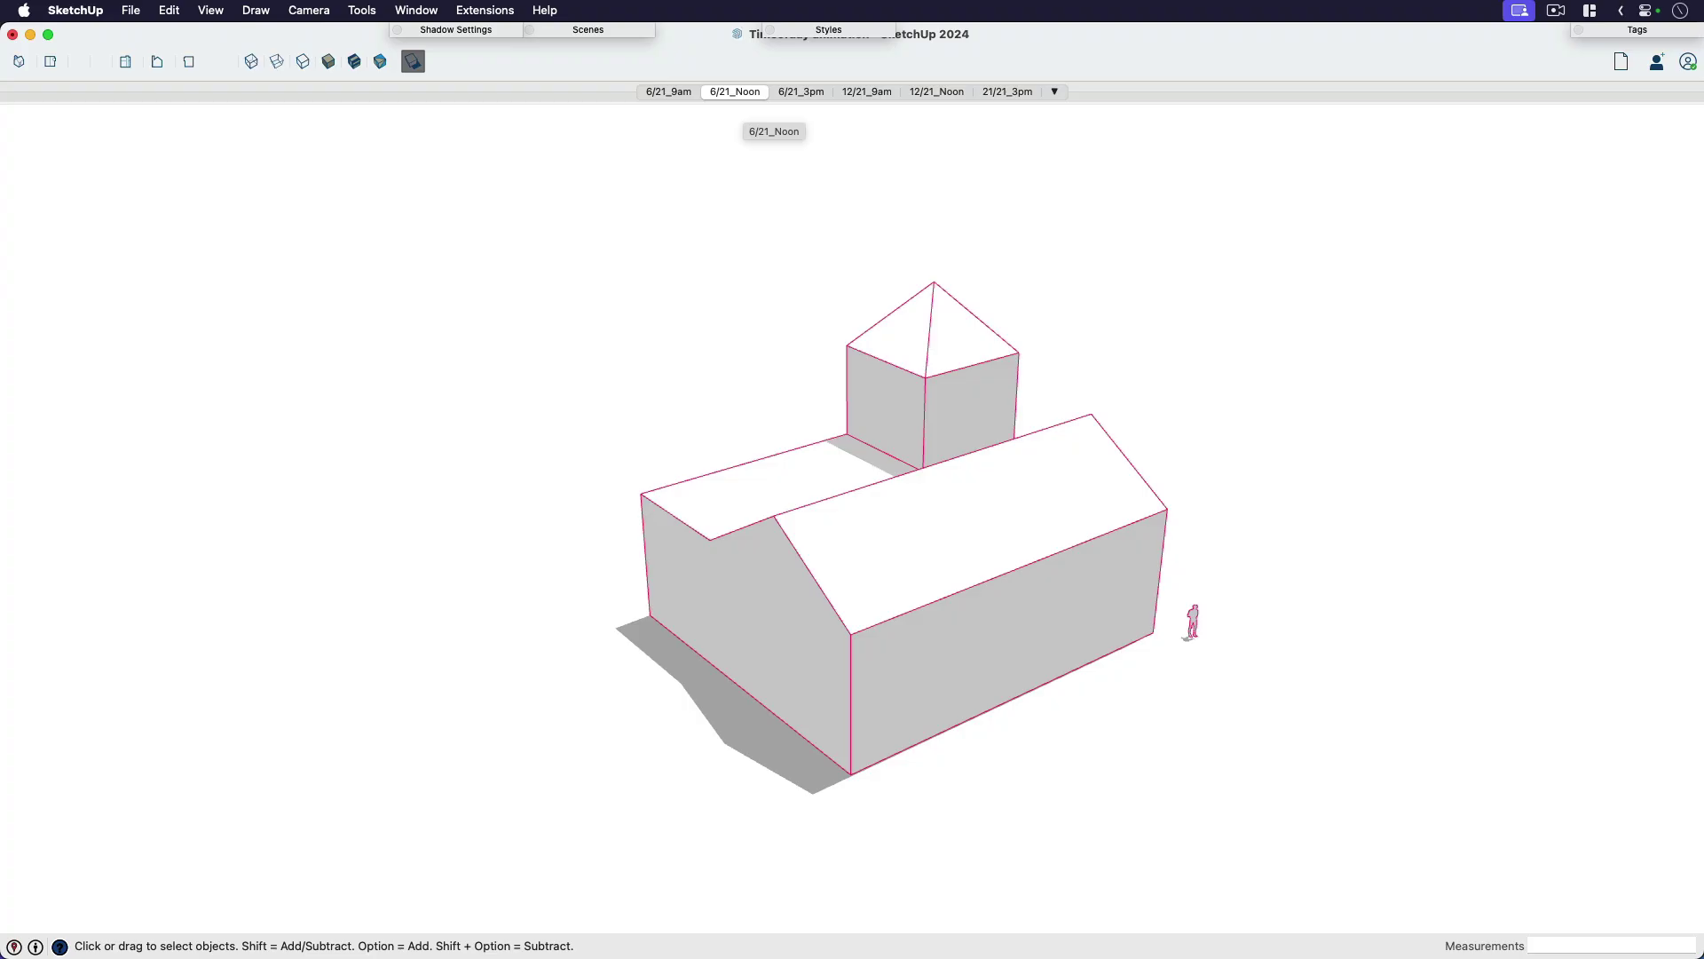
{"action": "left_click", "coordinate": [802, 92]}
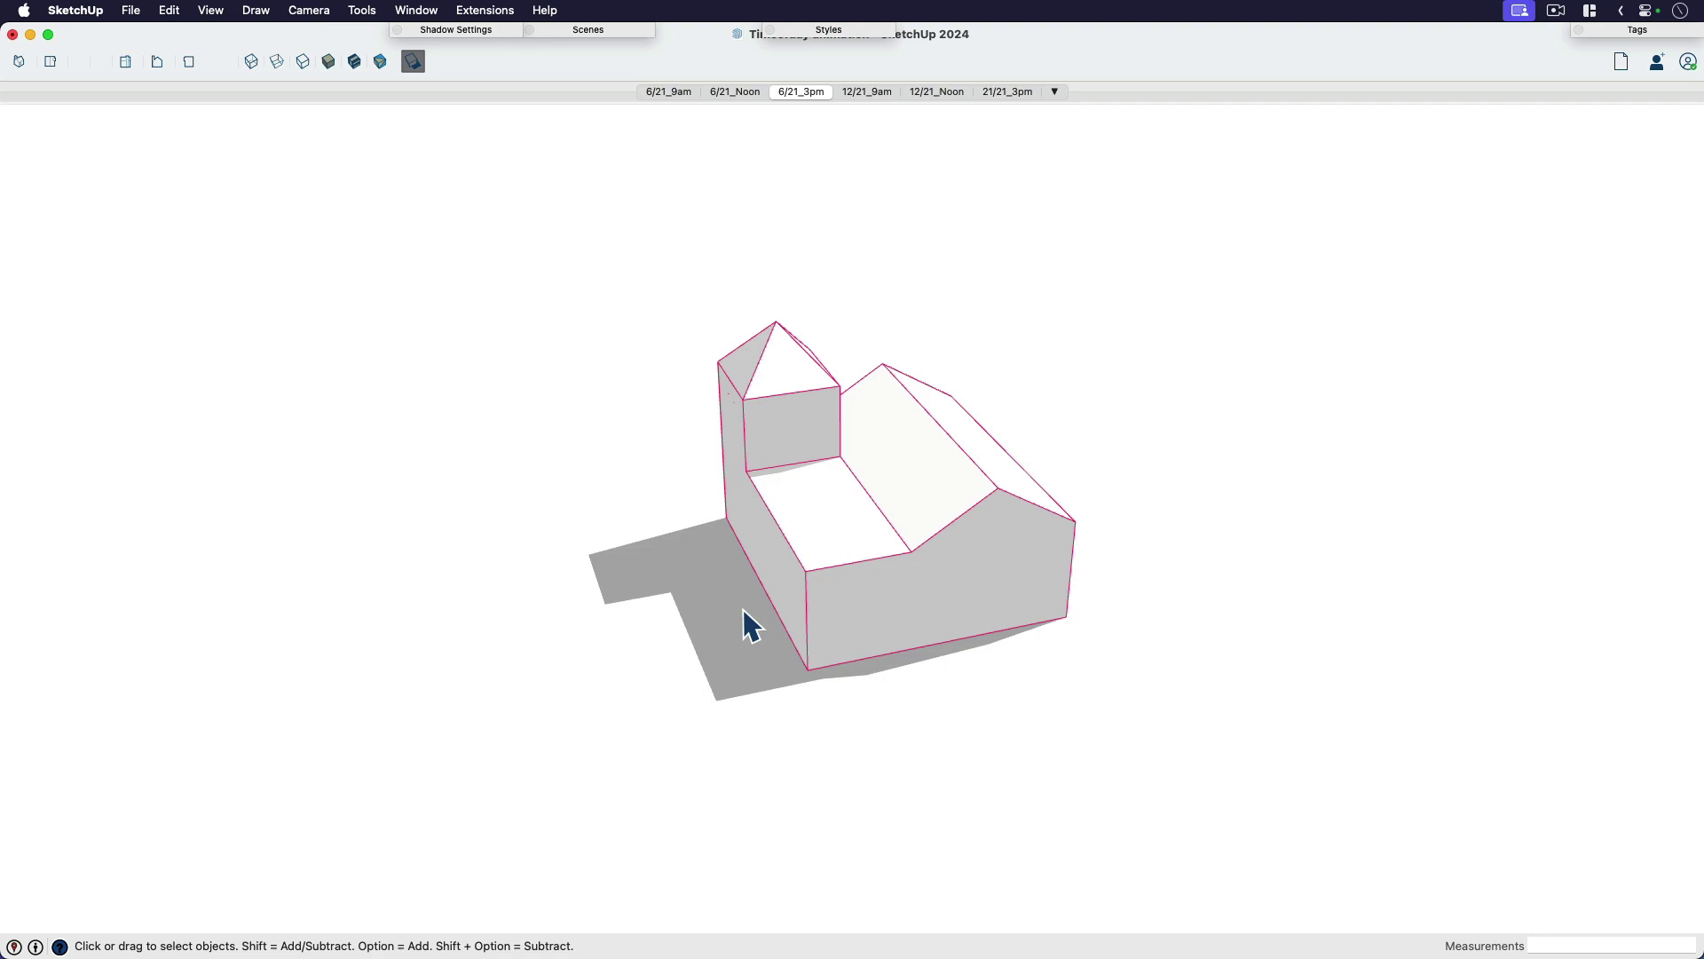
{"action": "left_click", "coordinate": [669, 91]}
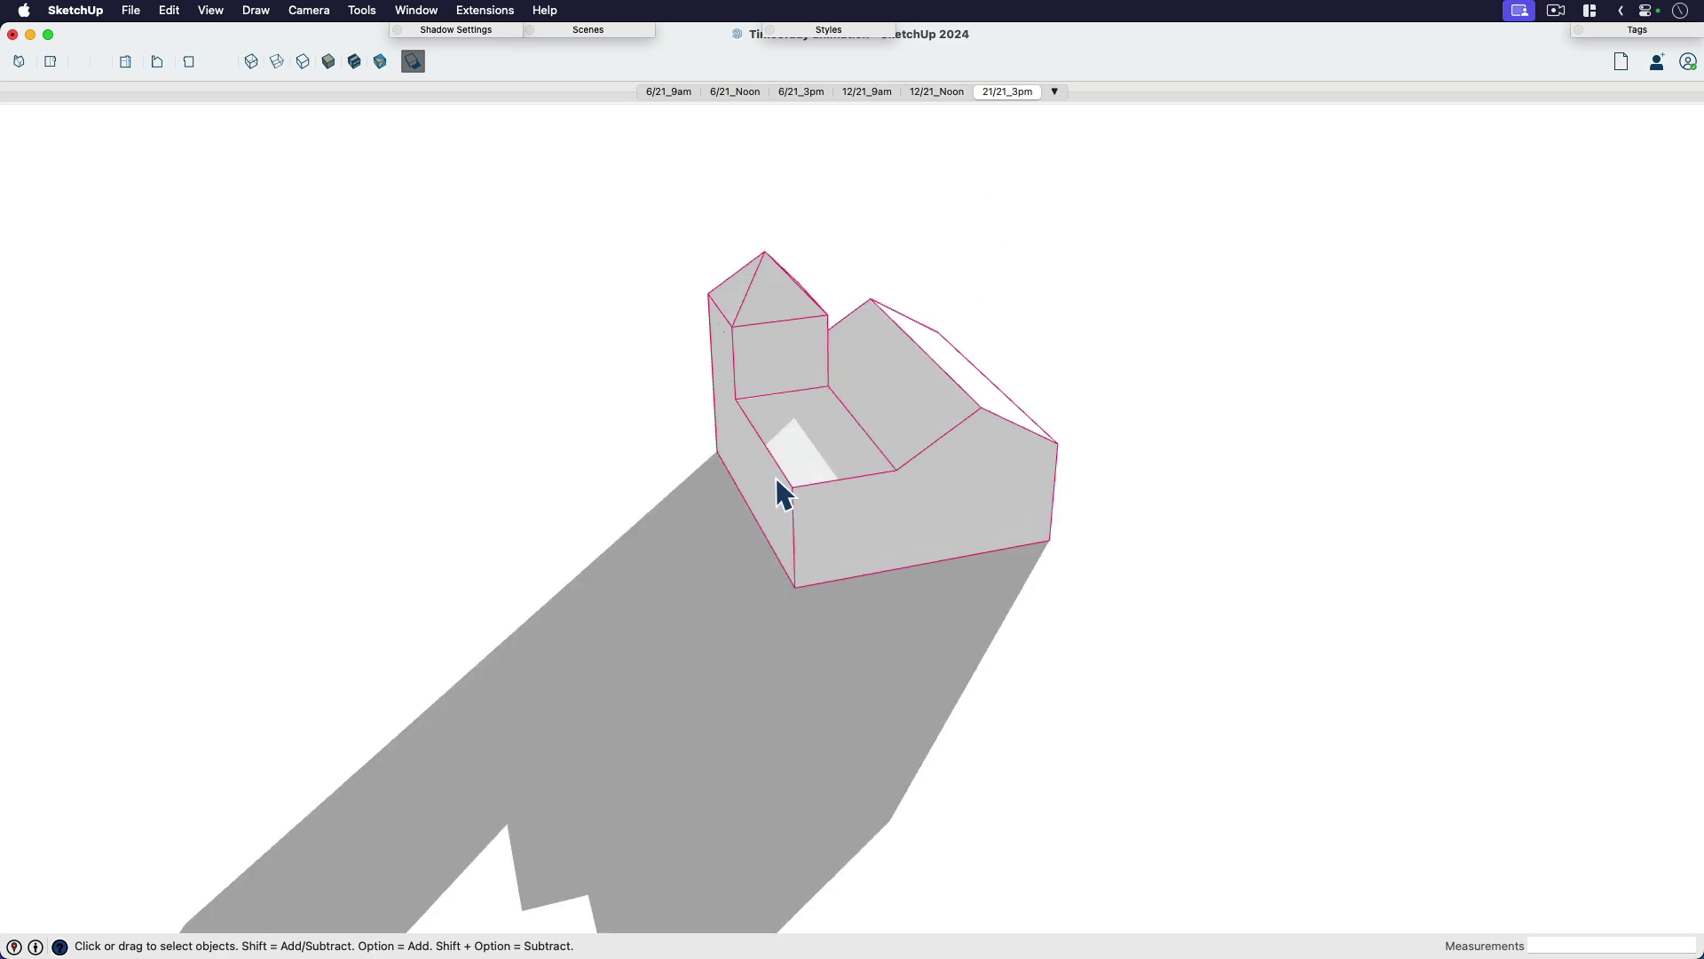
Examine the building's December shadows from several angles in the 21/21_3pm and 12/21_9am scenes
{"action": "middle_click_drag", "start_coordinate": [777, 480], "coordinate": [928, 487]}
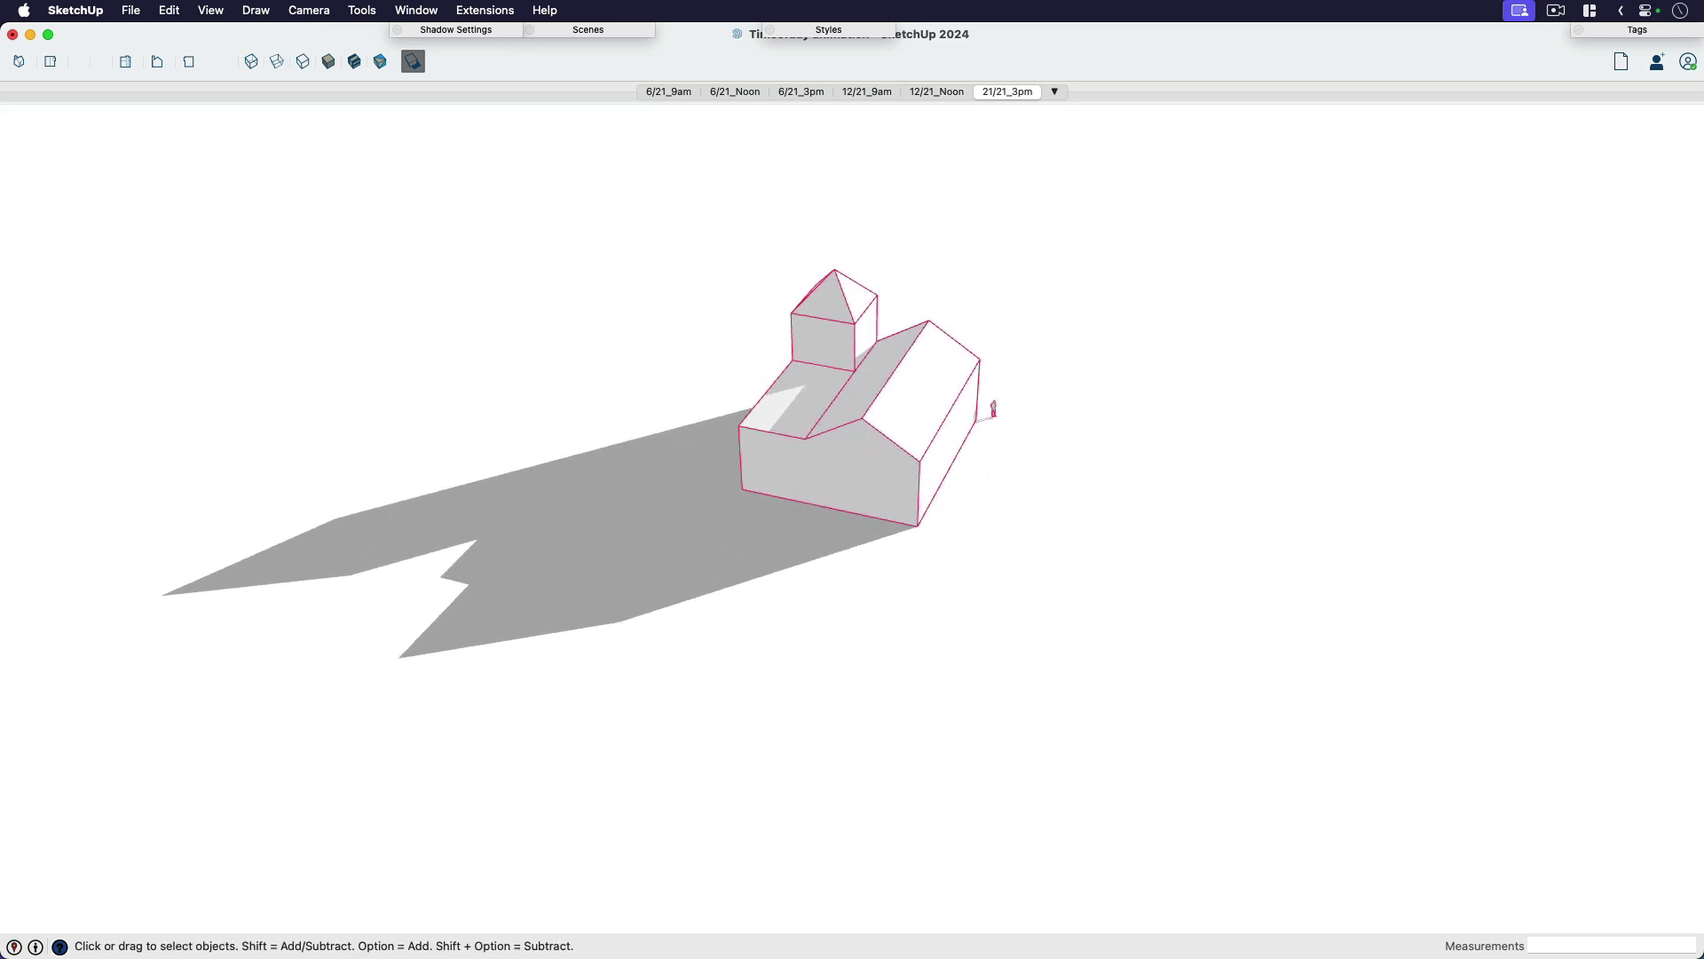
{"action": "left_click", "coordinate": [588, 29]}
{"action": "left_click", "coordinate": [638, 30]}
{"action": "middle_click_drag", "start_coordinate": [759, 410], "coordinate": [1198, 270]}
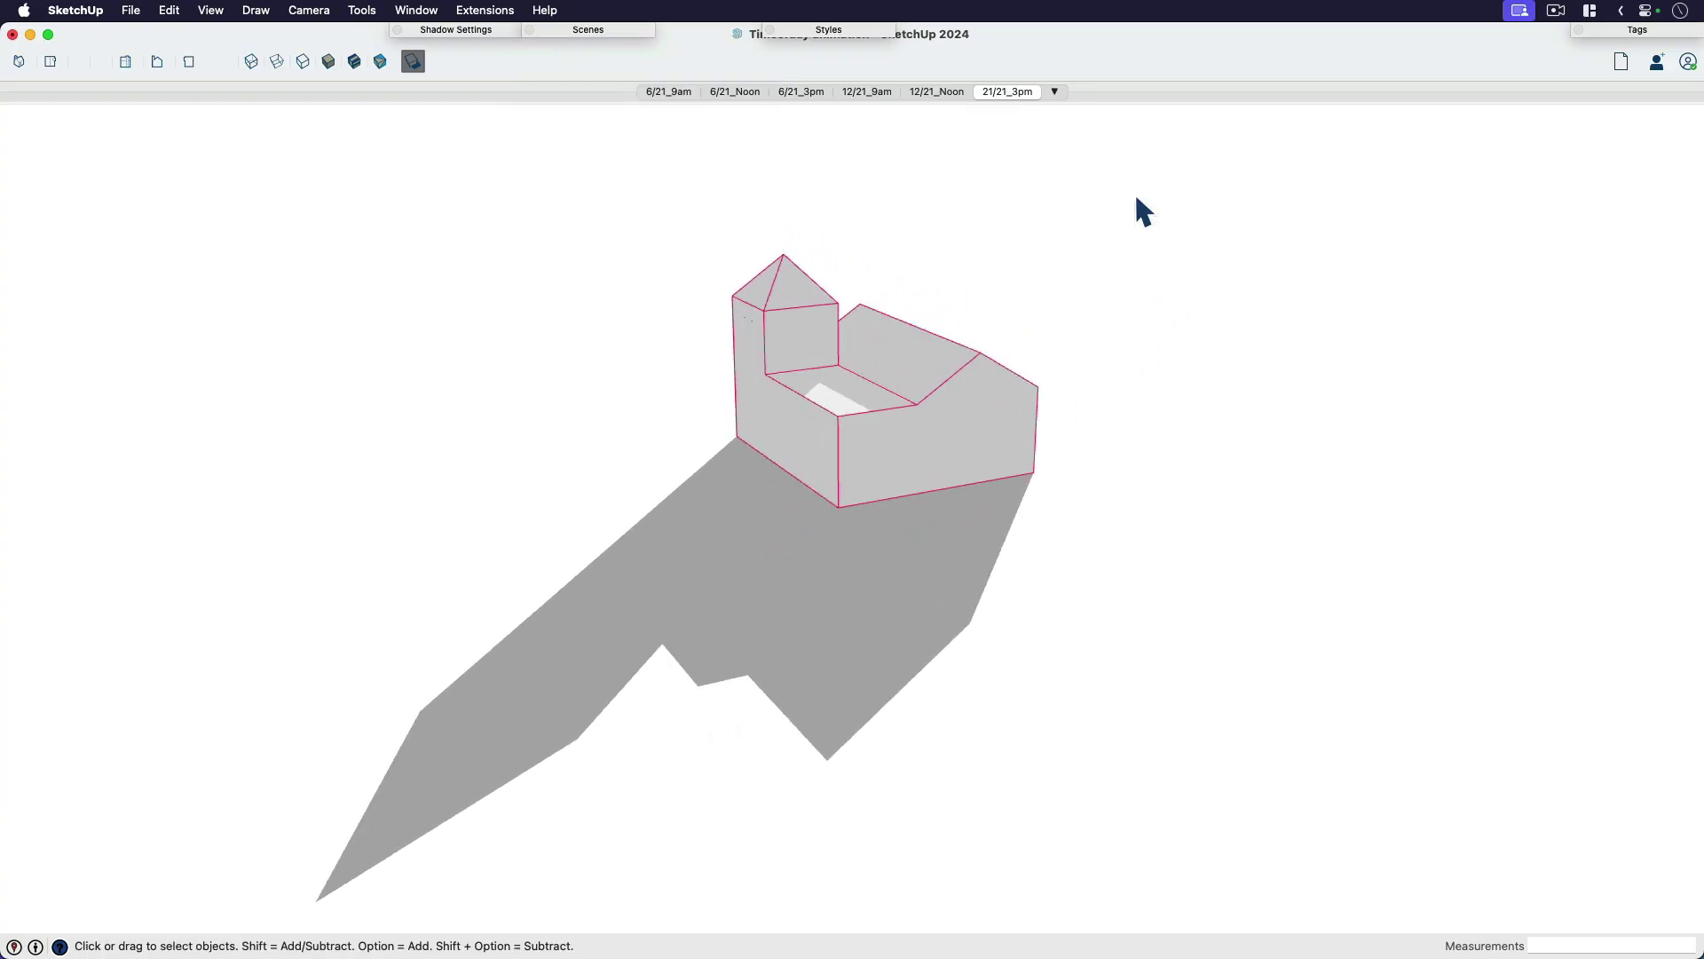
{"action": "key", "text": "Page_Up"}
{"action": "key", "text": "Page_Up"}
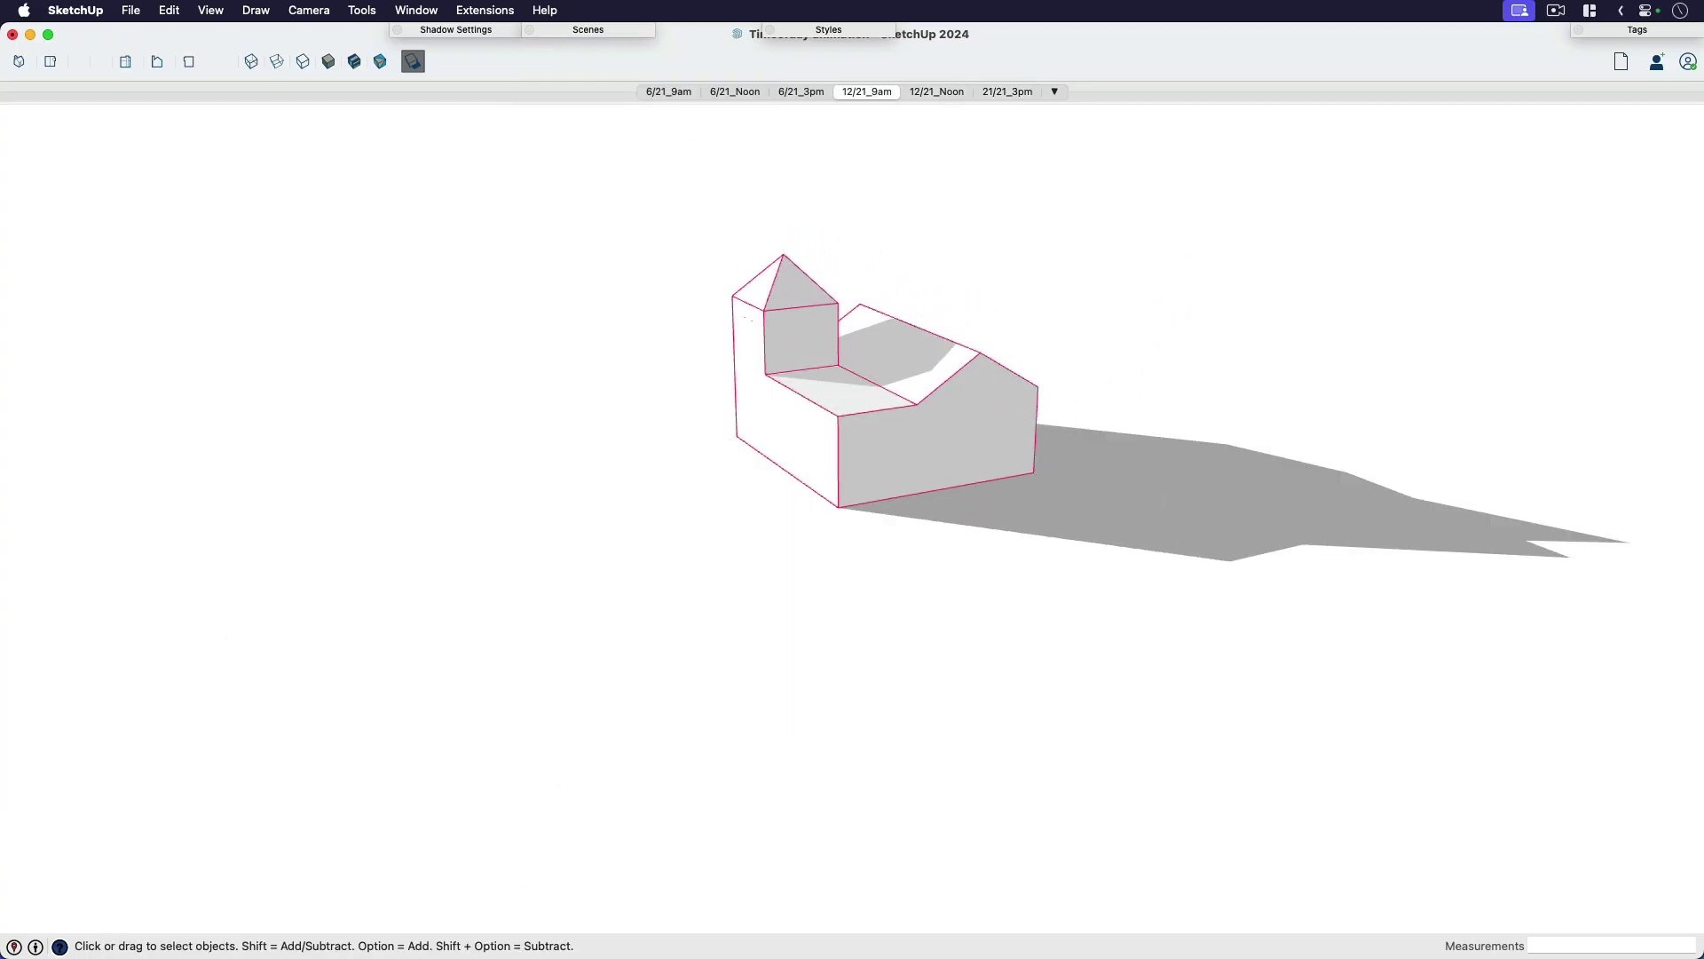
{"action": "scroll", "coordinate": [860, 388], "scroll_direction": "up", "scroll_amount": 3}
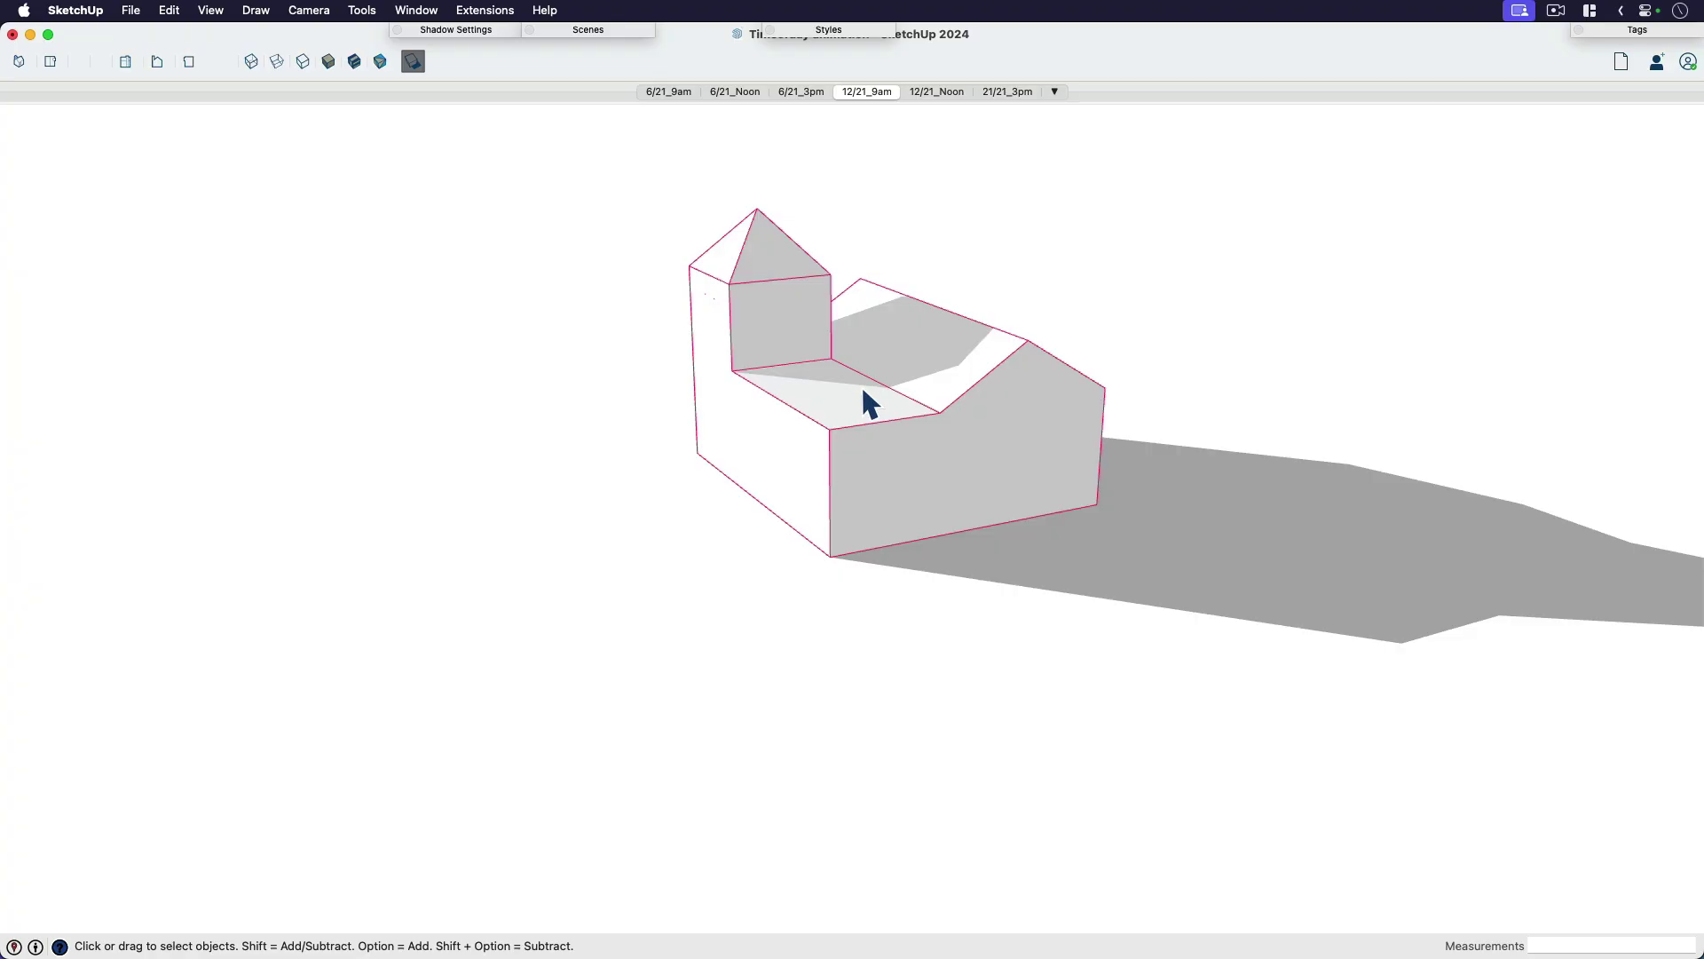
{"action": "left_click", "coordinate": [1016, 449]}
Switch to the top view and compare the December shadows at 9am and 3pm
{"action": "key", "text": "super+2"}
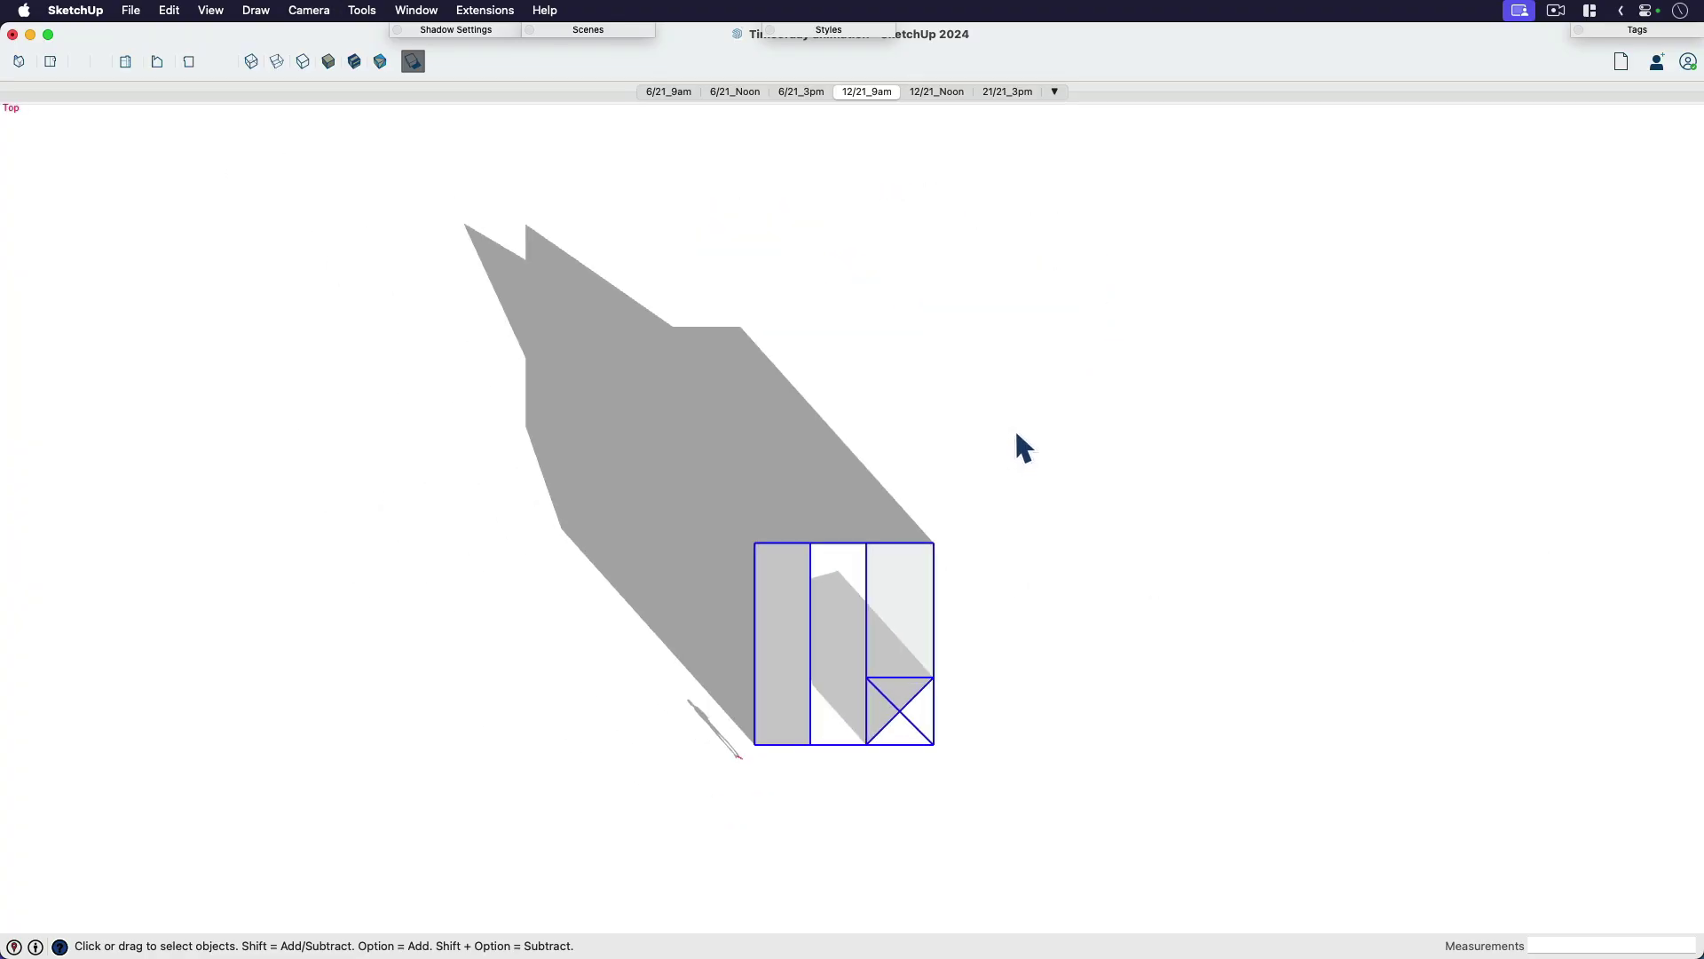
{"action": "middle_click_drag", "start_coordinate": [973, 554], "coordinate": [1010, 463], "text": "shift"}
{"action": "left_click", "coordinate": [1150, 541]}
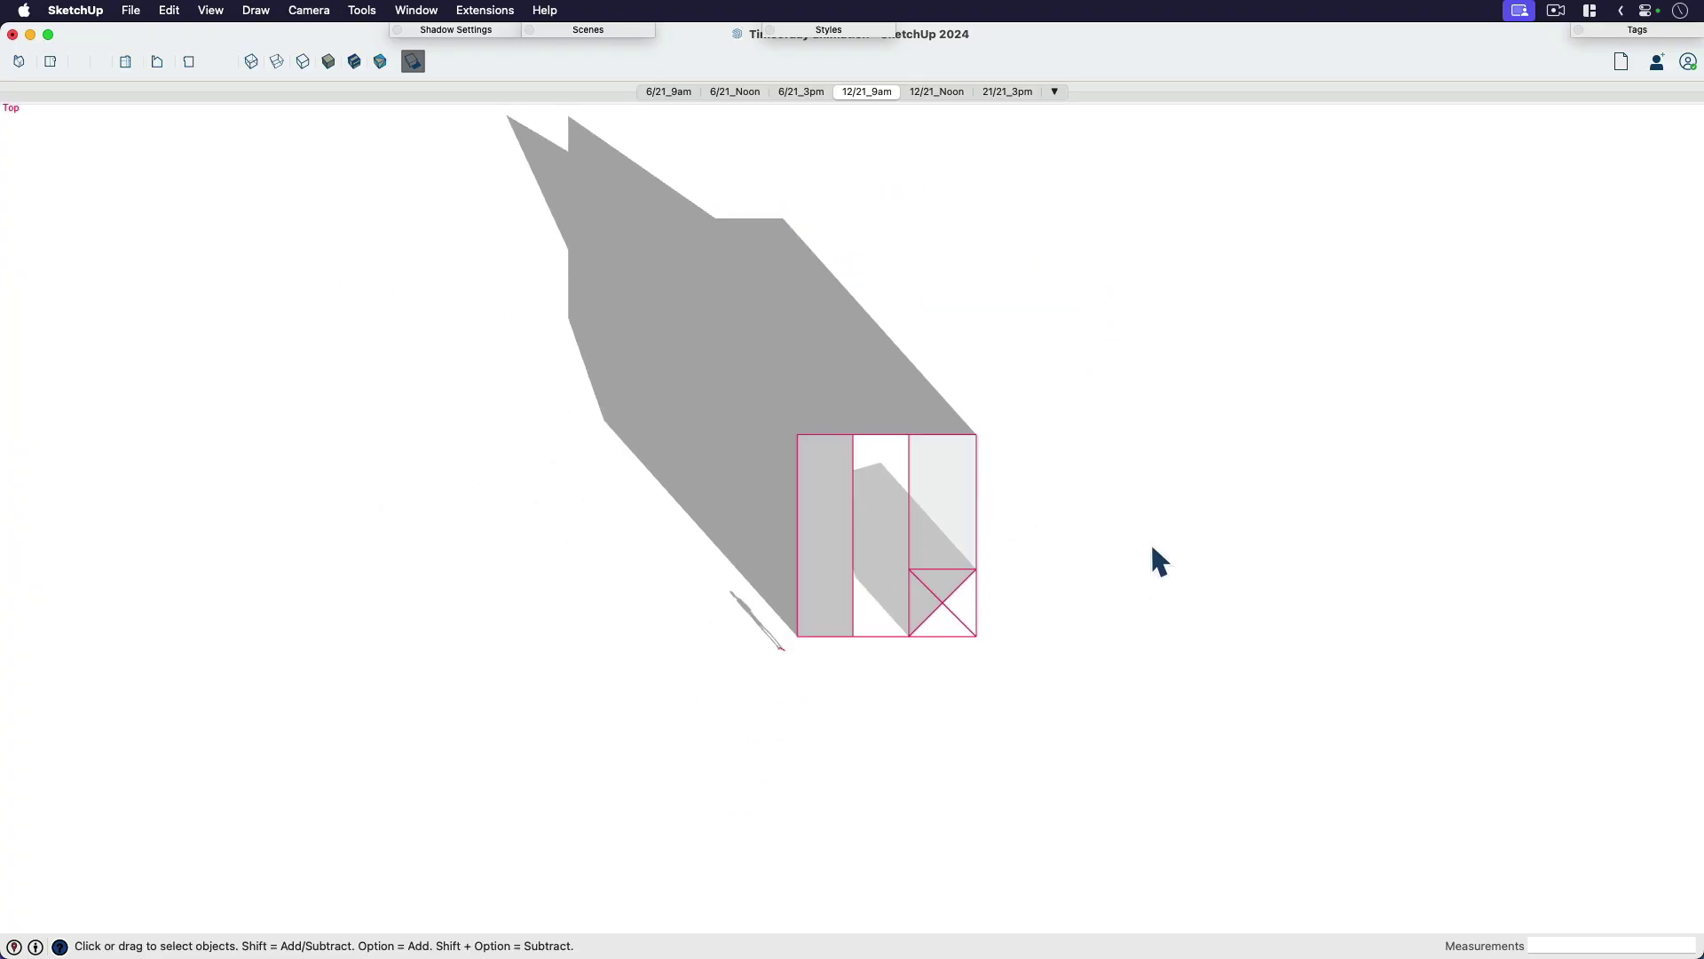
{"action": "scroll", "coordinate": [913, 589], "scroll_direction": "down", "scroll_amount": 2}
{"action": "scroll", "coordinate": [886, 447], "scroll_direction": "up", "scroll_amount": 1}
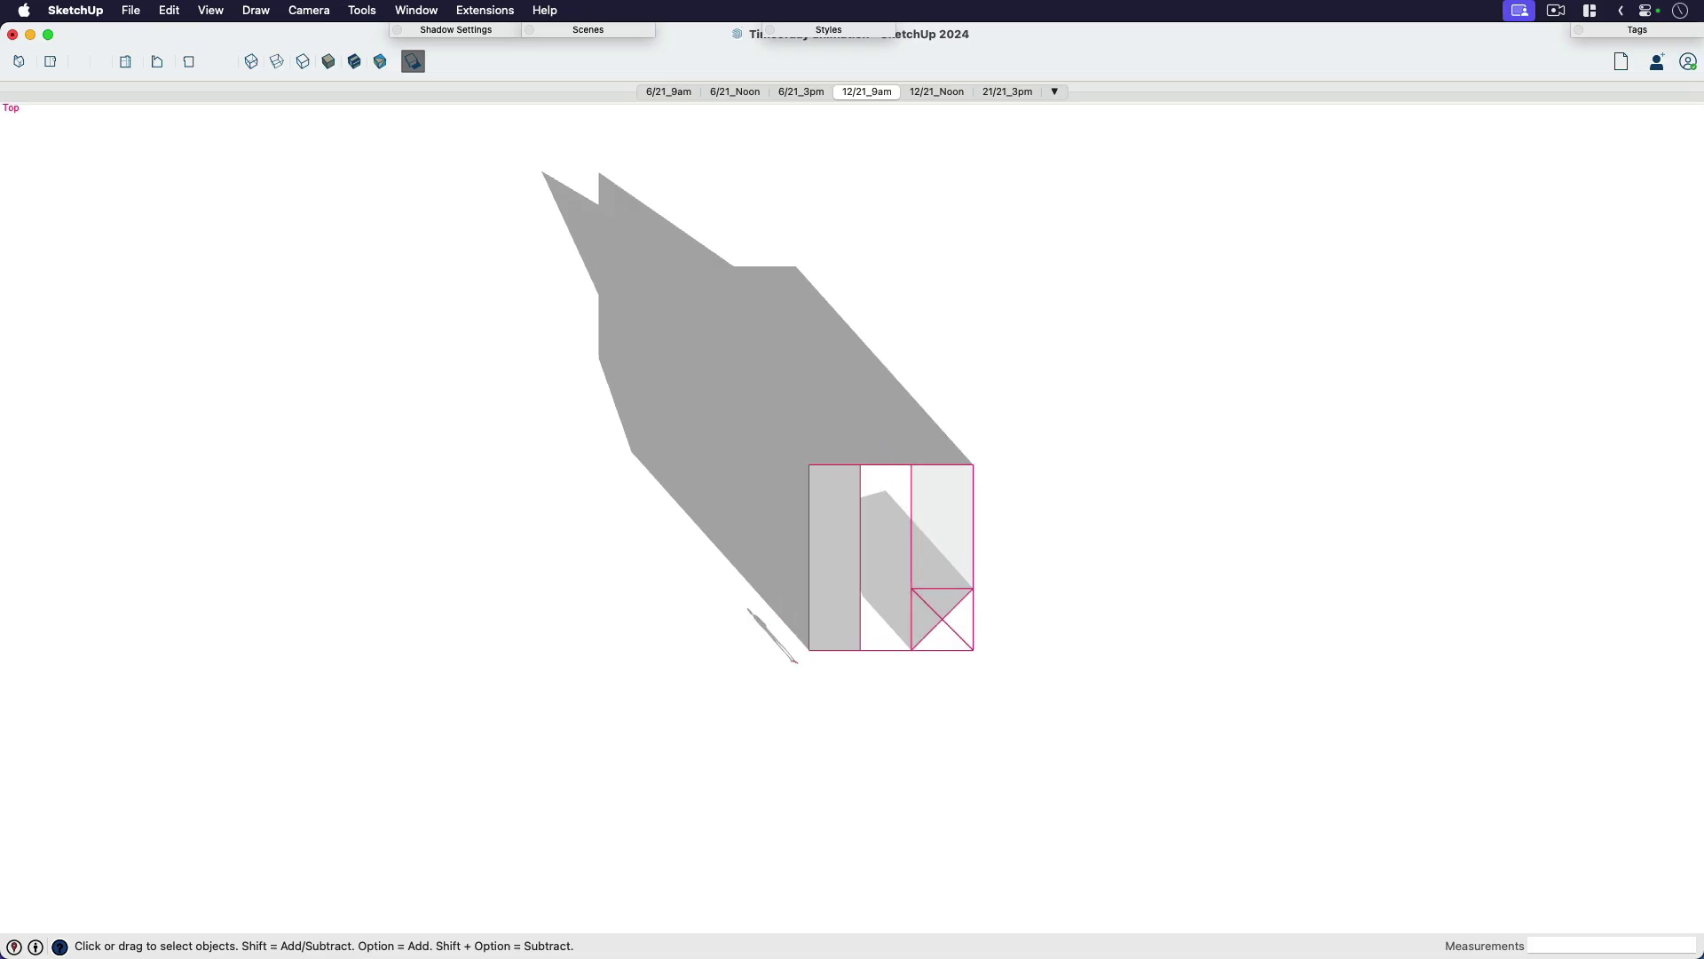
{"action": "key", "text": "Page_Down"}
{"action": "key", "text": "Page_Down"}
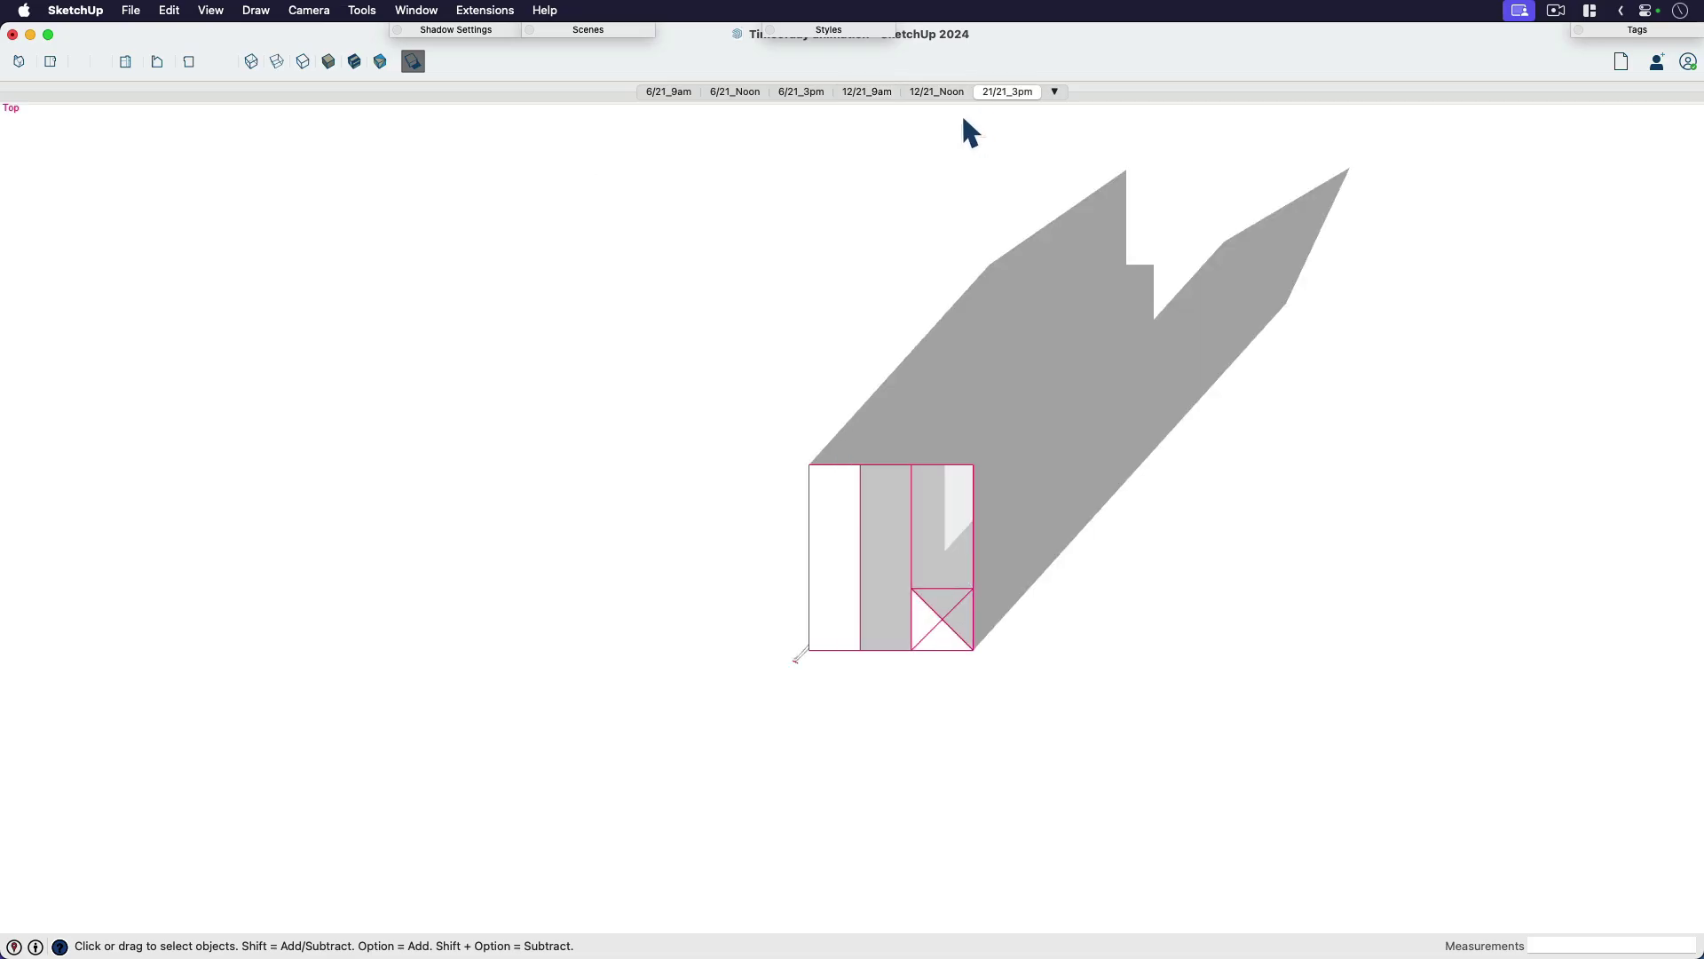
{"action": "scroll", "coordinate": [927, 426], "scroll_direction": "up", "scroll_amount": 2}
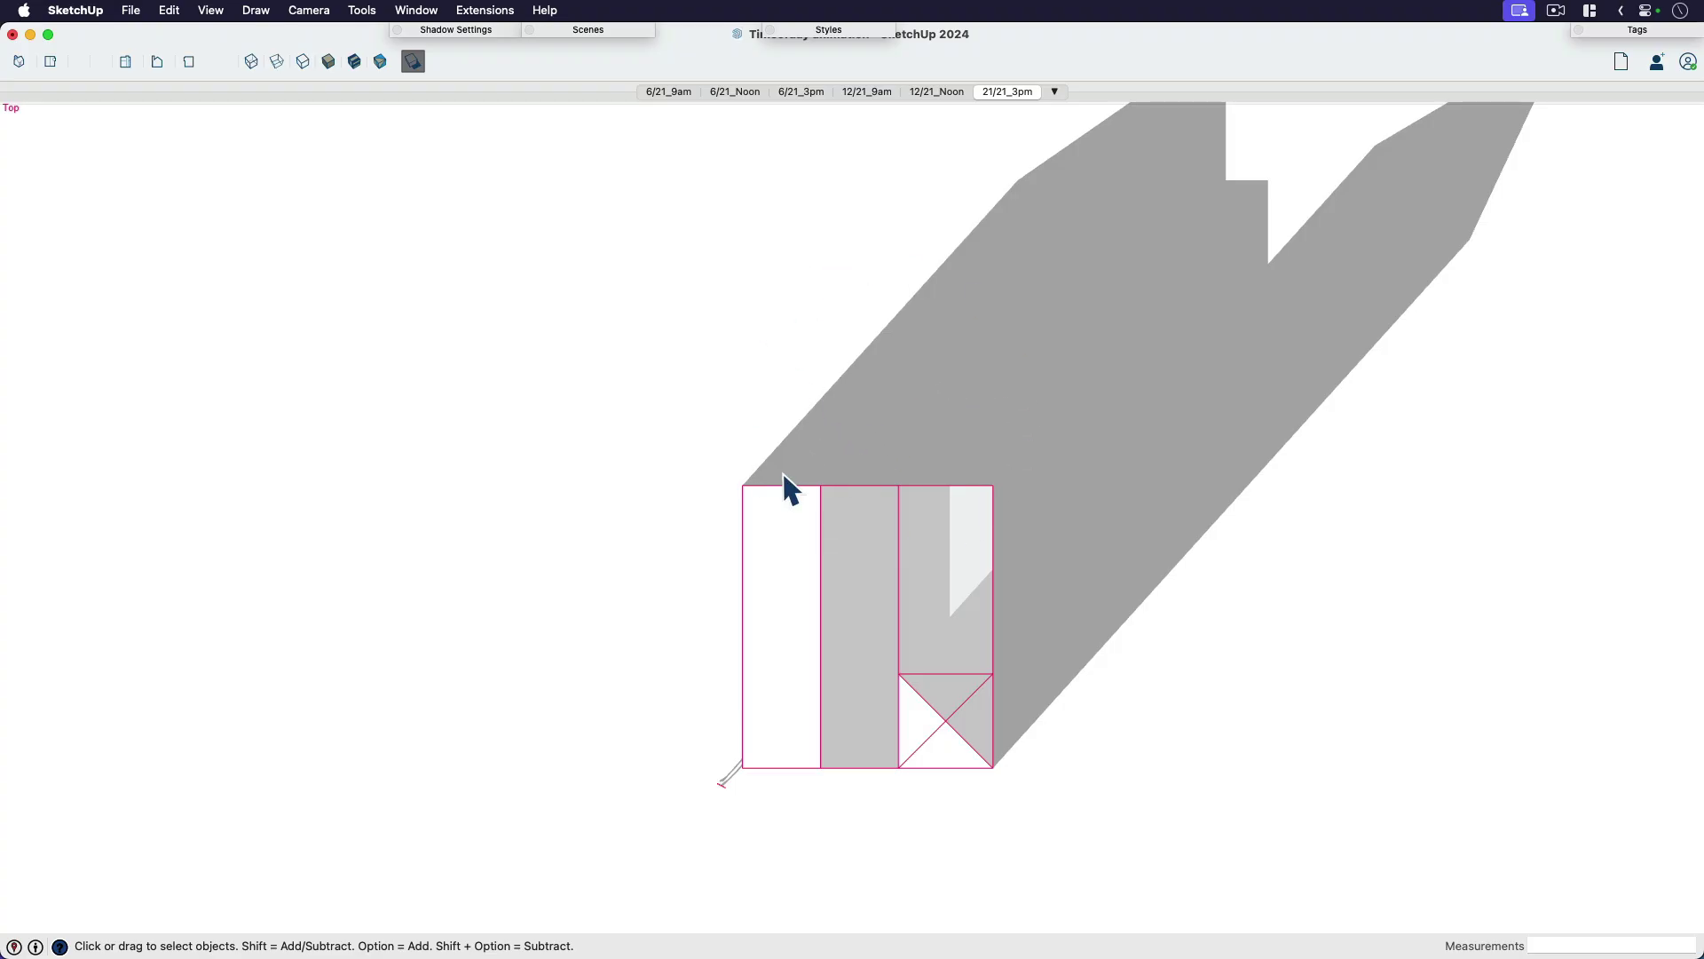
Compare the top-view shadows in the 12/21_9am, 6/21_Noon, 12/21_Noon and 21/21_3pm scenes
{"action": "left_click", "coordinate": [867, 92]}
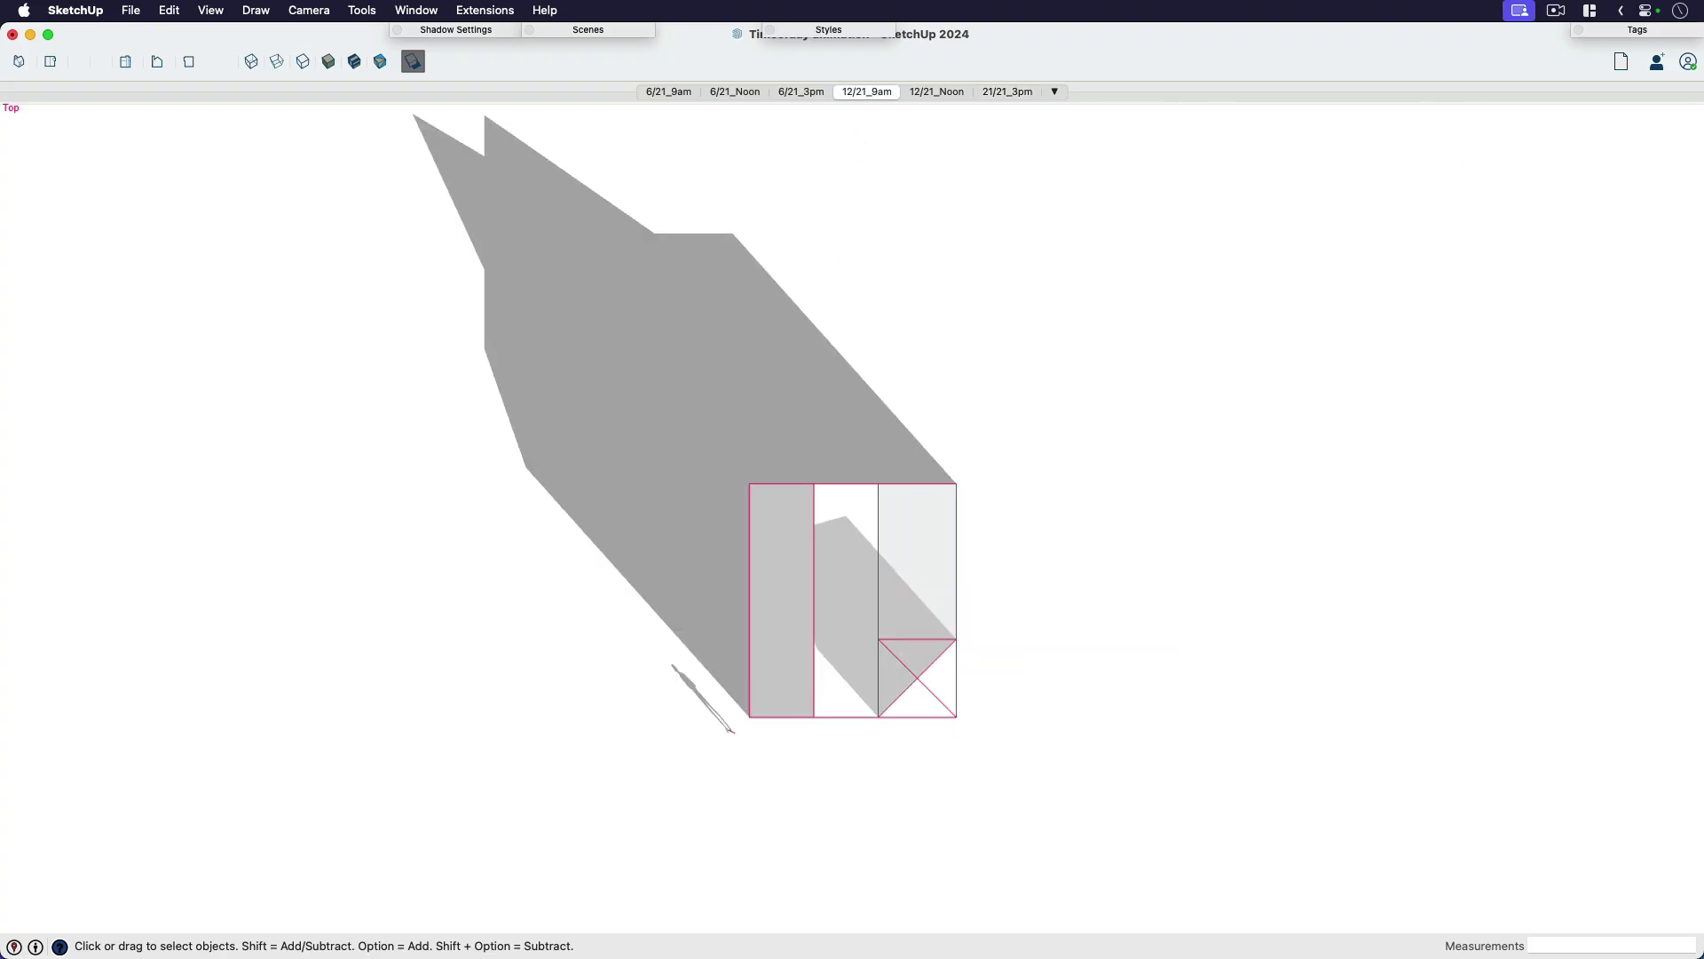
{"action": "key", "text": "Page_Down"}
{"action": "left_click", "coordinate": [734, 91]}
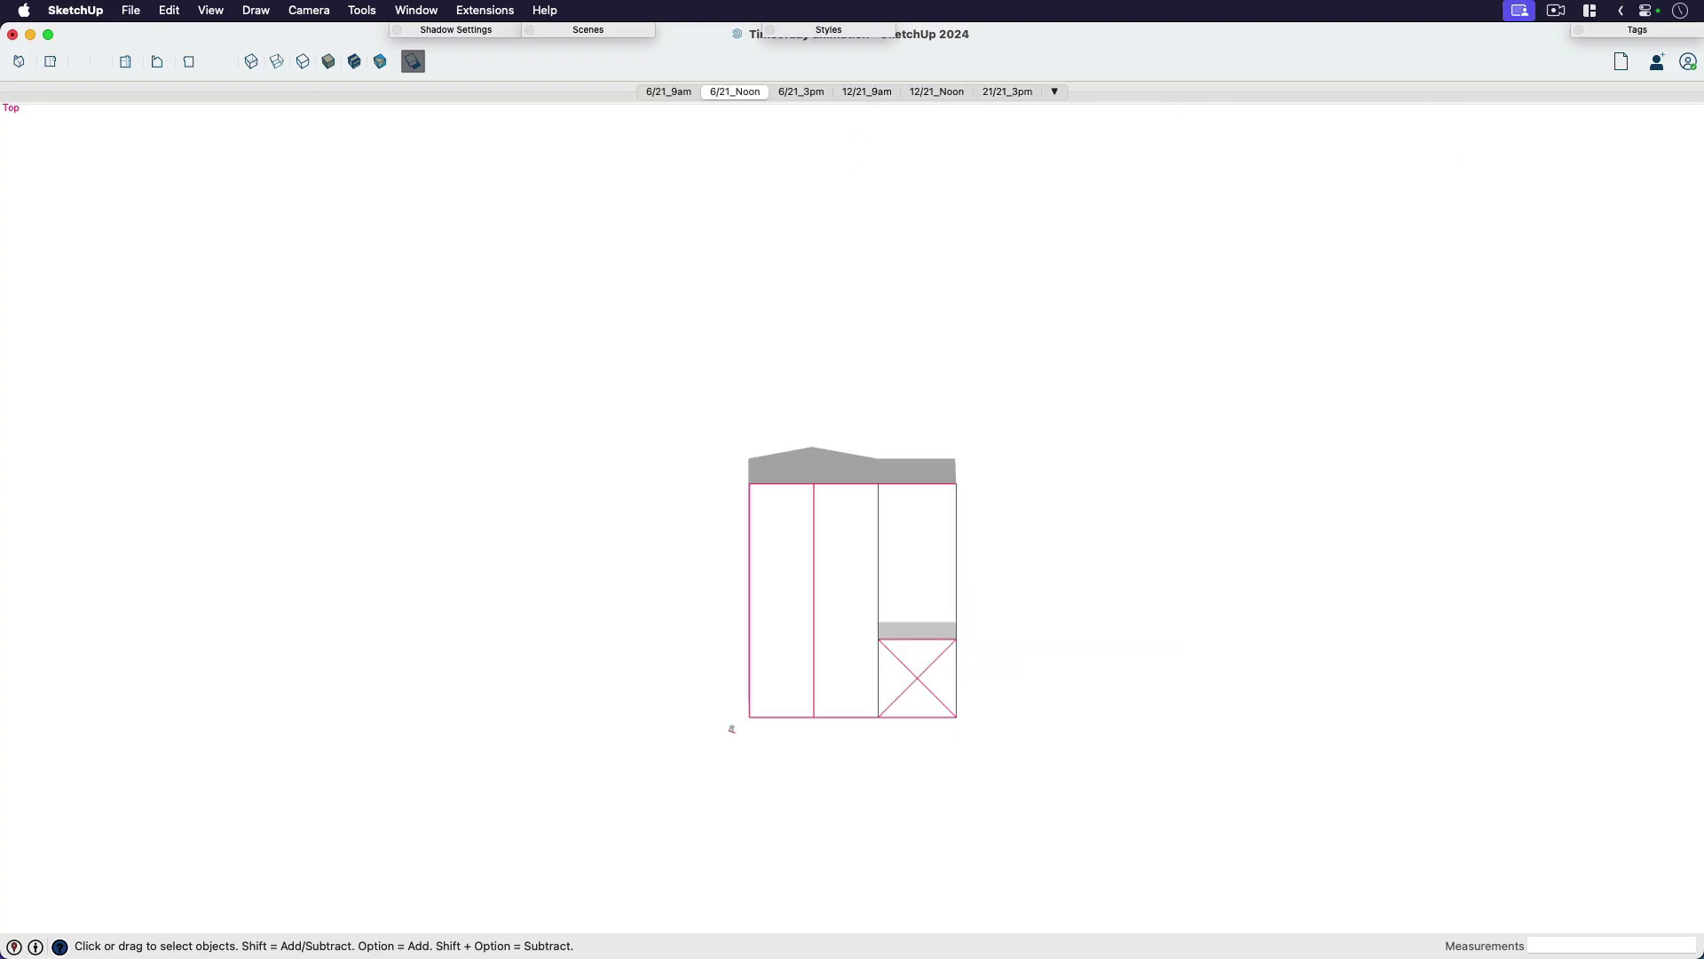
{"action": "left_click", "coordinate": [946, 93]}
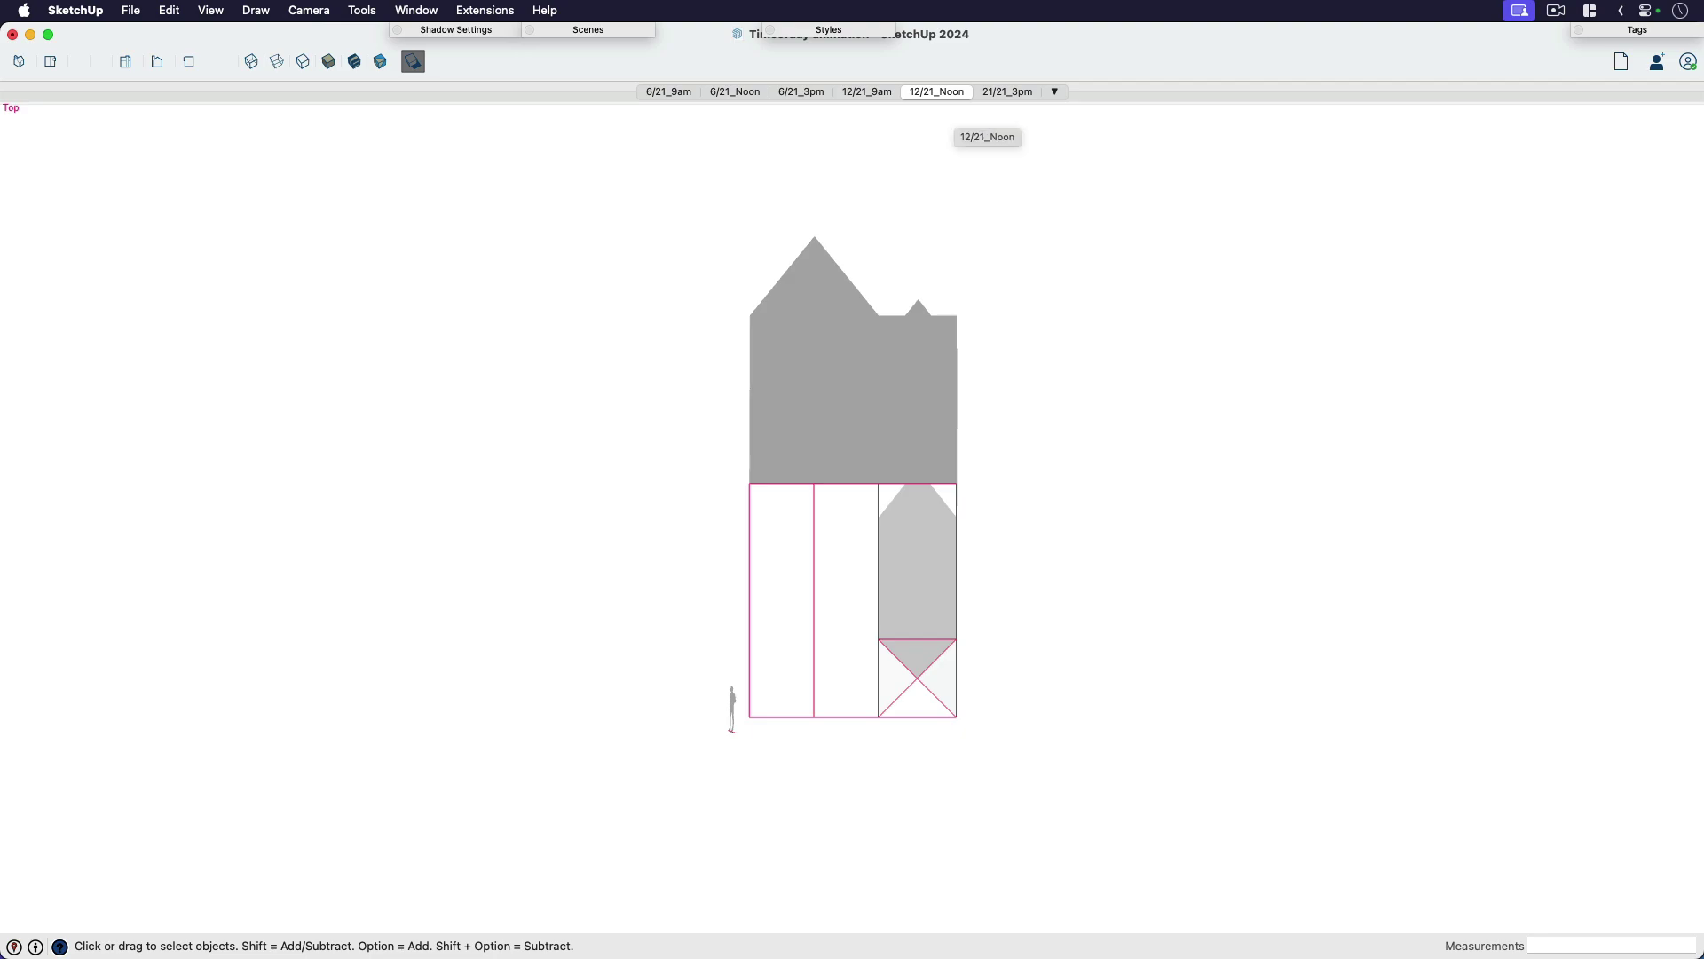
{"action": "left_click", "coordinate": [1008, 91]}
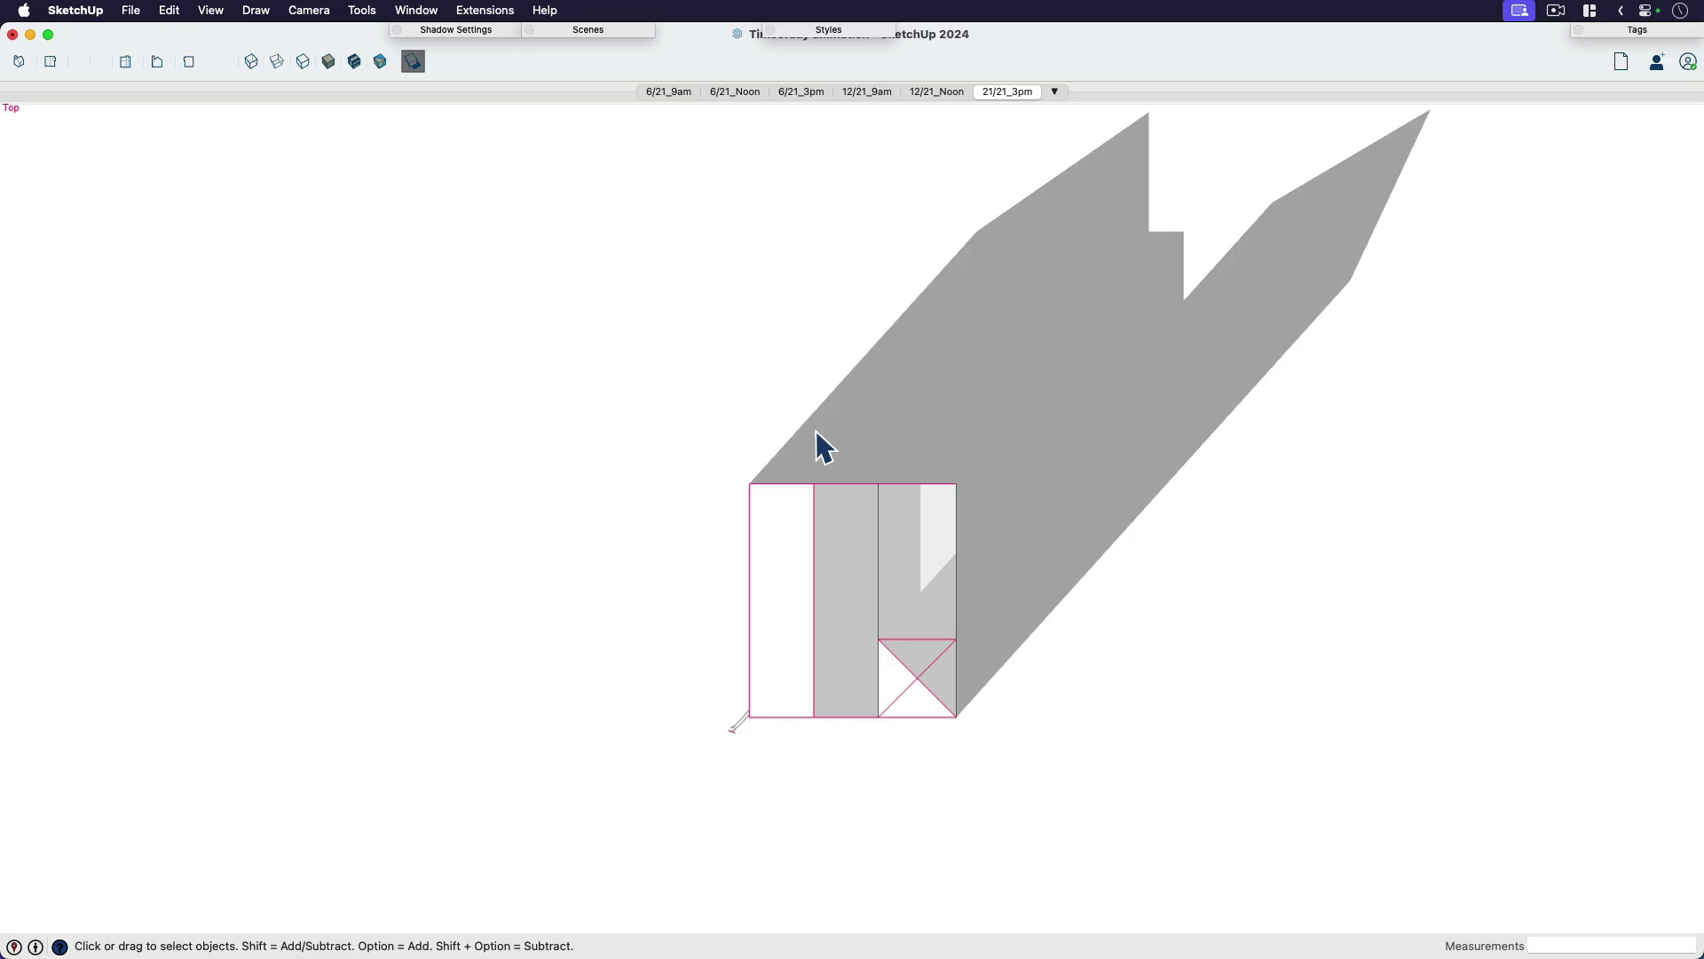
{"action": "middle_click_drag", "start_coordinate": [818, 444], "coordinate": [827, 520], "text": "shift"}
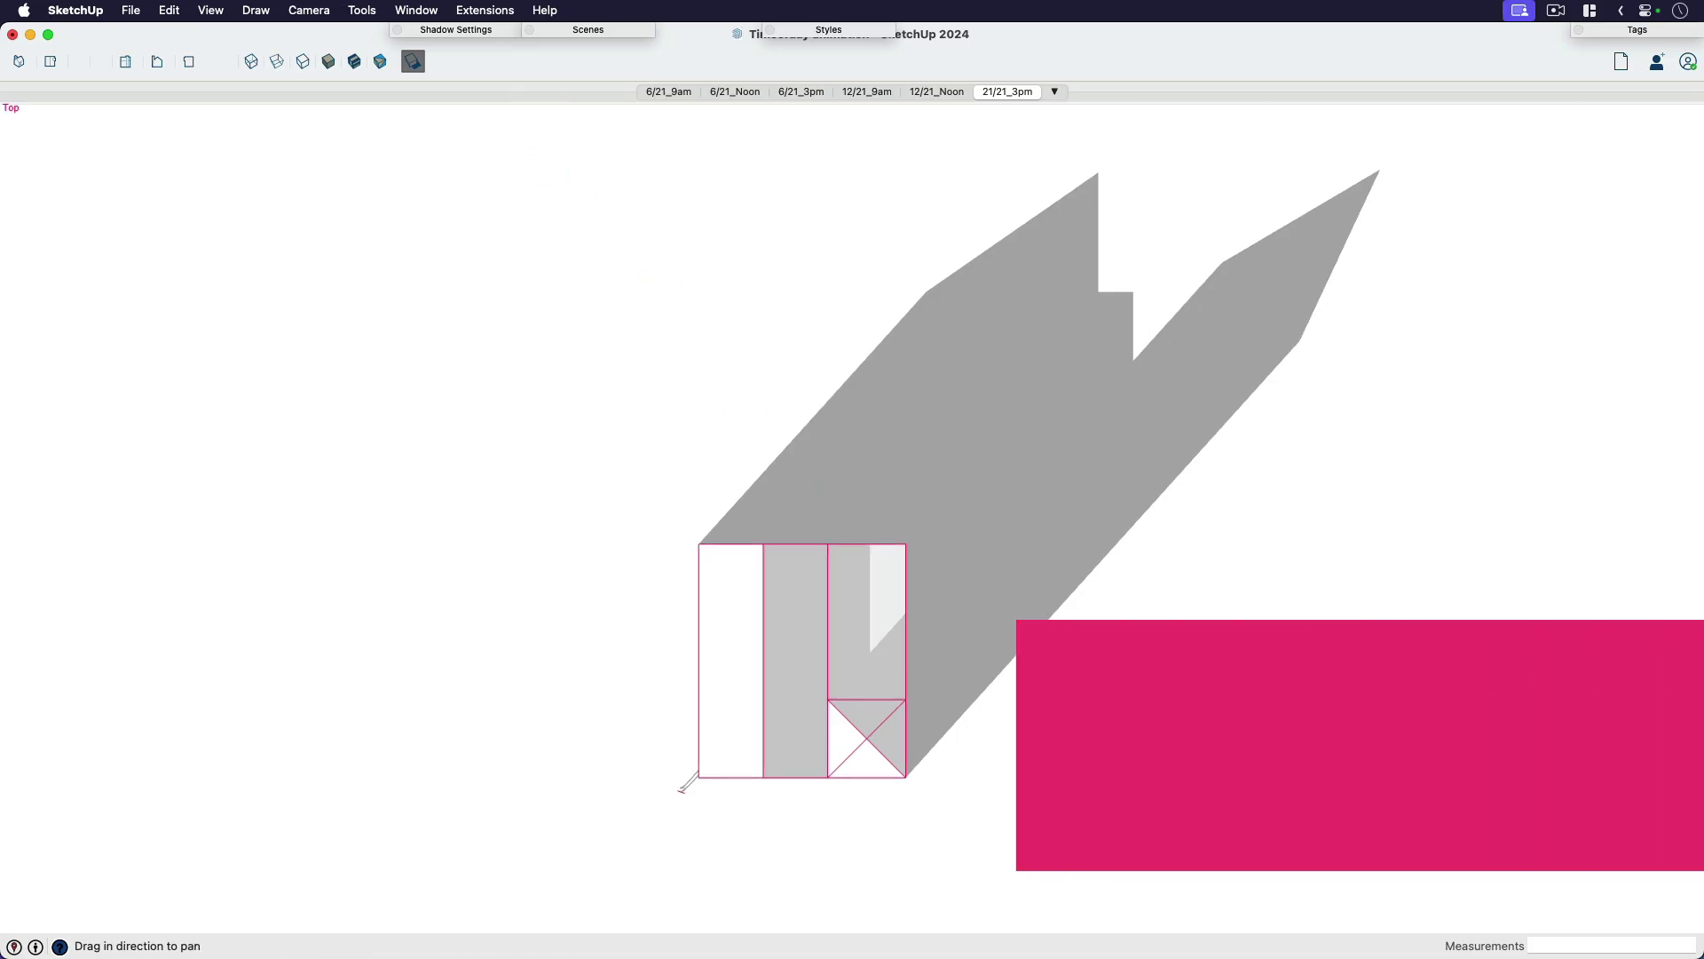
{"action": "left_click", "coordinate": [362, 10]}
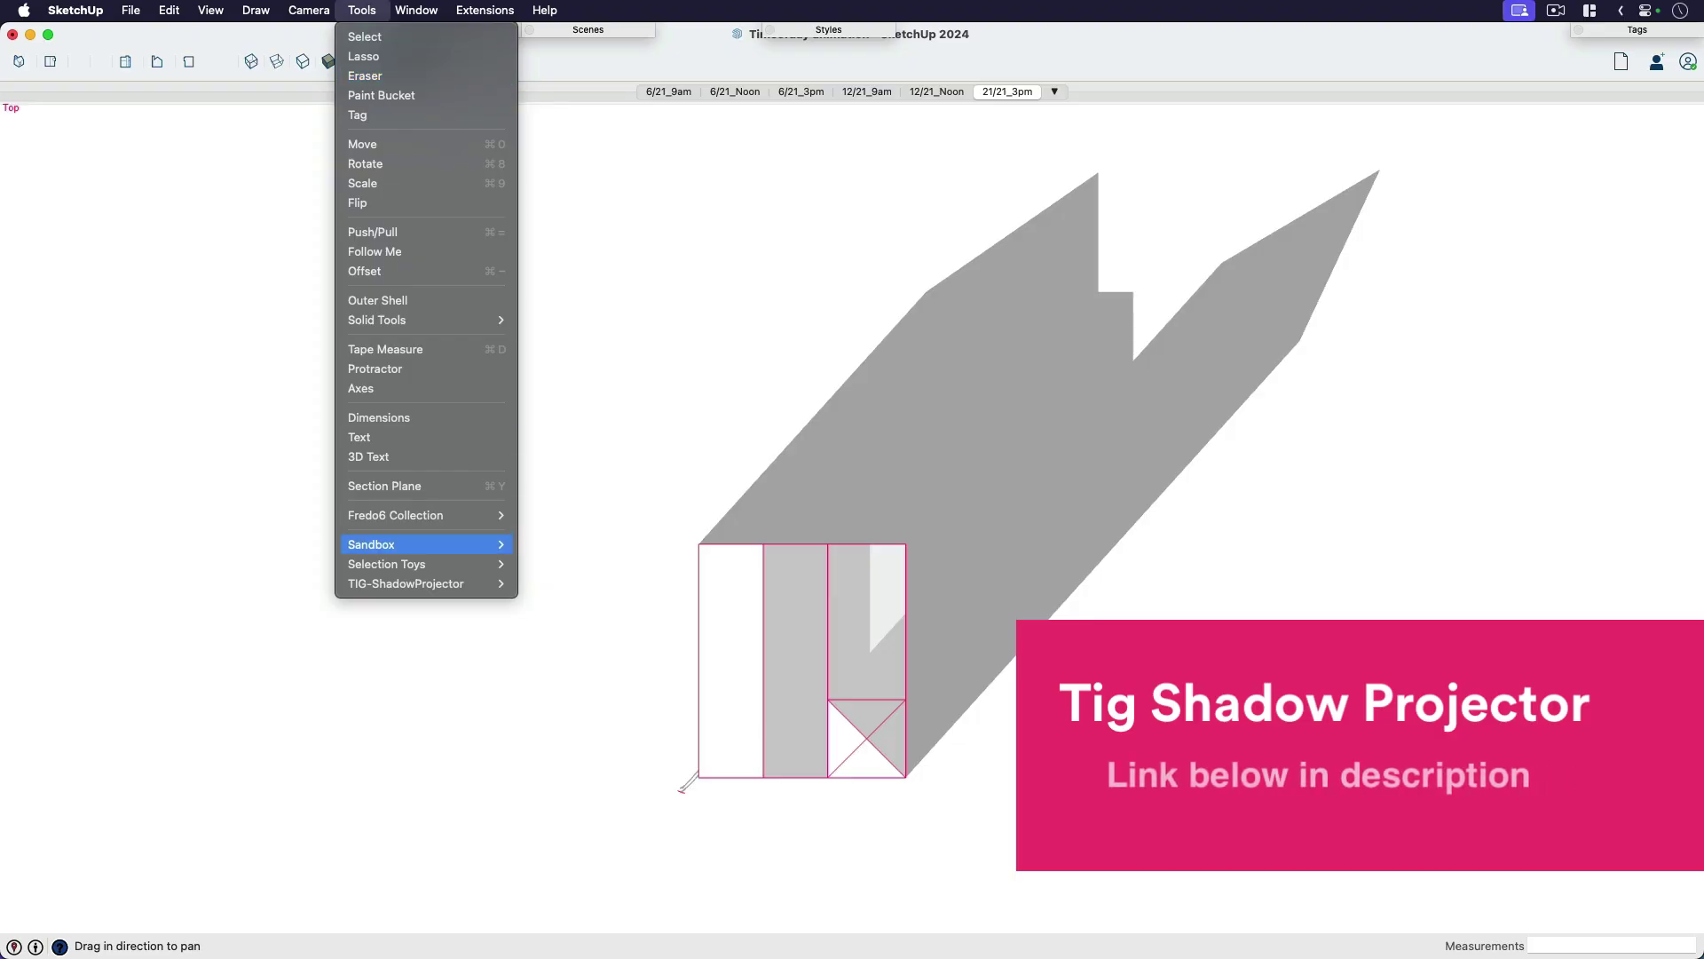
{"action": "mouse_move", "coordinate": [405, 583]}
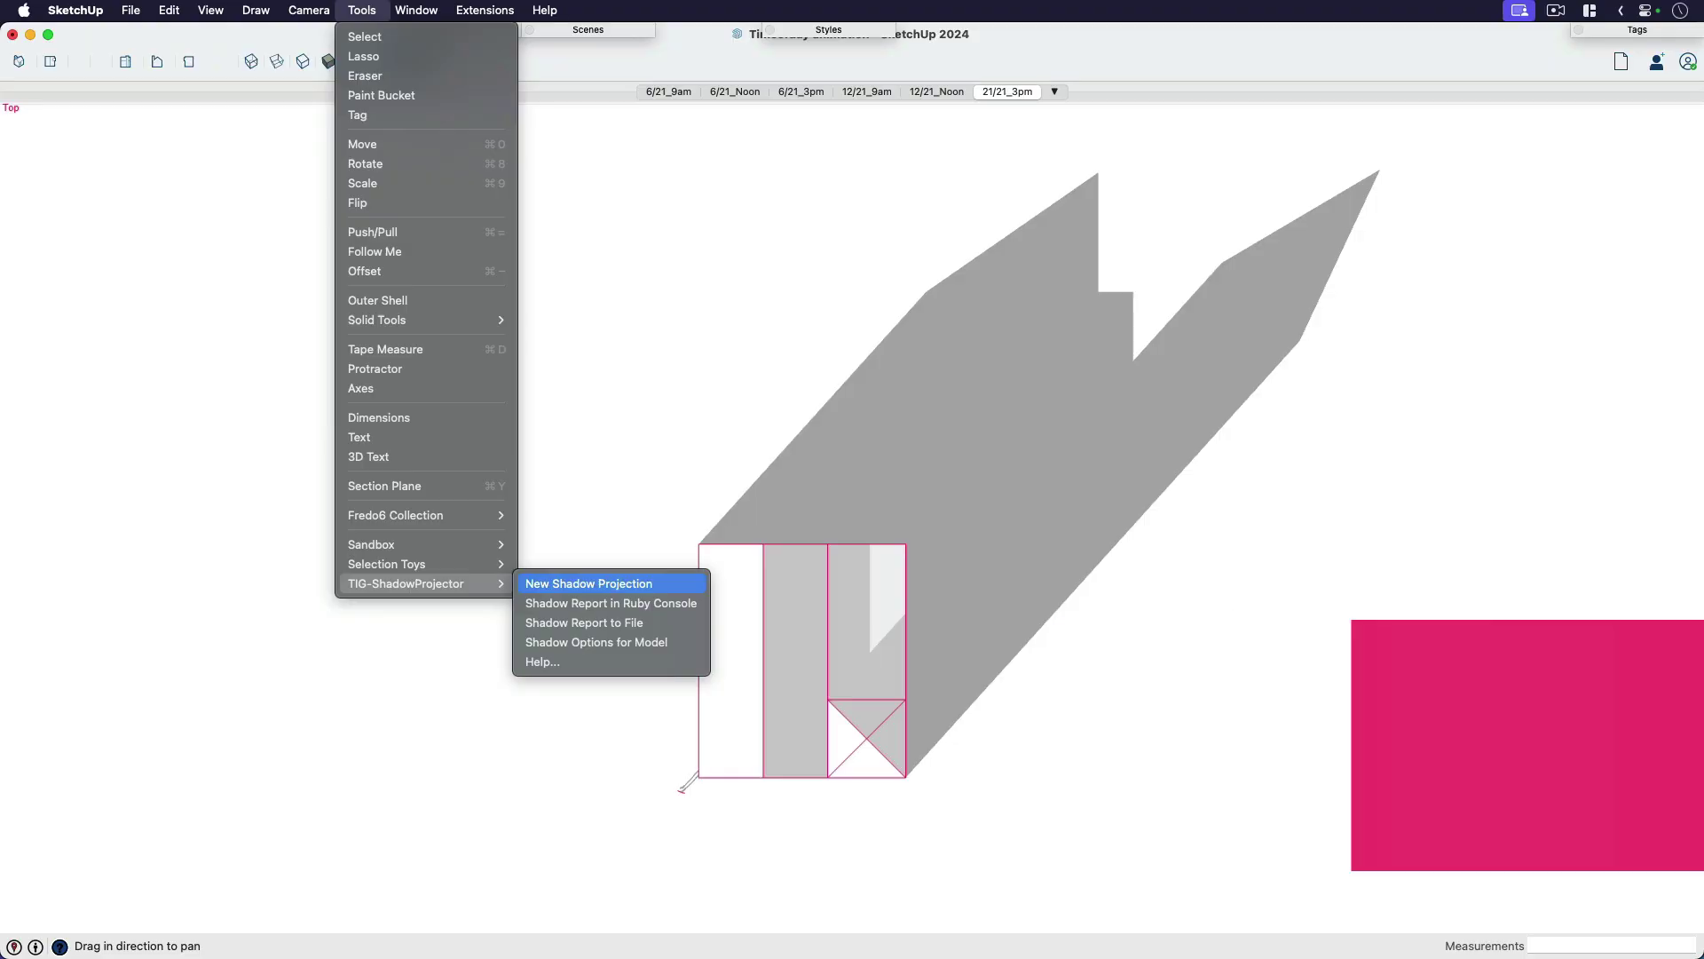
{"action": "left_click", "coordinate": [589, 583]}
Draw a ground rectangle about 361' by 371', centred on the midpoint of the building's base edge and extending past its shadow
{"action": "middle_click_drag", "start_coordinate": [794, 526], "coordinate": [722, 668]}
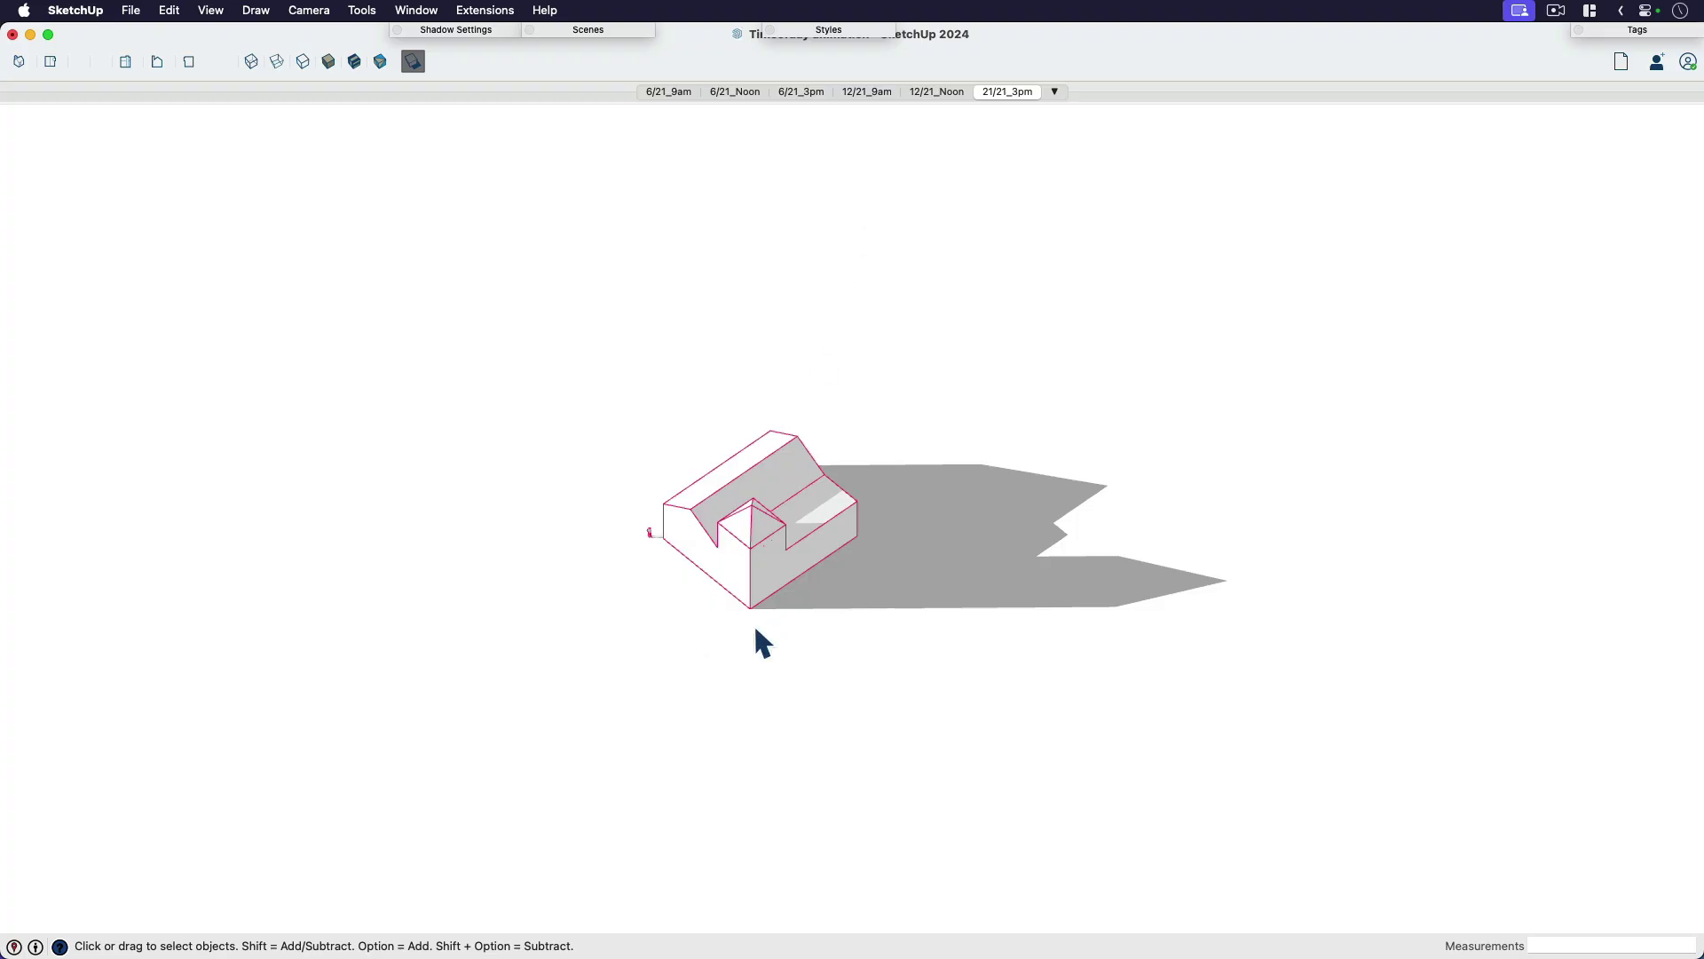
{"action": "key", "text": "r"}
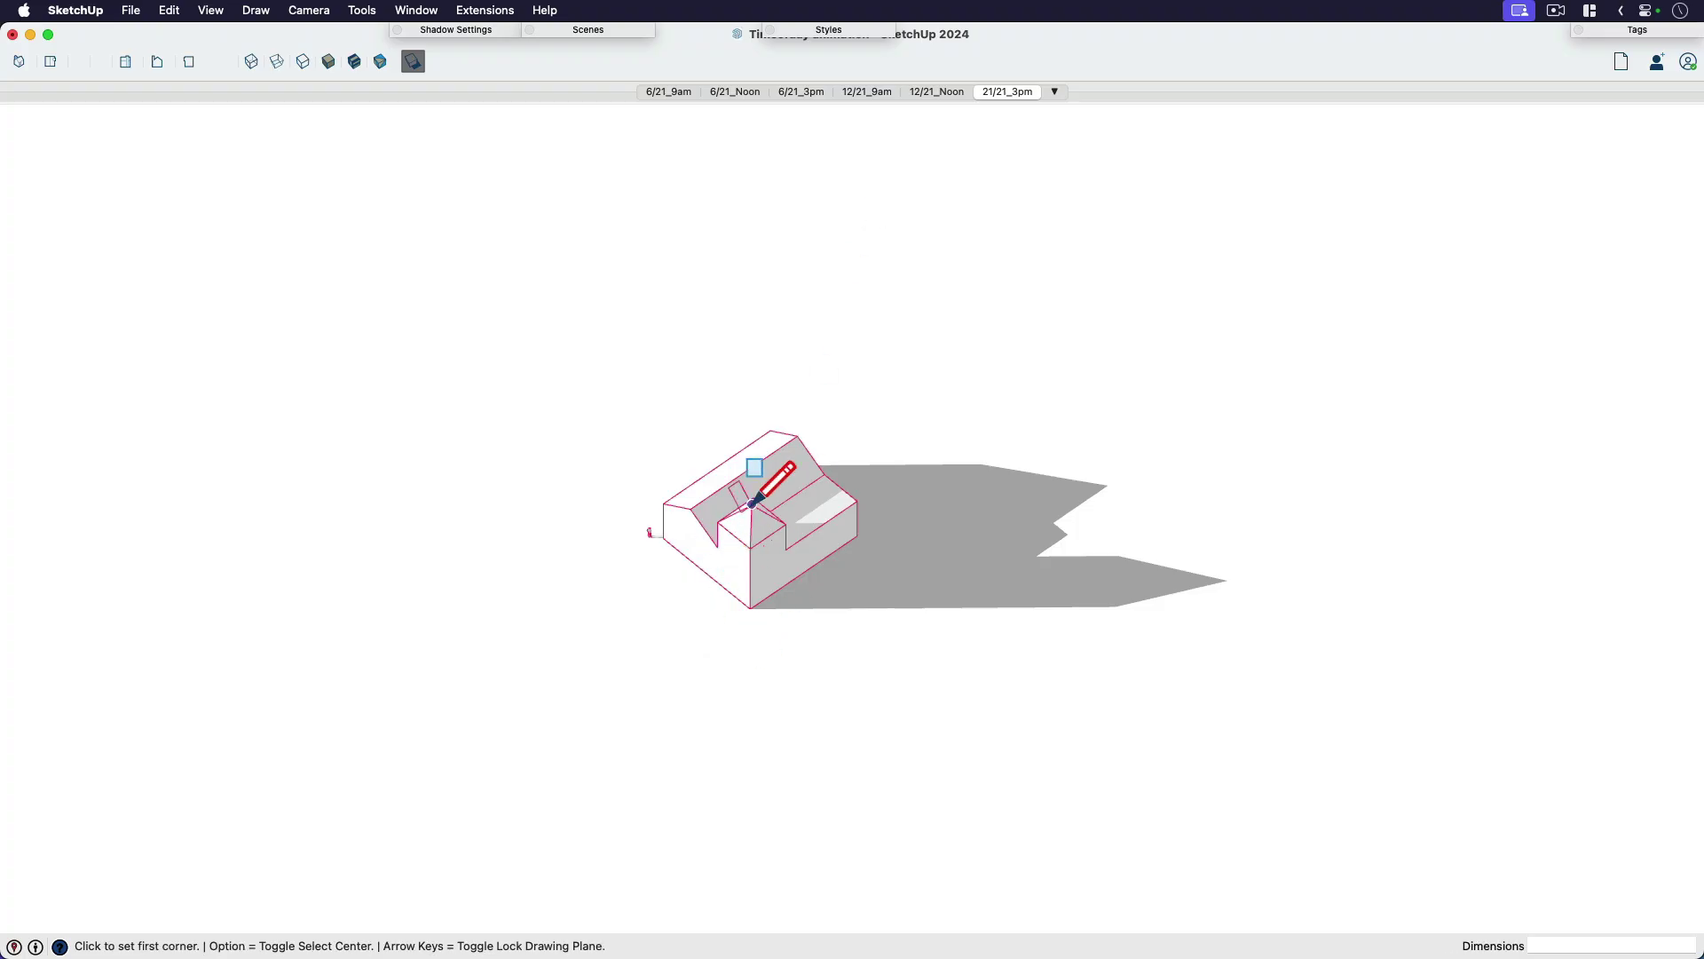
{"action": "mouse_move", "coordinate": [830, 522]}
{"action": "middle_mouse_down"}
{"action": "mouse_move", "coordinate": [678, 496]}
{"action": "mouse_move", "coordinate": [812, 529]}
{"action": "middle_mouse_up"}
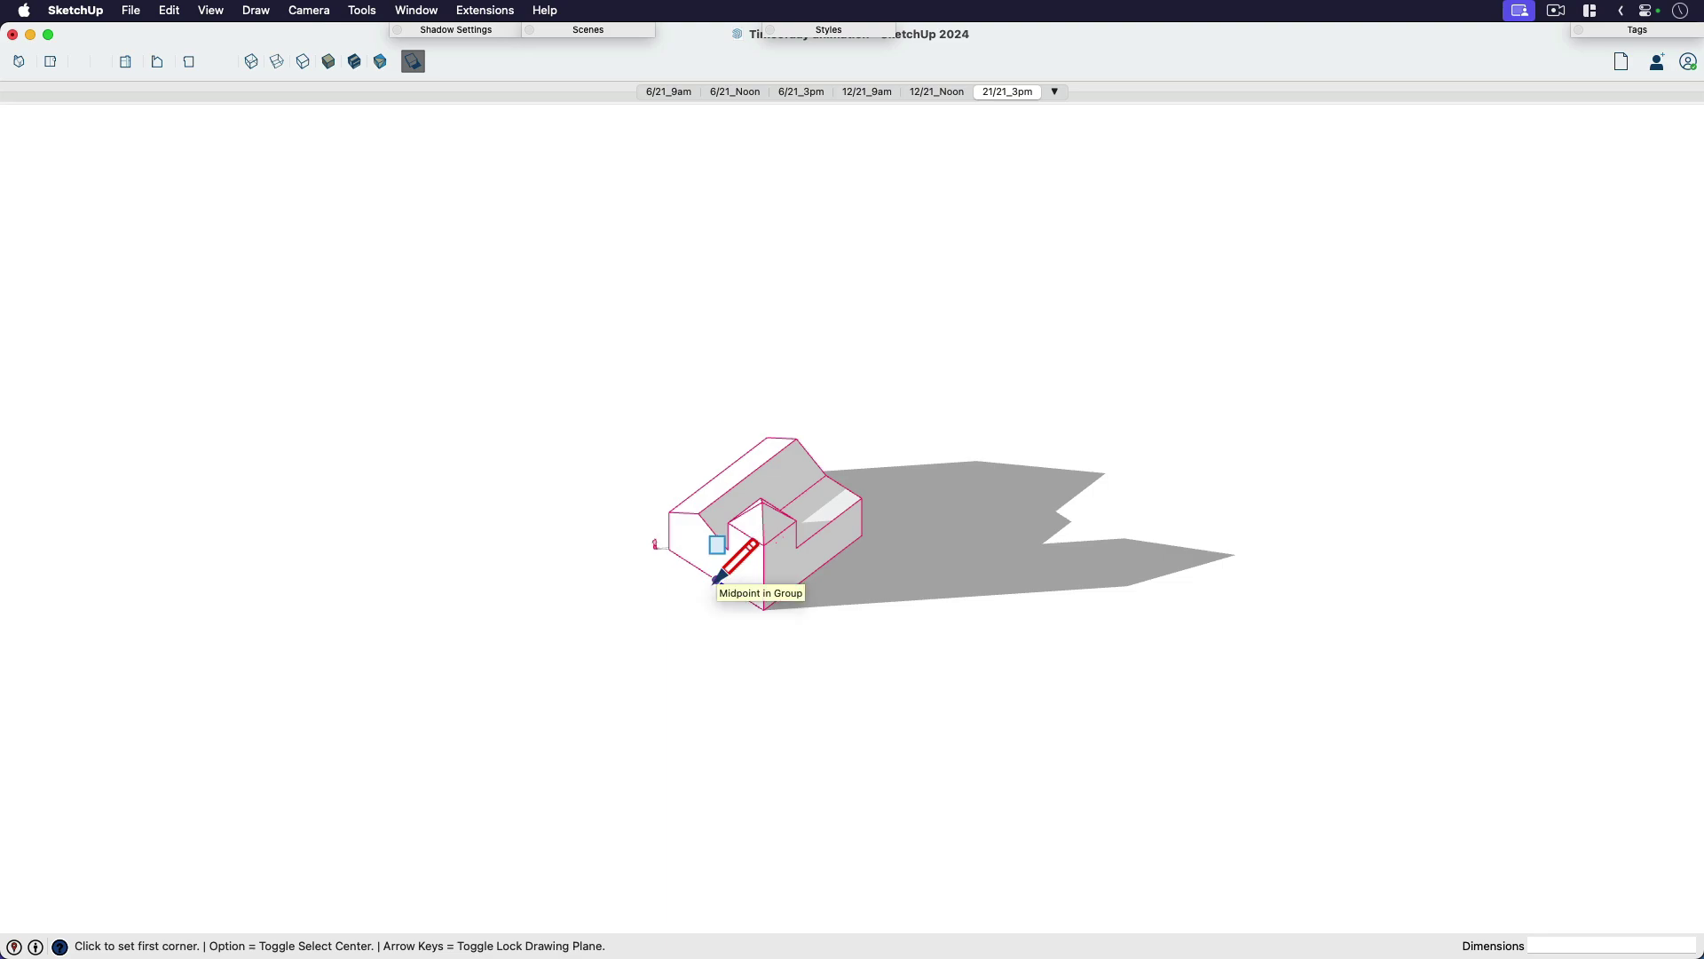
{"action": "key", "text": "alt"}
{"action": "left_click", "coordinate": [715, 580]}
{"action": "scroll", "coordinate": [788, 617], "scroll_direction": "down", "scroll_amount": 2}
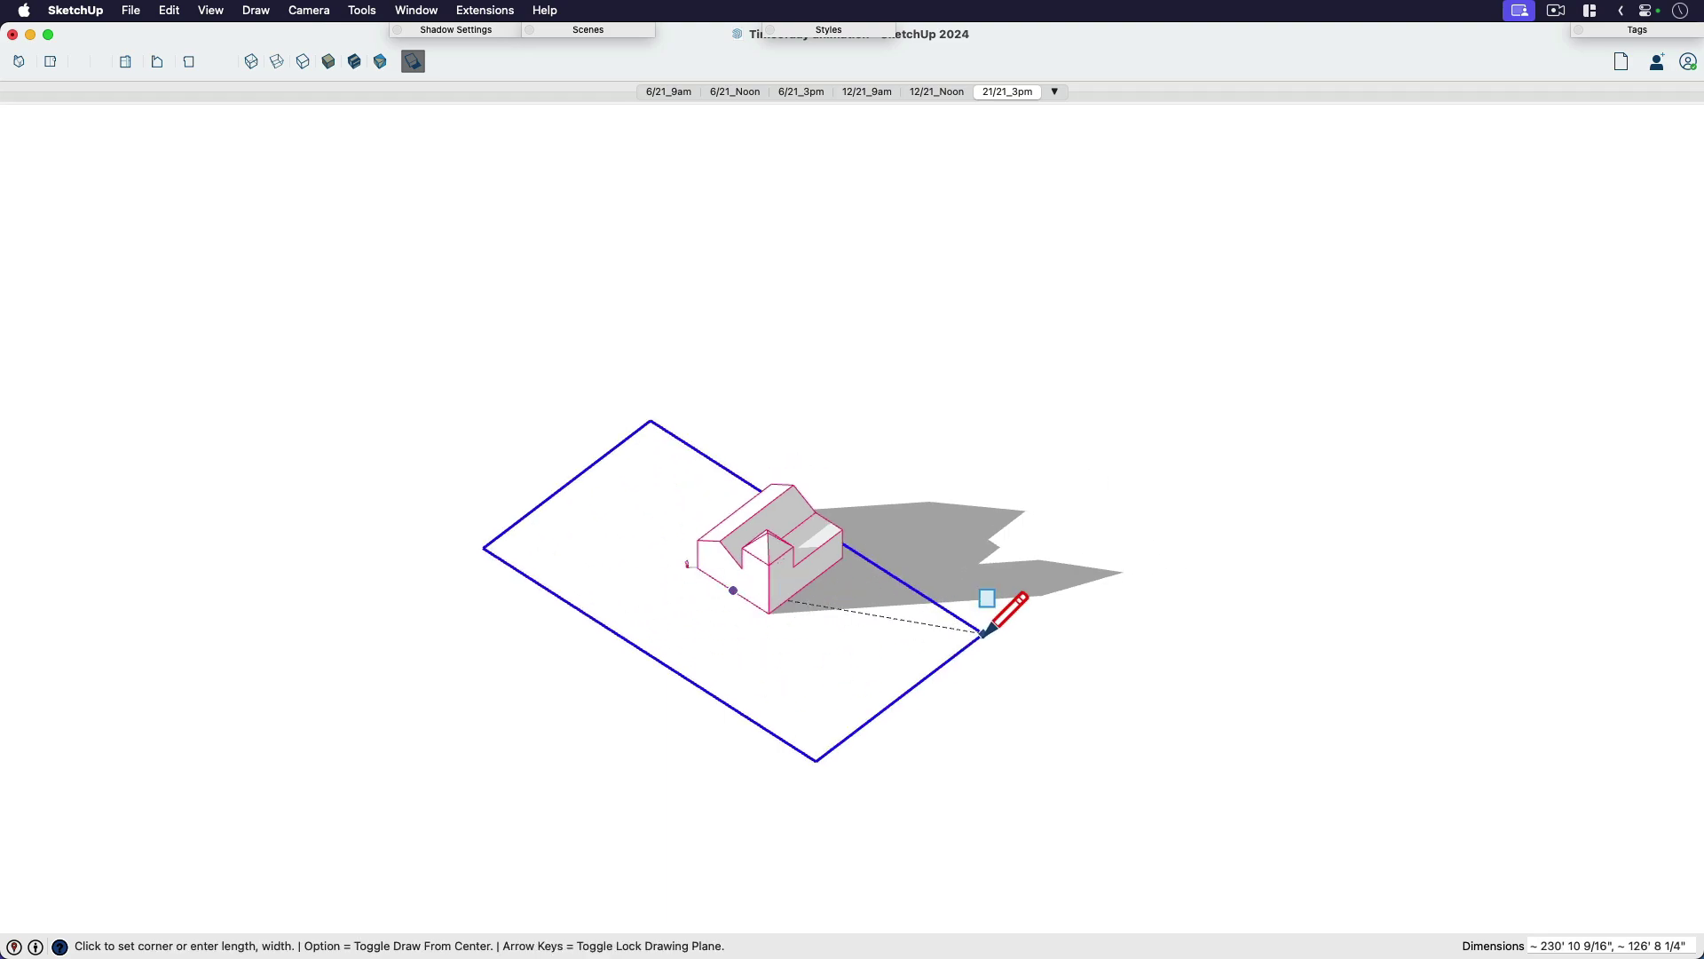
{"action": "left_click", "coordinate": [1240, 572]}
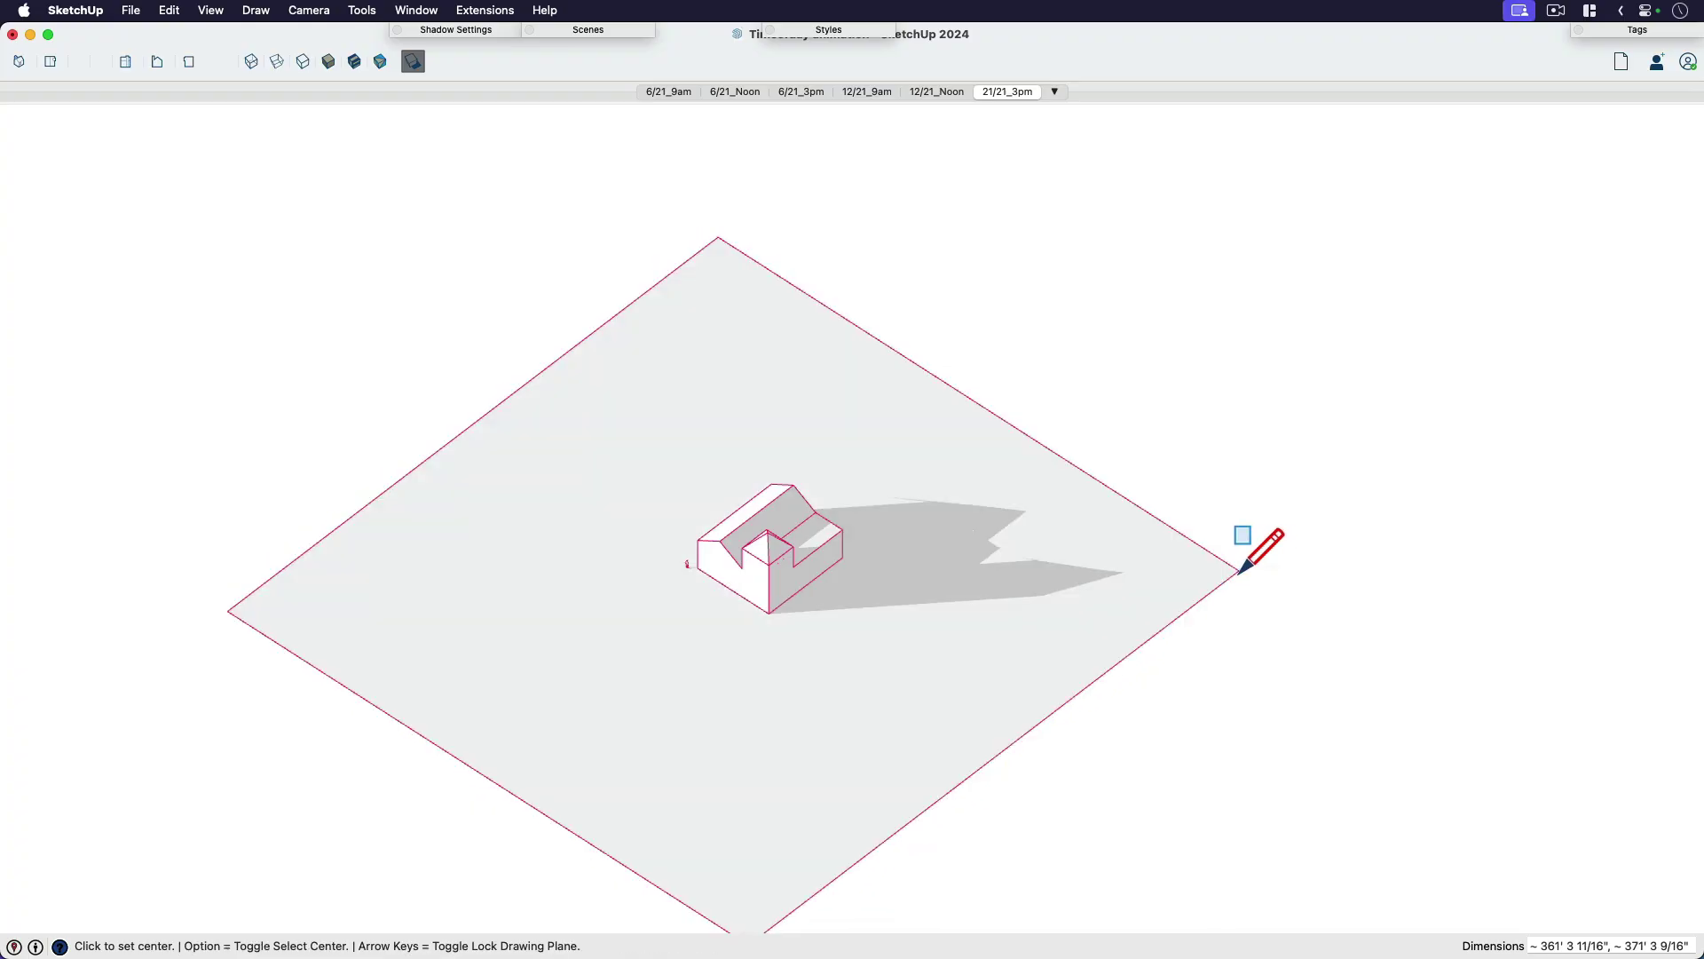
{"action": "key", "text": "space"}
Group the ground rectangle's face together with its edges
{"action": "key", "text": "h"}
{"action": "scroll", "coordinate": [909, 620], "scroll_direction": "up", "scroll_amount": 3}
{"action": "left_click_drag", "start_coordinate": [909, 620], "coordinate": [990, 497]}
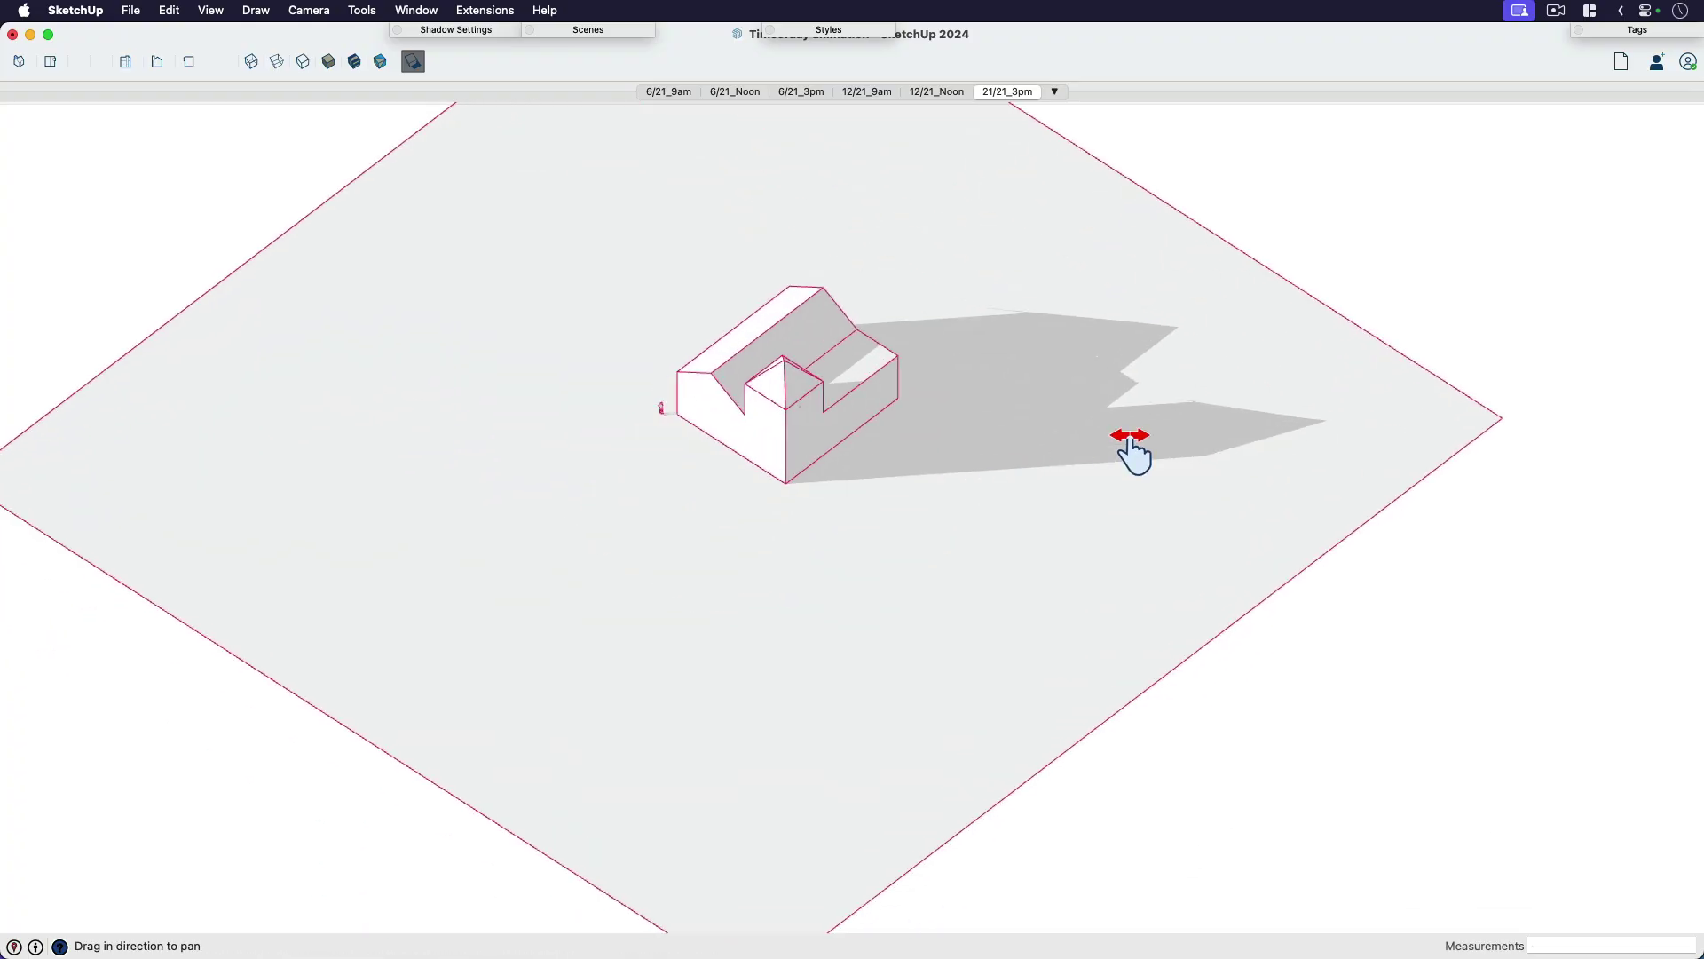
{"action": "scroll", "coordinate": [1129, 451], "scroll_direction": "down", "scroll_amount": 3}
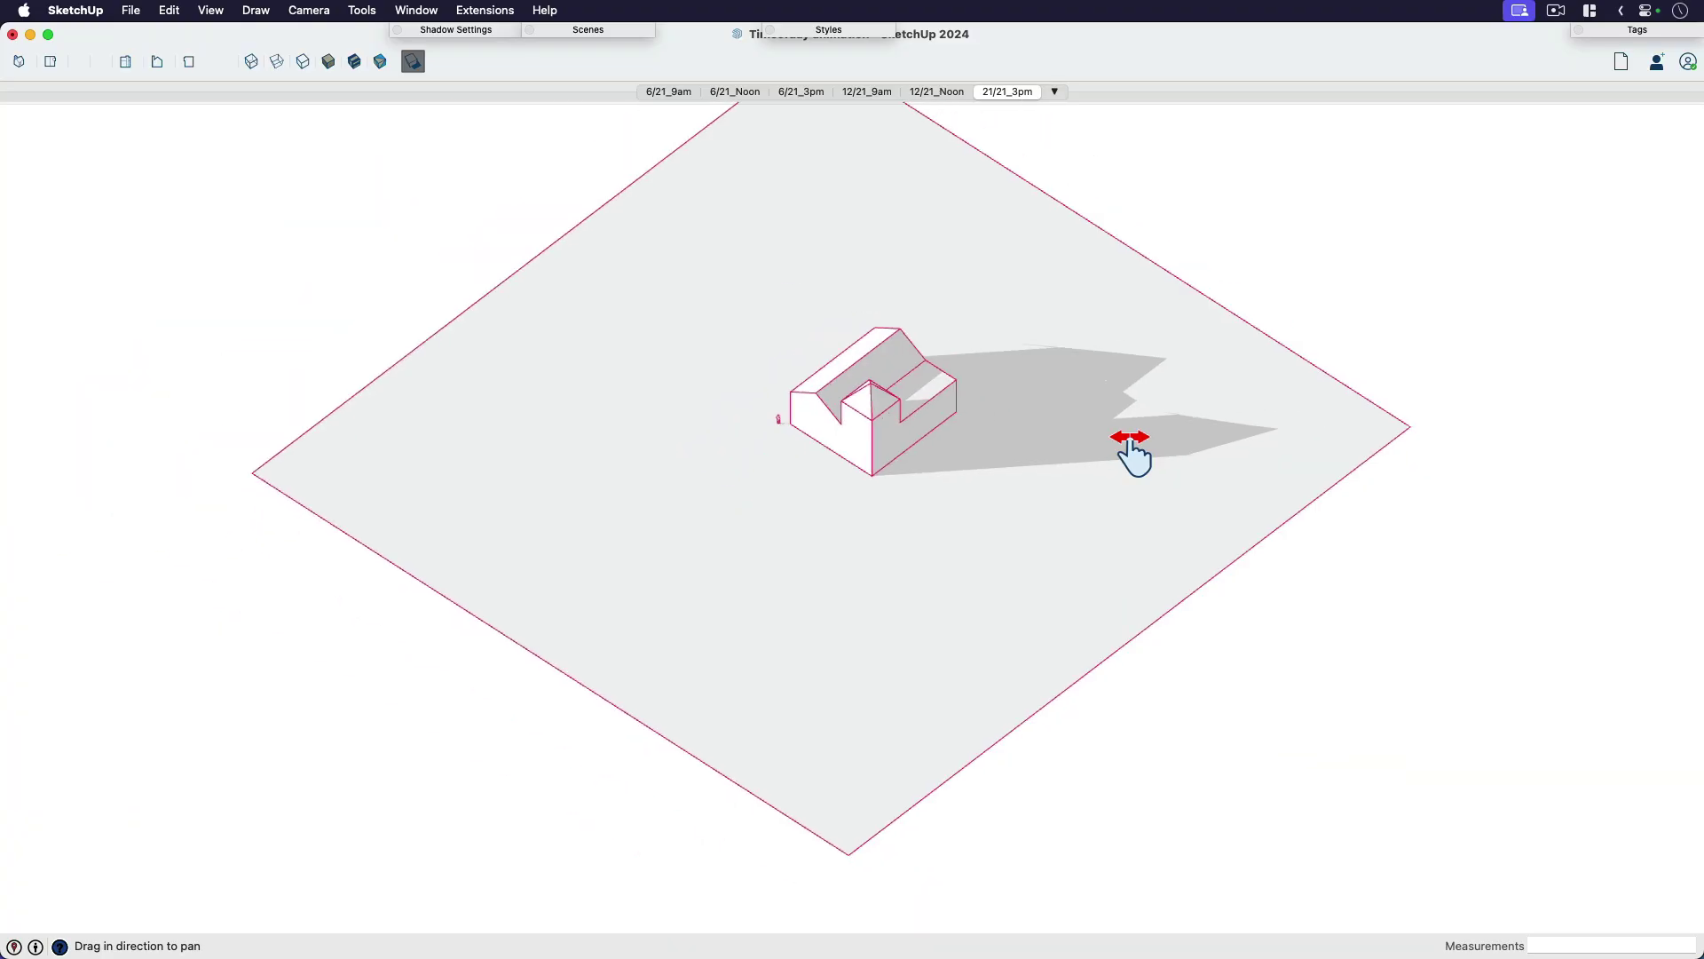
{"action": "key", "text": "space"}
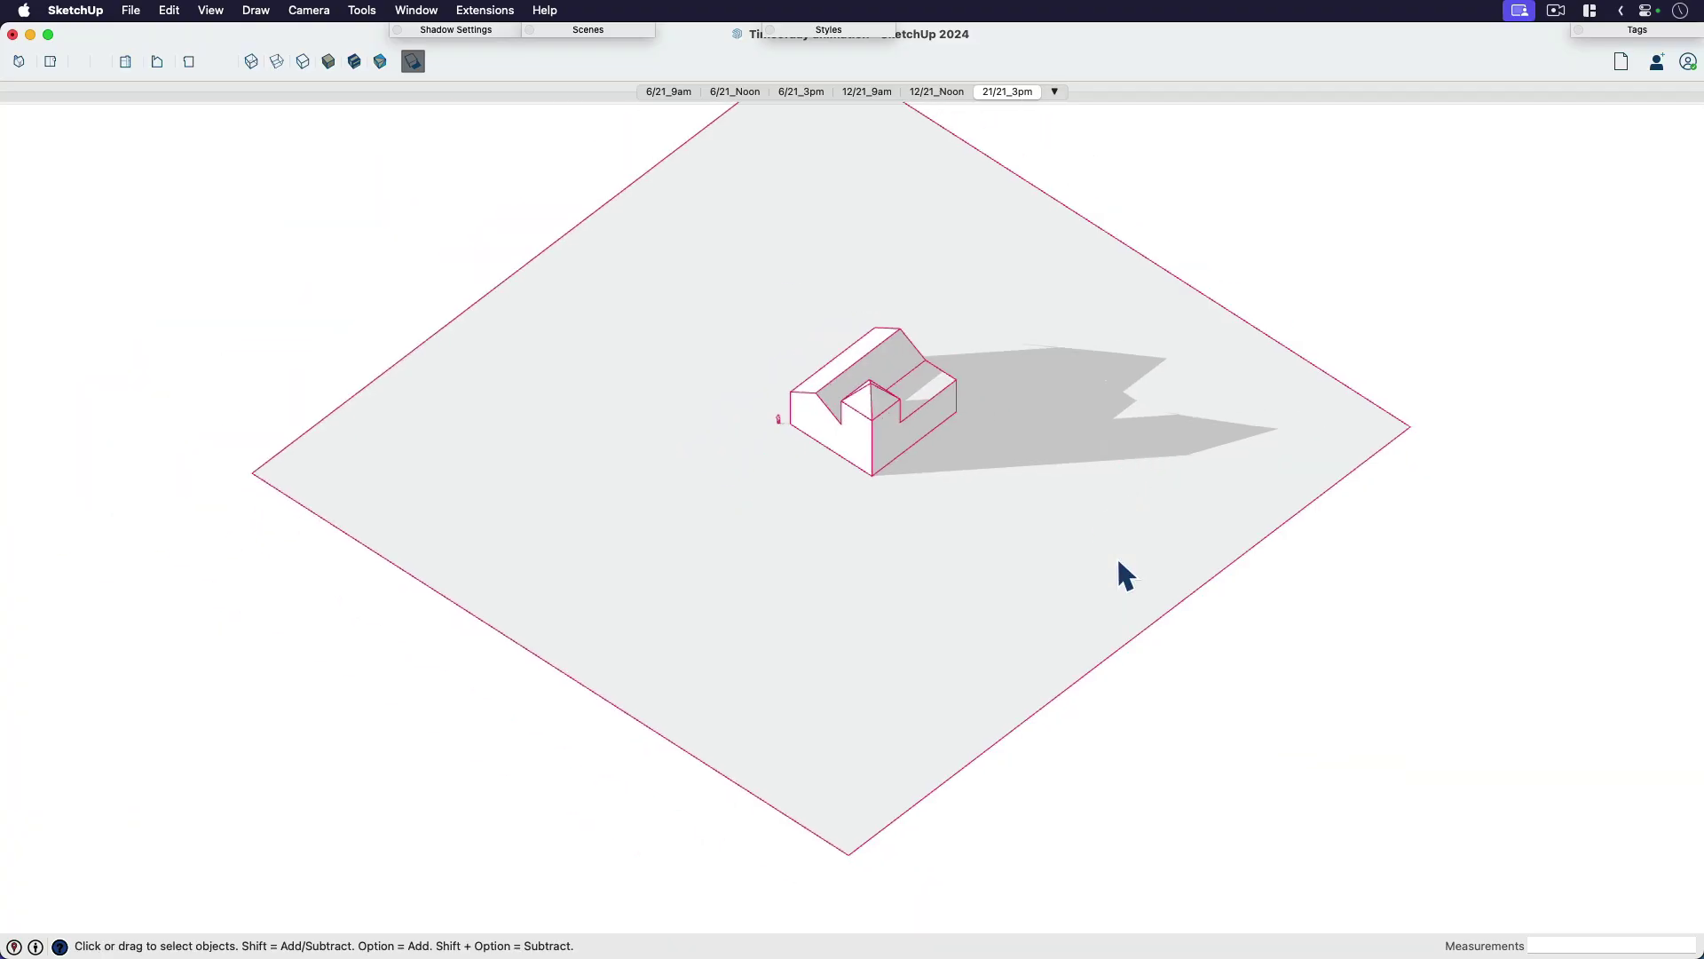
{"action": "left_click", "coordinate": [1118, 571]}
{"action": "key", "text": "h"}
{"action": "left_click_drag", "start_coordinate": [1050, 575], "coordinate": [1001, 611]}
{"action": "key", "text": "space"}
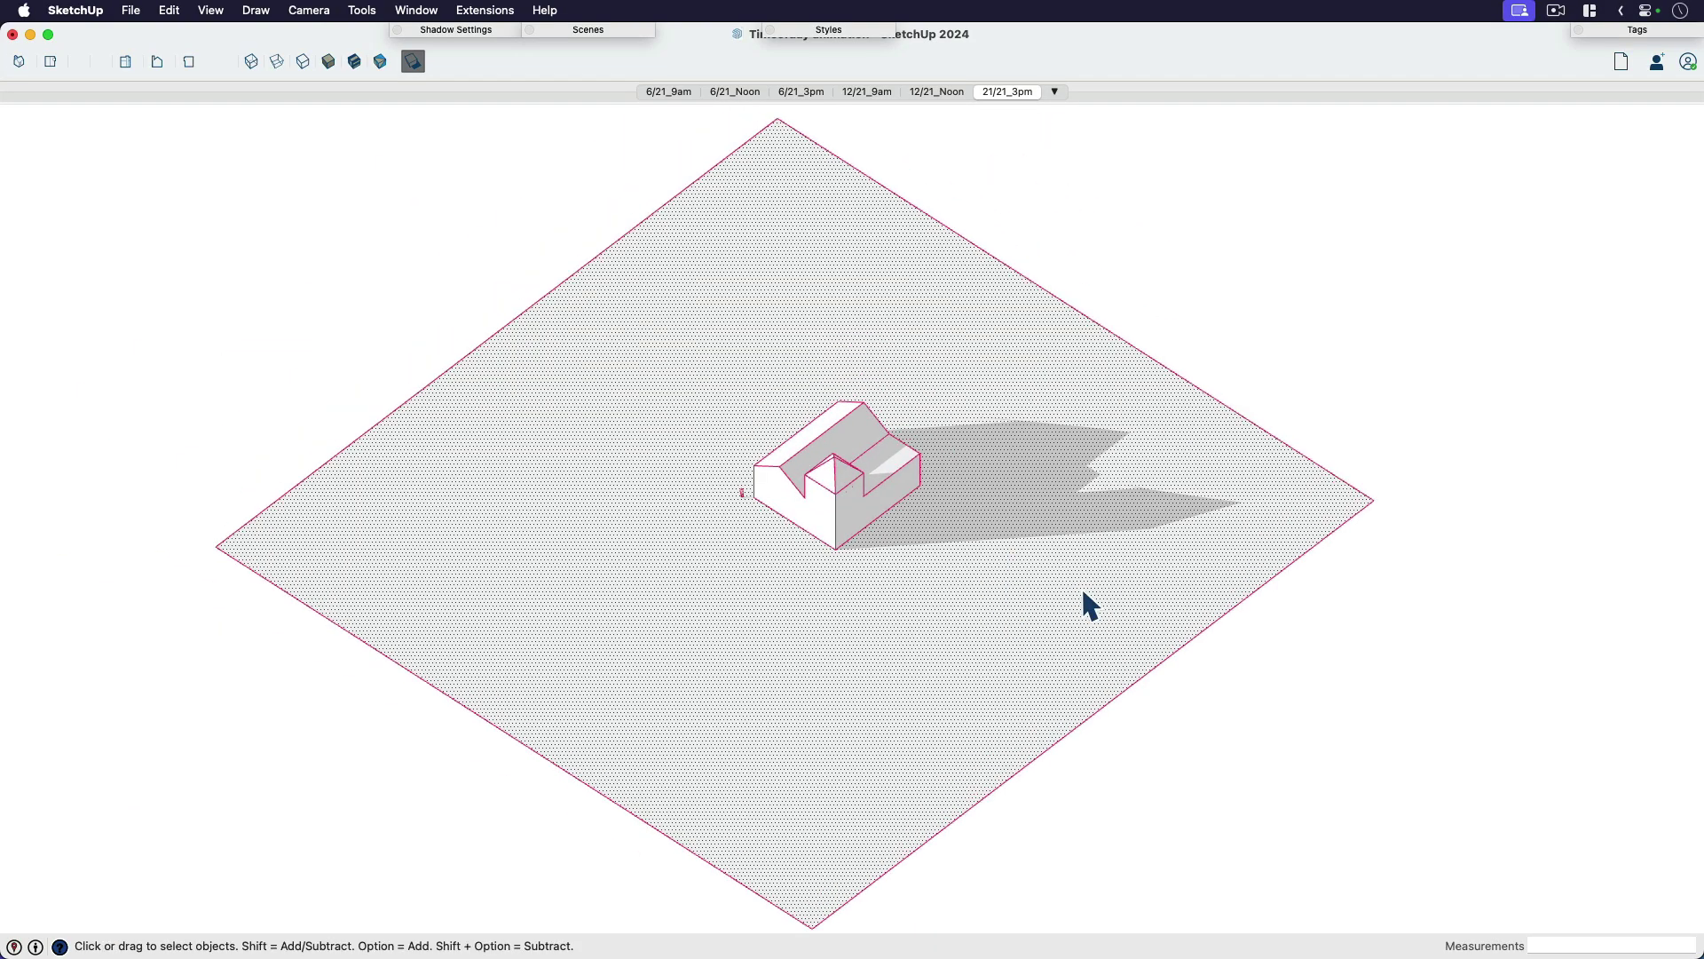
{"action": "double_click", "coordinate": [1077, 614]}
{"action": "key", "text": "super+g"}
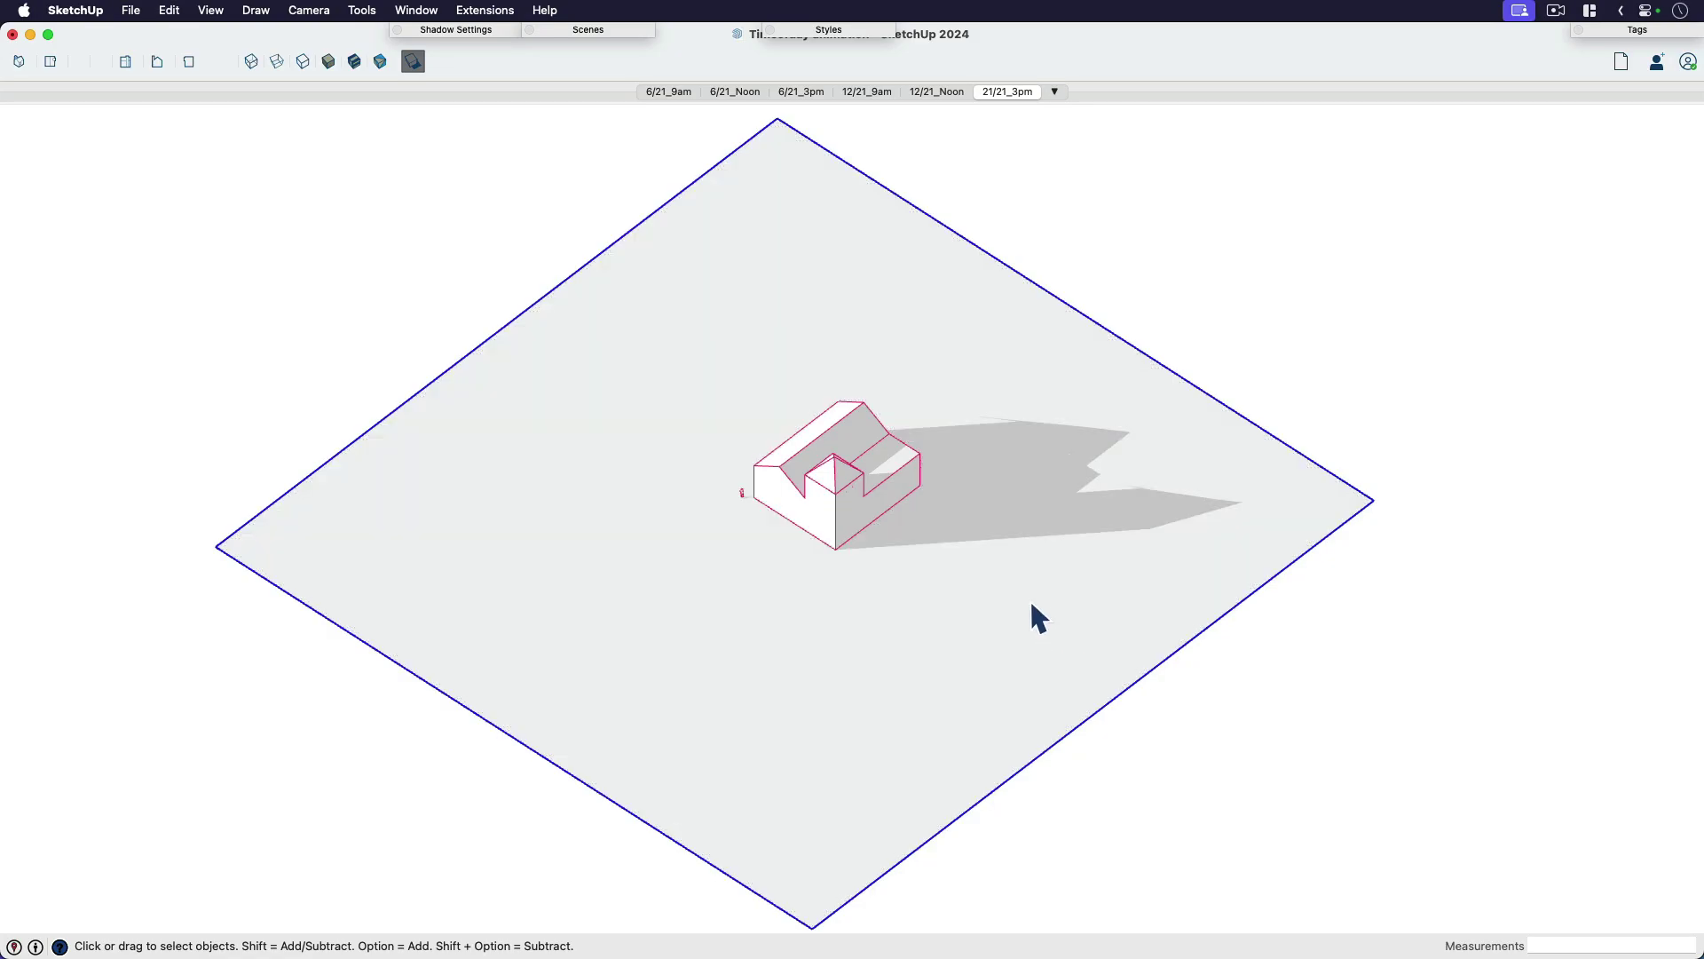
Open the ground group, select its face and project the 3pm shadow onto it as Faces[Edged] with text height 12
{"action": "double_click", "coordinate": [1031, 604]}
{"action": "left_click", "coordinate": [1016, 549]}
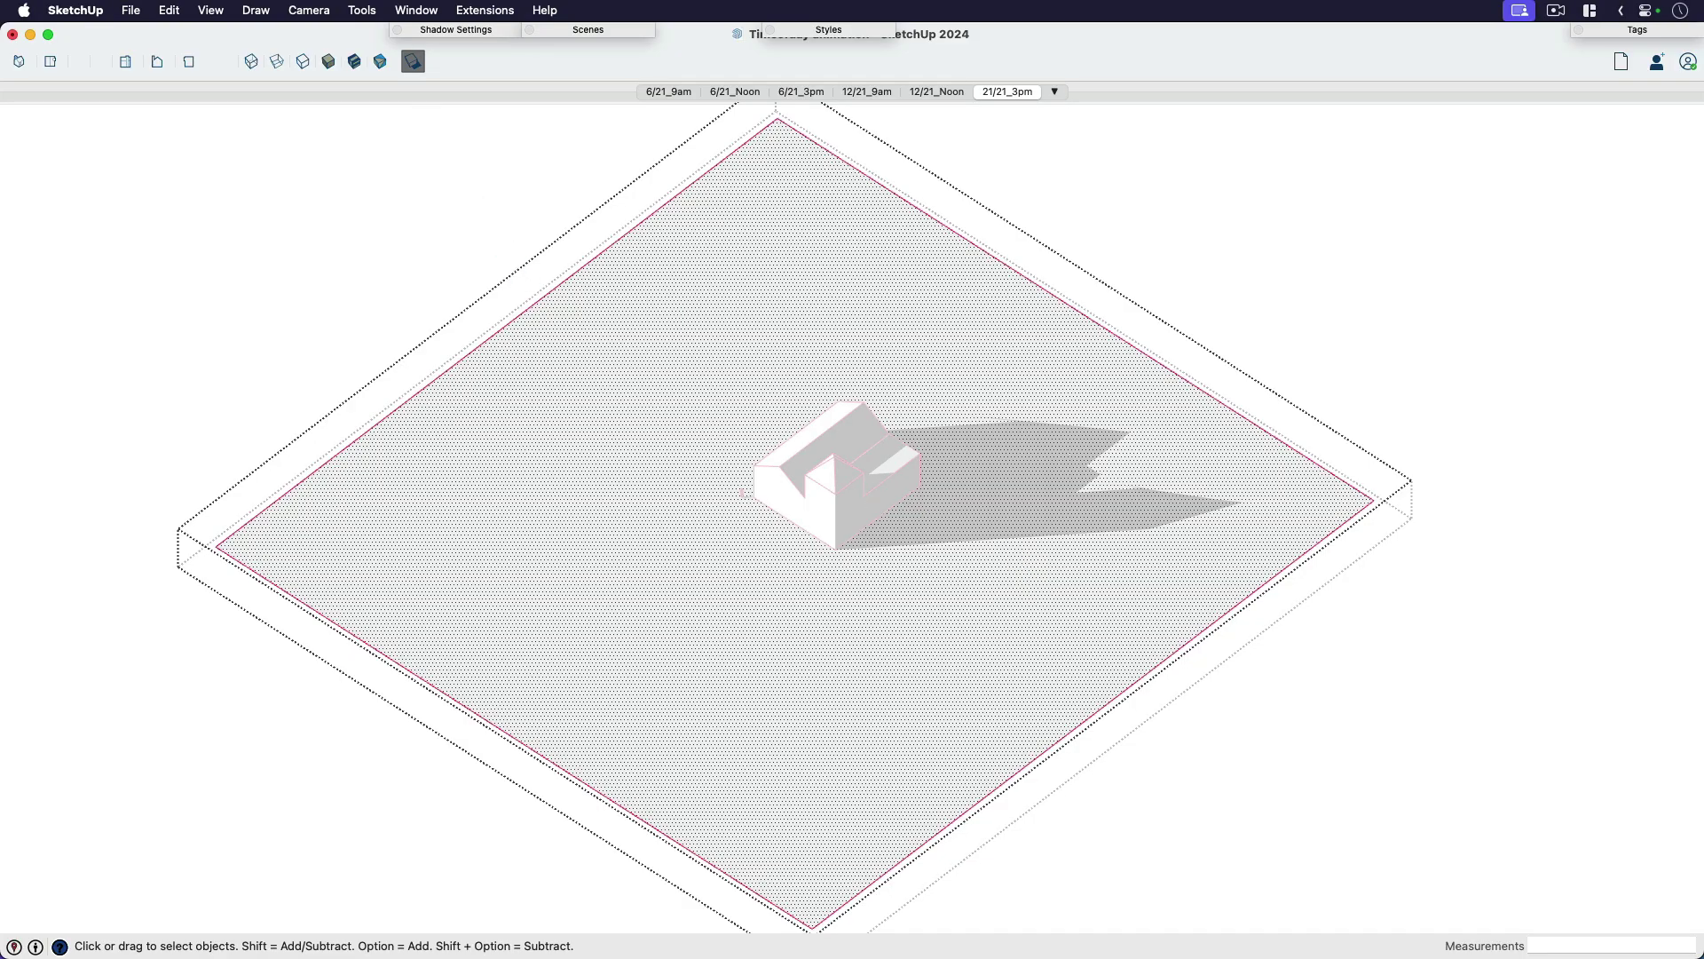
{"action": "left_click", "coordinate": [361, 10]}
{"action": "mouse_move", "coordinate": [409, 584]}
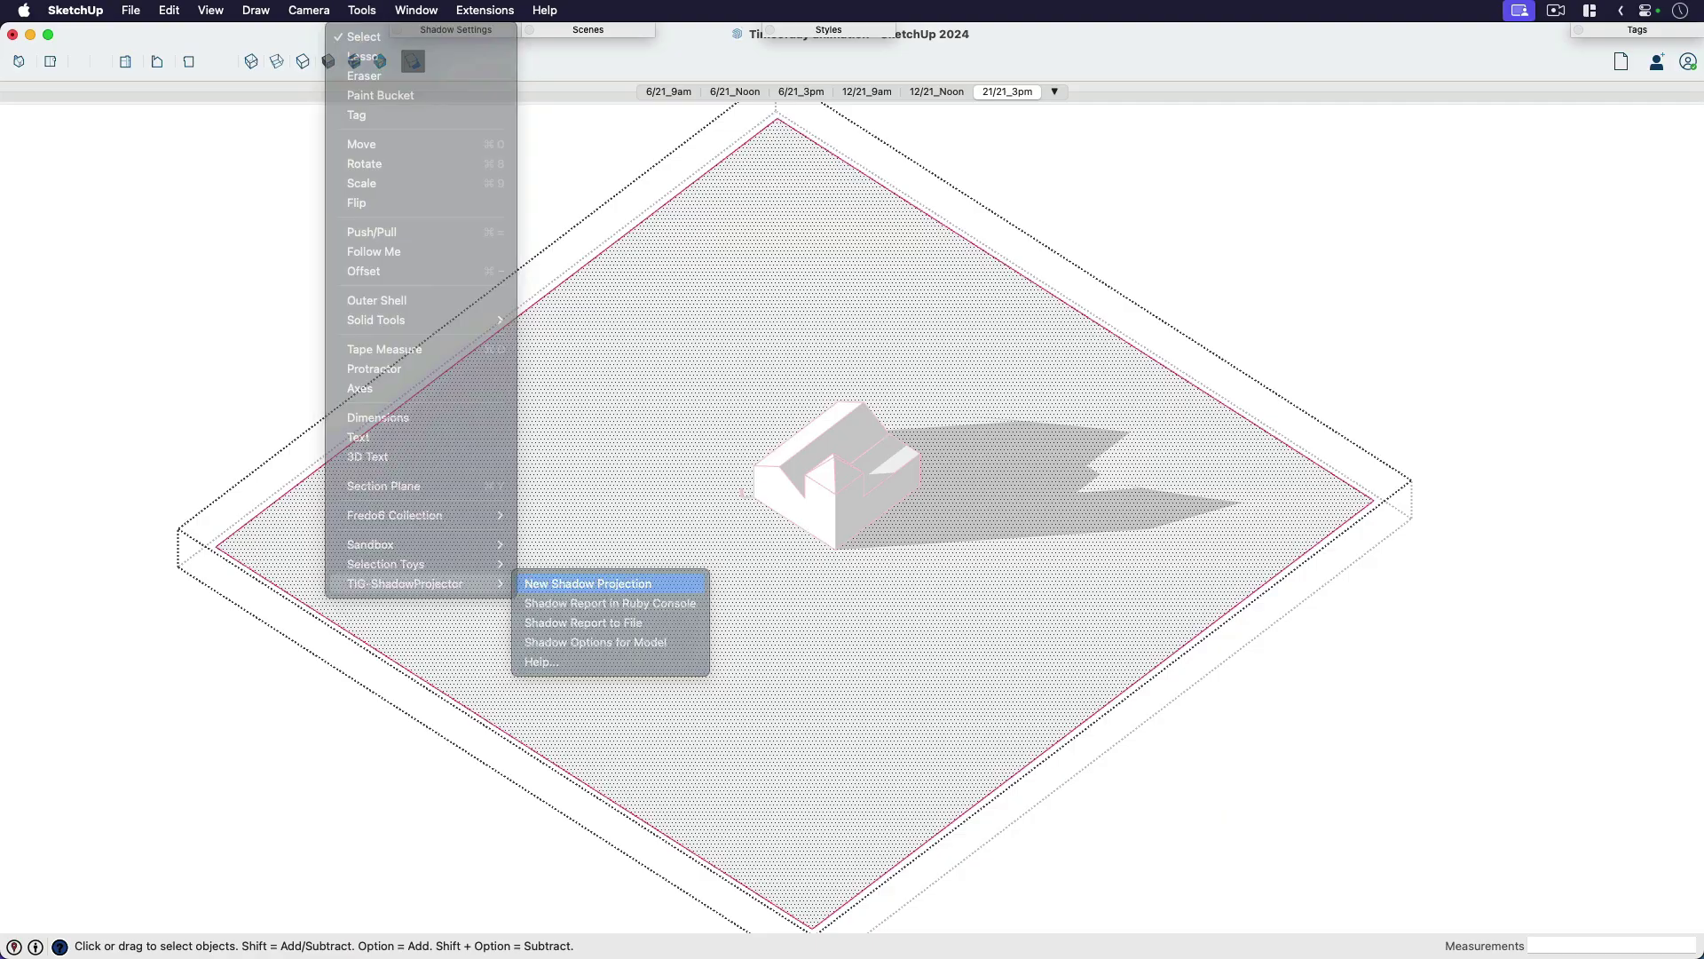
{"action": "left_click", "coordinate": [595, 641]}
{"action": "left_click", "coordinate": [910, 249]}
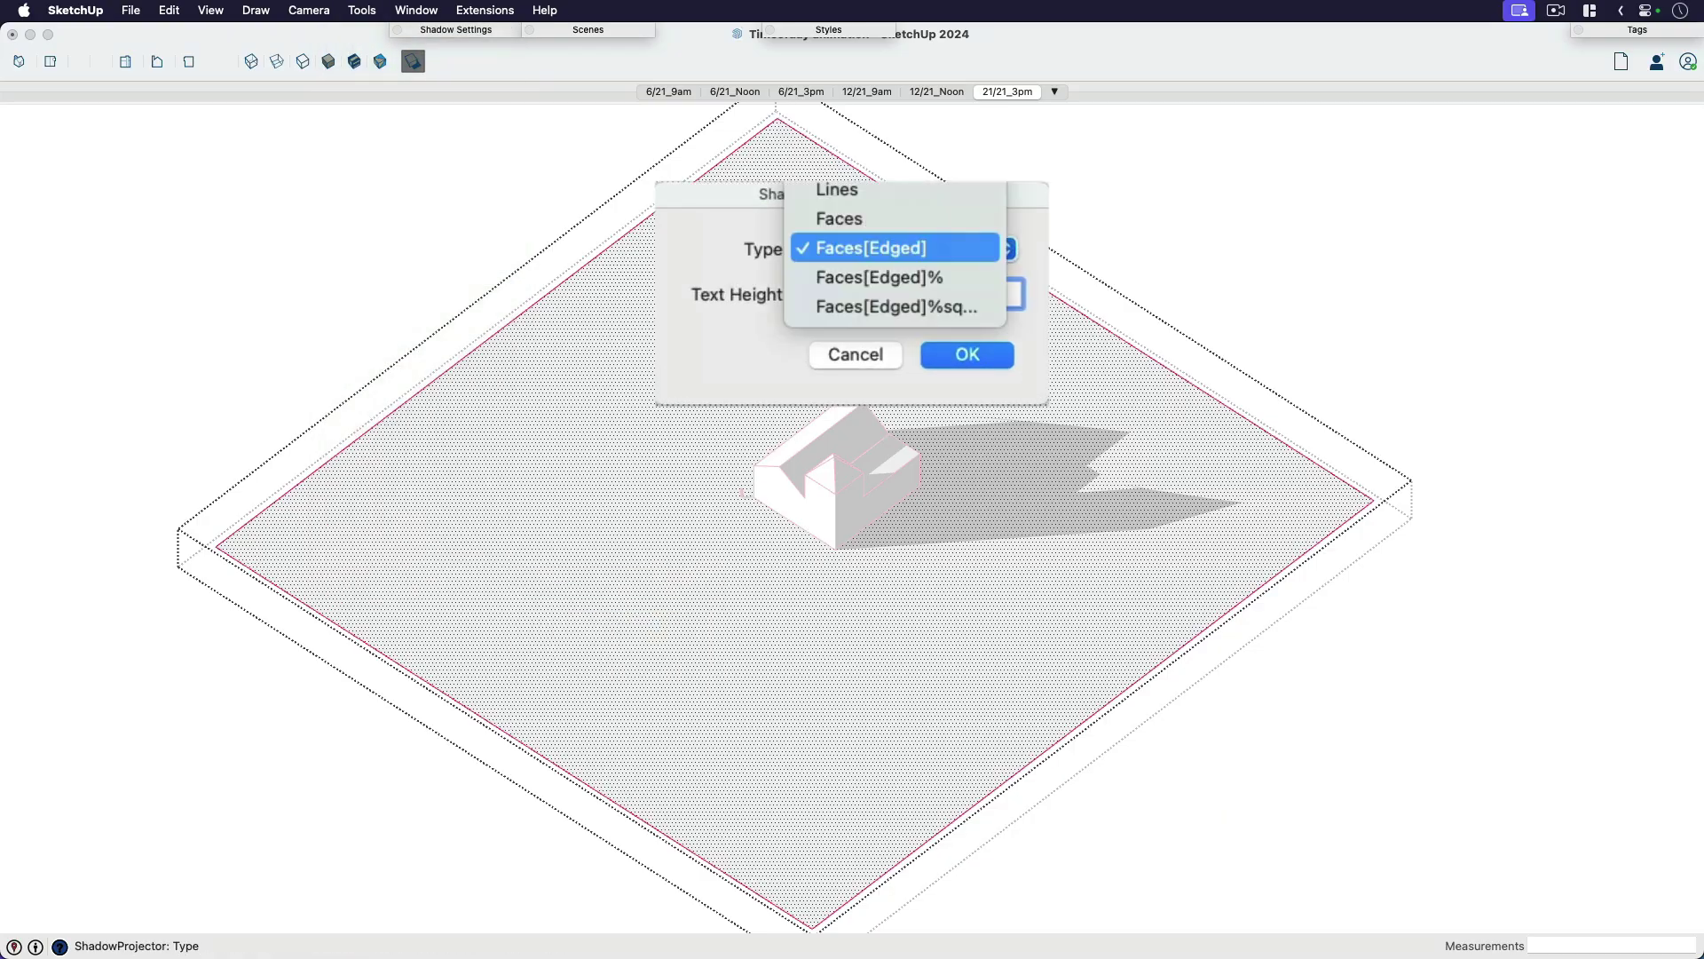
{"action": "key", "text": "Down"}
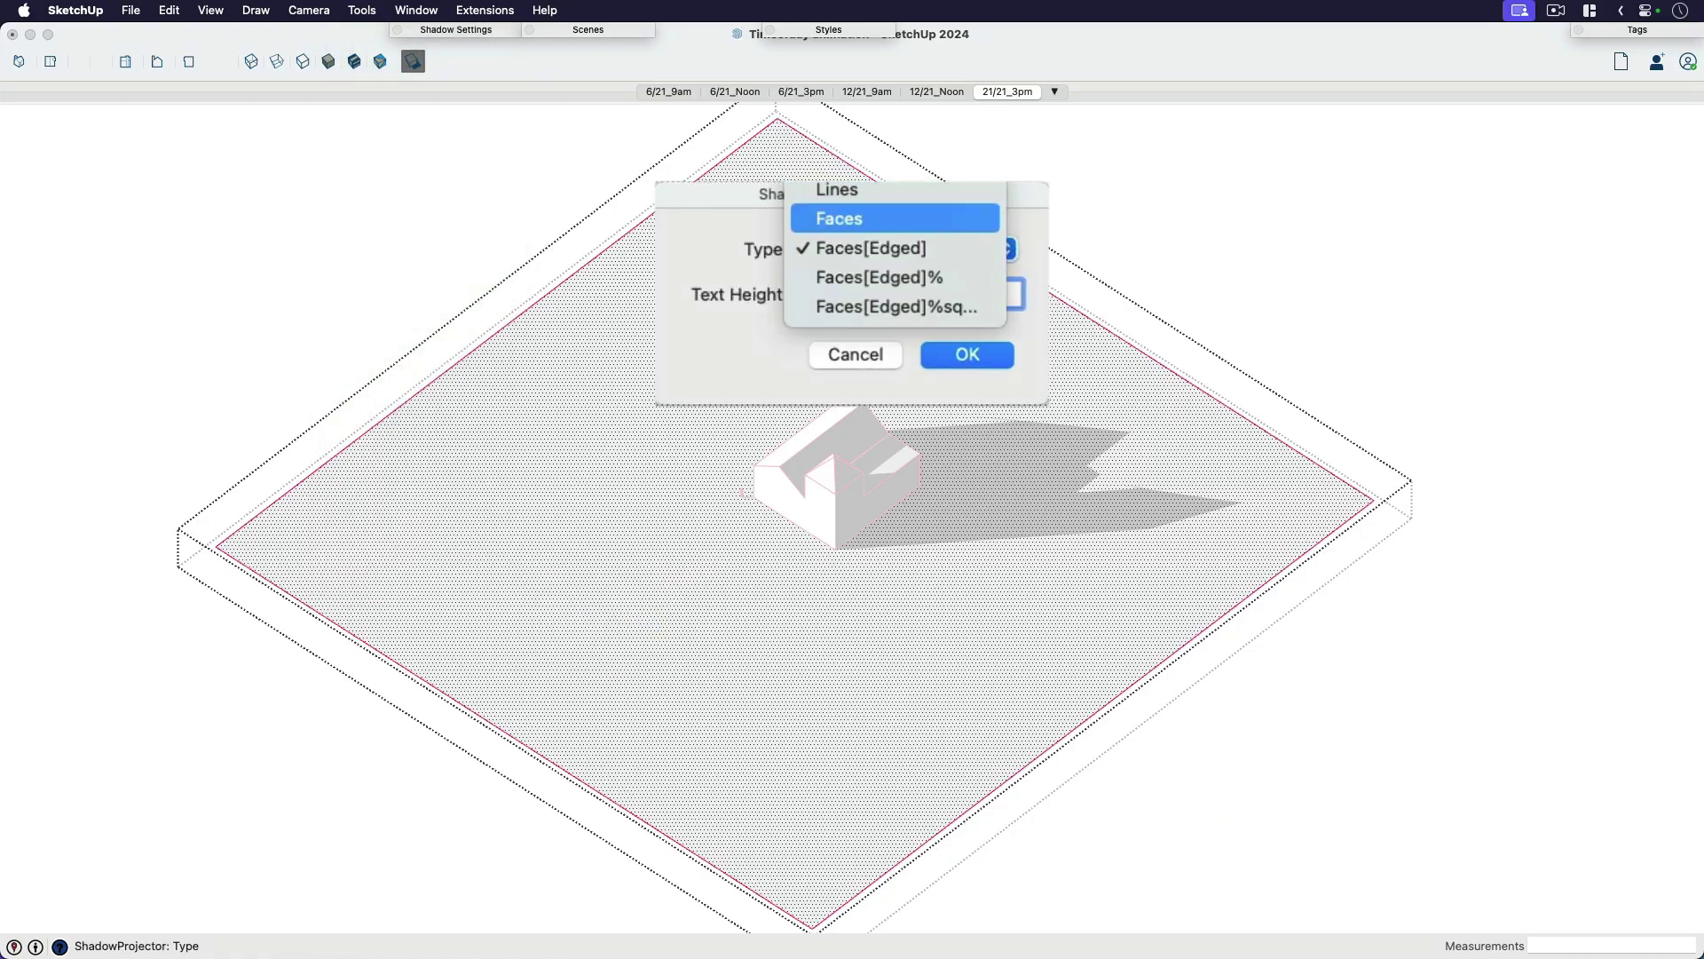
{"action": "key", "text": "Down"}
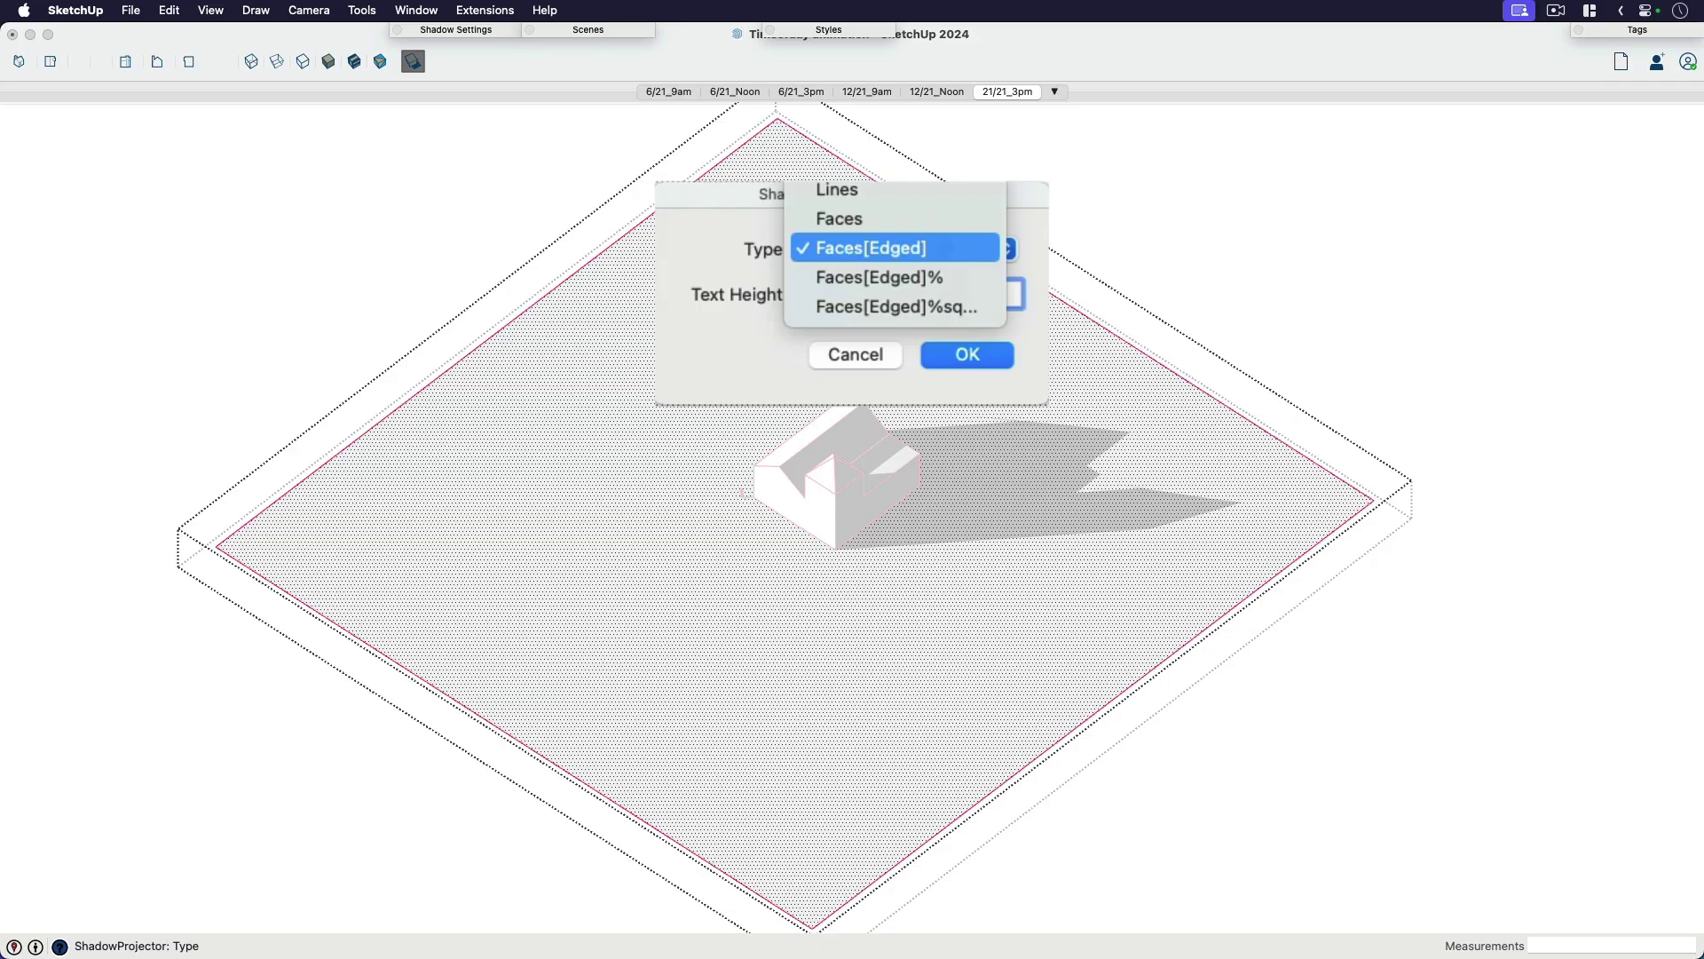
{"action": "key", "text": "Up"}
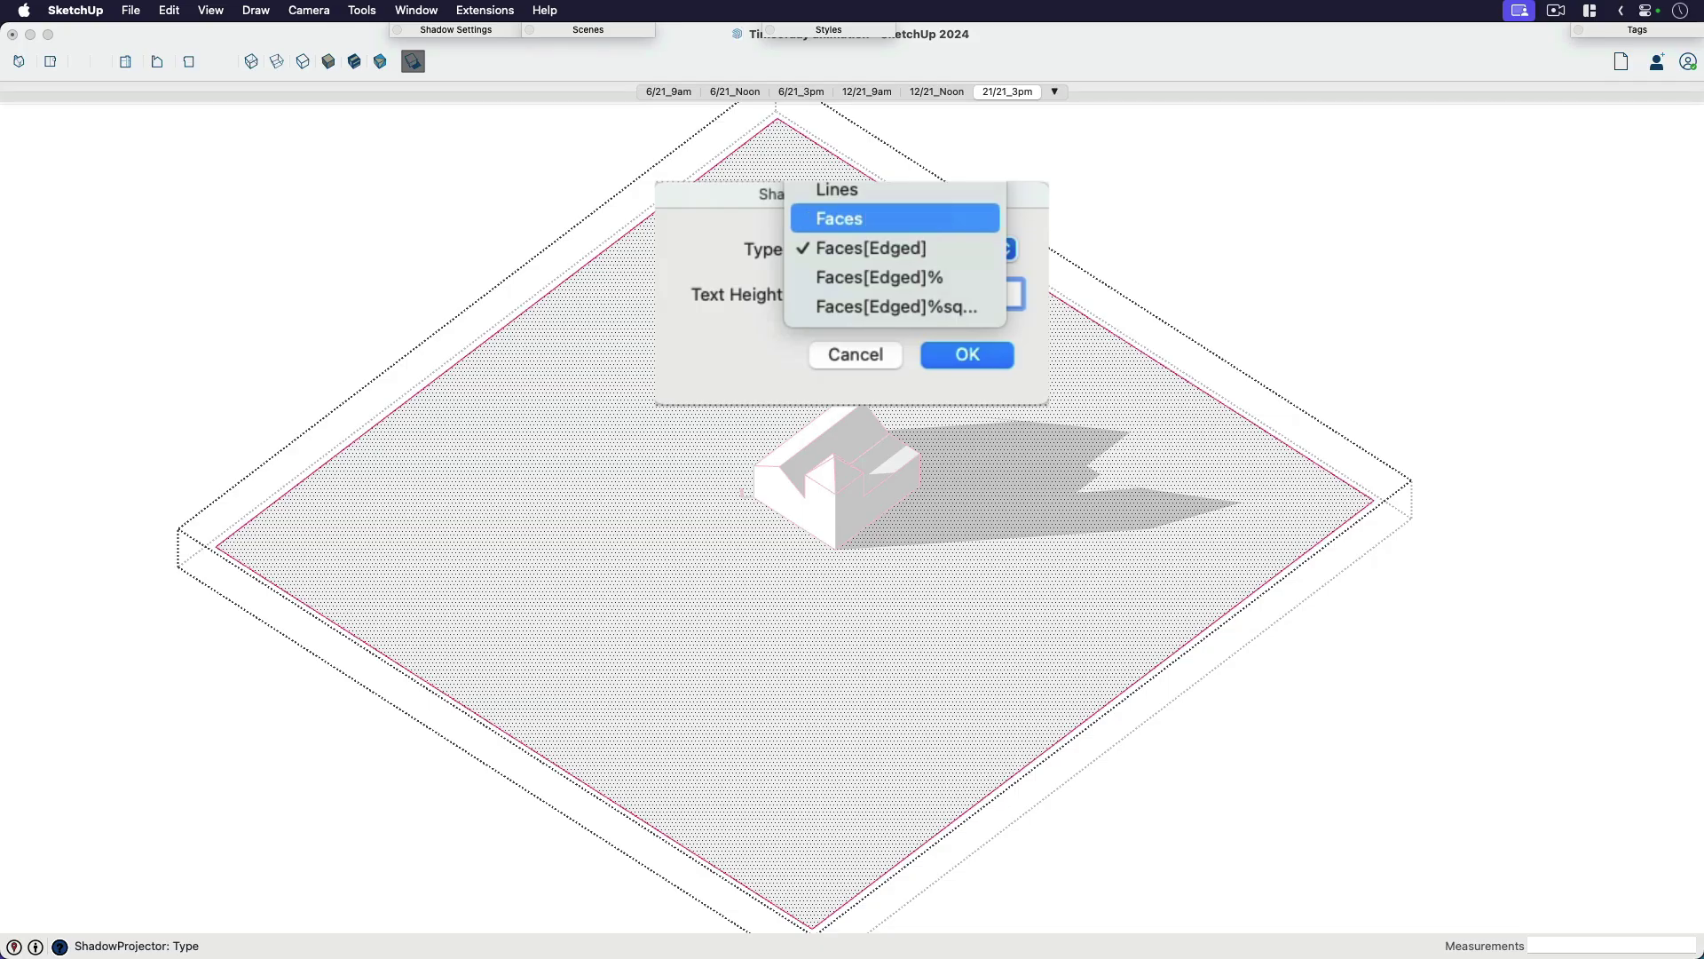
{"action": "key", "text": "Down"}
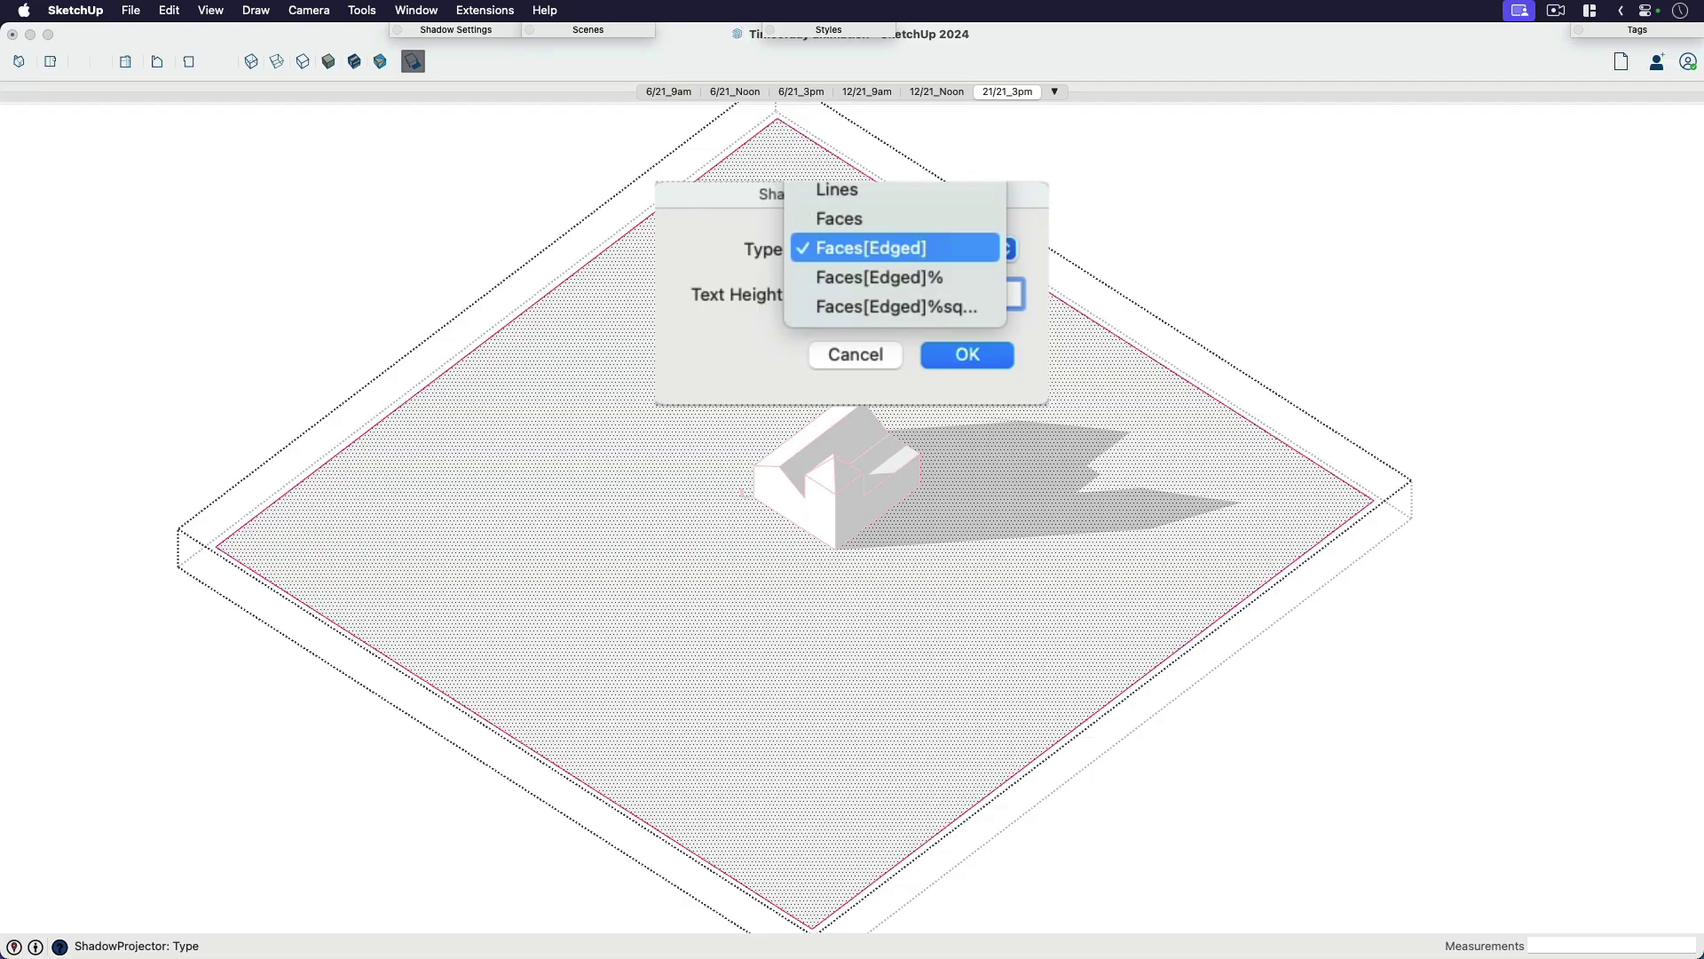
{"action": "key", "text": "Return"}
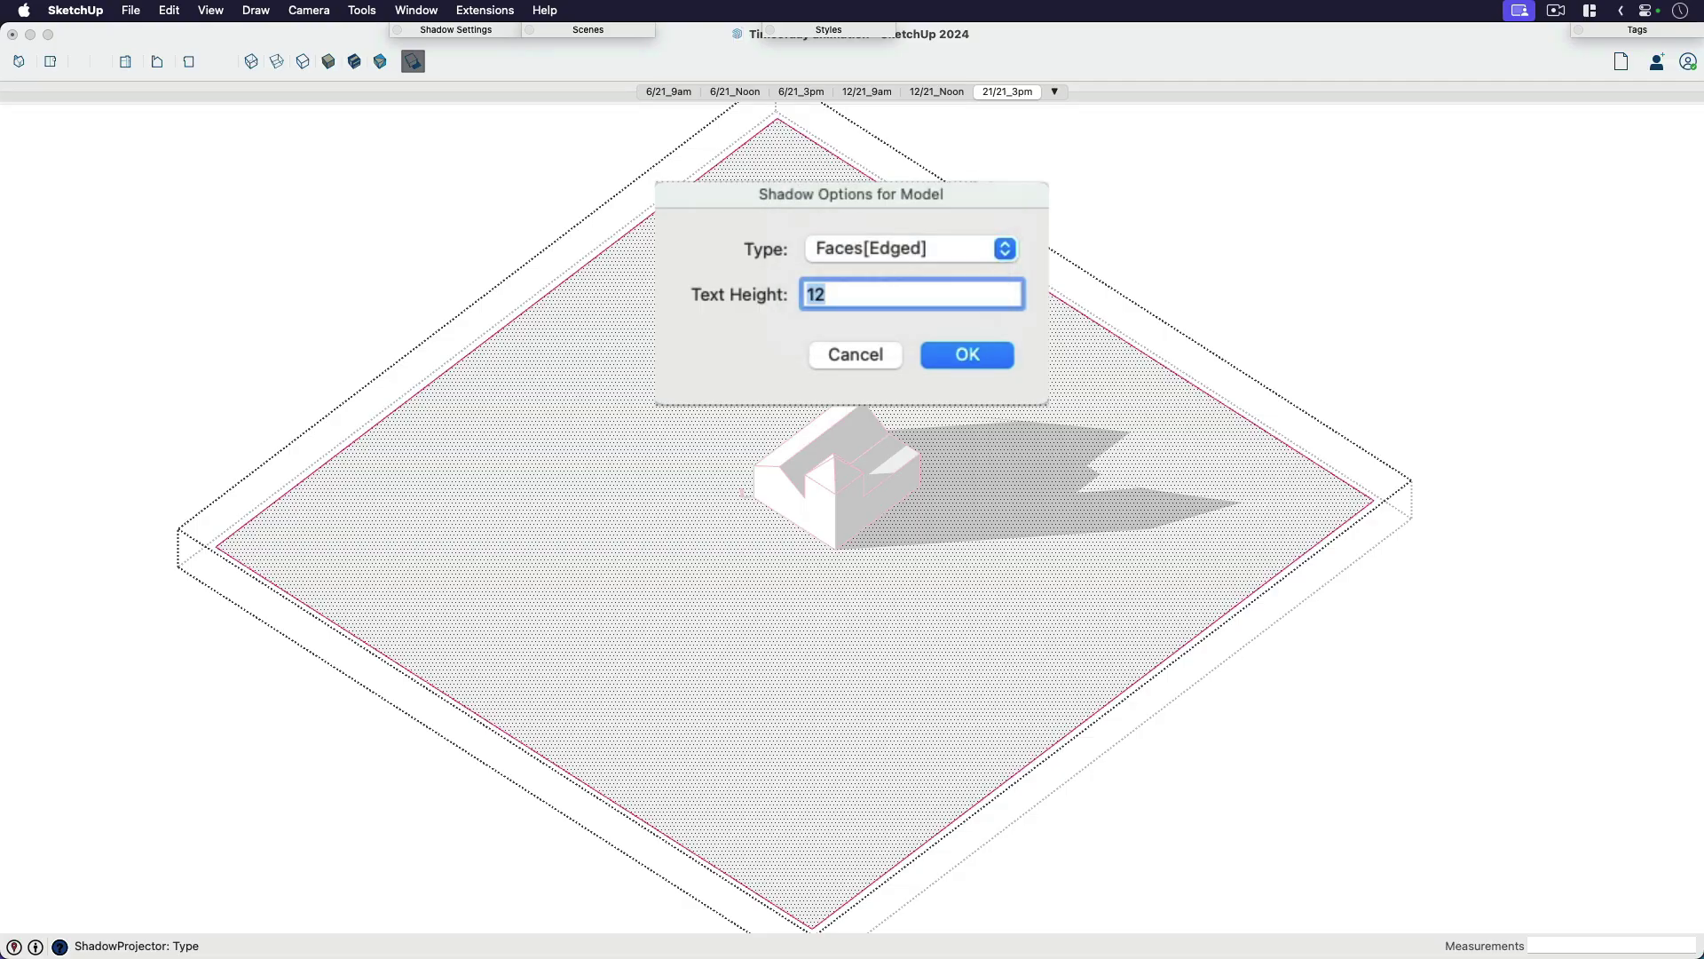
{"action": "key", "text": "Return"}
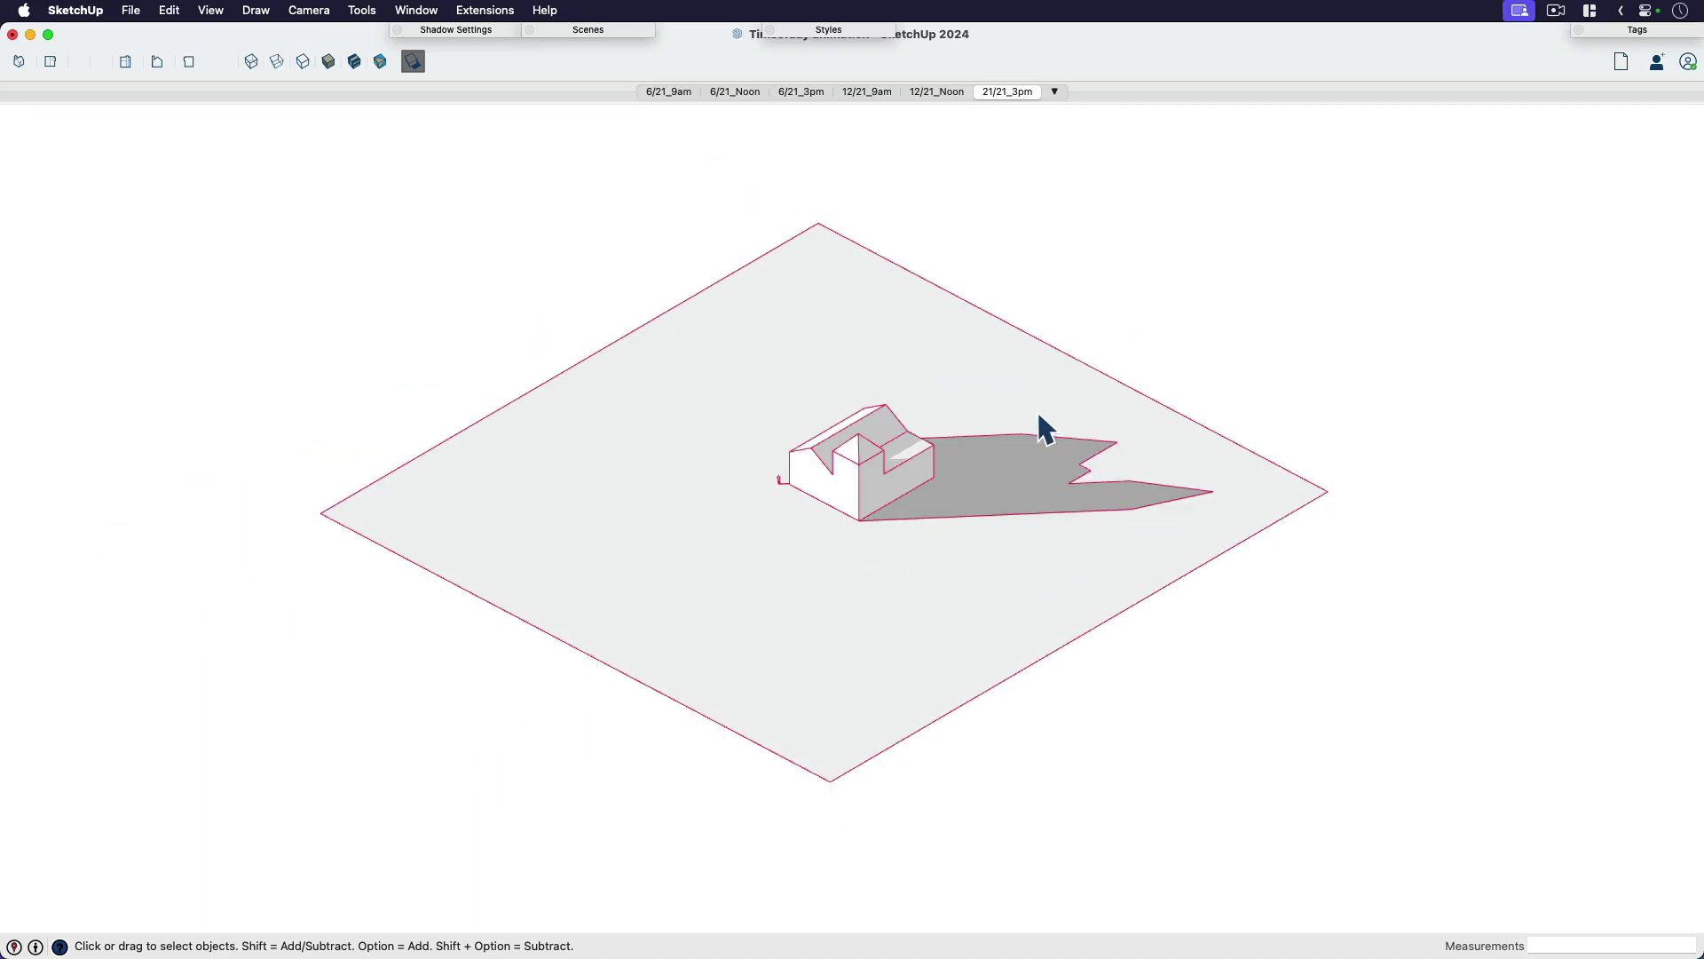
Try deleting the ground group with its projected shadow and undo the deletion
{"action": "left_click", "coordinate": [1039, 415]}
{"action": "key", "text": "Delete"}
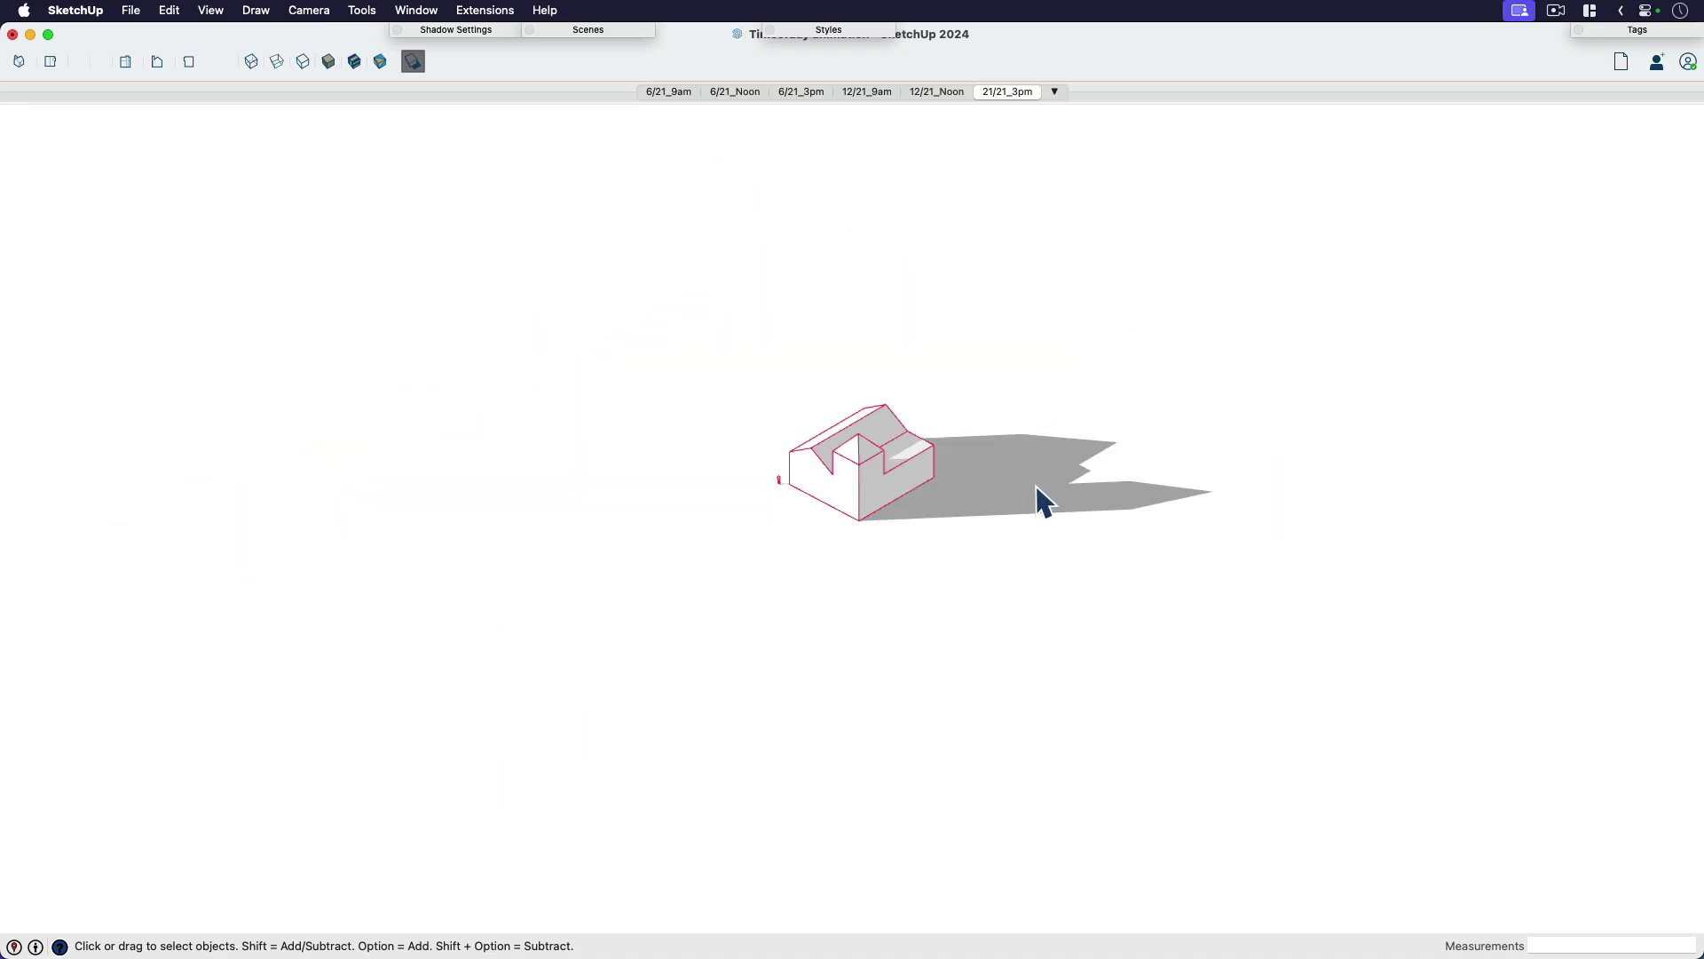
{"action": "key", "text": "super+z"}
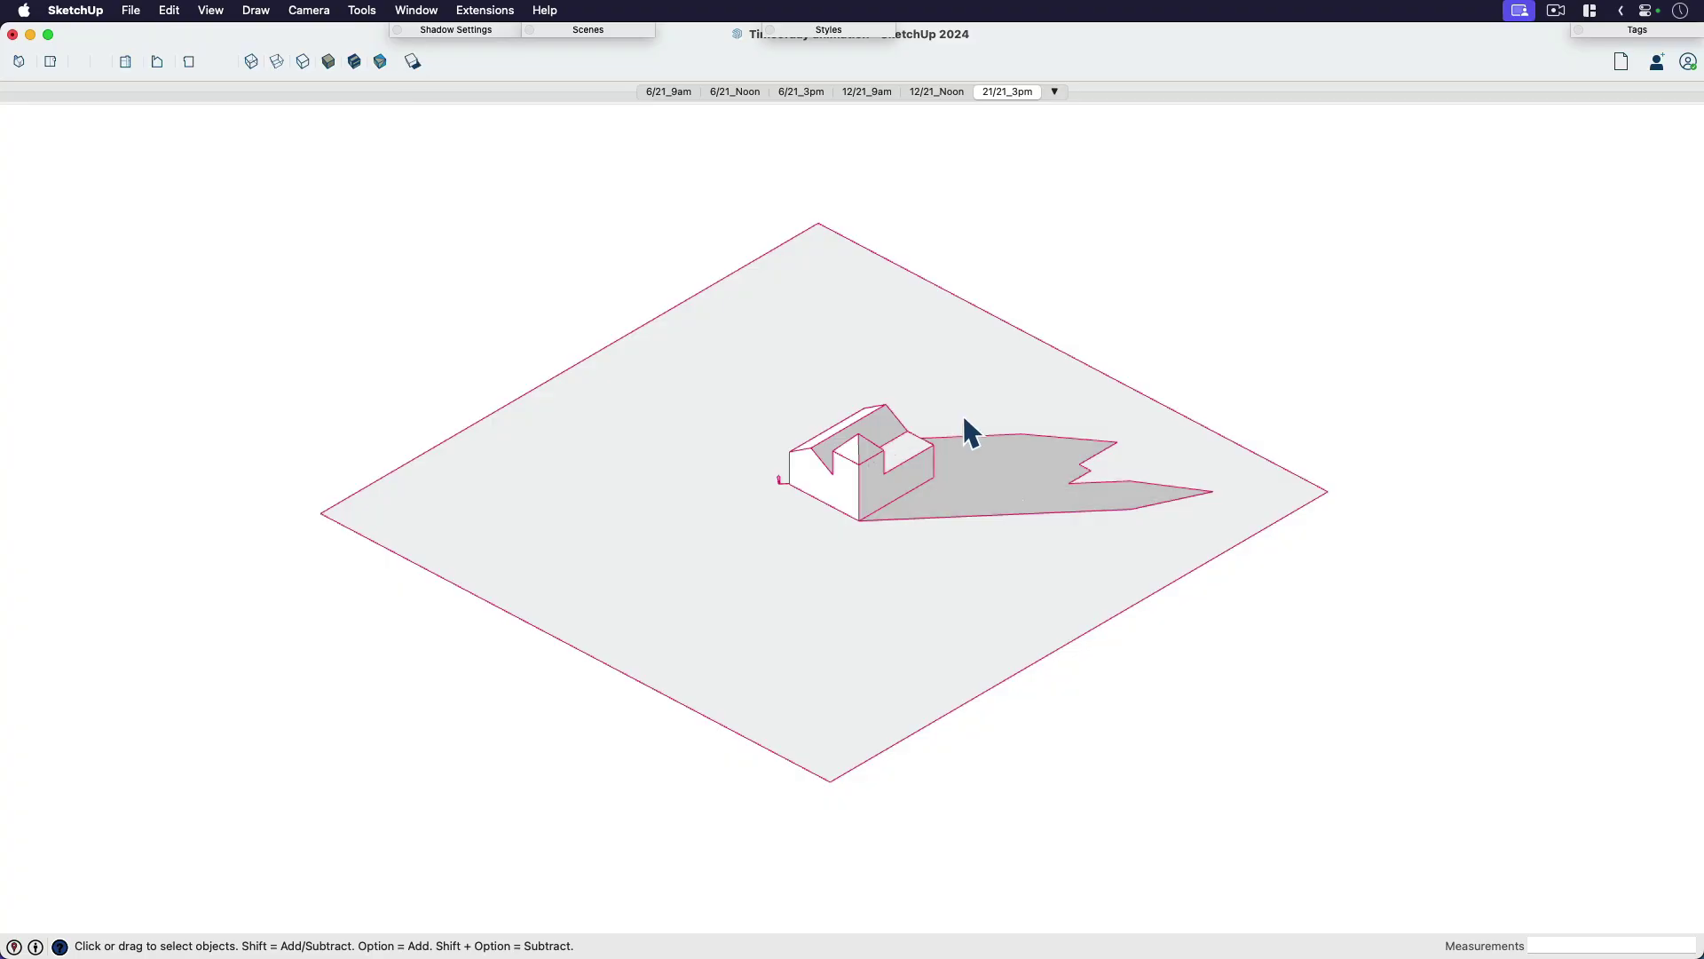
Open the ground group and project the 12/21_Noon scene's shadow onto its face as Faces[Edged] with text height 12
{"action": "middle_click_drag", "start_coordinate": [970, 432], "coordinate": [784, 562]}
{"action": "left_click", "coordinate": [865, 544]}
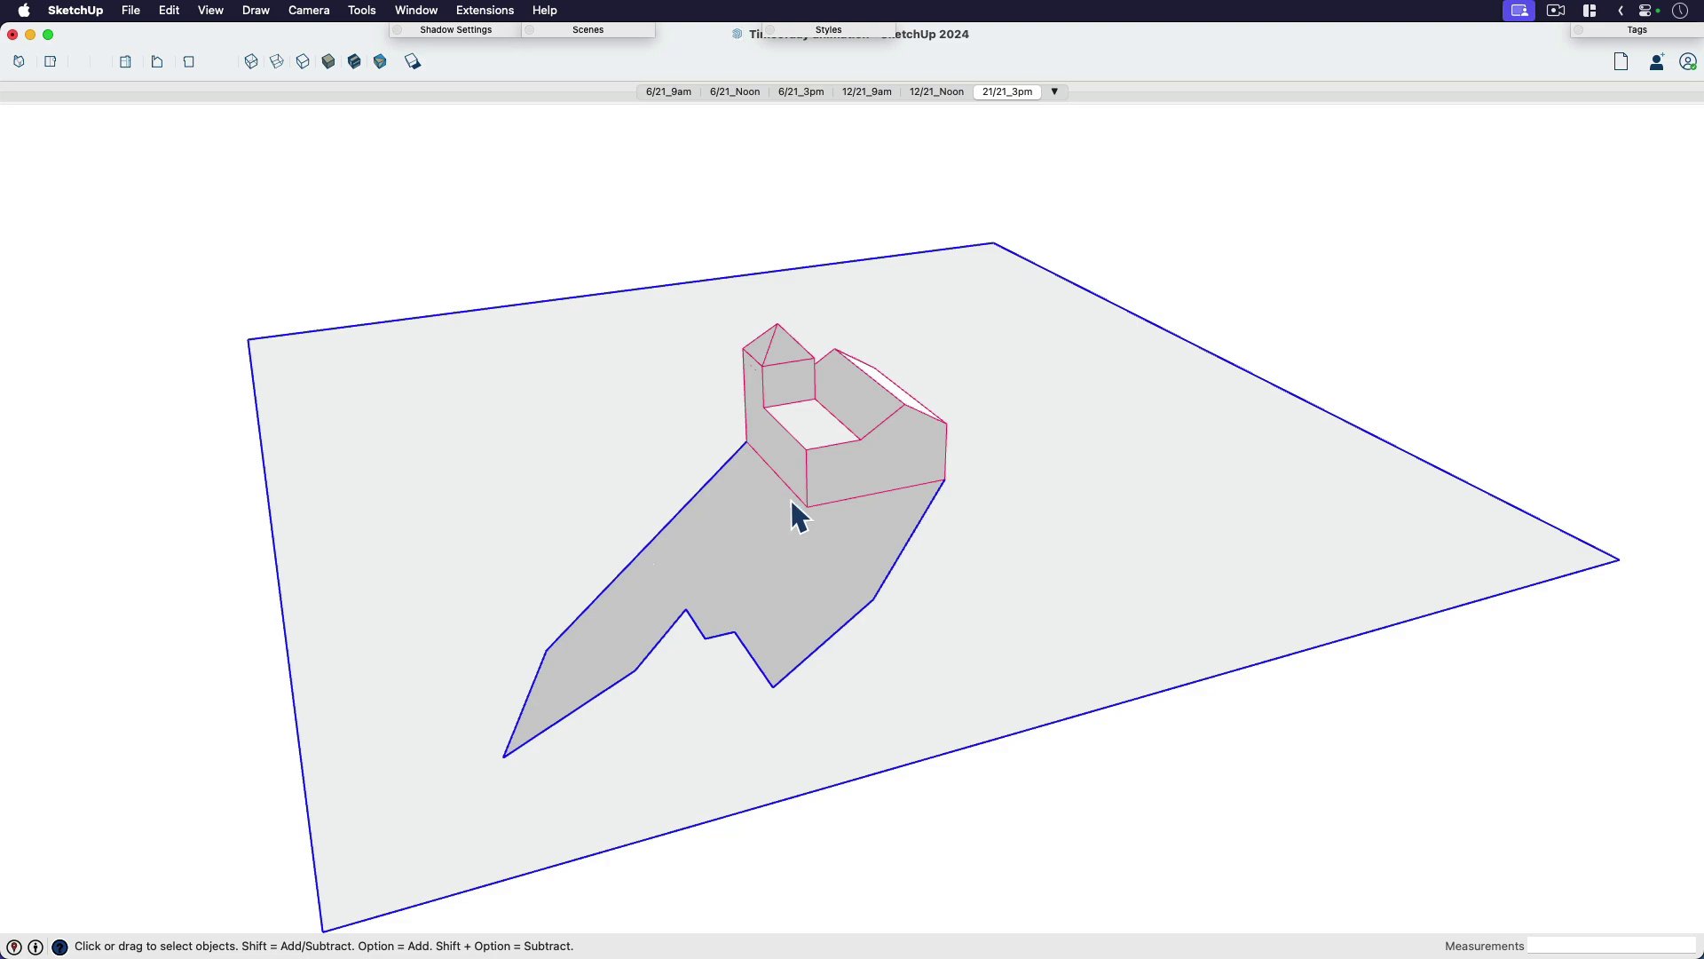
{"action": "middle_click_drag", "start_coordinate": [792, 499], "coordinate": [957, 500]}
{"action": "scroll", "coordinate": [984, 513], "scroll_direction": "down", "scroll_amount": 3}
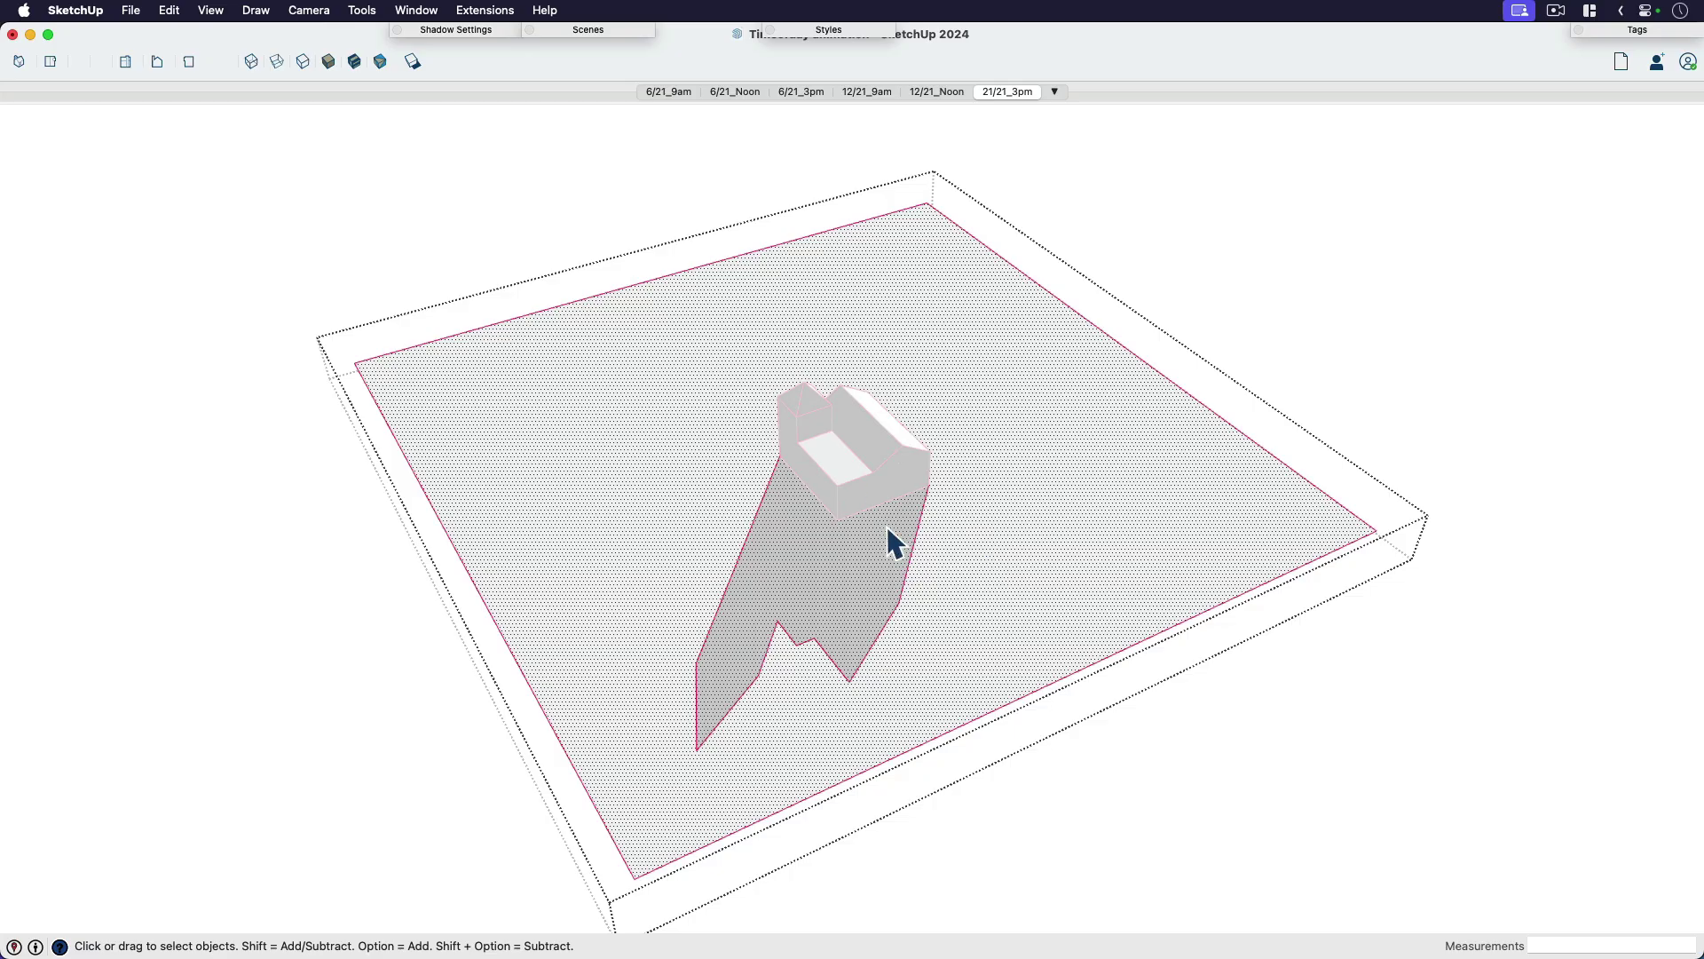
{"action": "scroll", "coordinate": [958, 571], "scroll_direction": "up", "scroll_amount": 3}
{"action": "key", "text": "Page_Up"}
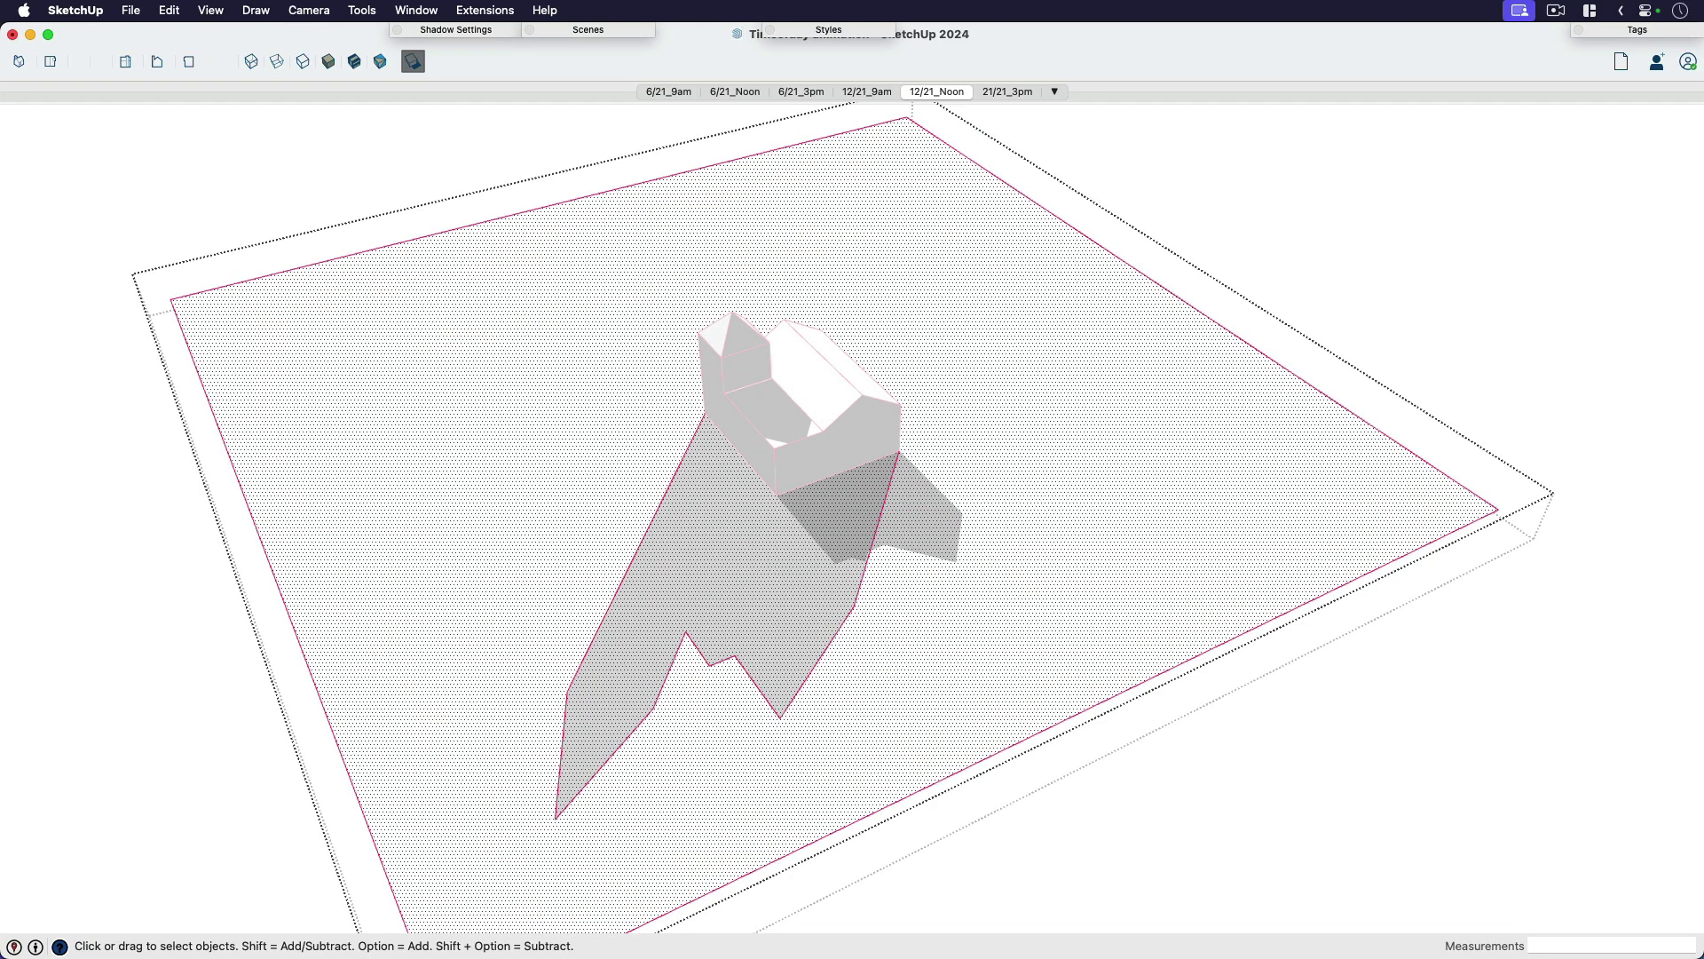
{"action": "left_click", "coordinate": [362, 10]}
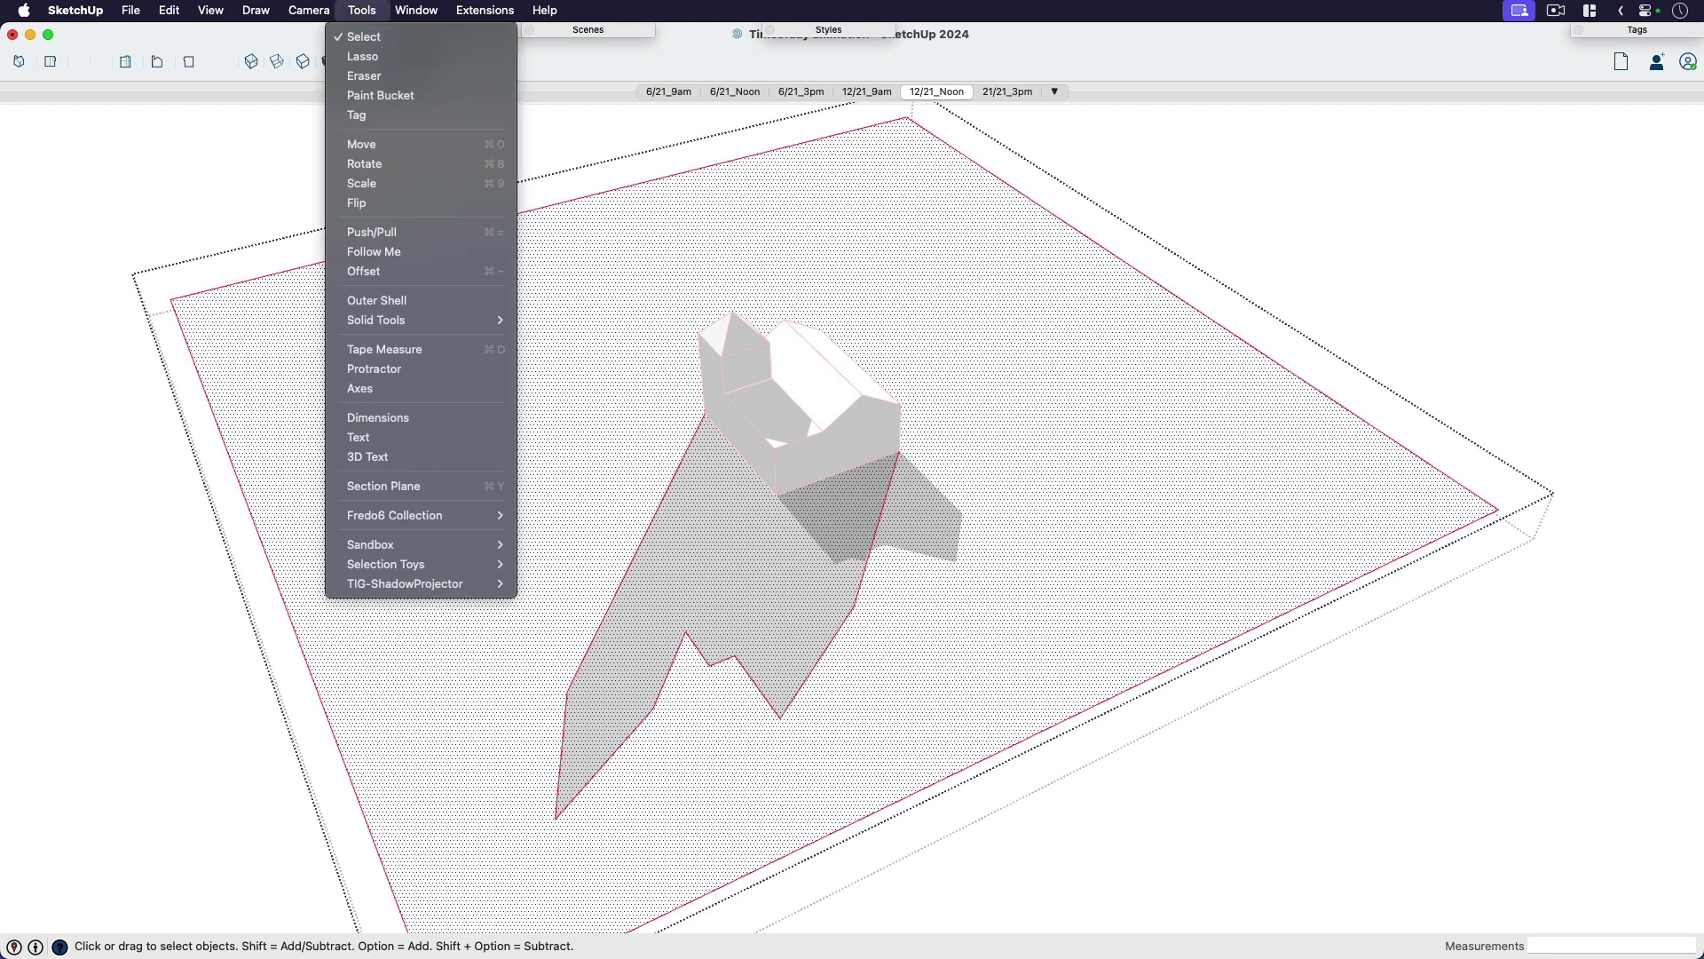
{"action": "mouse_move", "coordinate": [417, 584]}
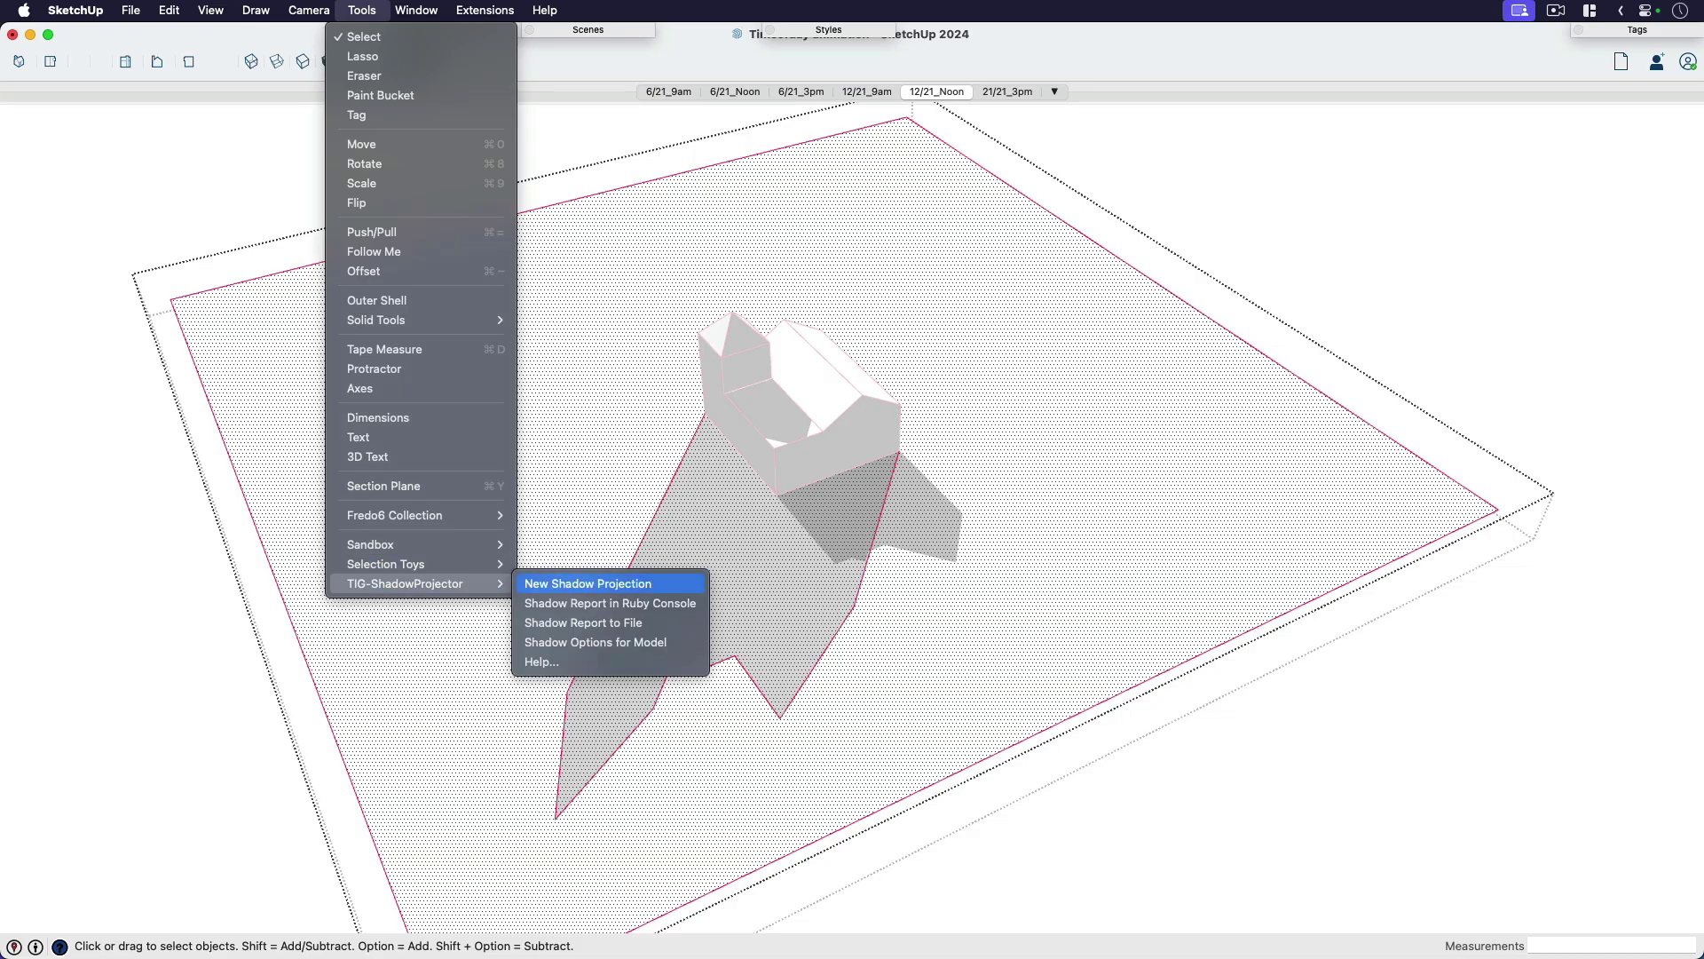
{"action": "left_click", "coordinate": [595, 642]}
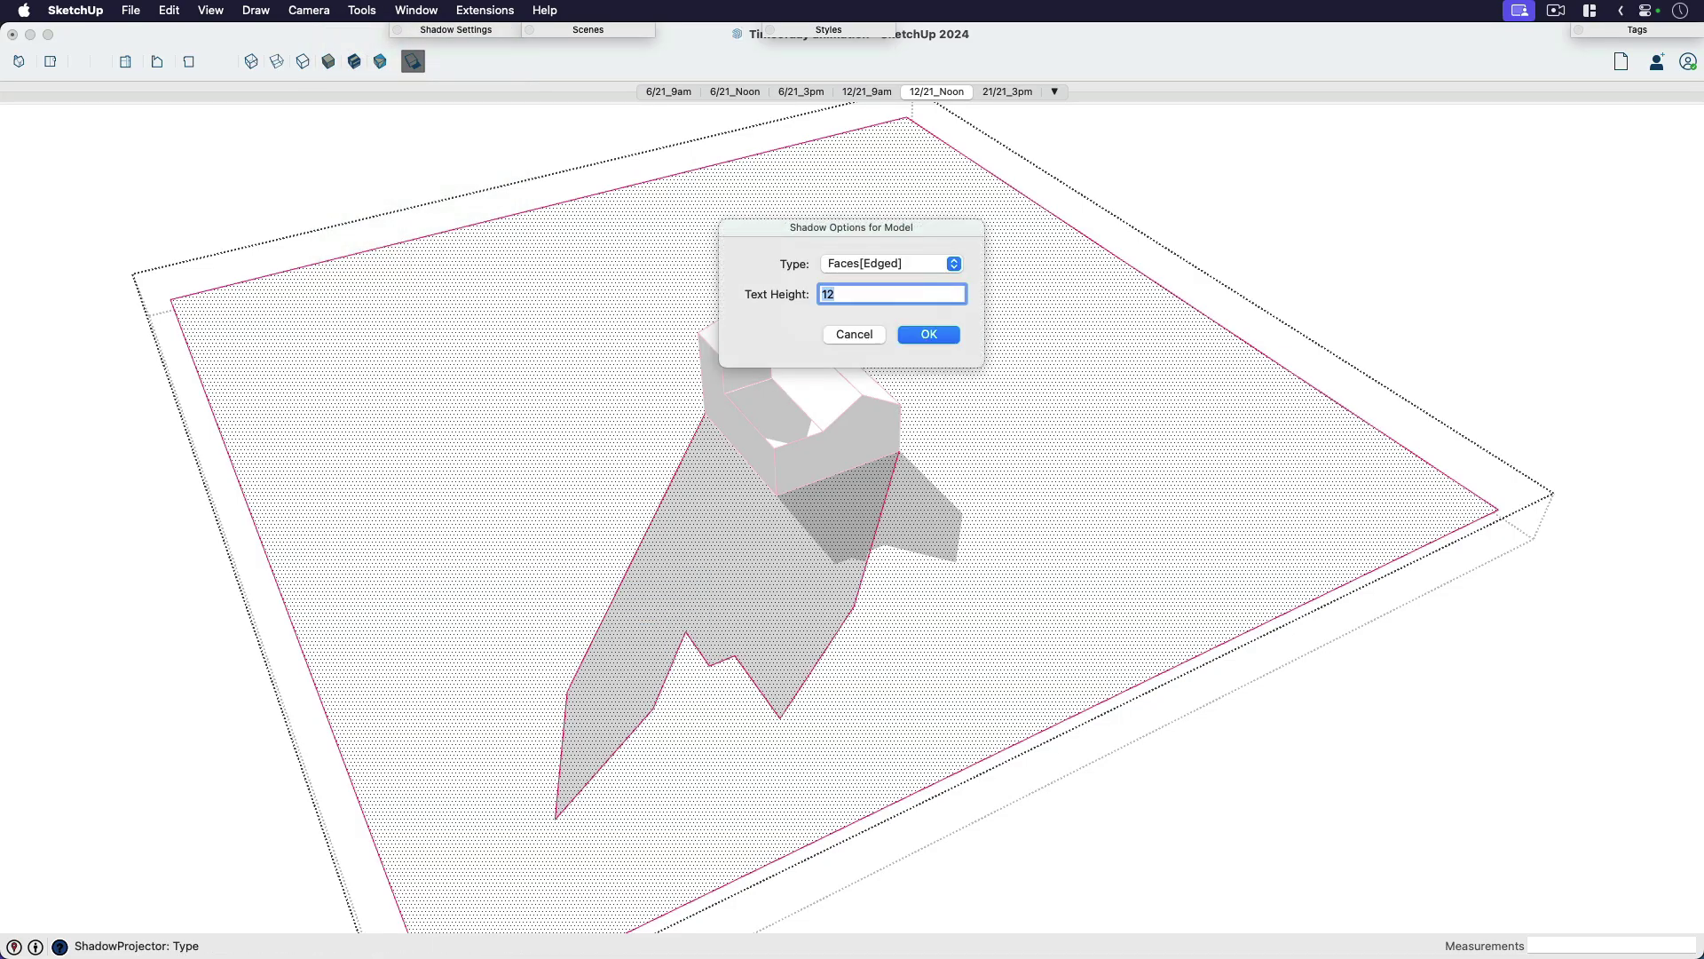
{"action": "left_click", "coordinate": [940, 338]}
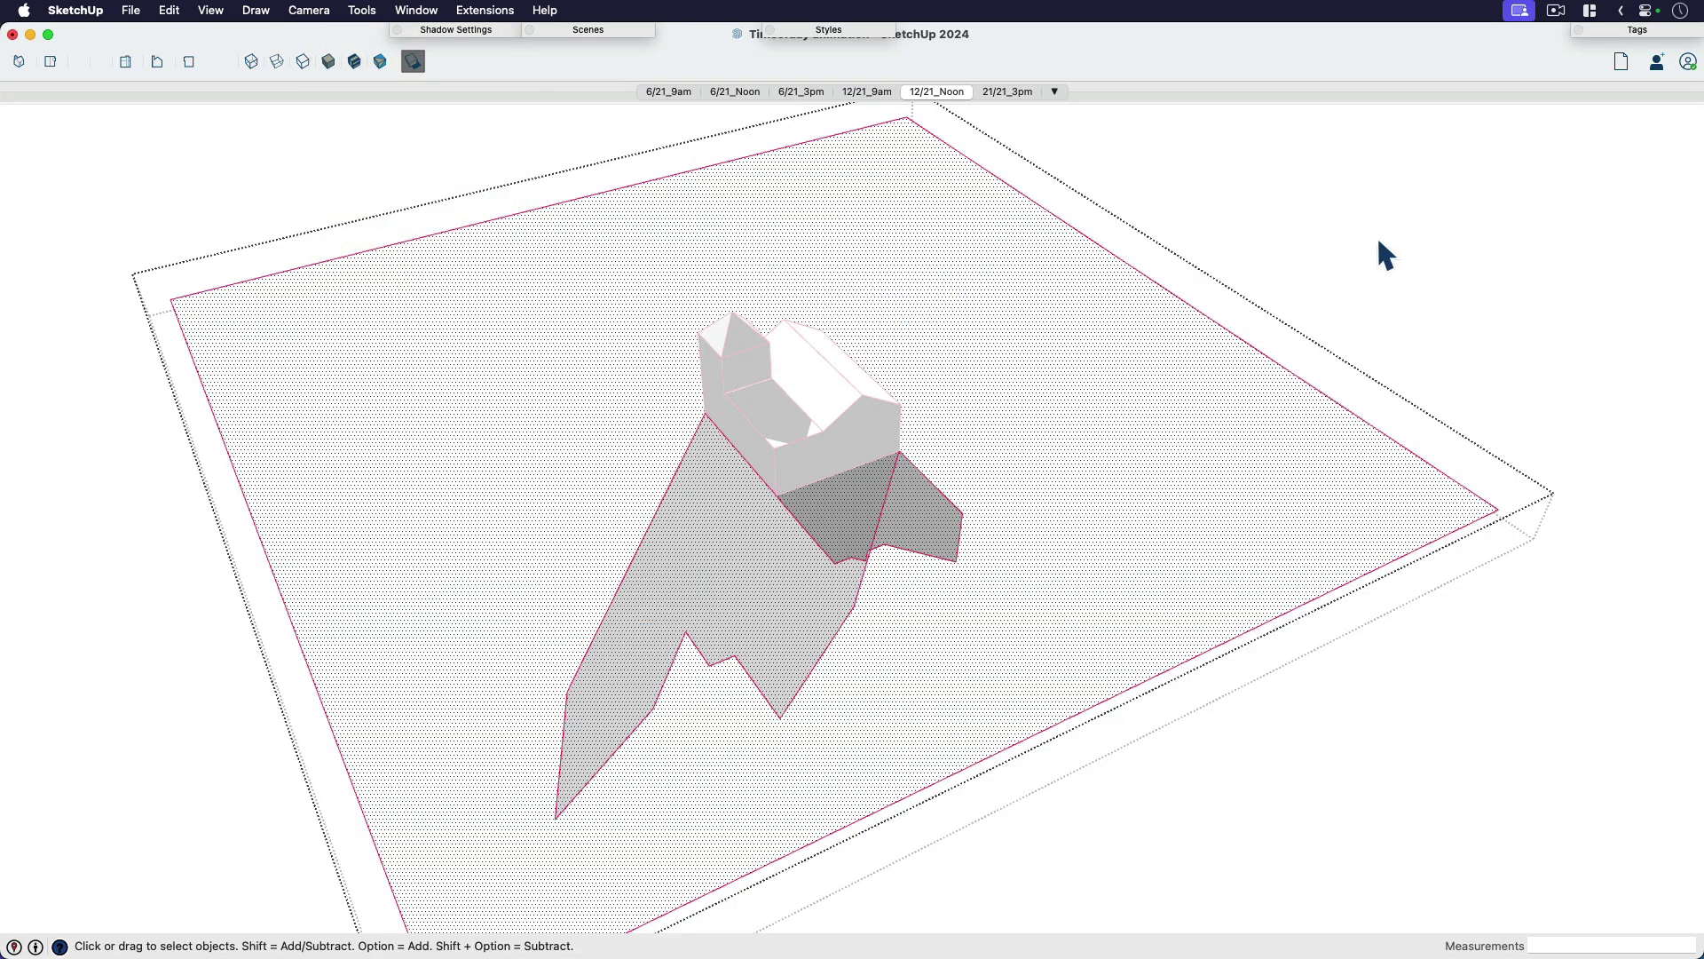
Delete the ground group holding both projected shadows as a trial, and undo the deletion
{"action": "left_click", "coordinate": [1261, 413]}
{"action": "key", "text": "Delete"}
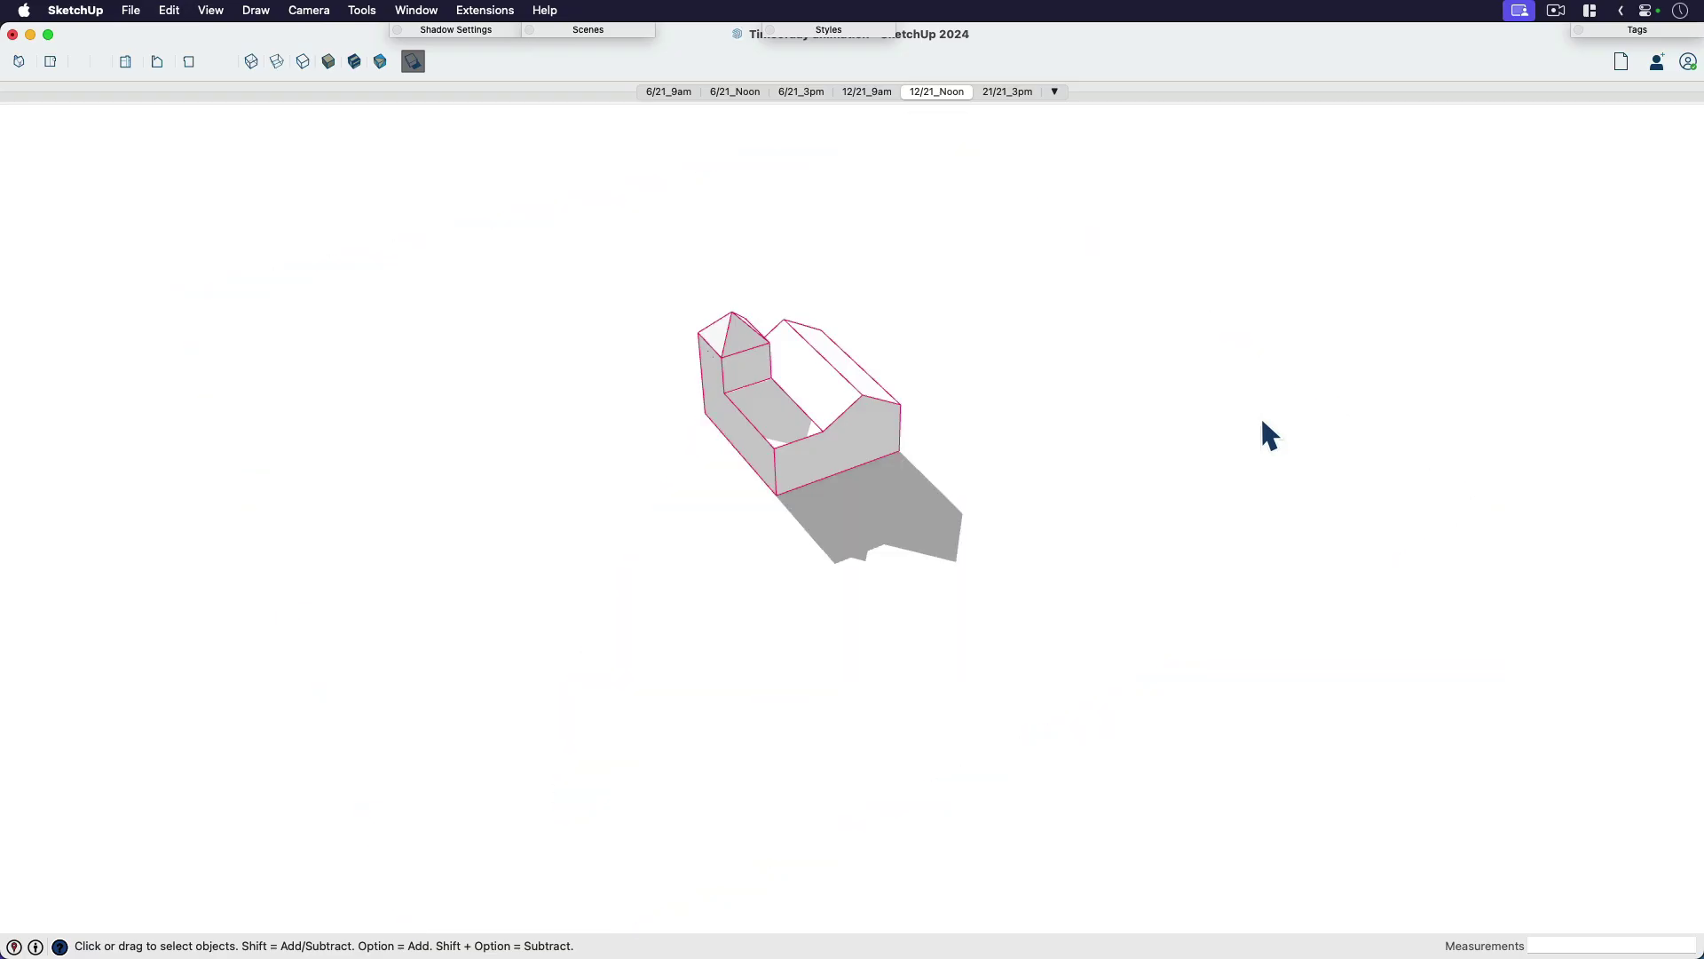
{"action": "key", "text": "super+z"}
Turn off the shadow display and select the projected 3pm and noon shadows one at a time inside the ground group
{"action": "left_click", "coordinate": [1150, 442]}
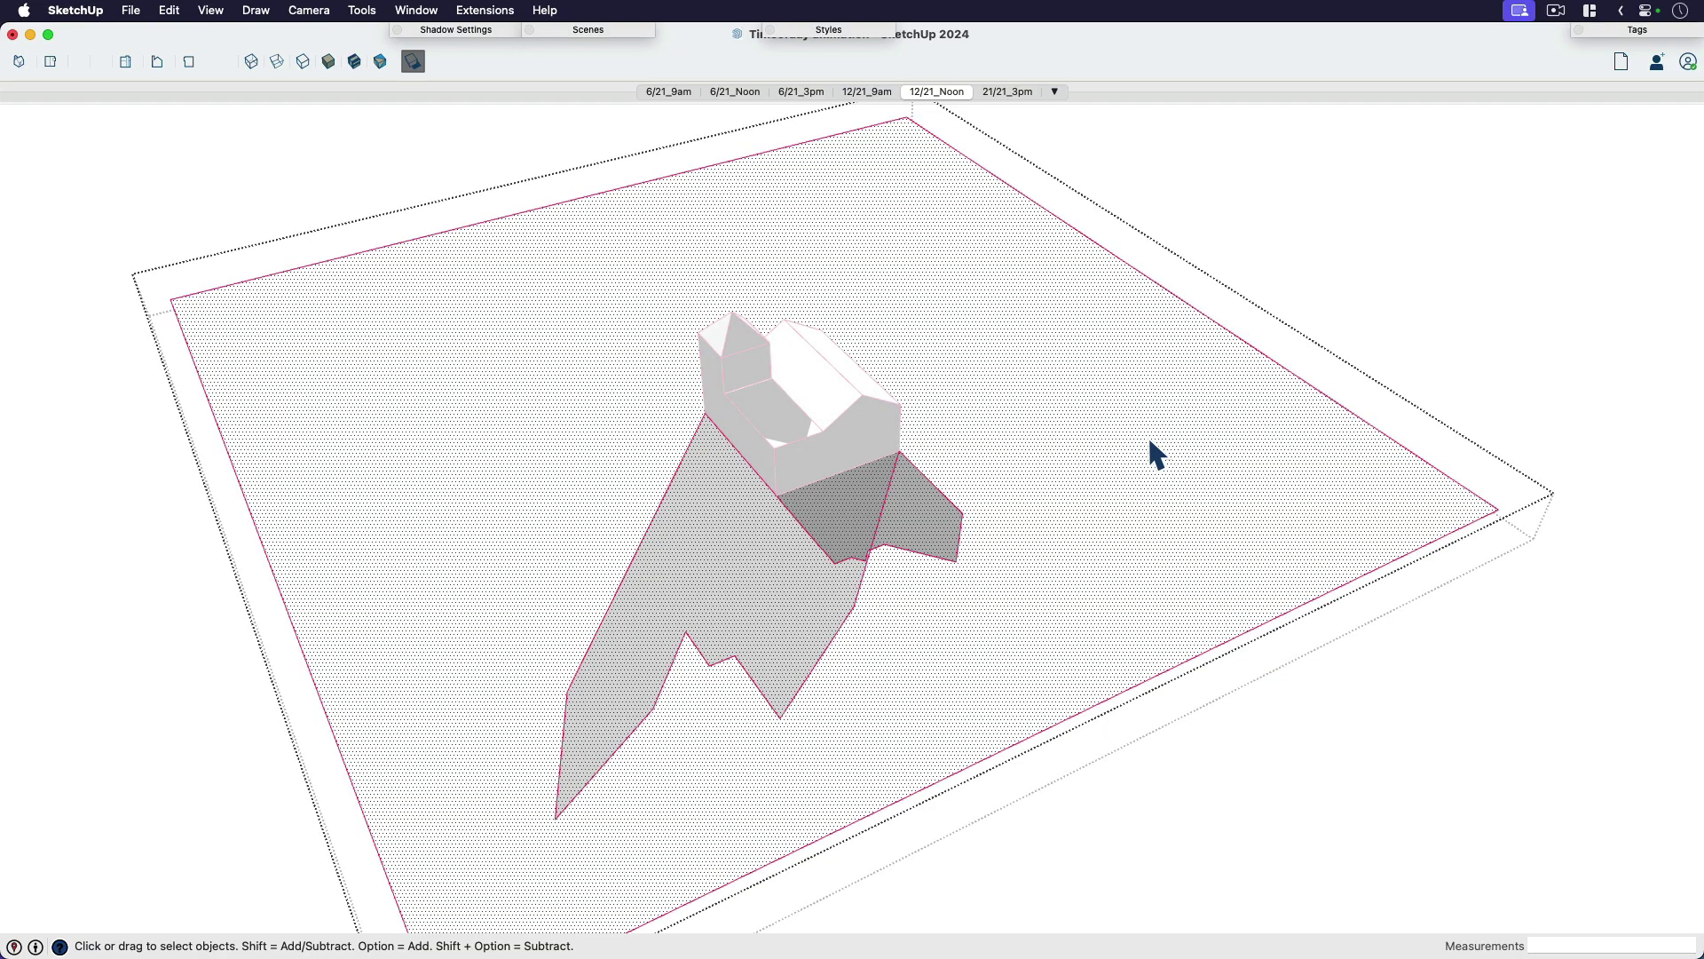
{"action": "double_click", "coordinate": [1151, 442]}
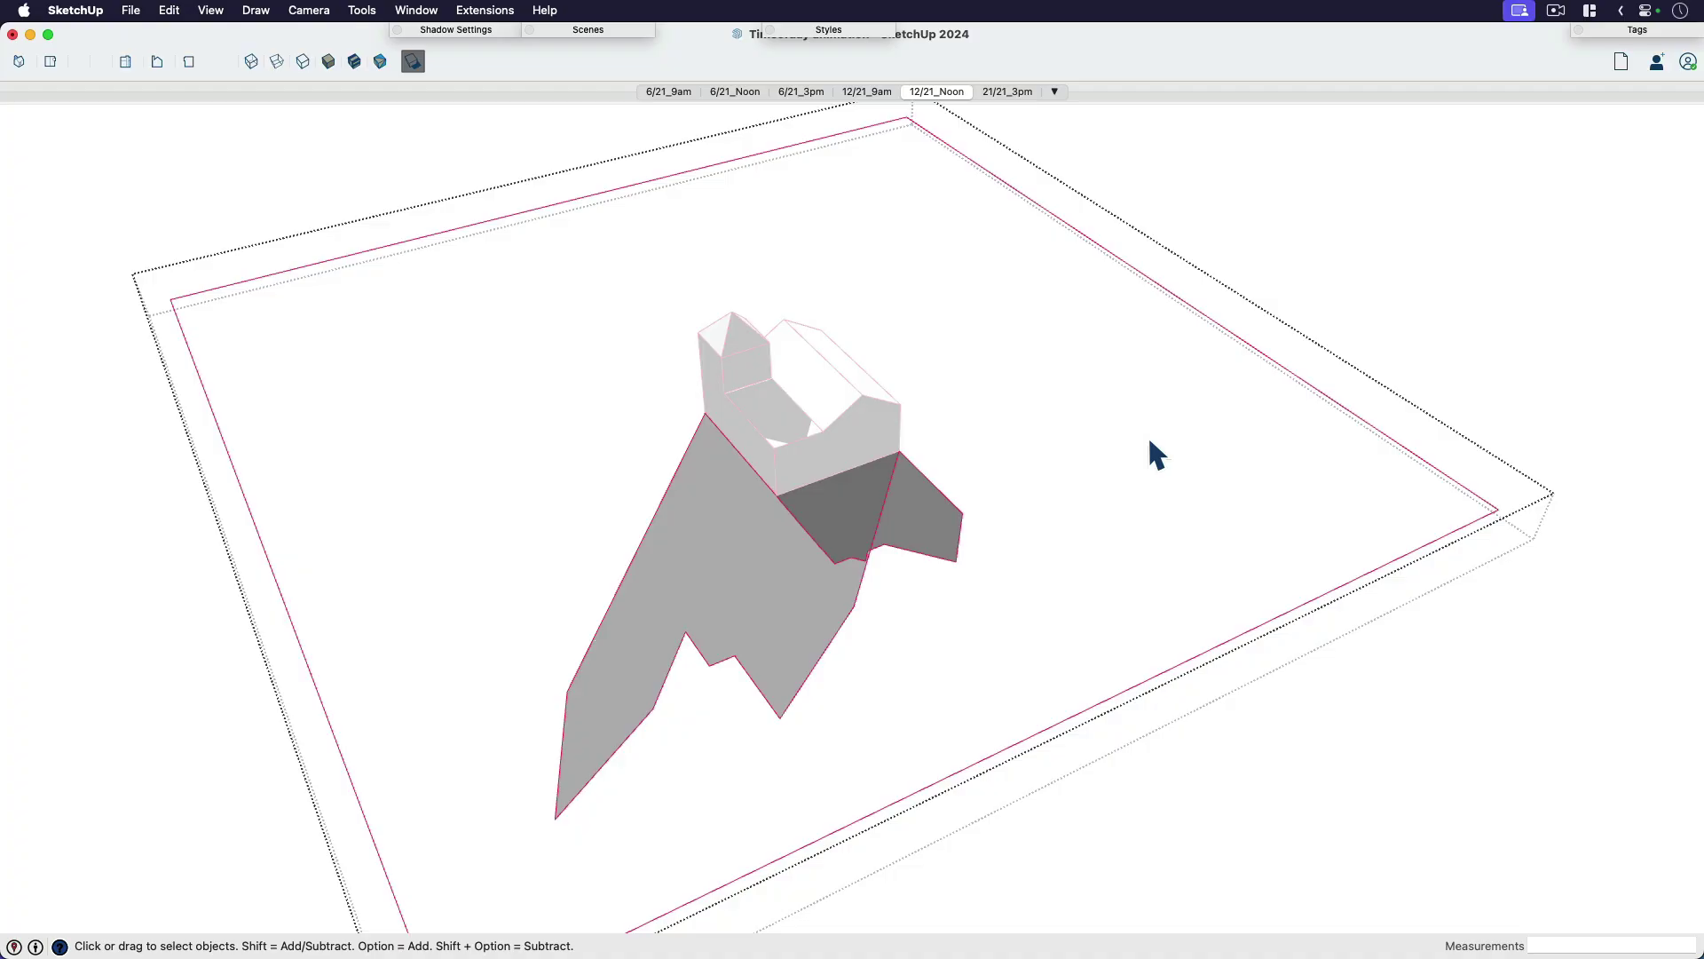
{"action": "left_click", "coordinate": [919, 524]}
{"action": "left_click", "coordinate": [783, 586]}
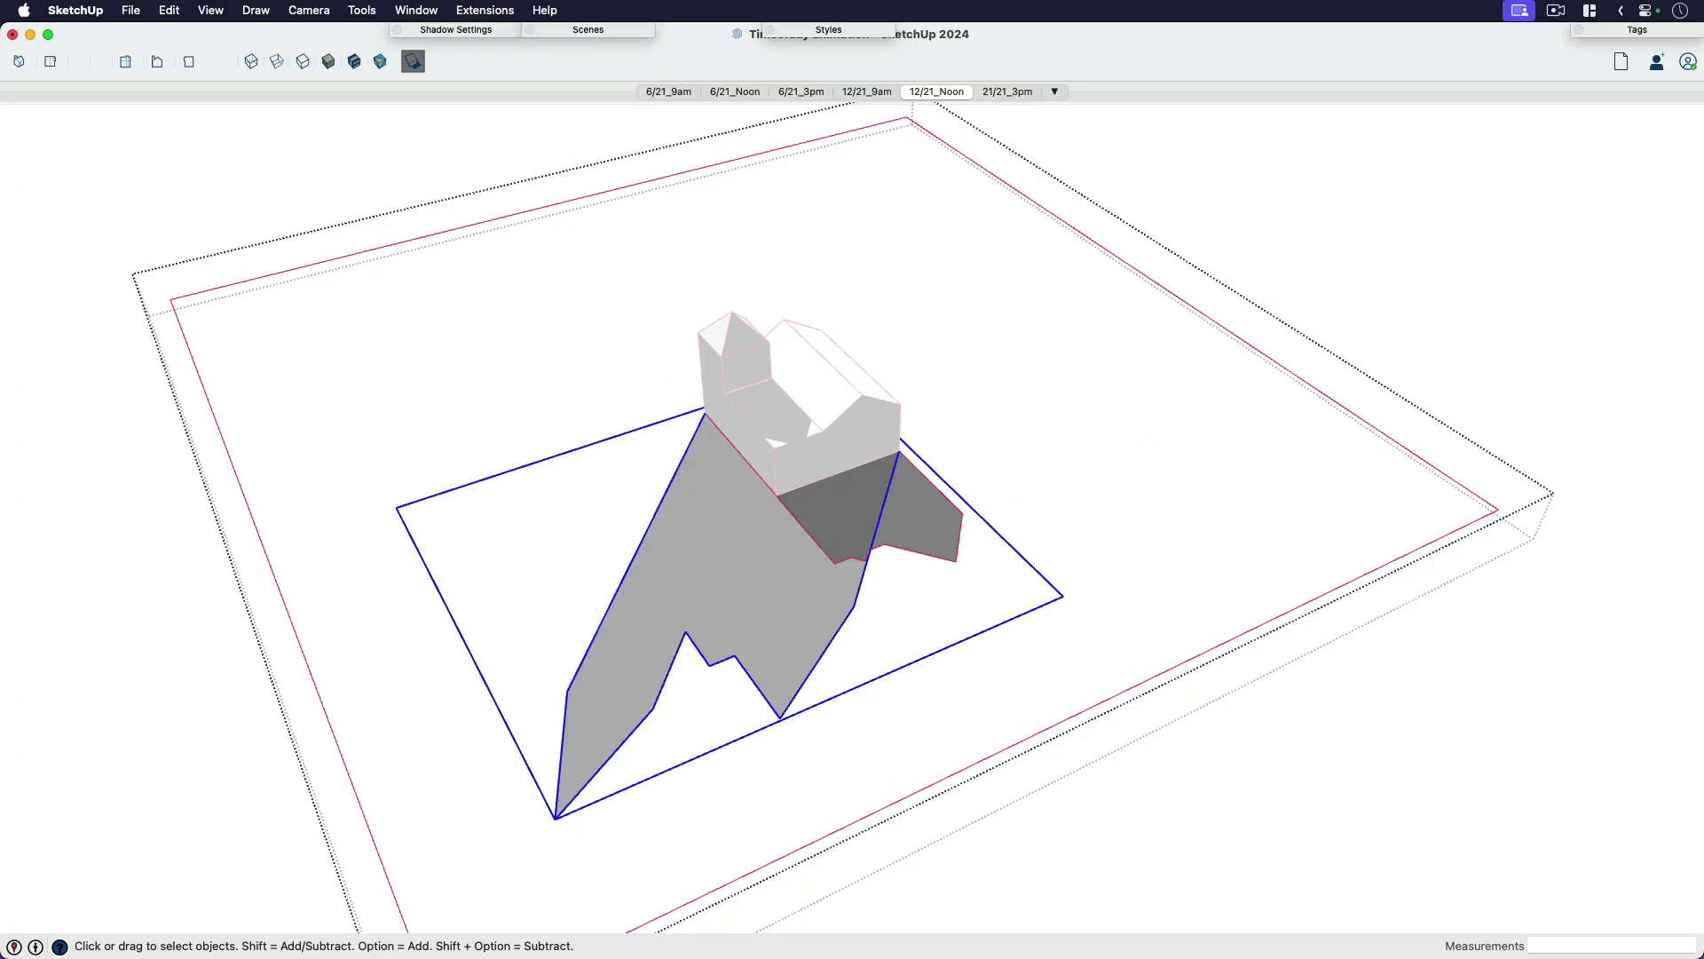
{"action": "left_click", "coordinate": [413, 61]}
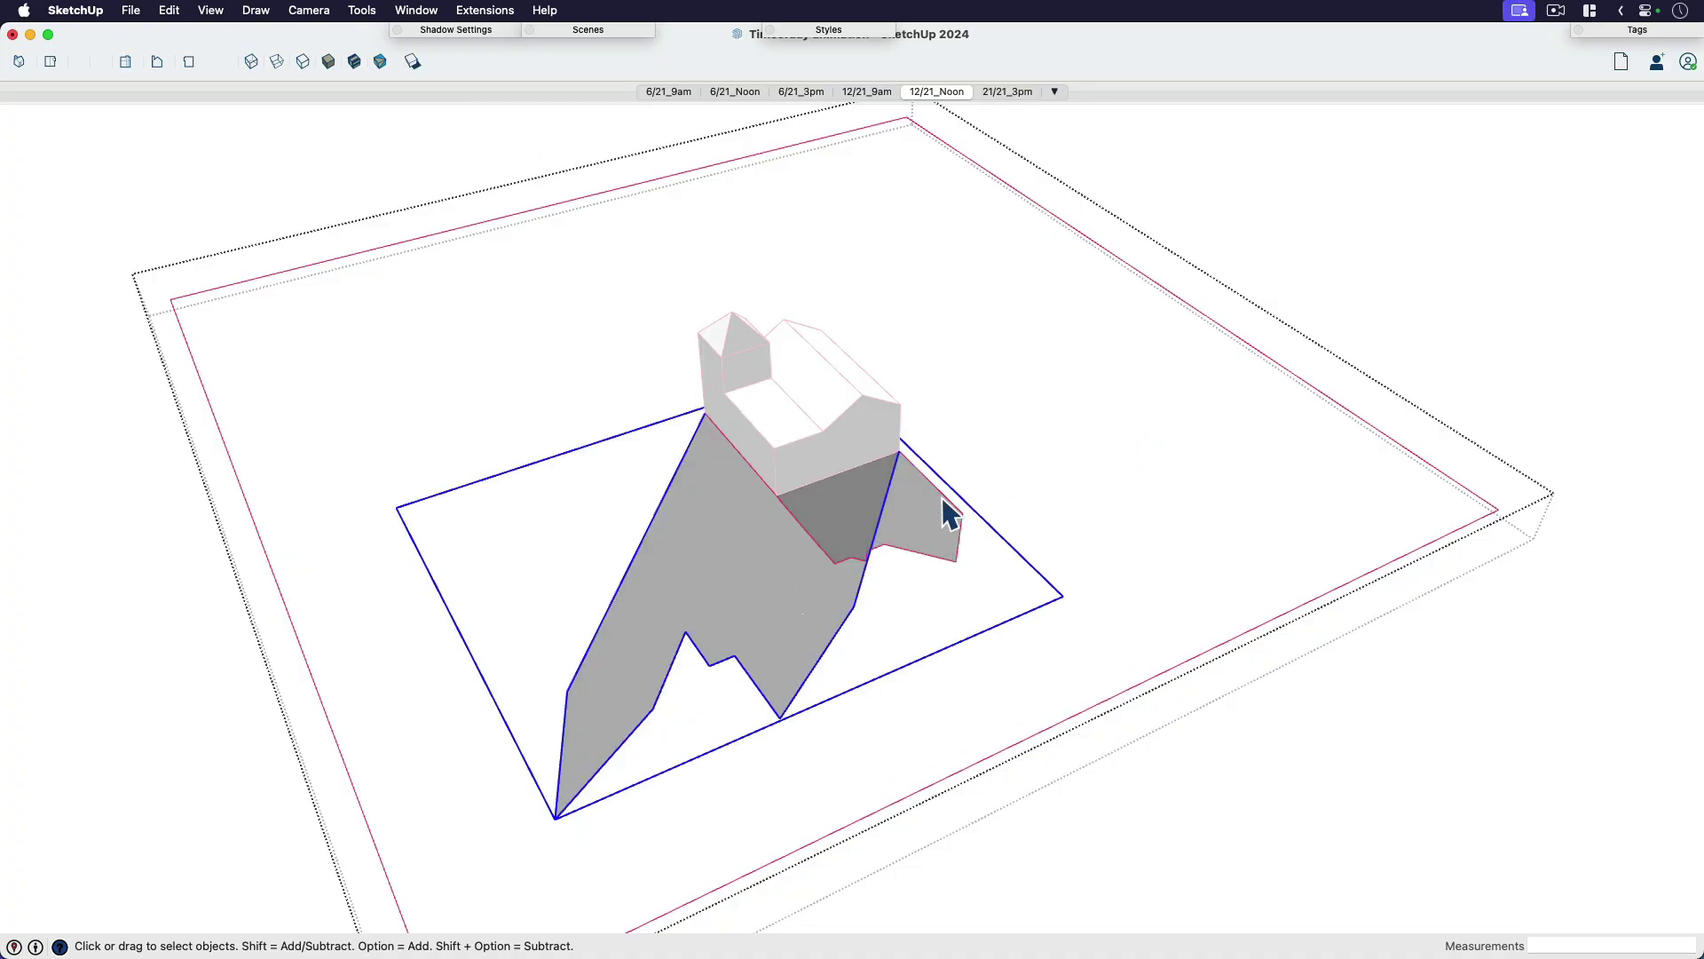
{"action": "left_click", "coordinate": [839, 543]}
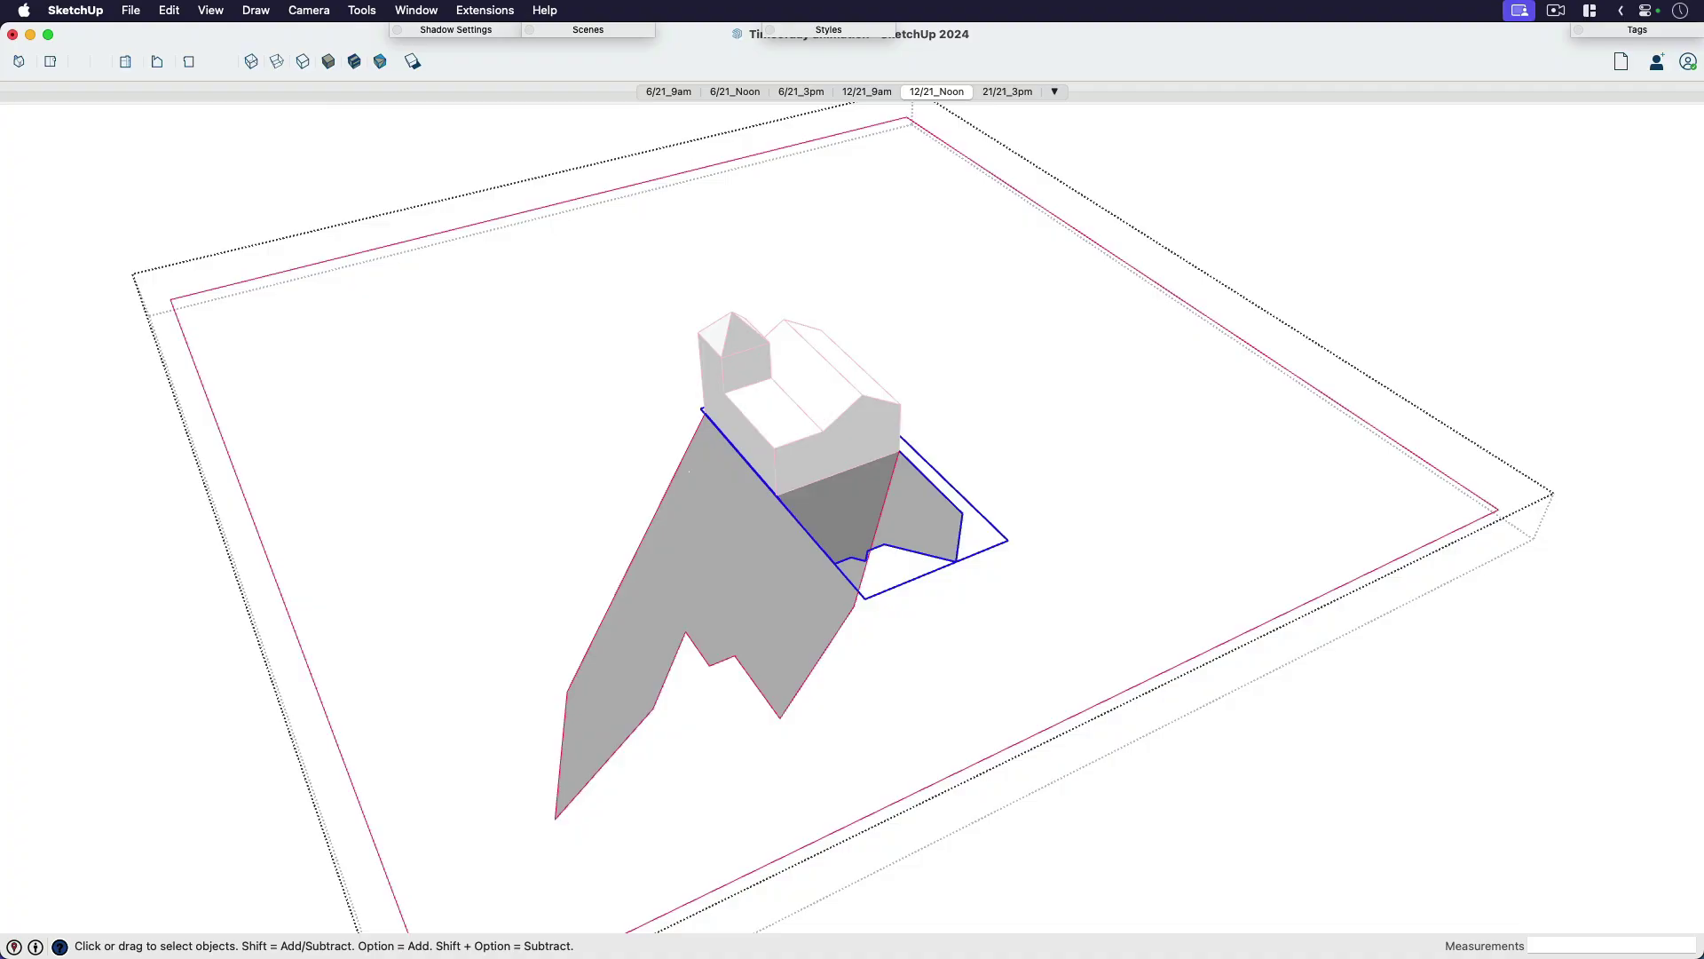
{"action": "left_click", "coordinate": [408, 156]}
Try extruding the projected 3pm shadow face upward with Push/Pull inside its nested group, and undo the extrusion
{"action": "middle_click_drag", "start_coordinate": [761, 701], "coordinate": [853, 597]}
{"action": "left_click", "coordinate": [845, 530]}
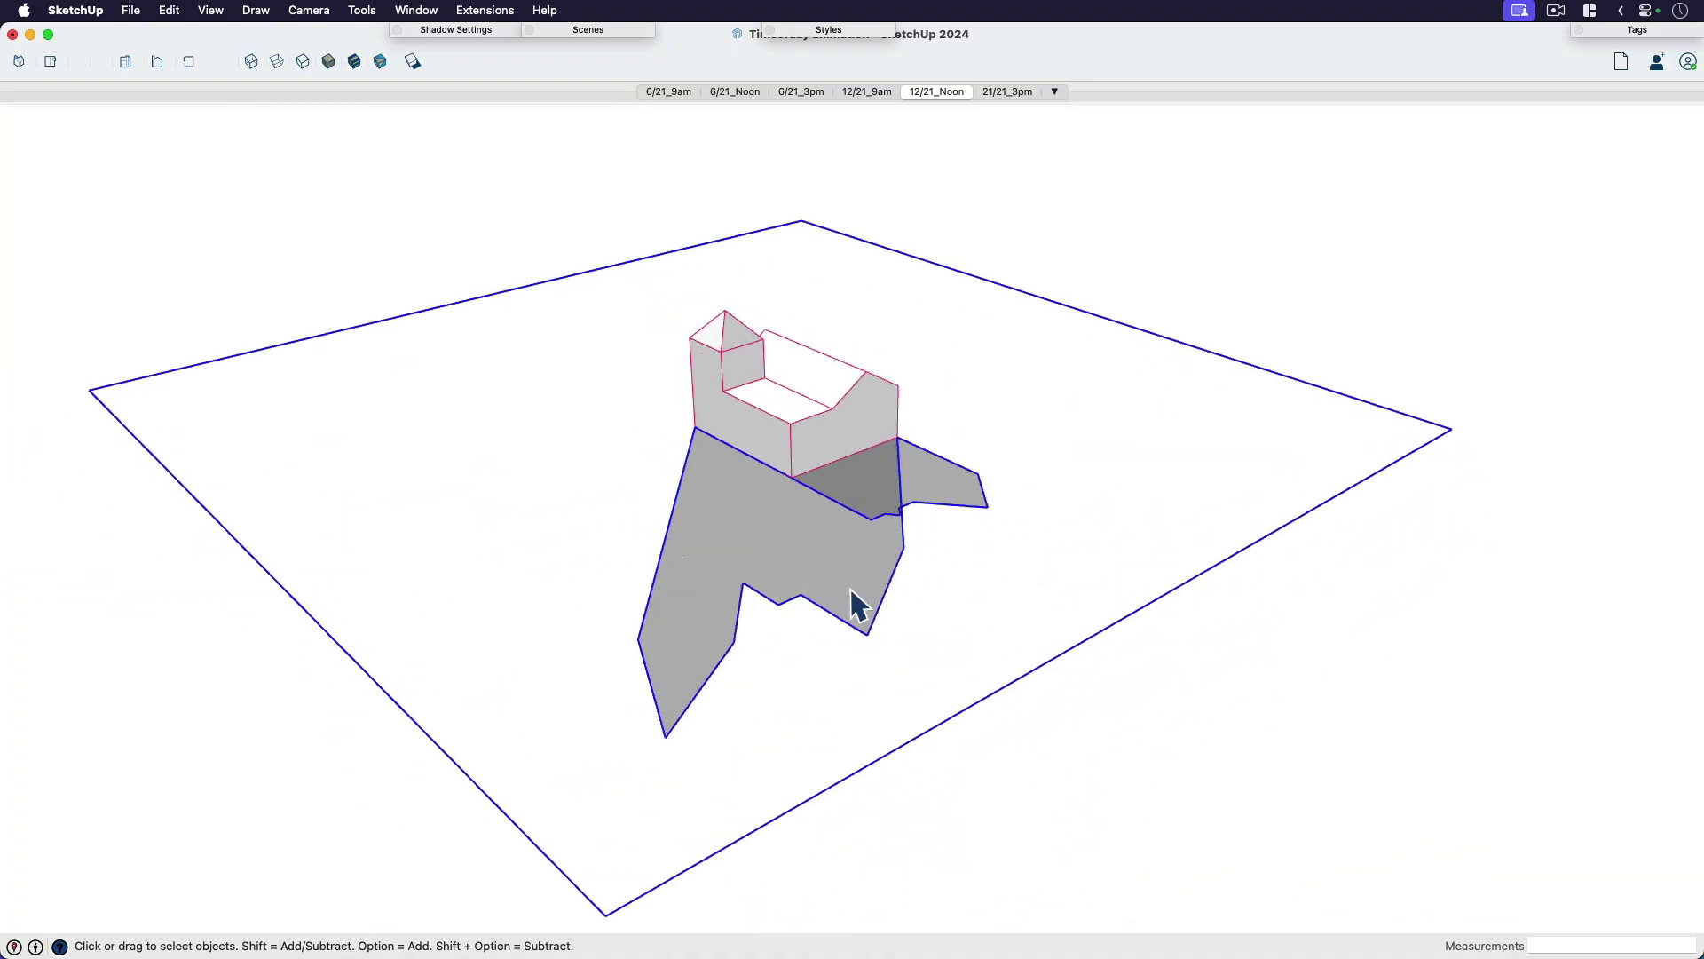
{"action": "double_click", "coordinate": [824, 561]}
{"action": "double_click", "coordinate": [818, 582]}
{"action": "left_click", "coordinate": [787, 551]}
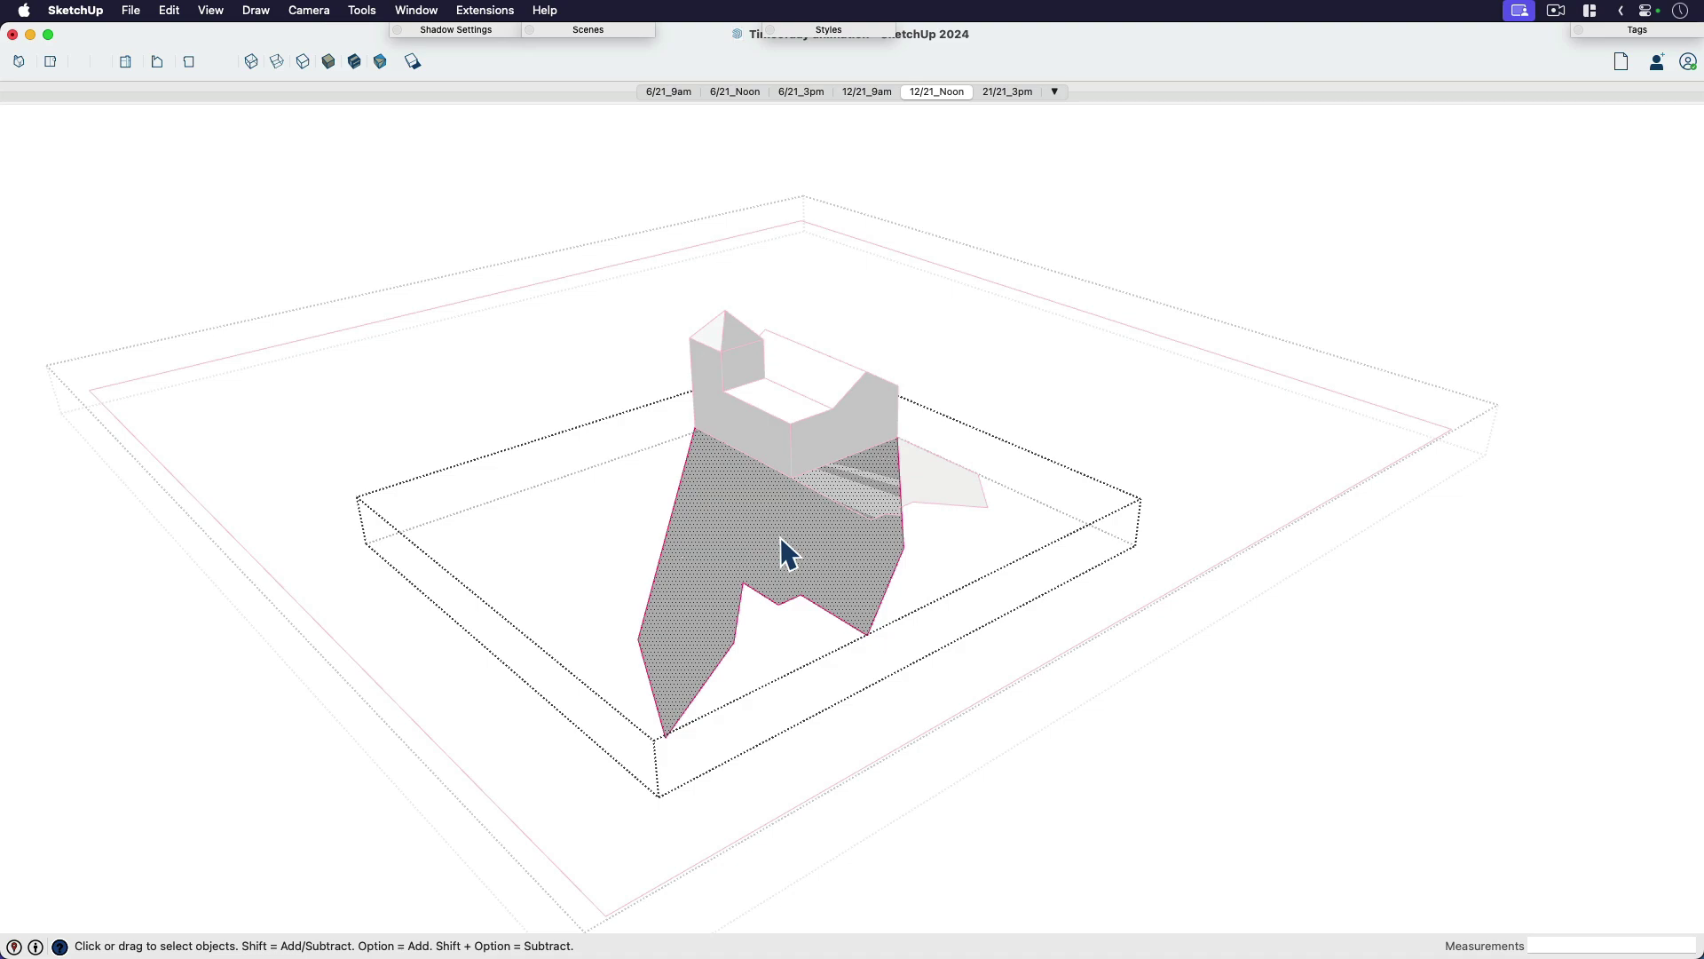
{"action": "key", "text": "p"}
{"action": "left_click", "coordinate": [770, 527]}
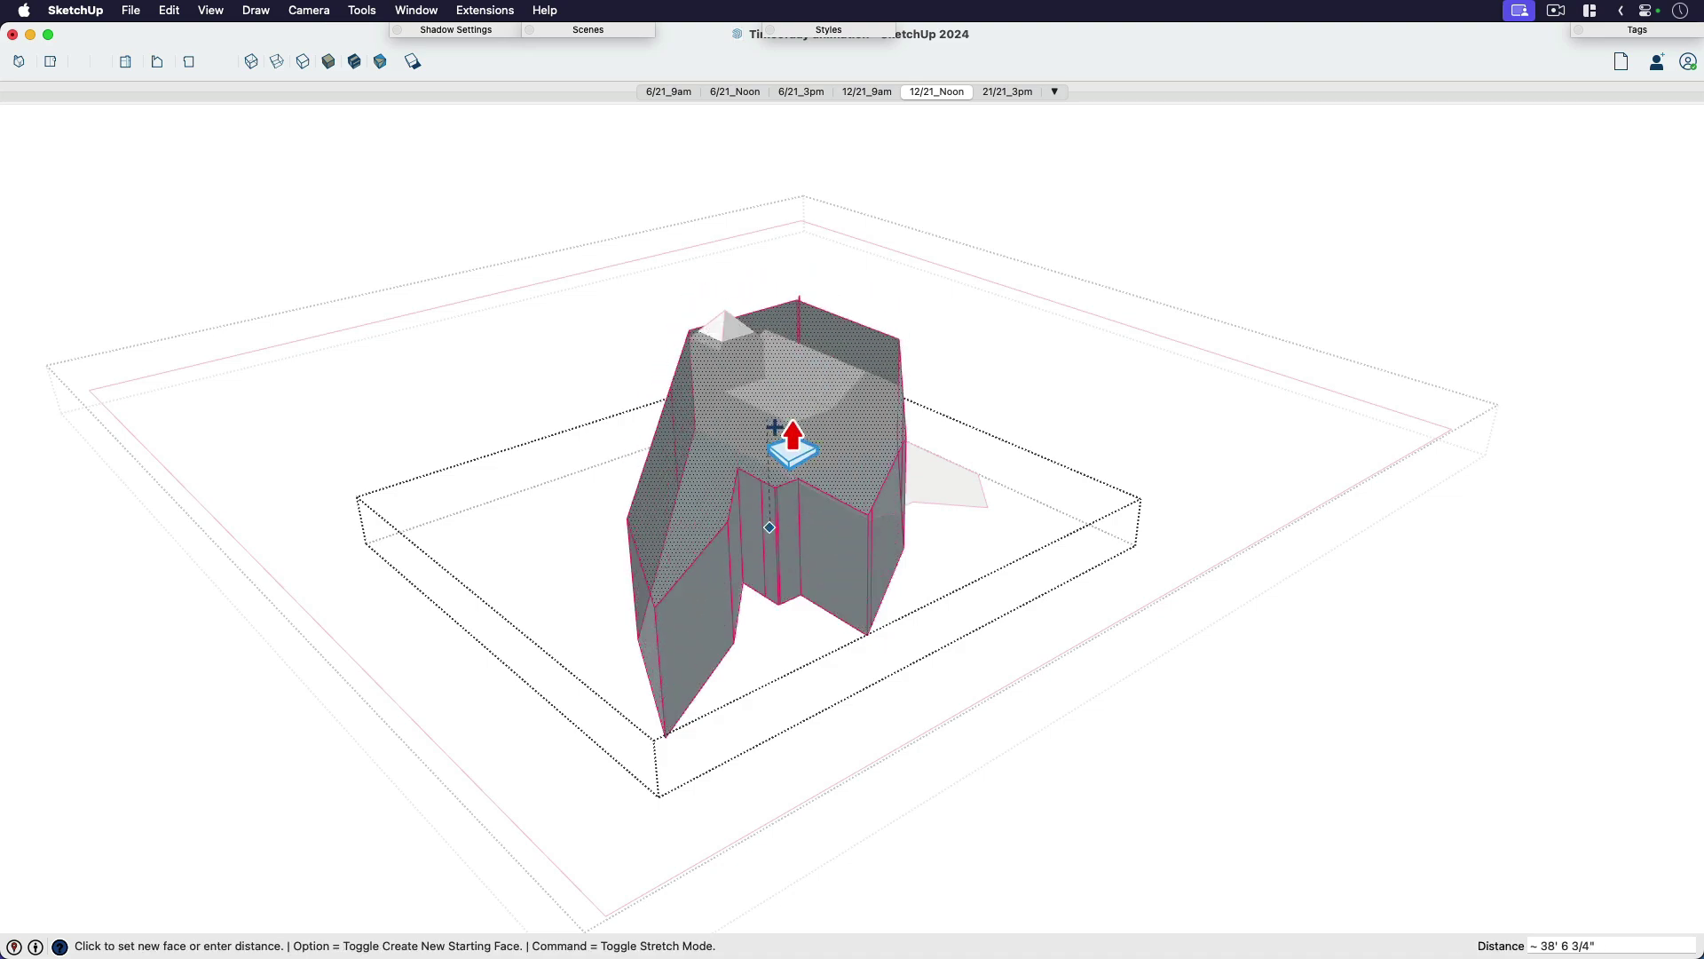
{"action": "left_click", "coordinate": [773, 496]}
{"action": "key", "text": "space"}
{"action": "key", "text": "super+z"}
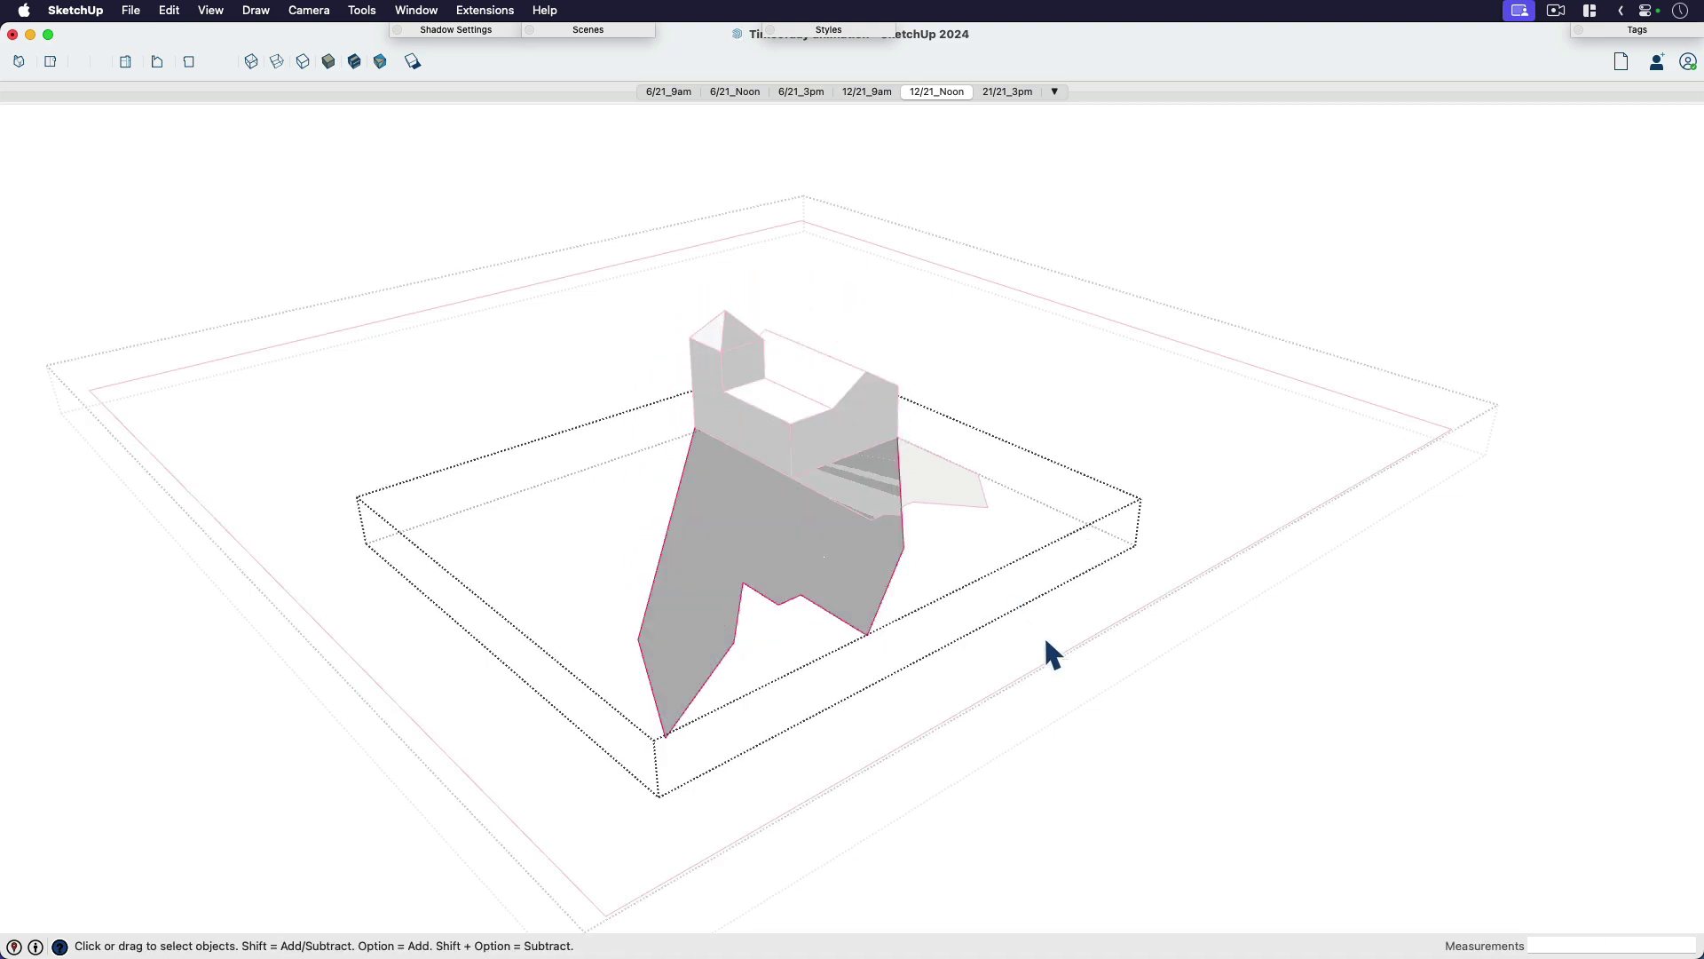
{"action": "left_click", "coordinate": [1106, 657]}
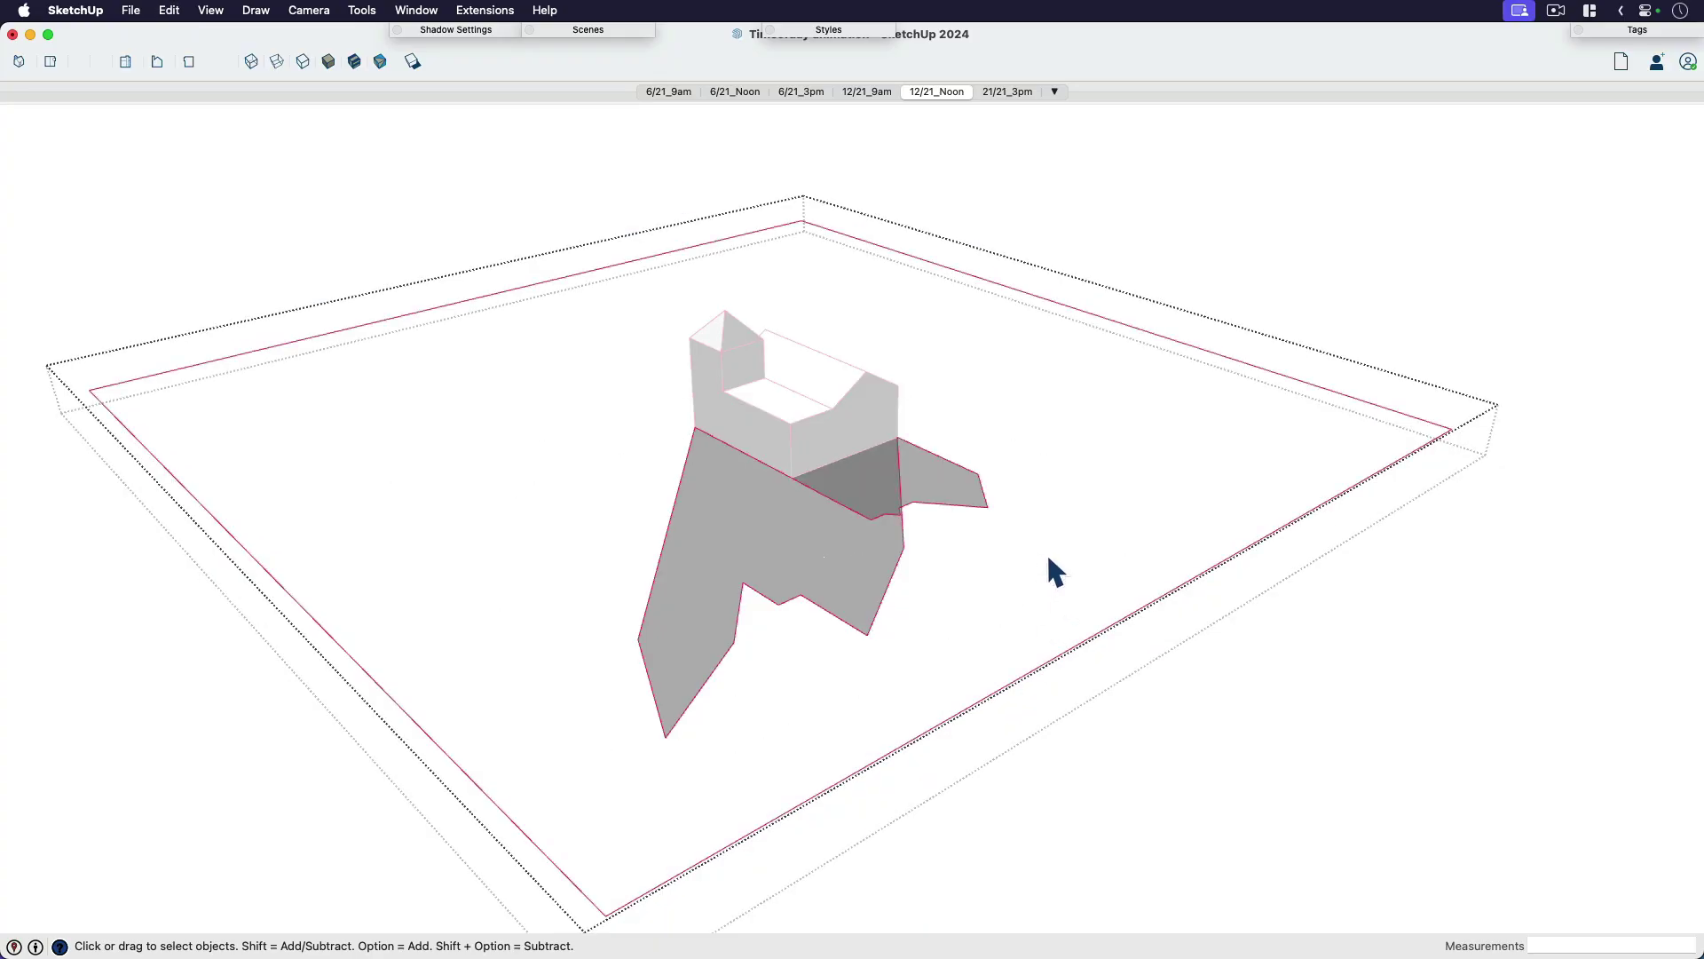
Open the ground group for editing with its face selected and switch to the 12/21_9am scene
{"action": "scroll", "coordinate": [1046, 551], "scroll_direction": "down", "scroll_amount": 5}
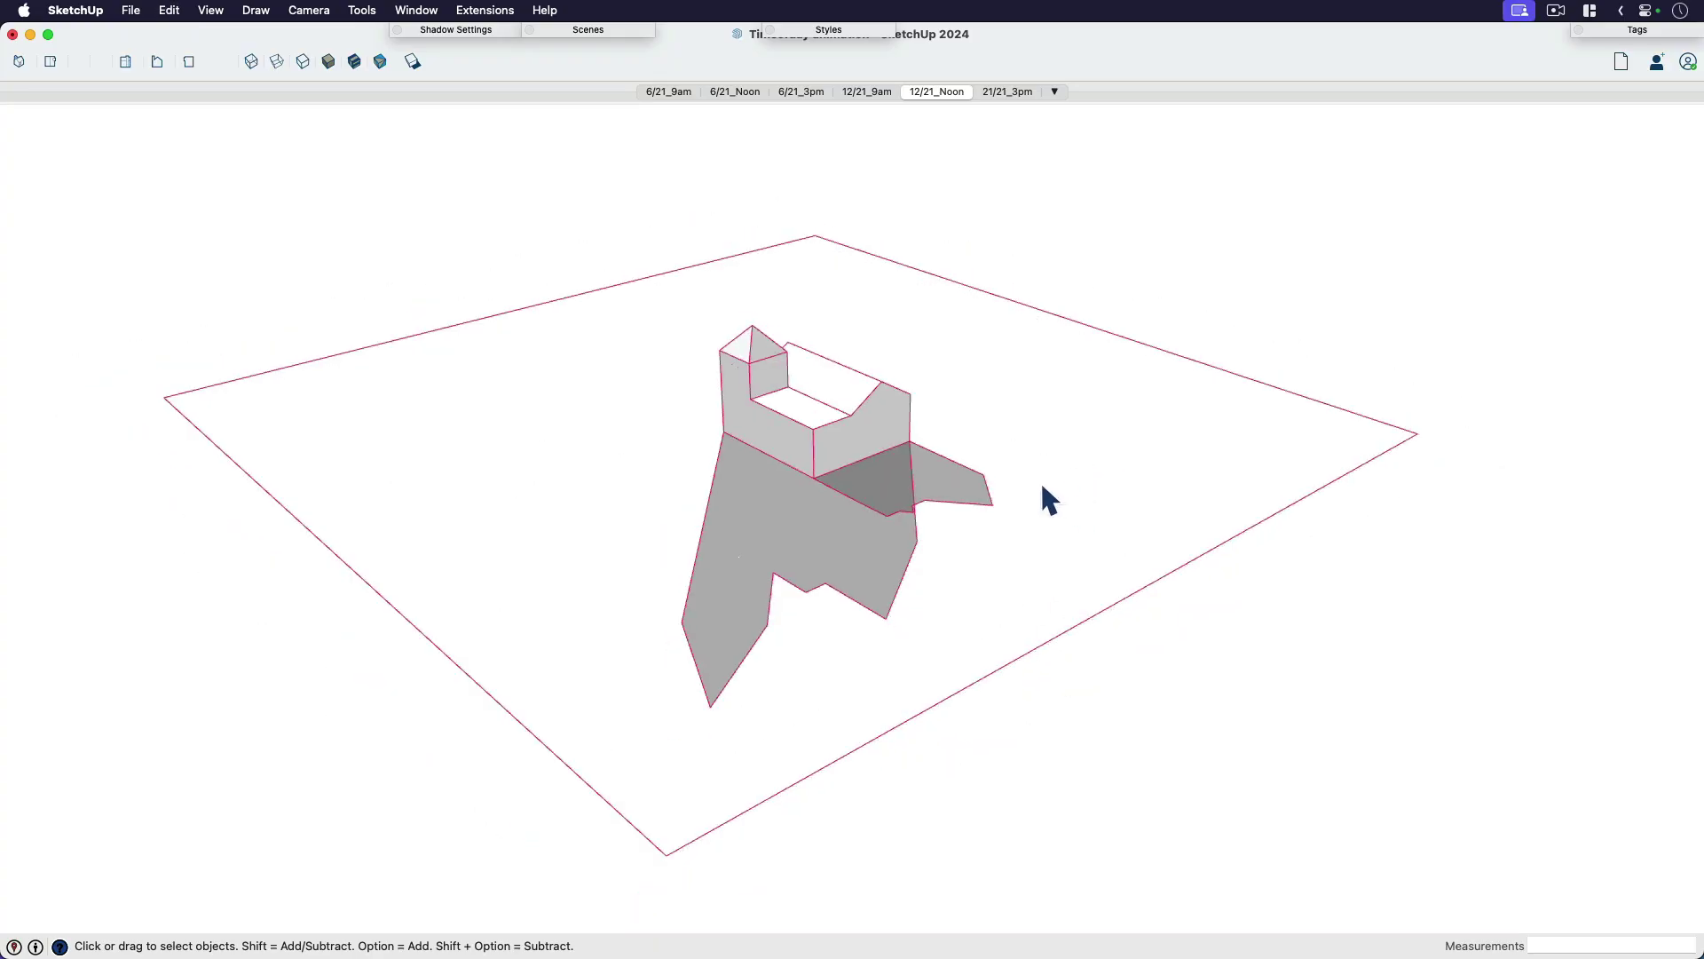
{"action": "left_click", "coordinate": [1100, 440]}
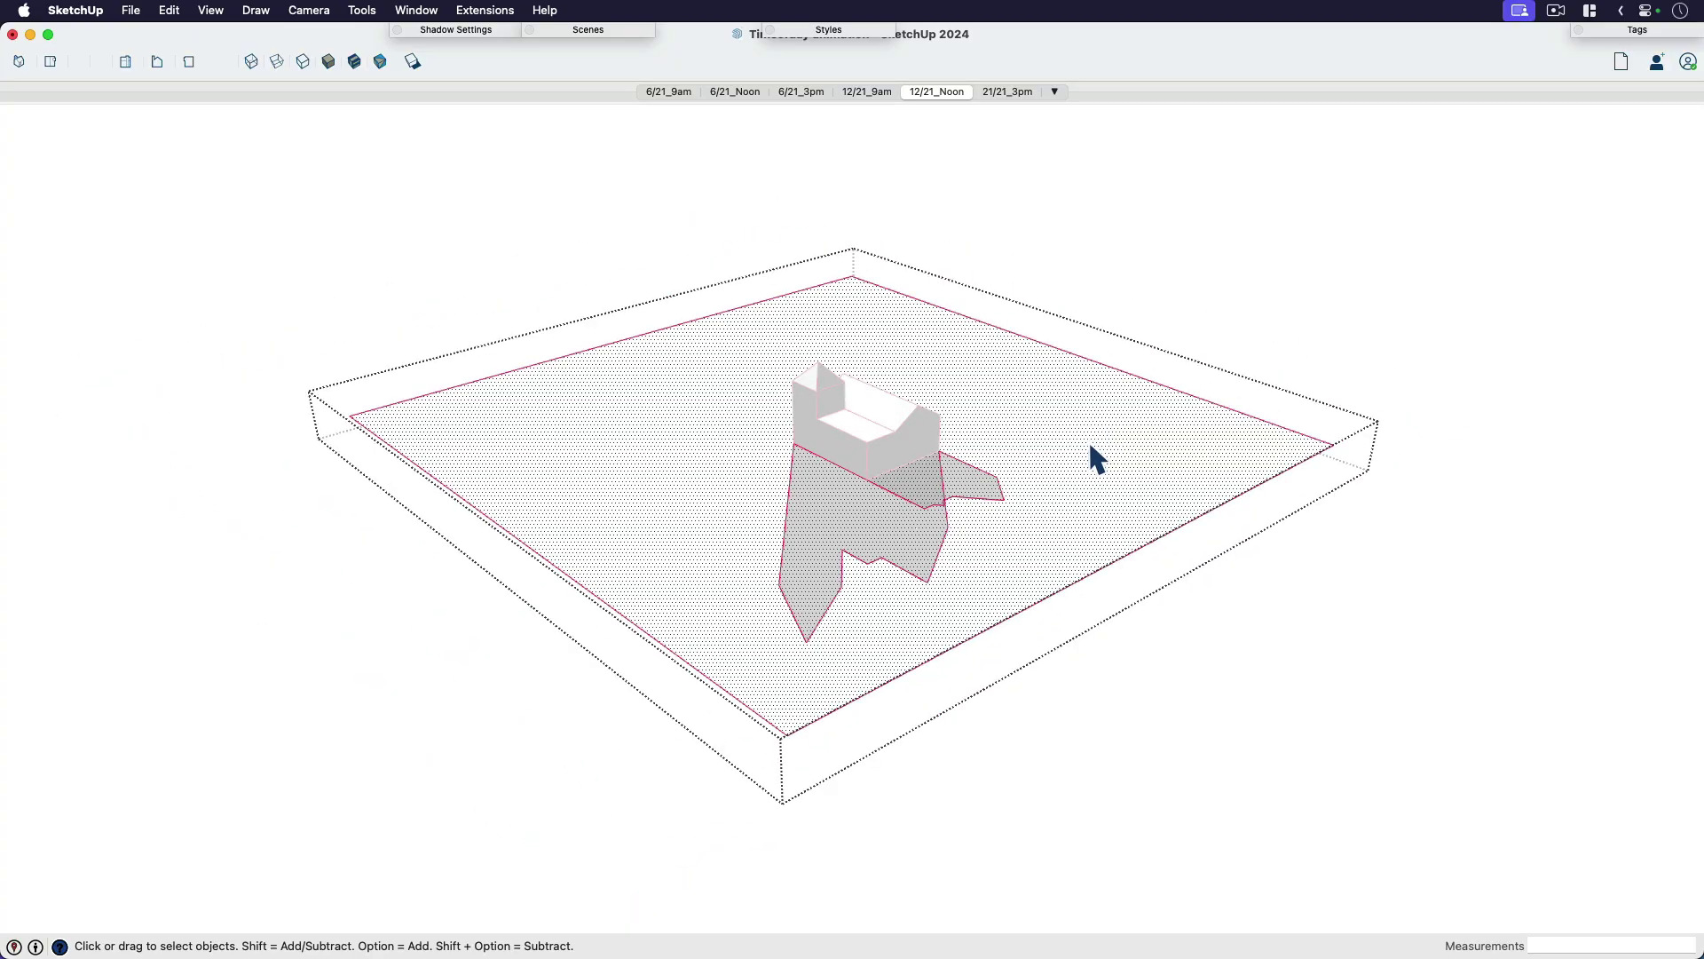
{"action": "middle_click_drag", "start_coordinate": [1074, 447], "coordinate": [1003, 506]}
{"action": "scroll", "coordinate": [1058, 145], "scroll_direction": "up", "scroll_amount": 1}
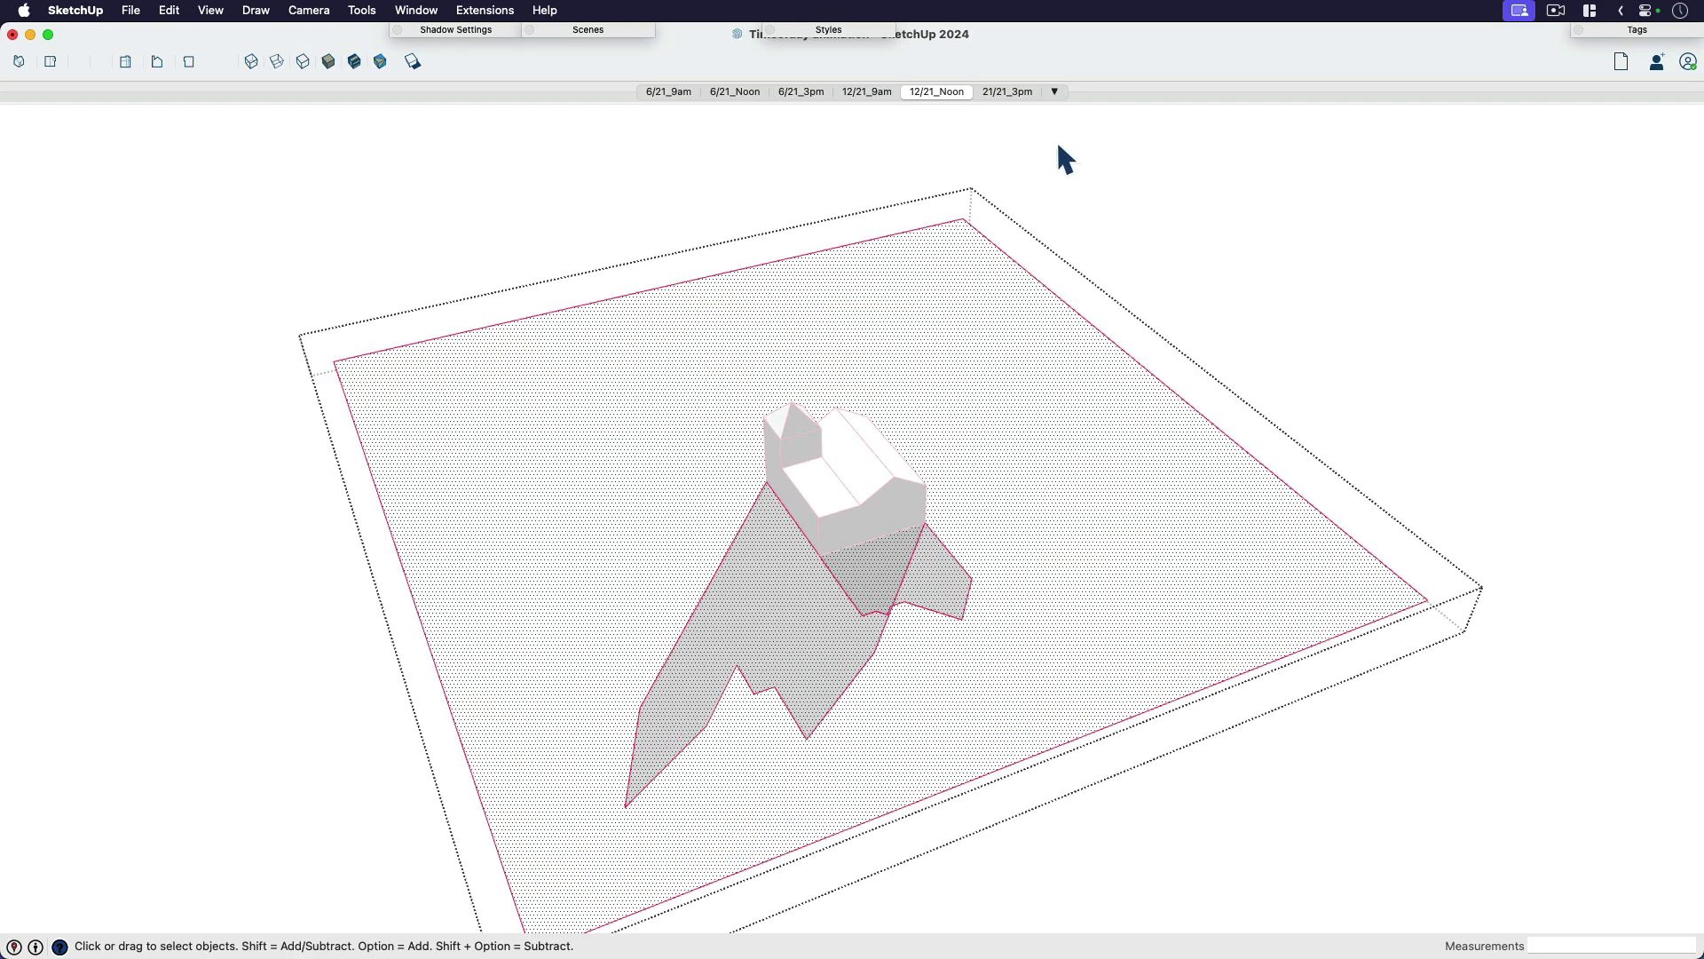
{"action": "left_click", "coordinate": [867, 92]}
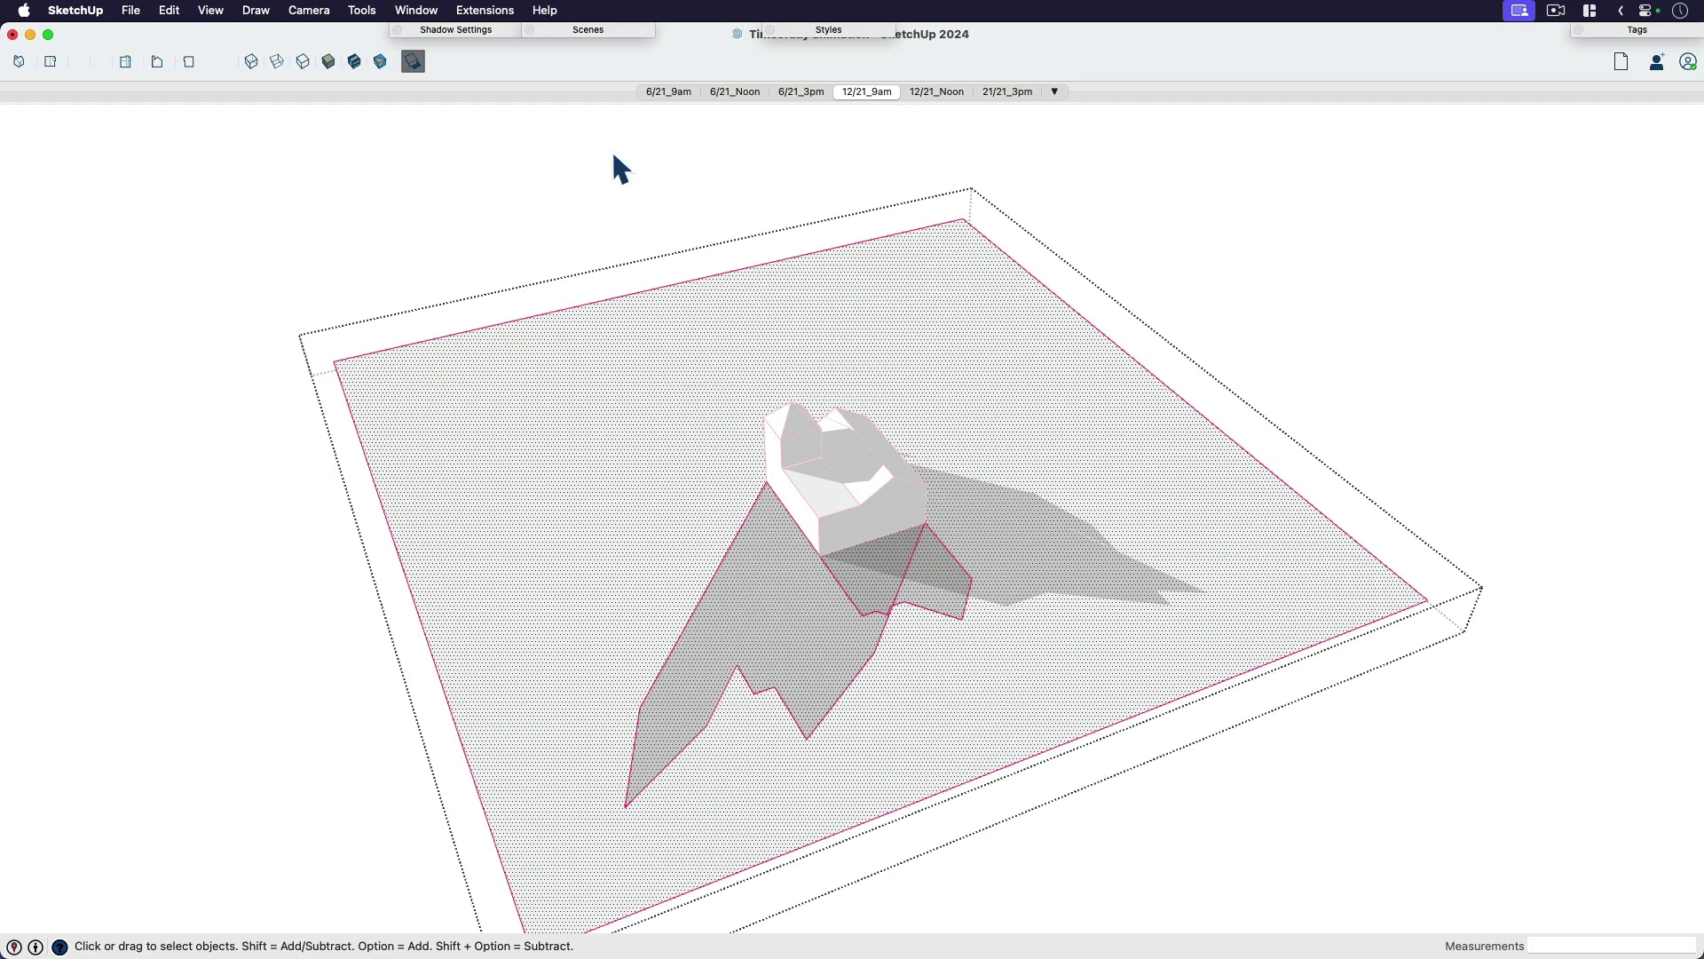
Open the keyboard shortcut preferences and look up the New Shadow Projection shortcut by filtering the commands for "shado"
{"action": "left_click", "coordinate": [362, 10]}
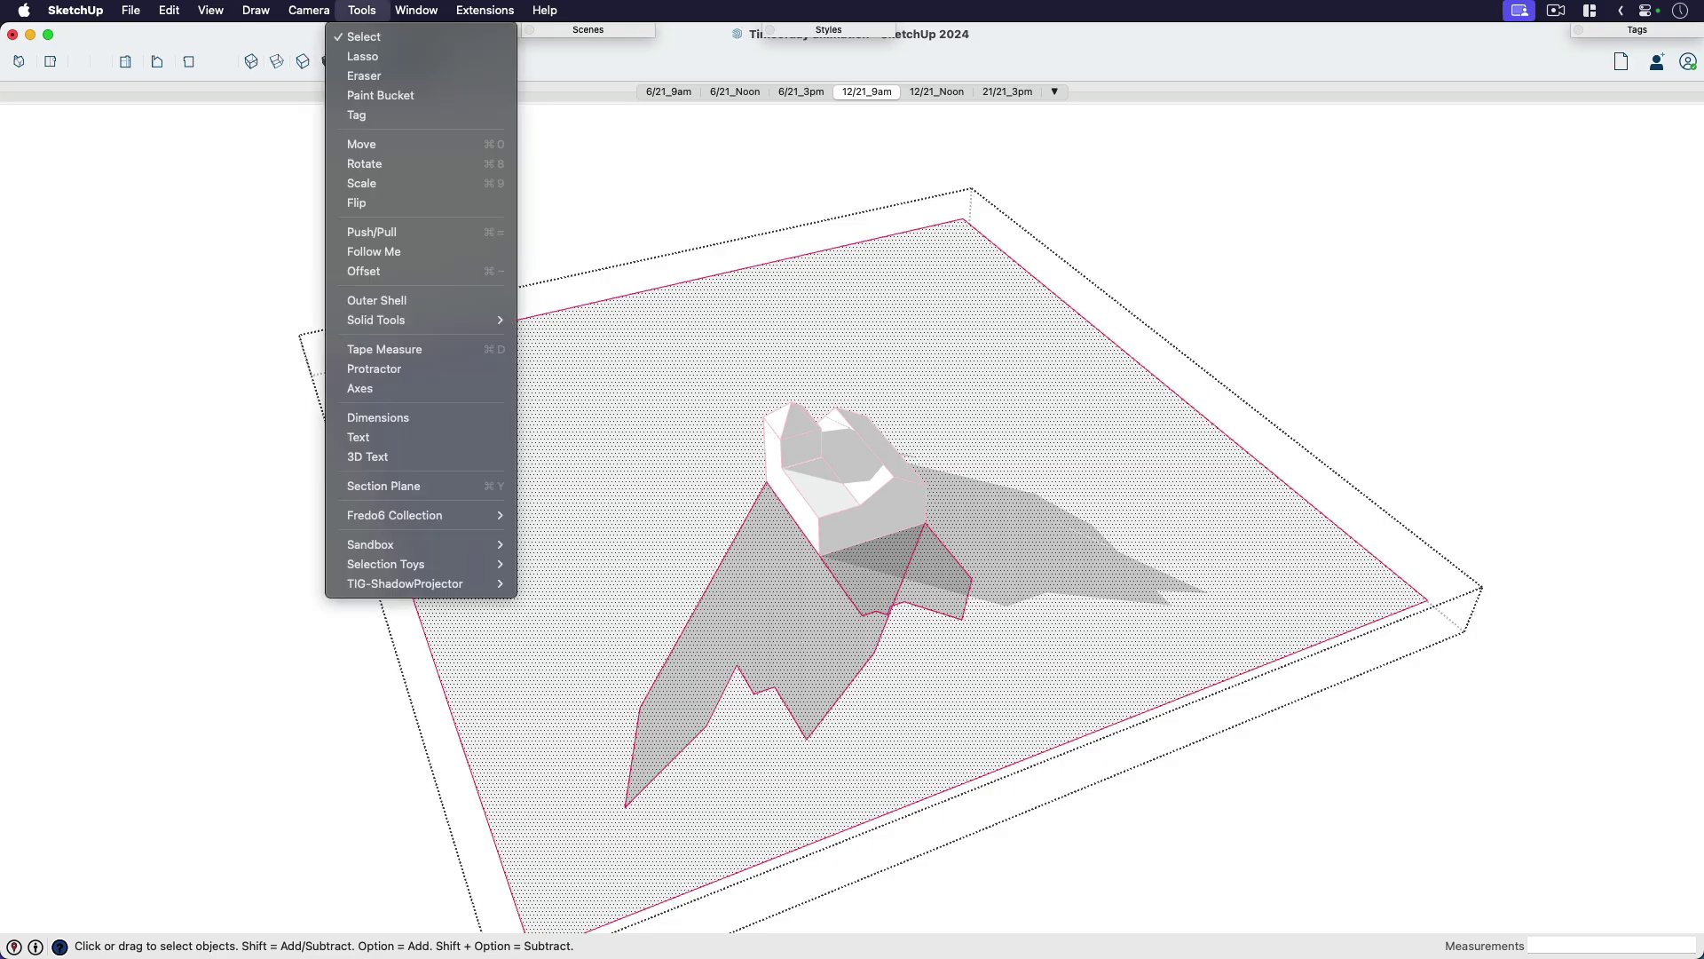
{"action": "mouse_move", "coordinate": [75, 10]}
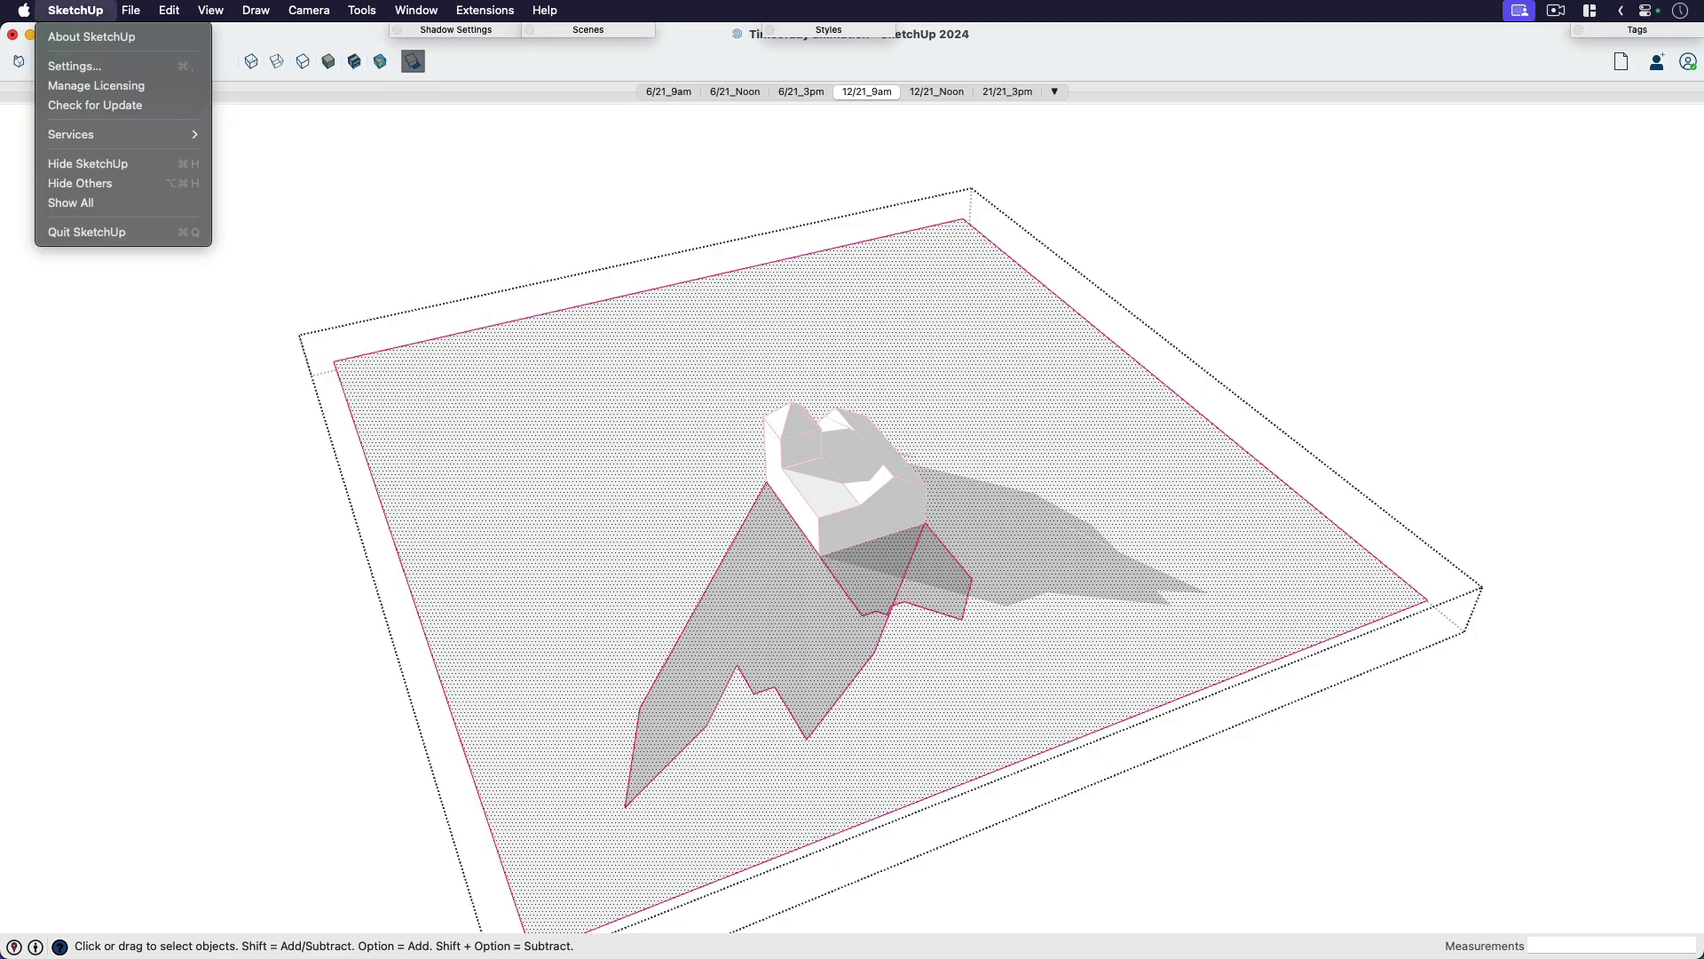
{"action": "left_click", "coordinate": [75, 66]}
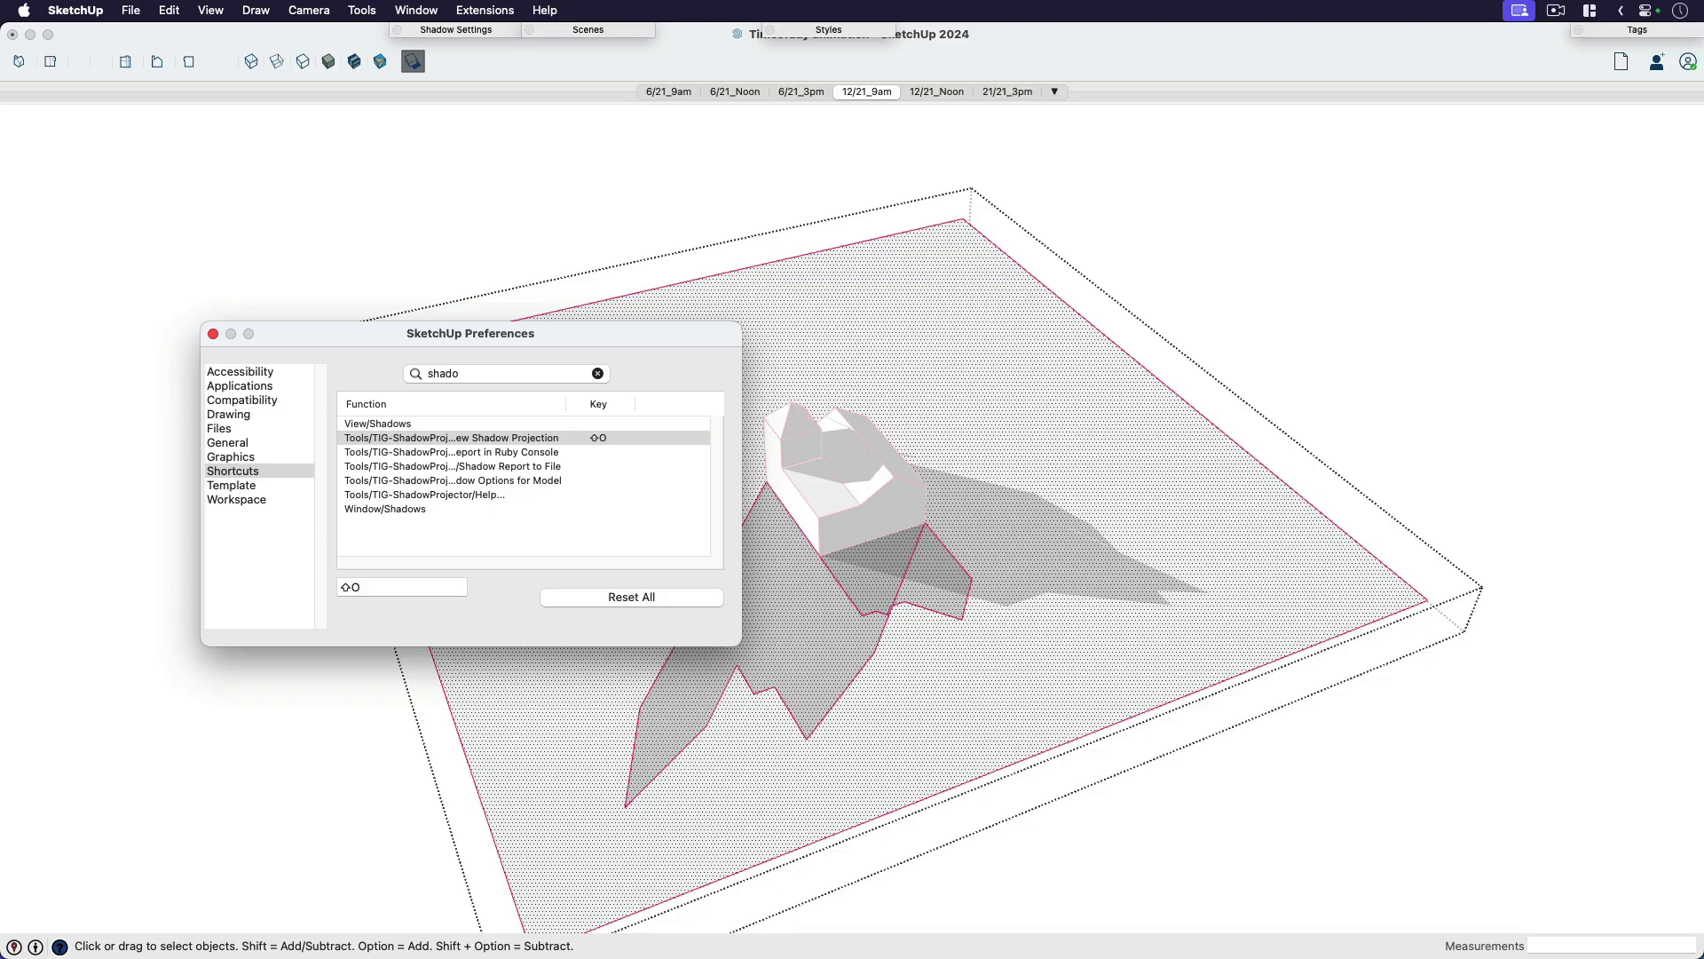
Close the preferences and project the 9am shadow onto the selected ground face with type Faces[Edged] and text height 12
{"action": "left_click", "coordinate": [213, 334]}
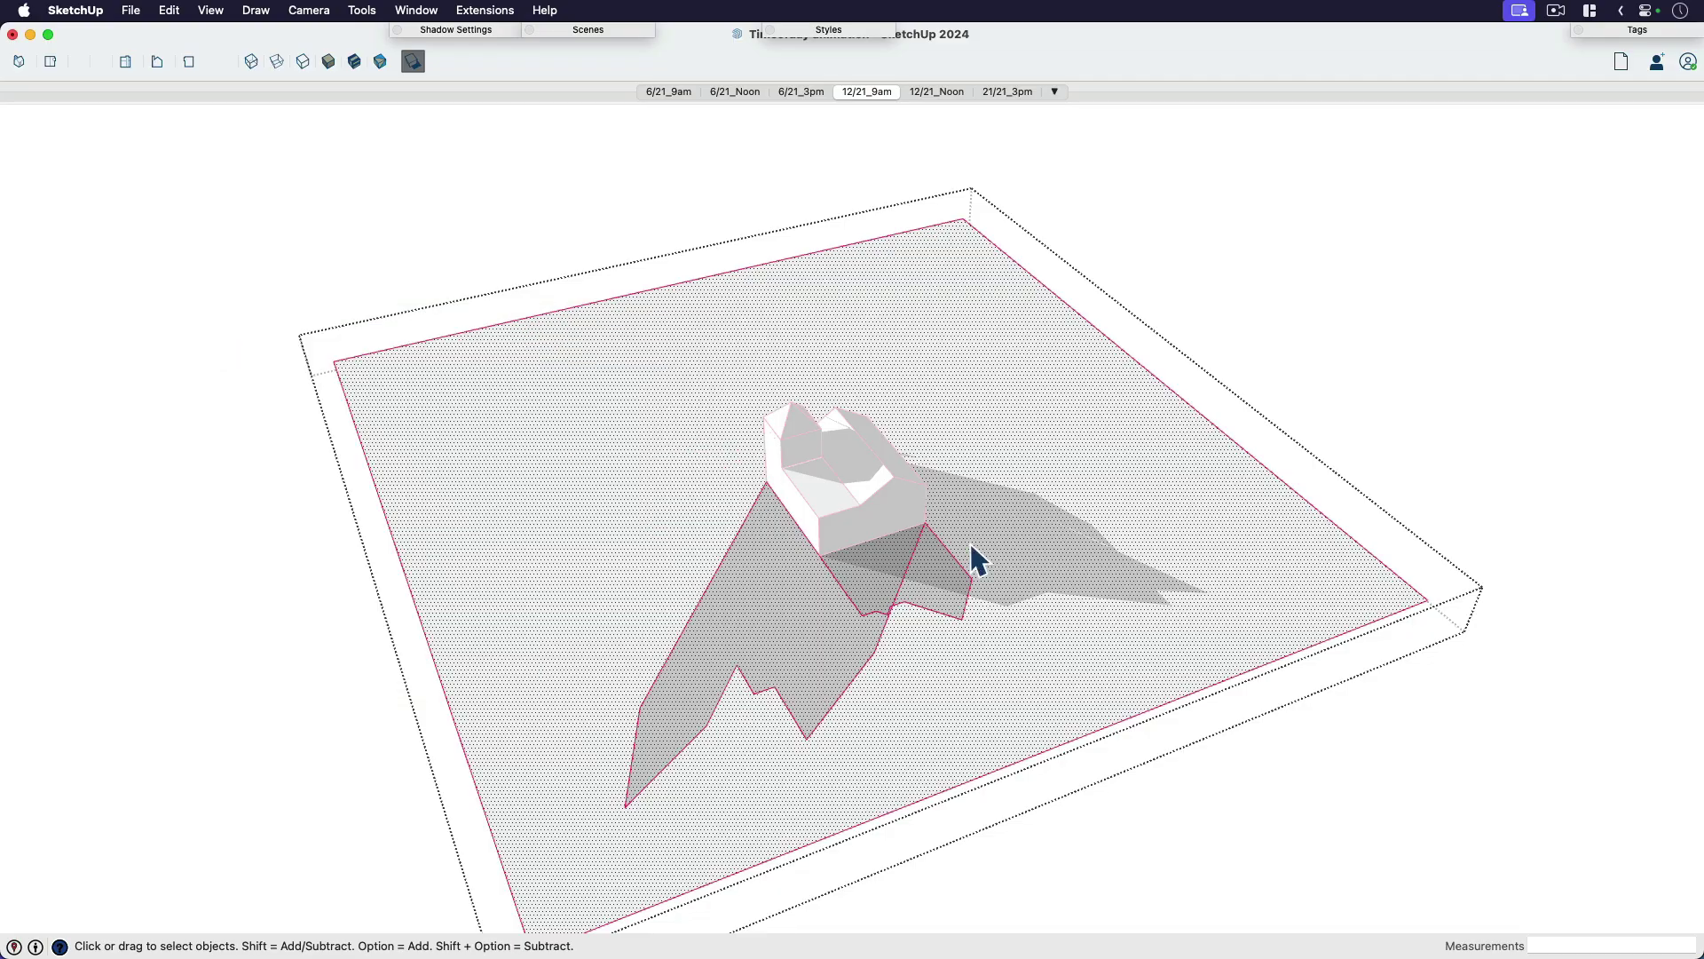
{"action": "key", "text": "shift+s"}
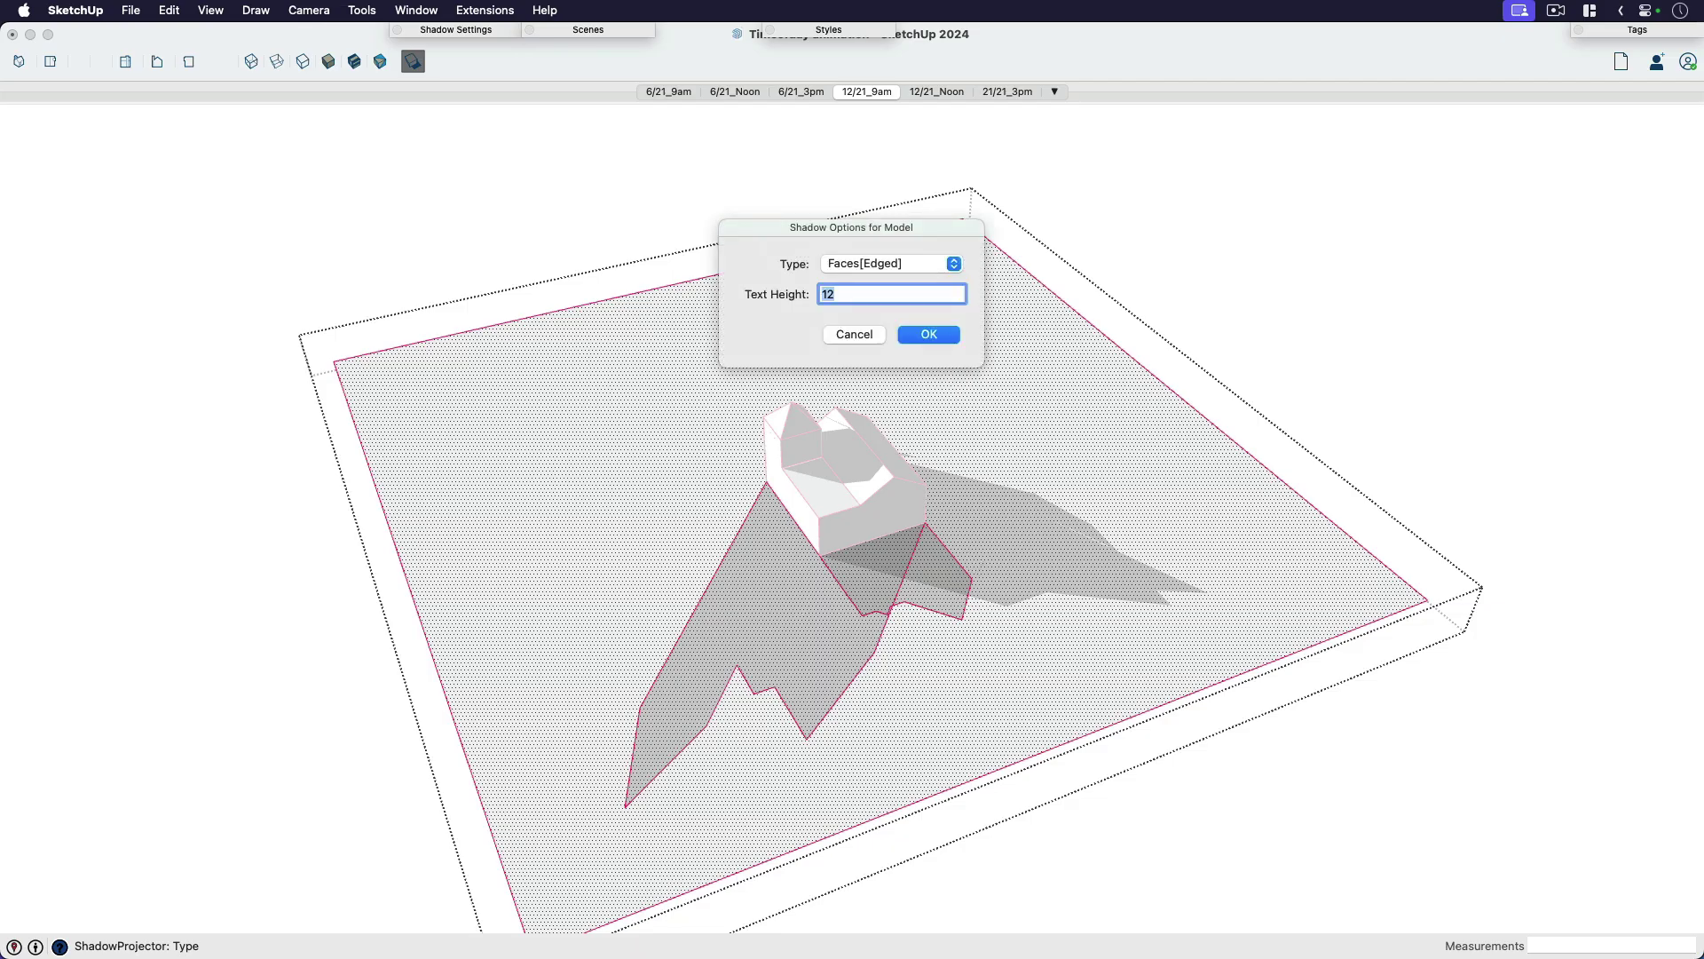
{"action": "key", "text": "Return"}
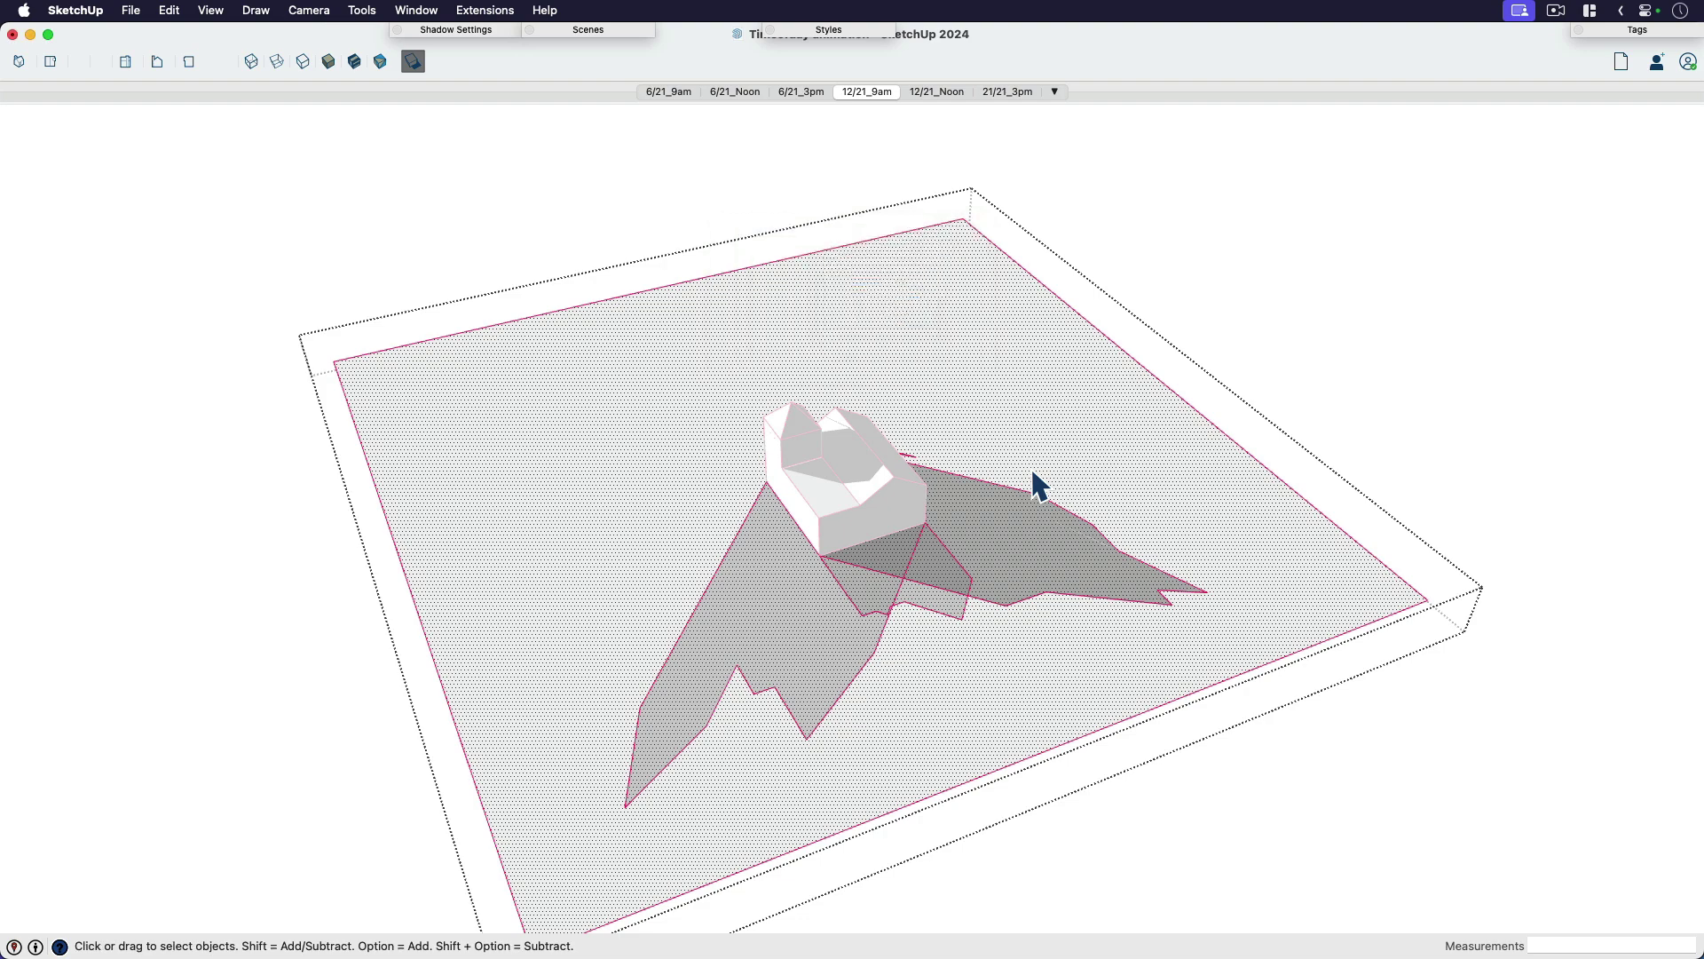
Delete the ground plane face with its boundary edges from the group and close the group
{"action": "double_click", "coordinate": [1096, 397]}
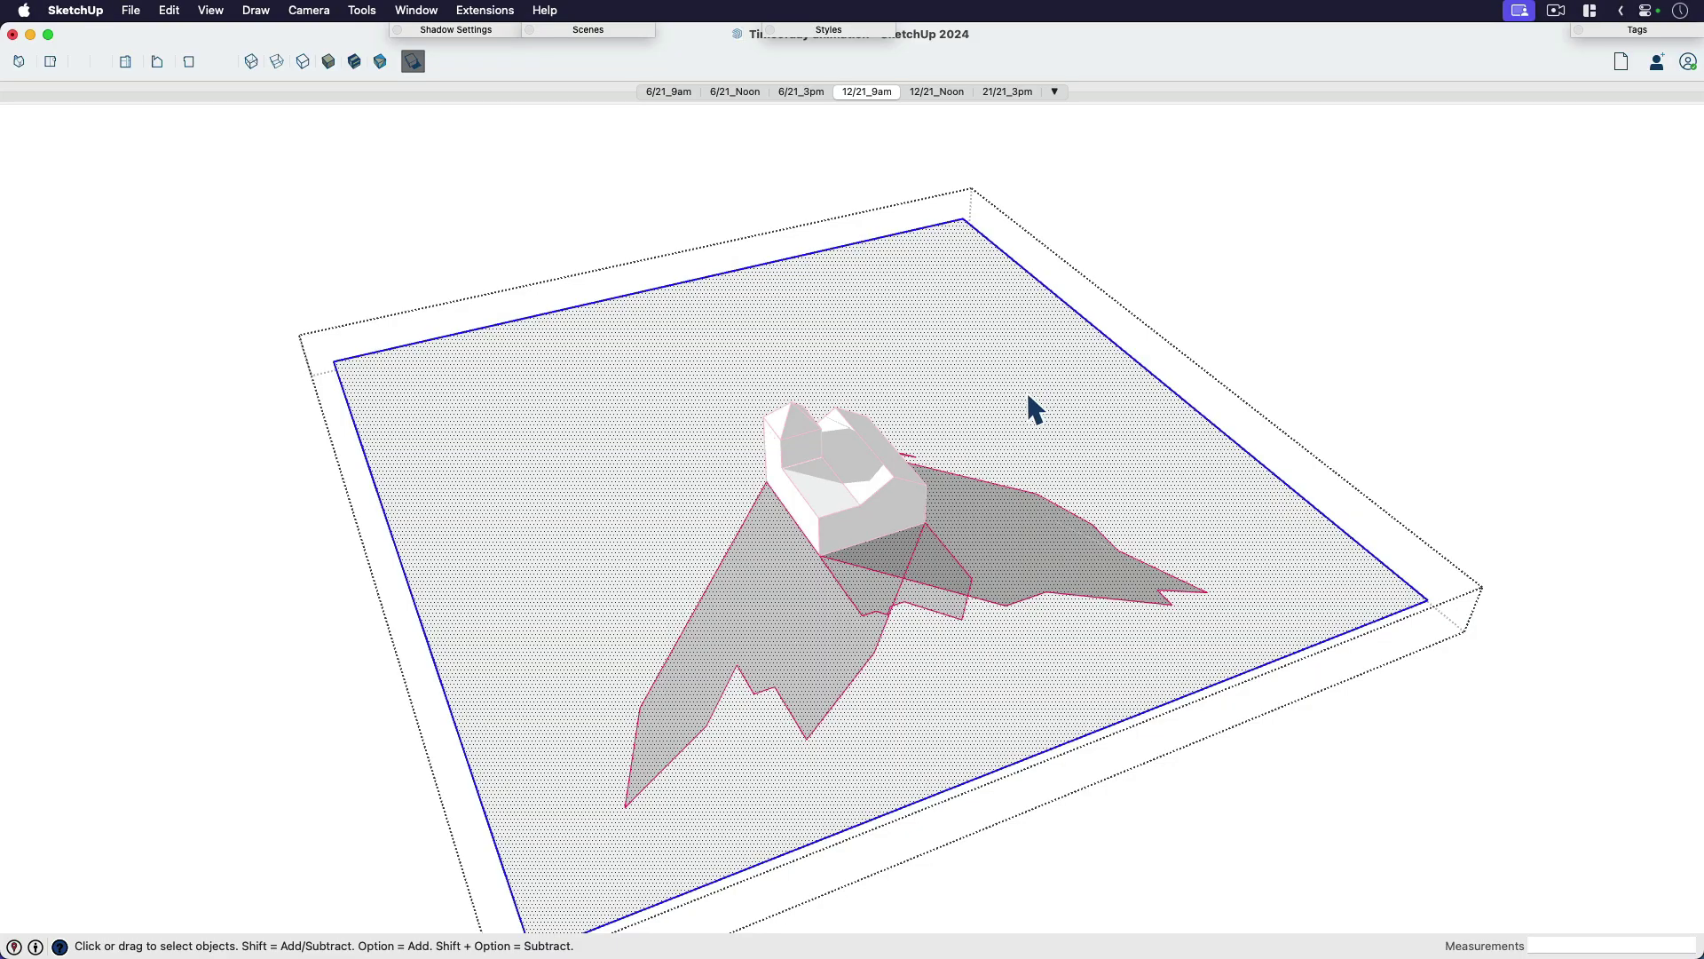
{"action": "key", "text": "Delete"}
{"action": "key", "text": "super+z"}
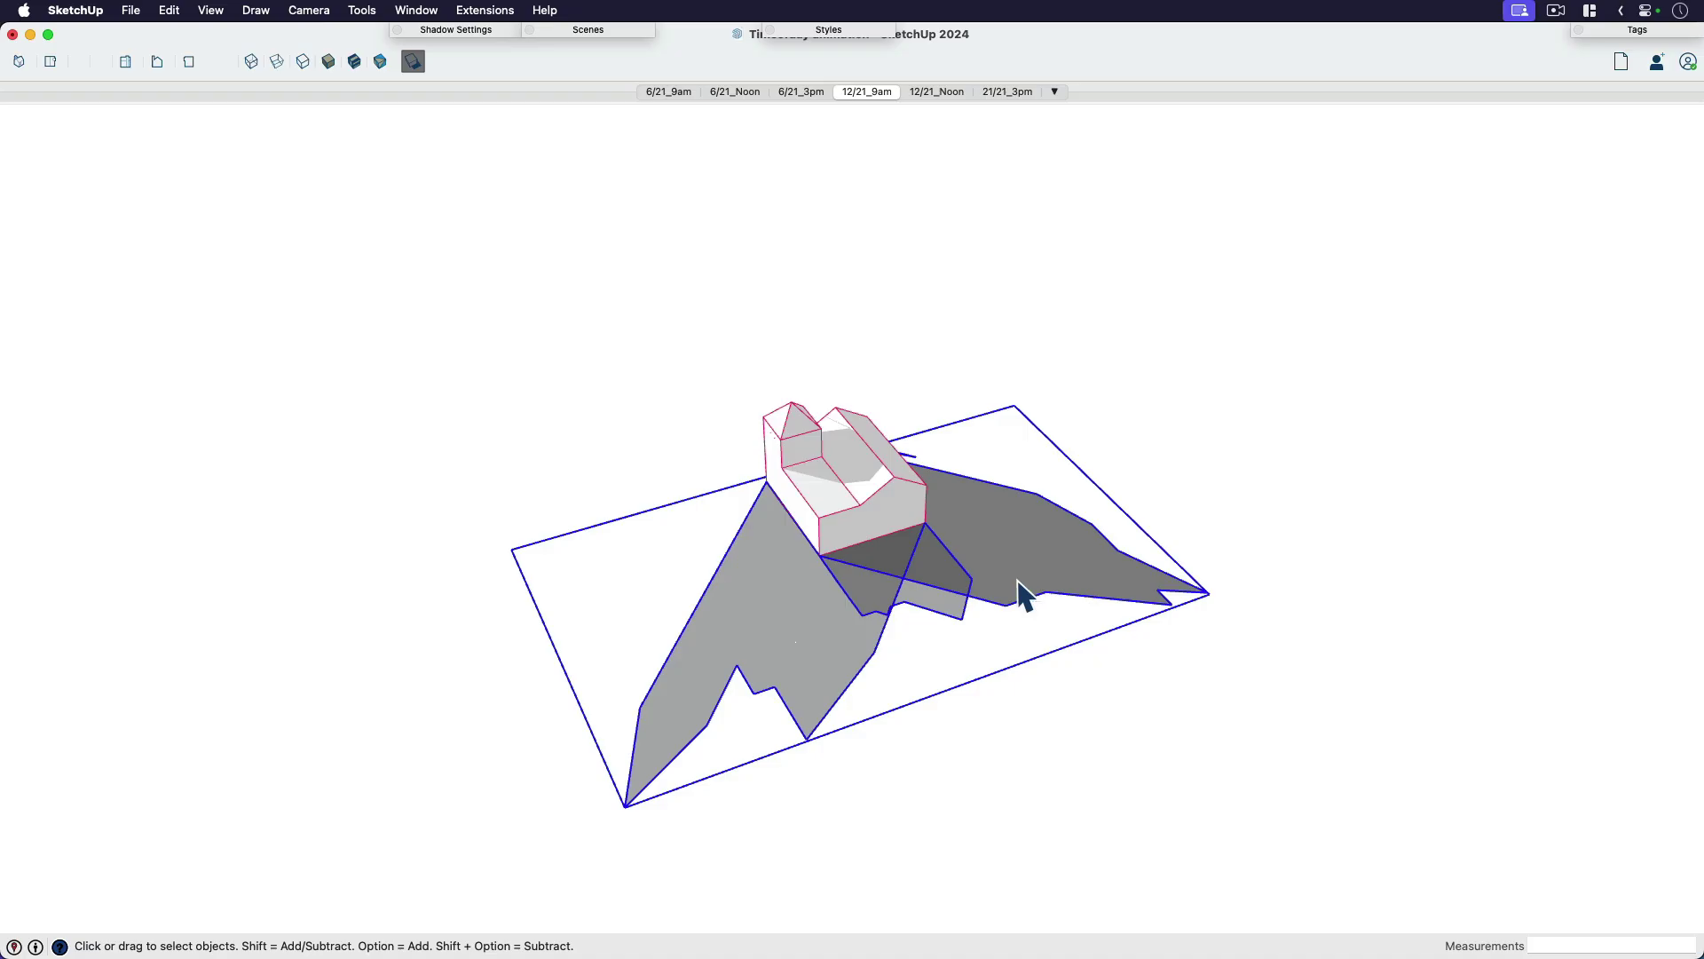
Hide the building group so only the projected shadow faces remain in view
{"action": "middle_click_drag", "start_coordinate": [1071, 621], "coordinate": [937, 475]}
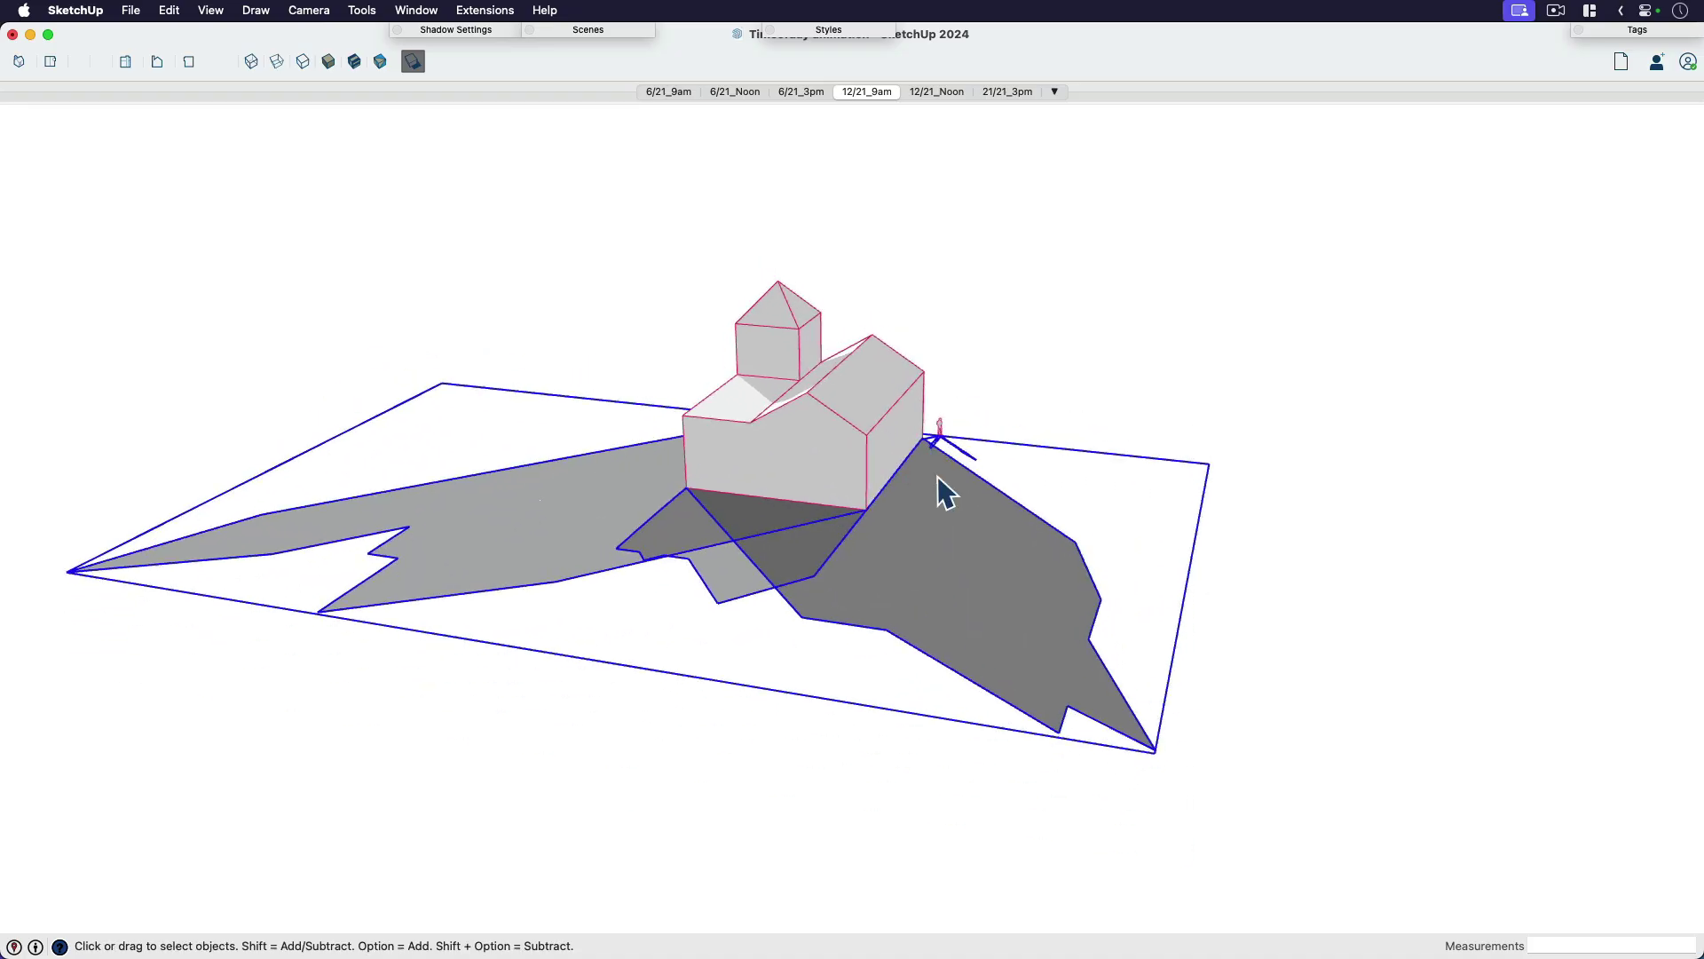
{"action": "middle_click_drag", "start_coordinate": [830, 597], "coordinate": [913, 488]}
{"action": "left_click", "coordinate": [938, 487]}
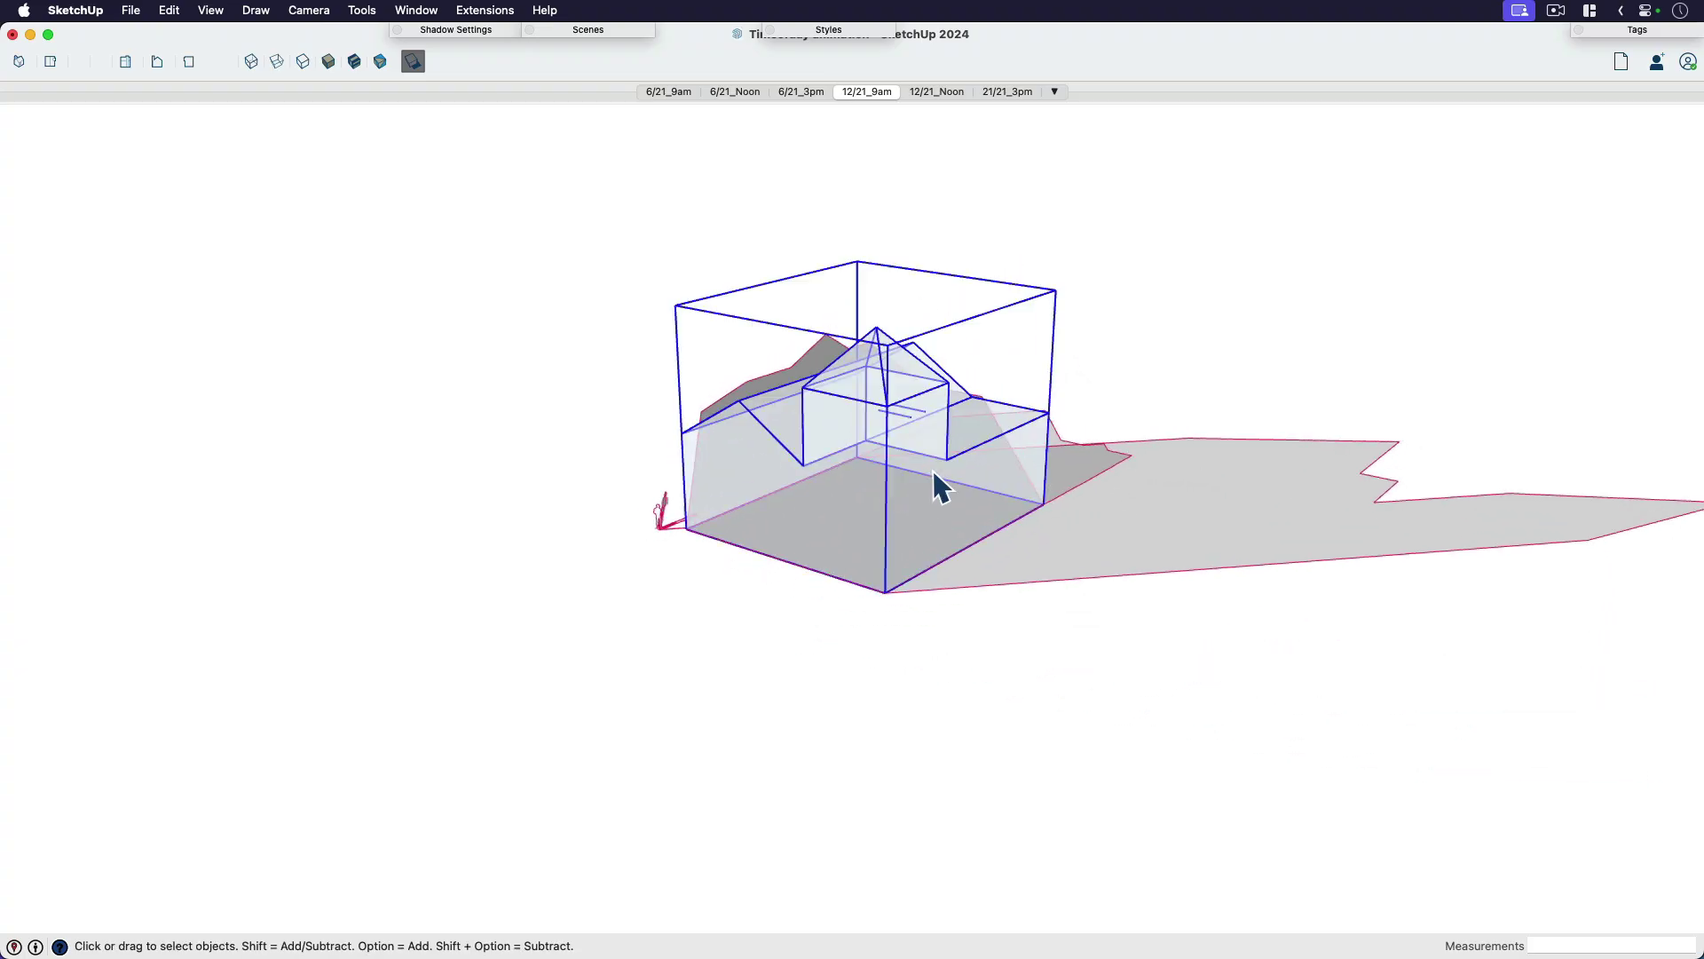
{"action": "key", "text": "super+c"}
{"action": "key", "text": "Delete"}
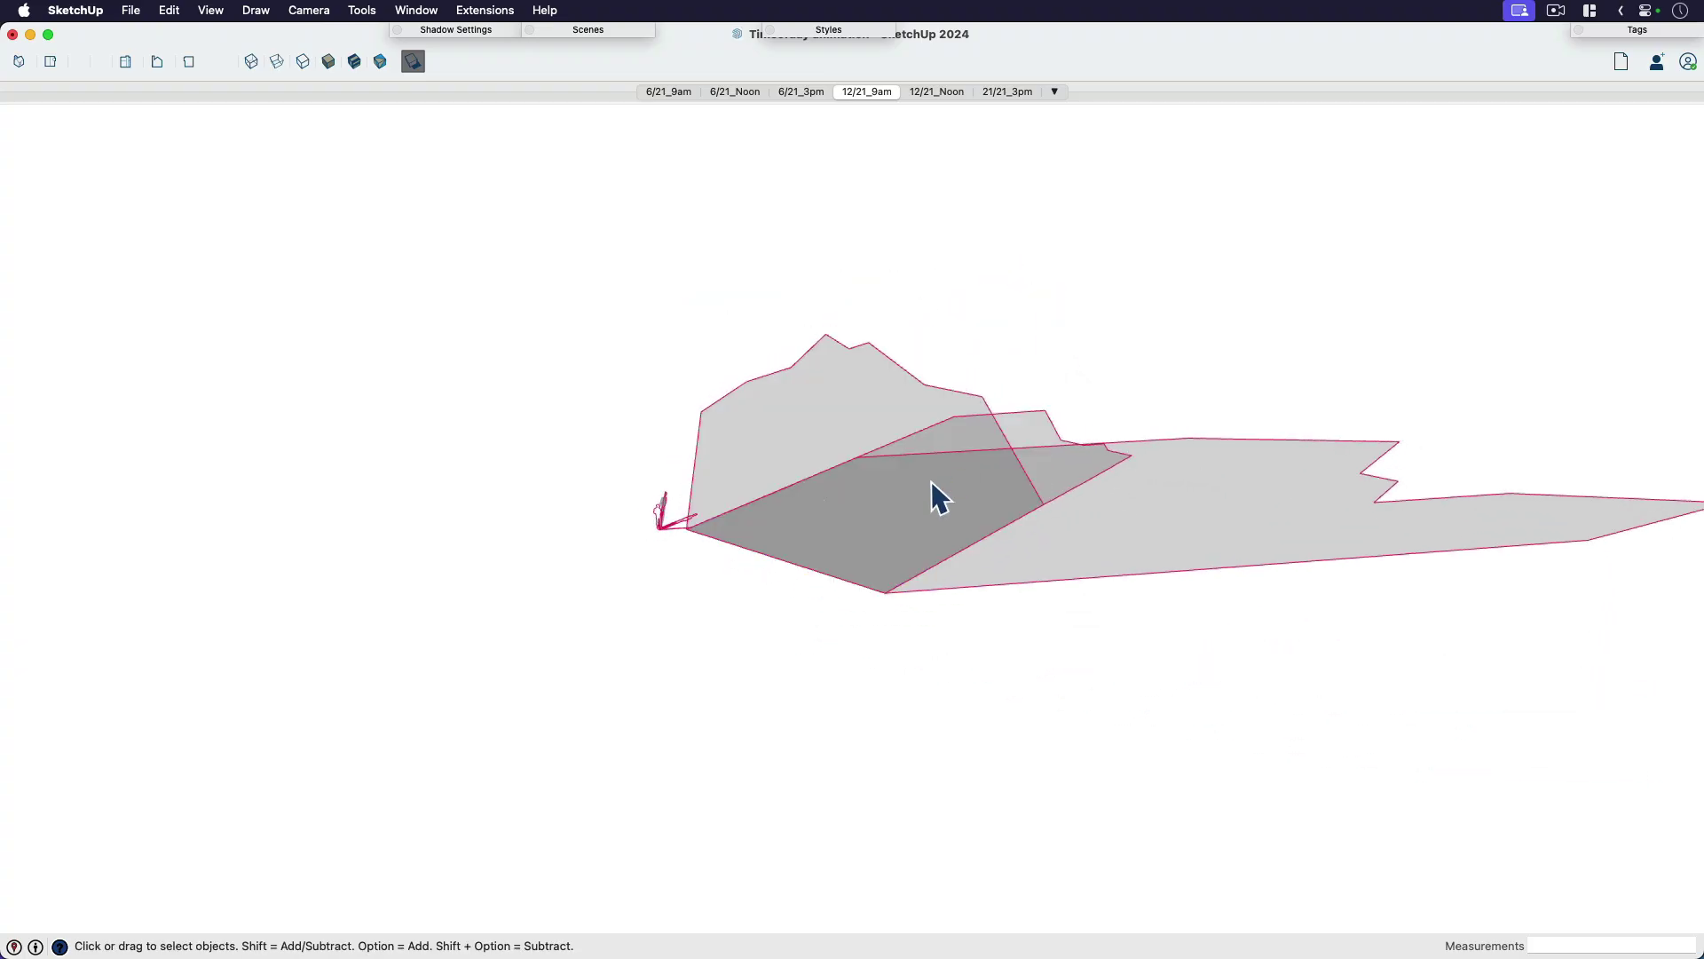
{"action": "middle_click_drag", "start_coordinate": [936, 506], "coordinate": [917, 696]}
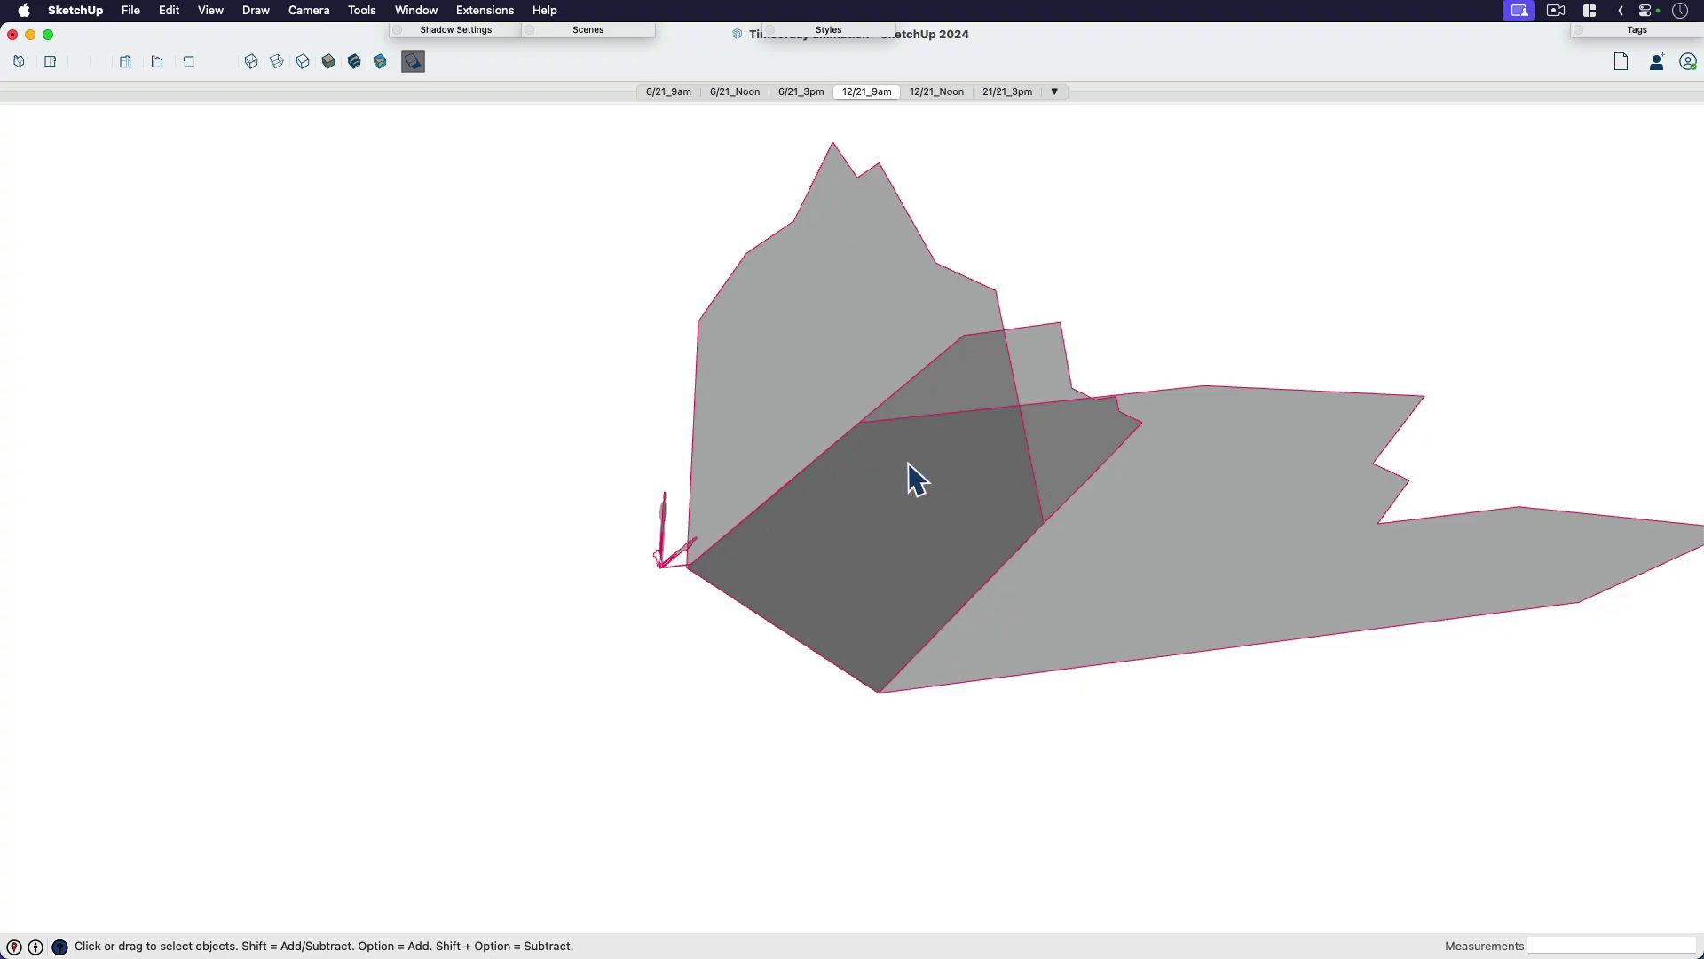
Inspect the faces of the noon shadow in its nested group inside the shadow group, and close both groups
{"action": "left_click", "coordinate": [920, 546]}
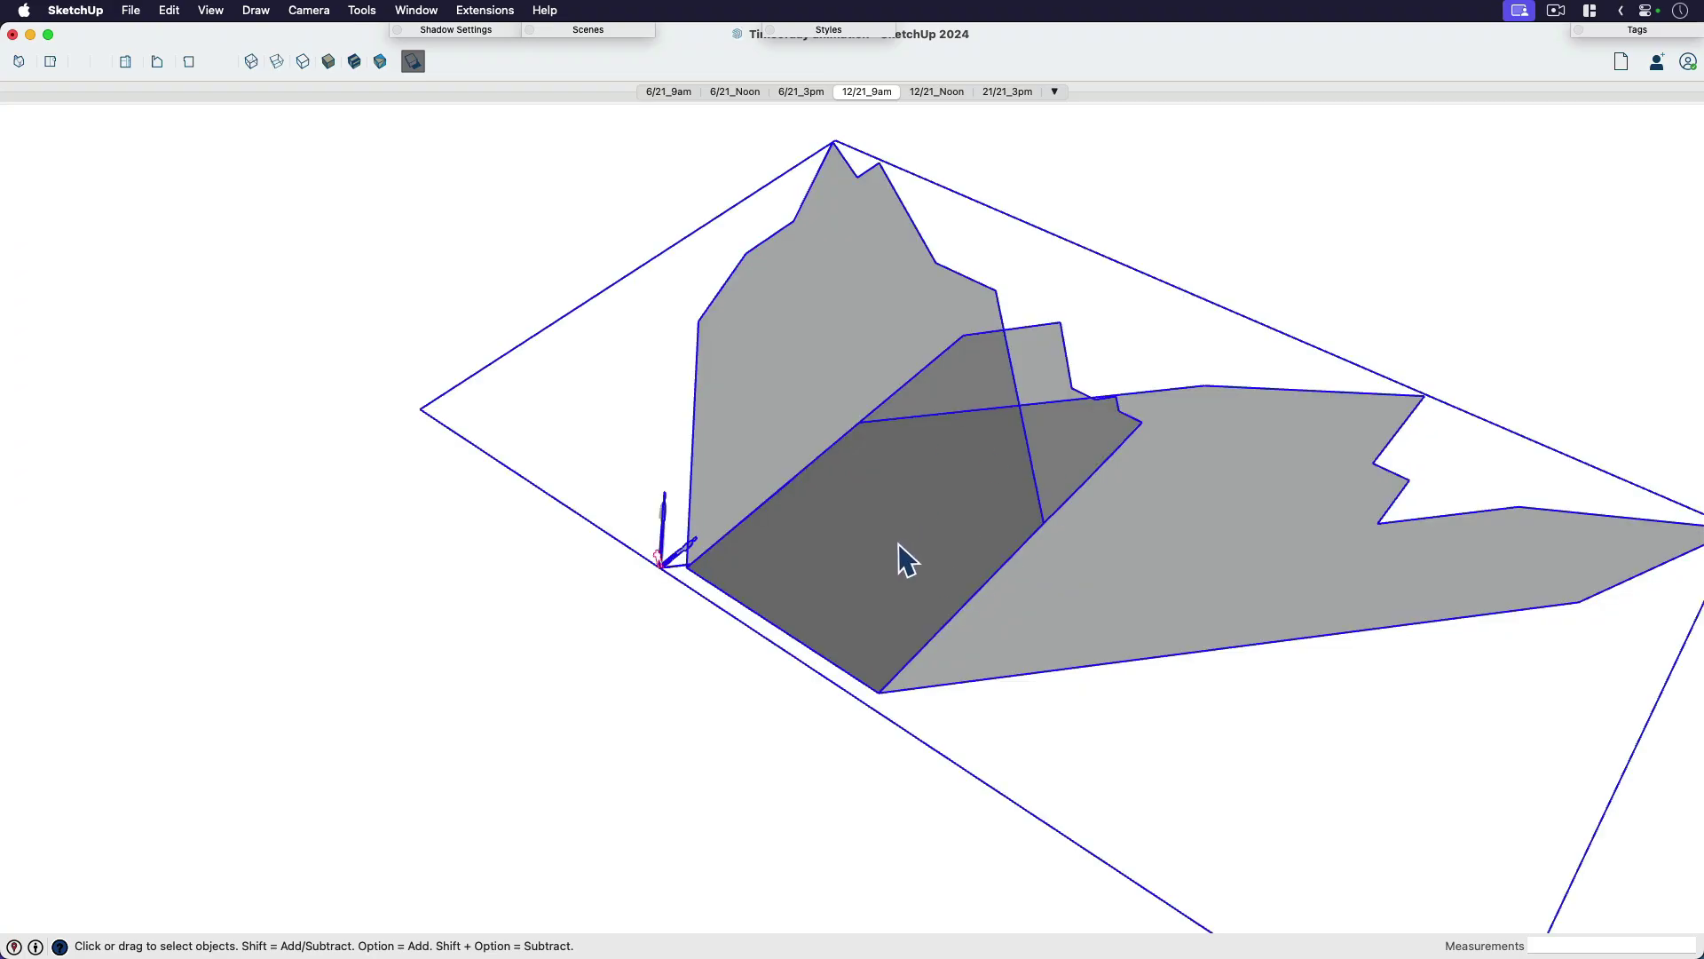
{"action": "middle_click_drag", "start_coordinate": [901, 559], "coordinate": [1141, 607]}
{"action": "double_click", "coordinate": [980, 511]}
{"action": "left_click", "coordinate": [957, 490]}
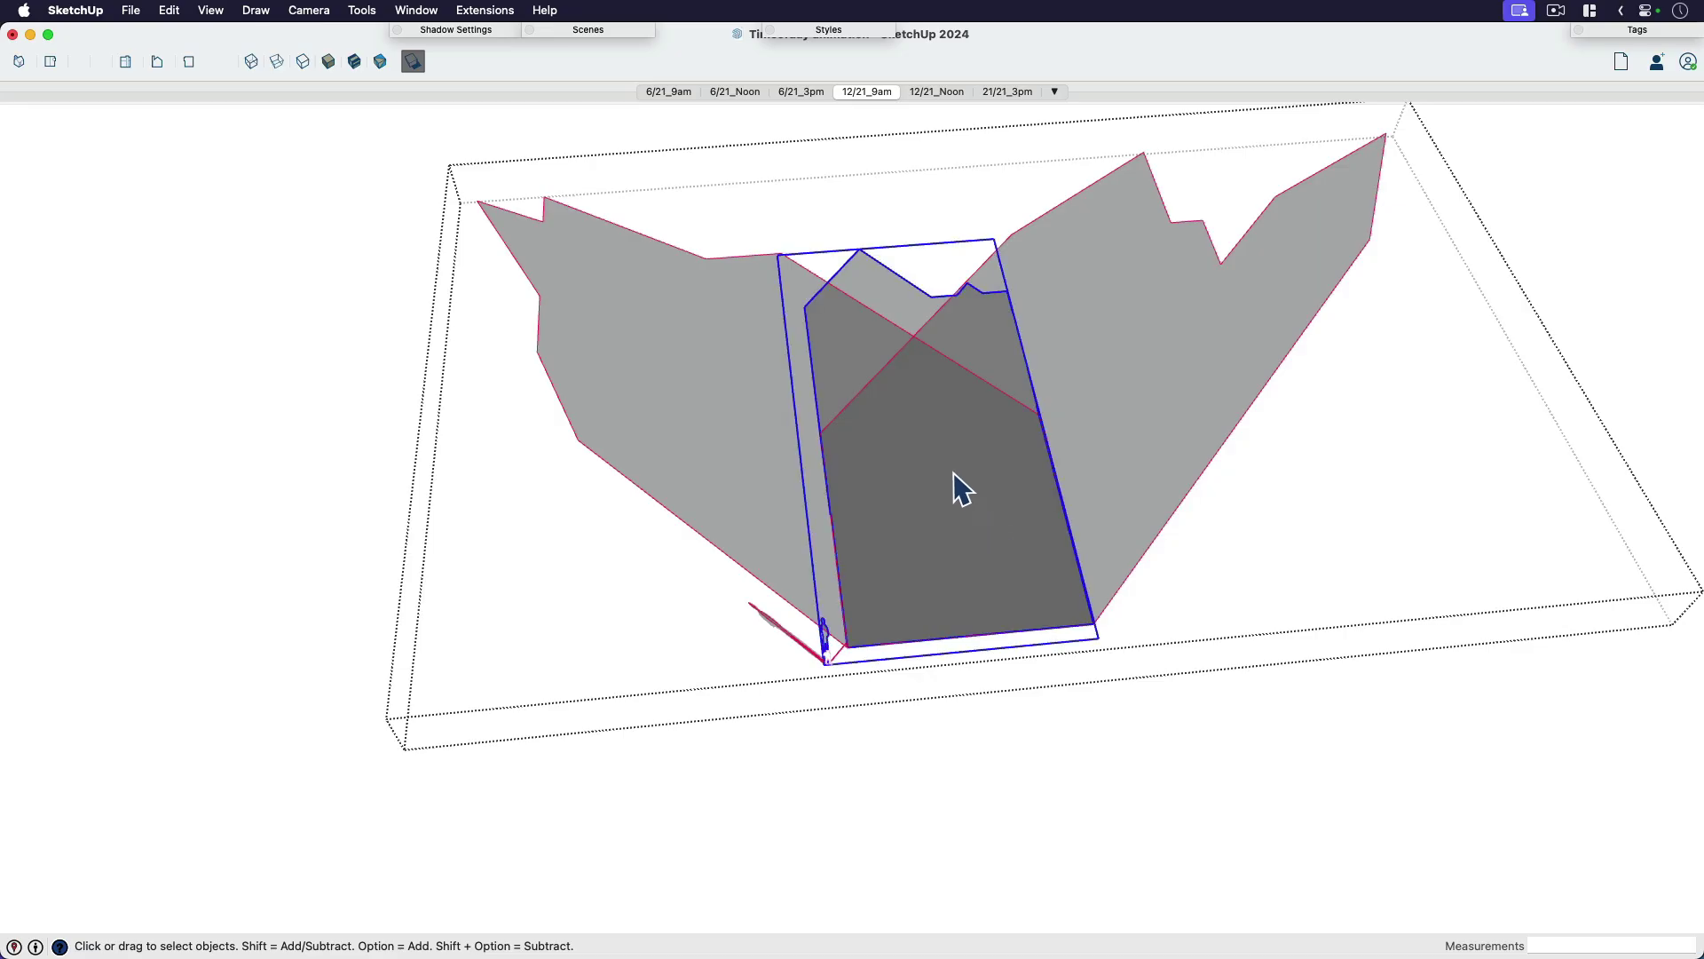
{"action": "double_click", "coordinate": [972, 515]}
{"action": "triple_click", "coordinate": [968, 444]}
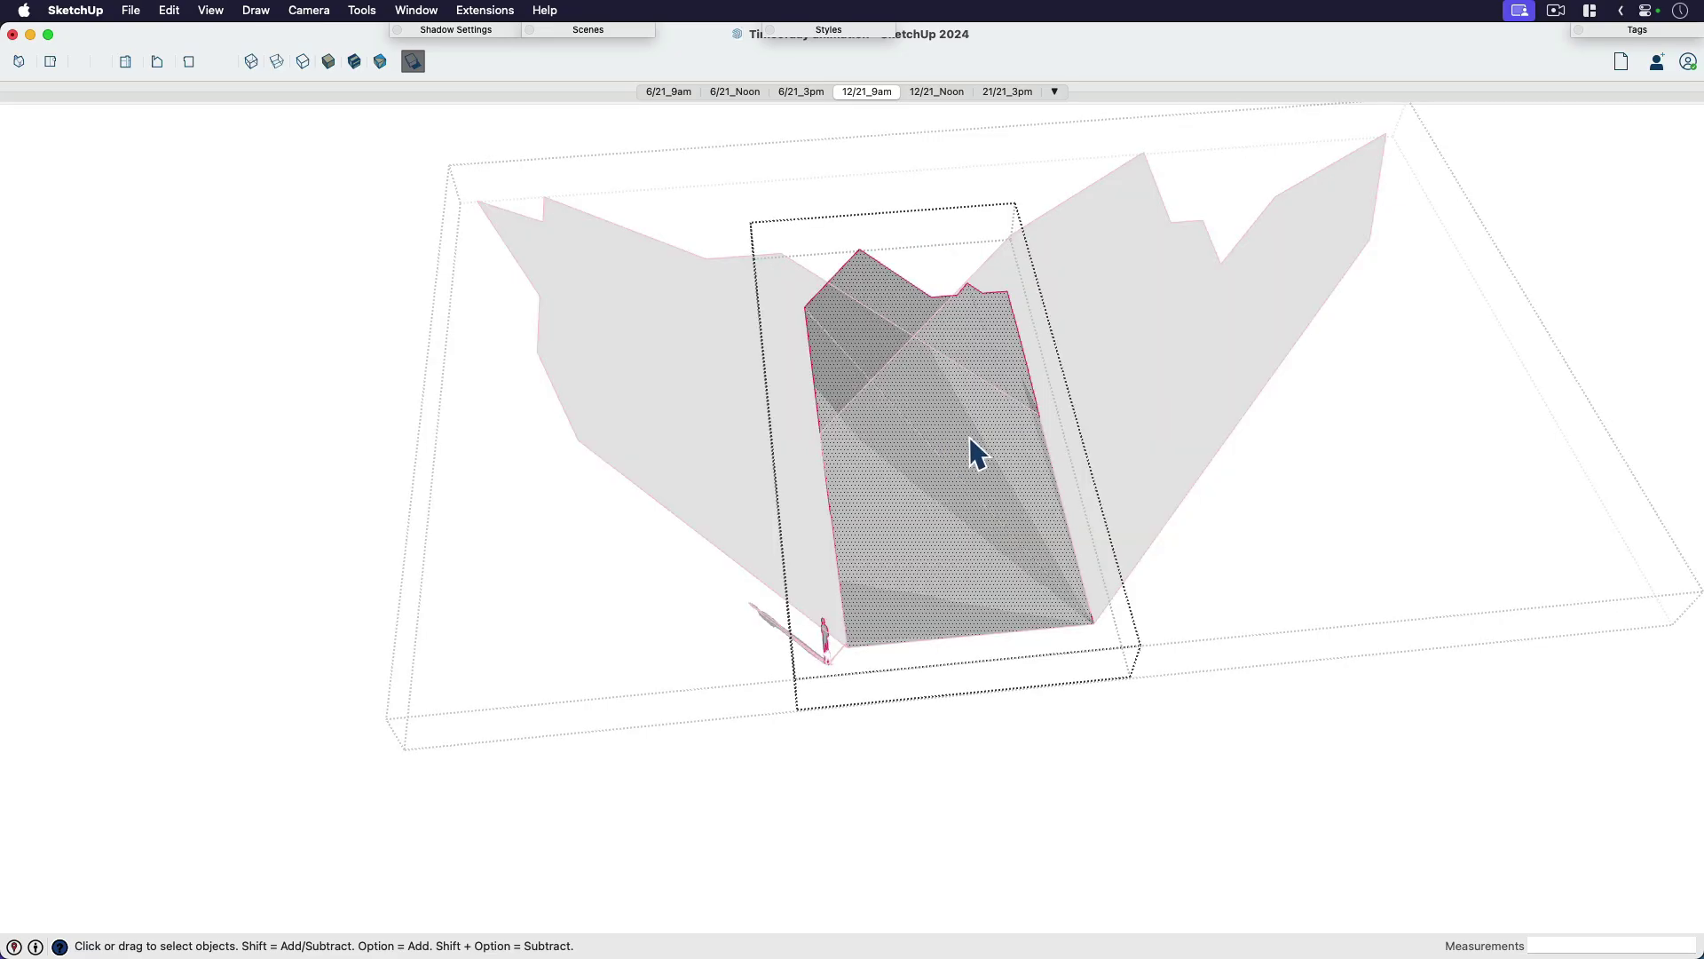
{"action": "left_click", "coordinate": [1100, 685]}
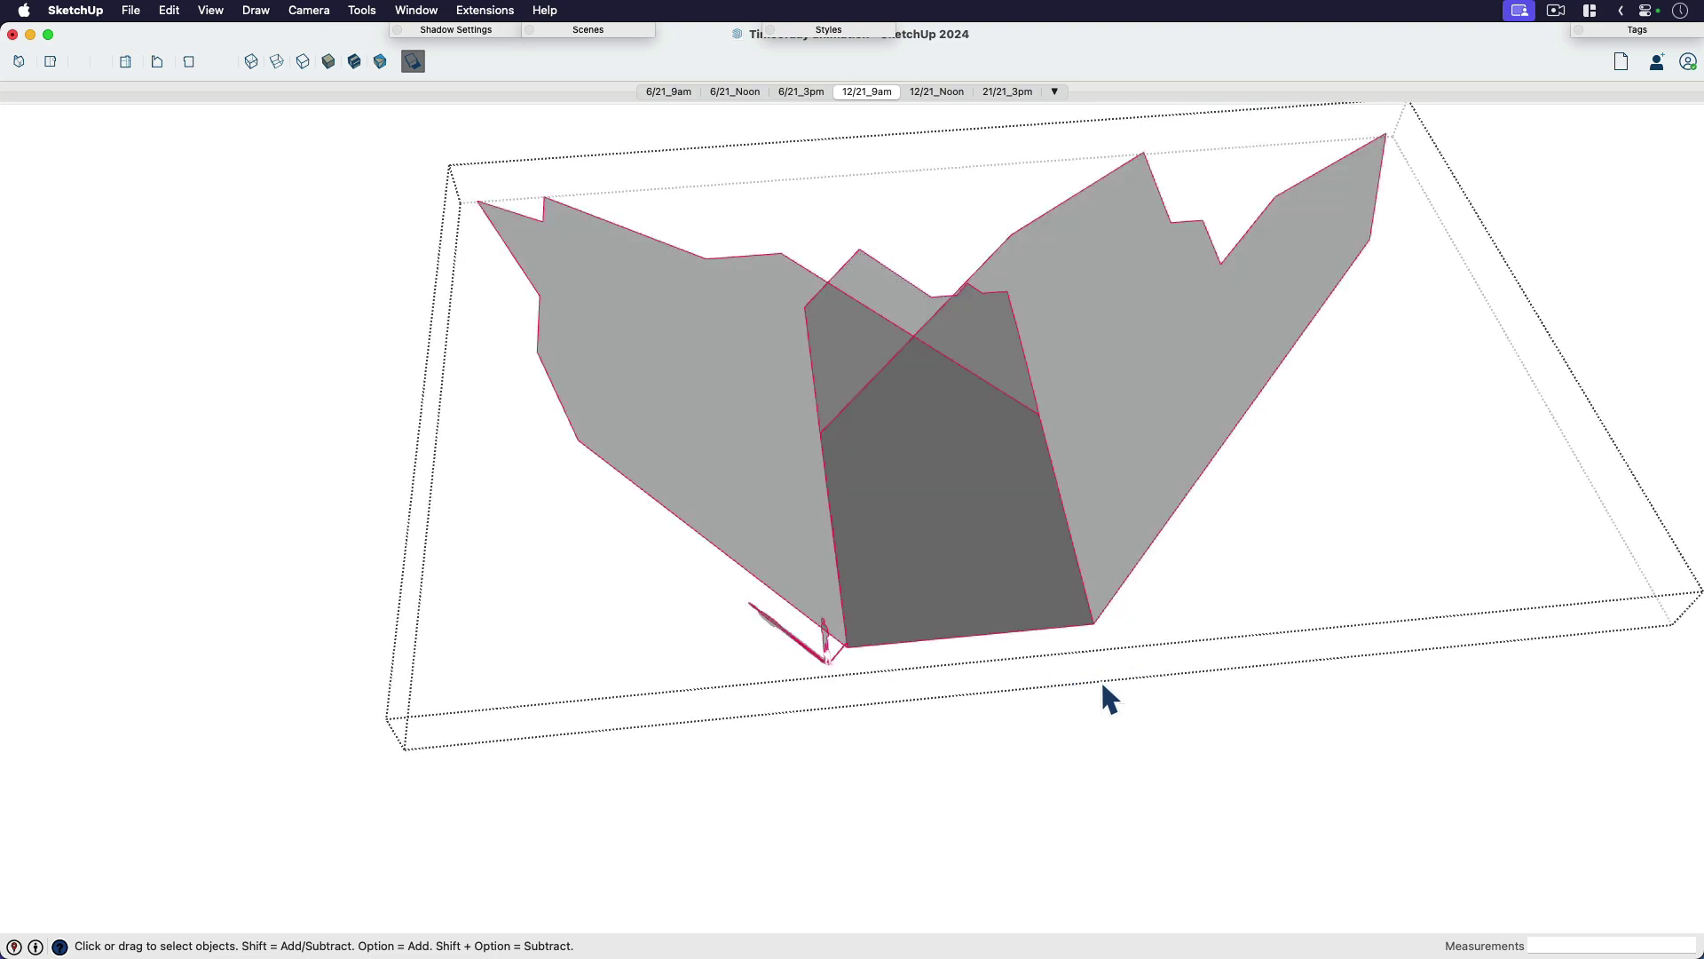
{"action": "left_click", "coordinate": [1064, 708]}
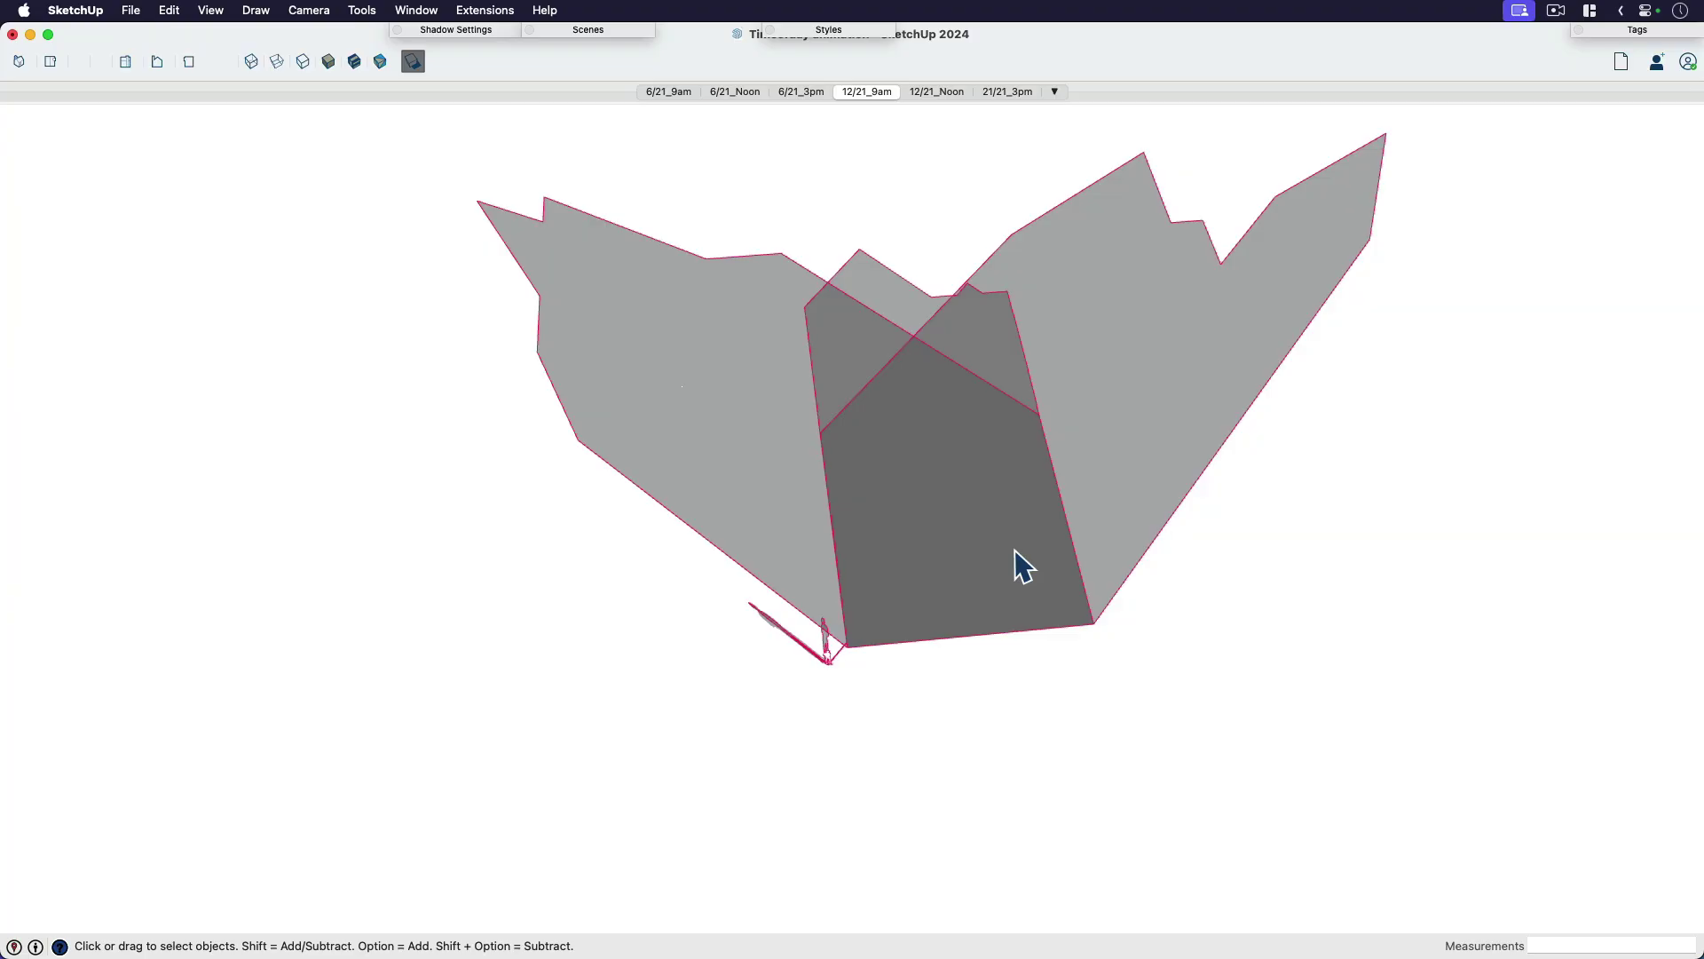
Unhide the building group and clear the selection
{"action": "middle_click_drag", "start_coordinate": [1027, 450], "coordinate": [940, 498]}
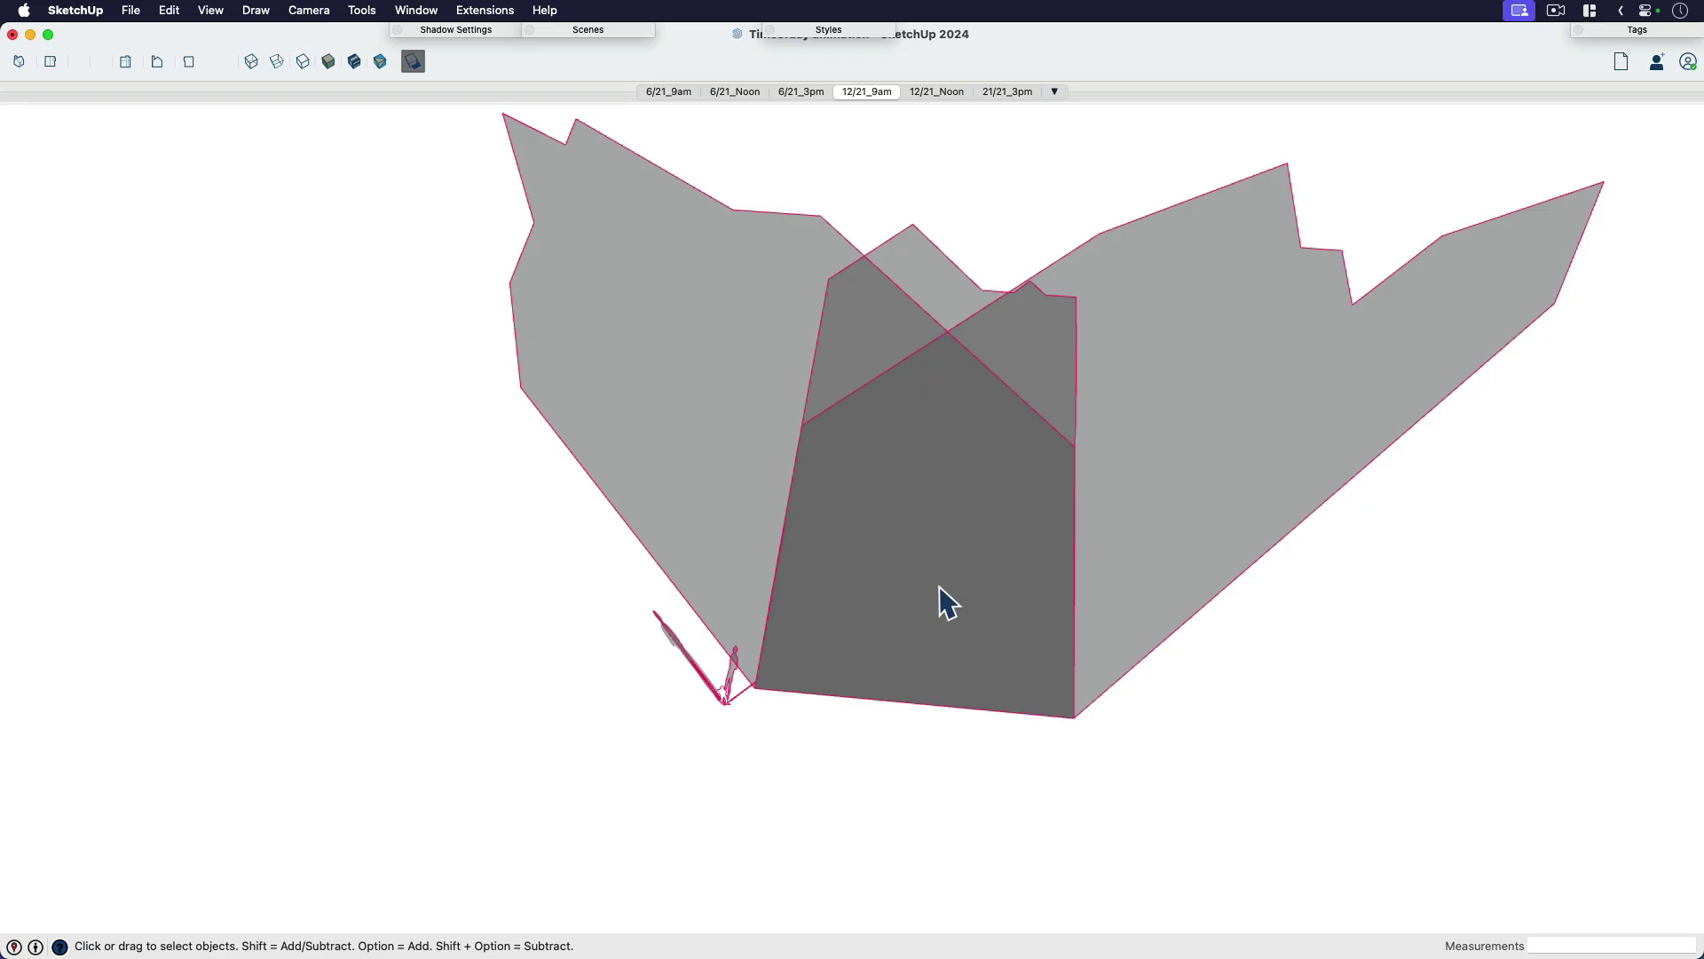
{"action": "middle_click_drag", "start_coordinate": [941, 598], "coordinate": [982, 487]}
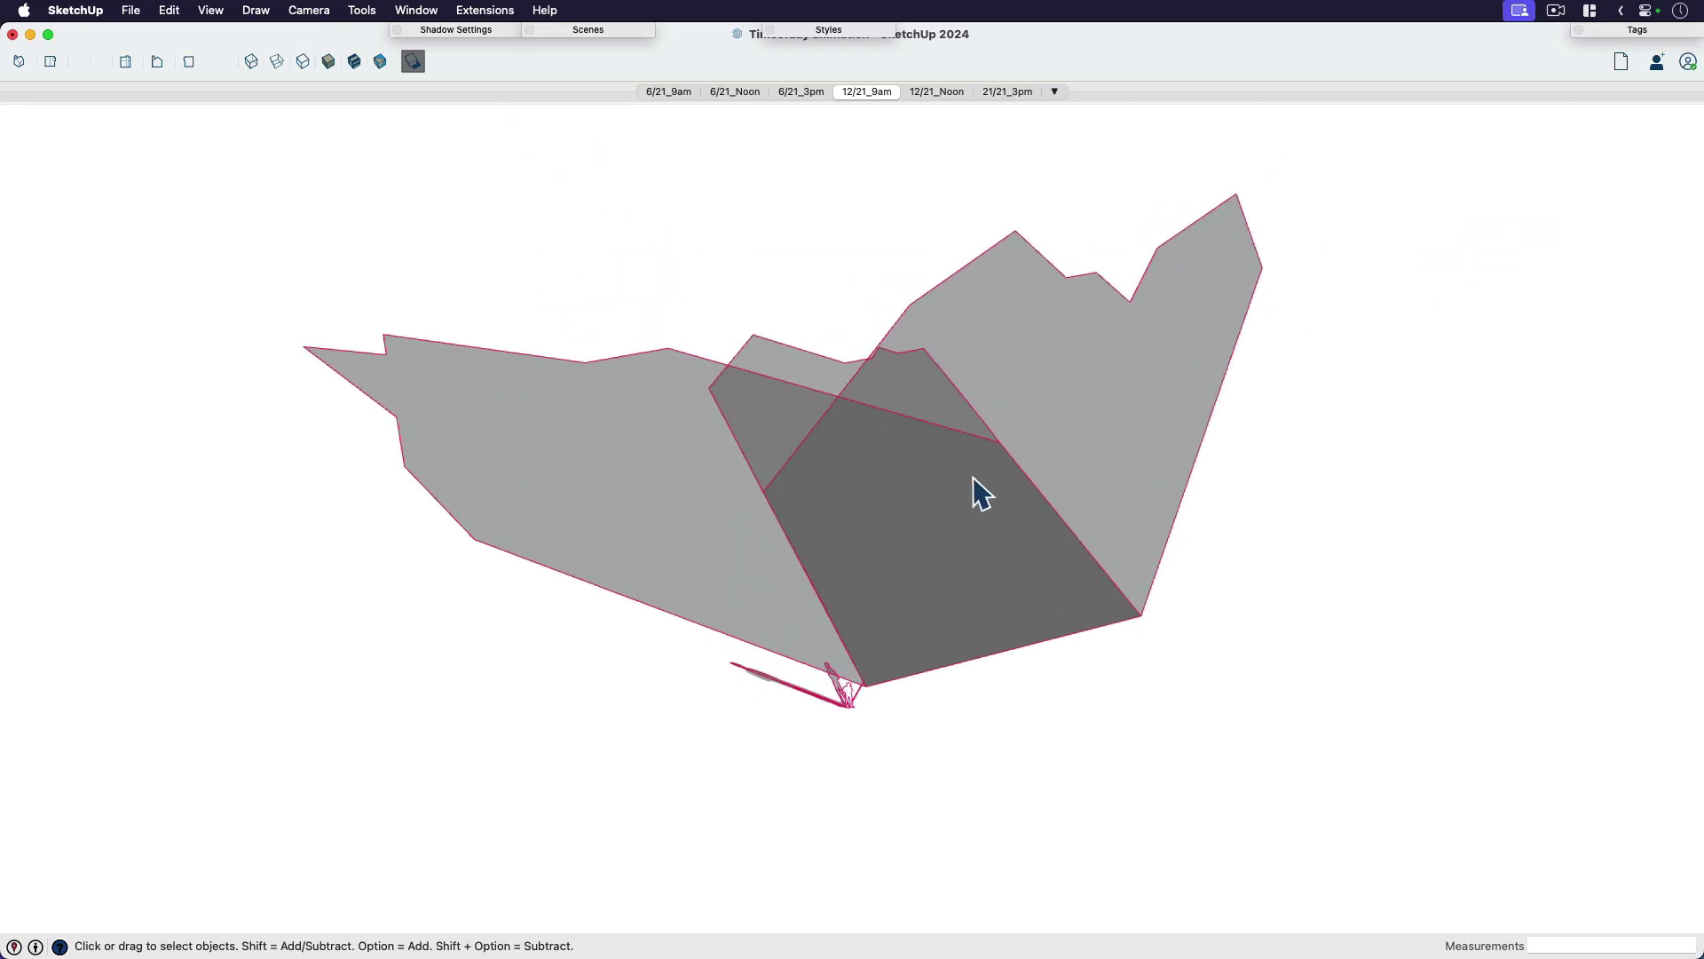
{"action": "left_click", "coordinate": [982, 493]}
{"action": "right_click", "coordinate": [950, 423]}
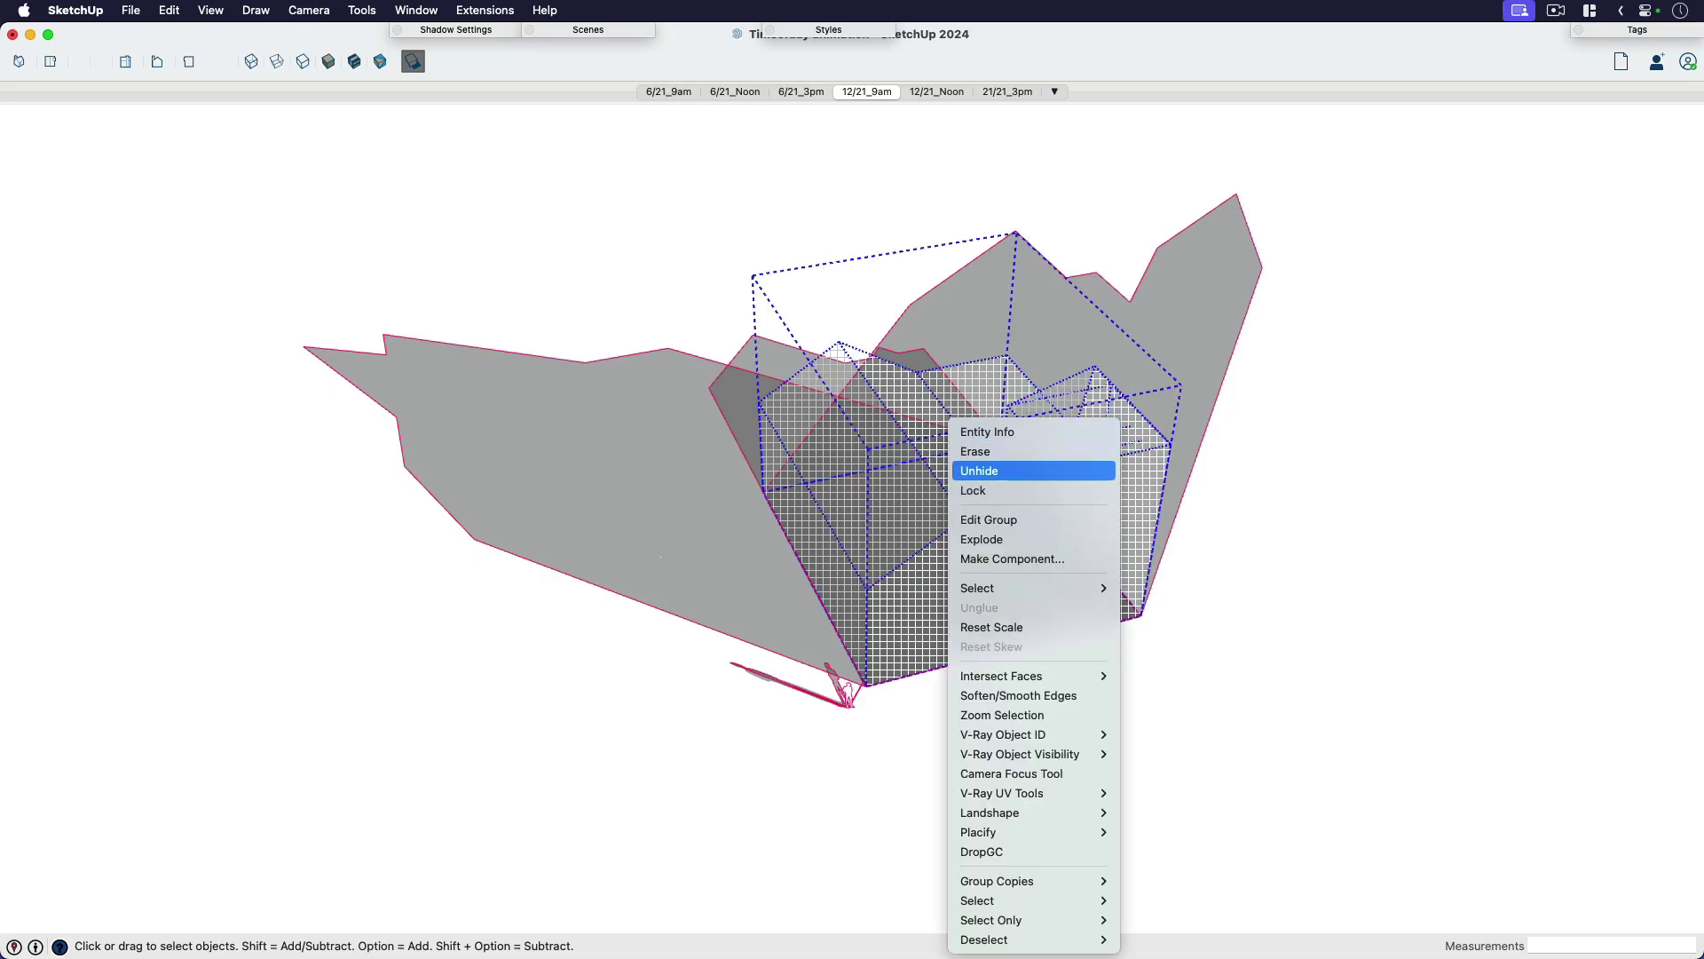
{"action": "left_click", "coordinate": [1229, 768]}
{"action": "left_click", "coordinate": [1224, 756]}
Examine the shadow faces from below the building and the scale figure's projected shadows up close
{"action": "middle_click_drag", "start_coordinate": [811, 647], "coordinate": [1176, 162]}
{"action": "scroll", "coordinate": [1020, 418], "scroll_direction": "up", "scroll_amount": 3}
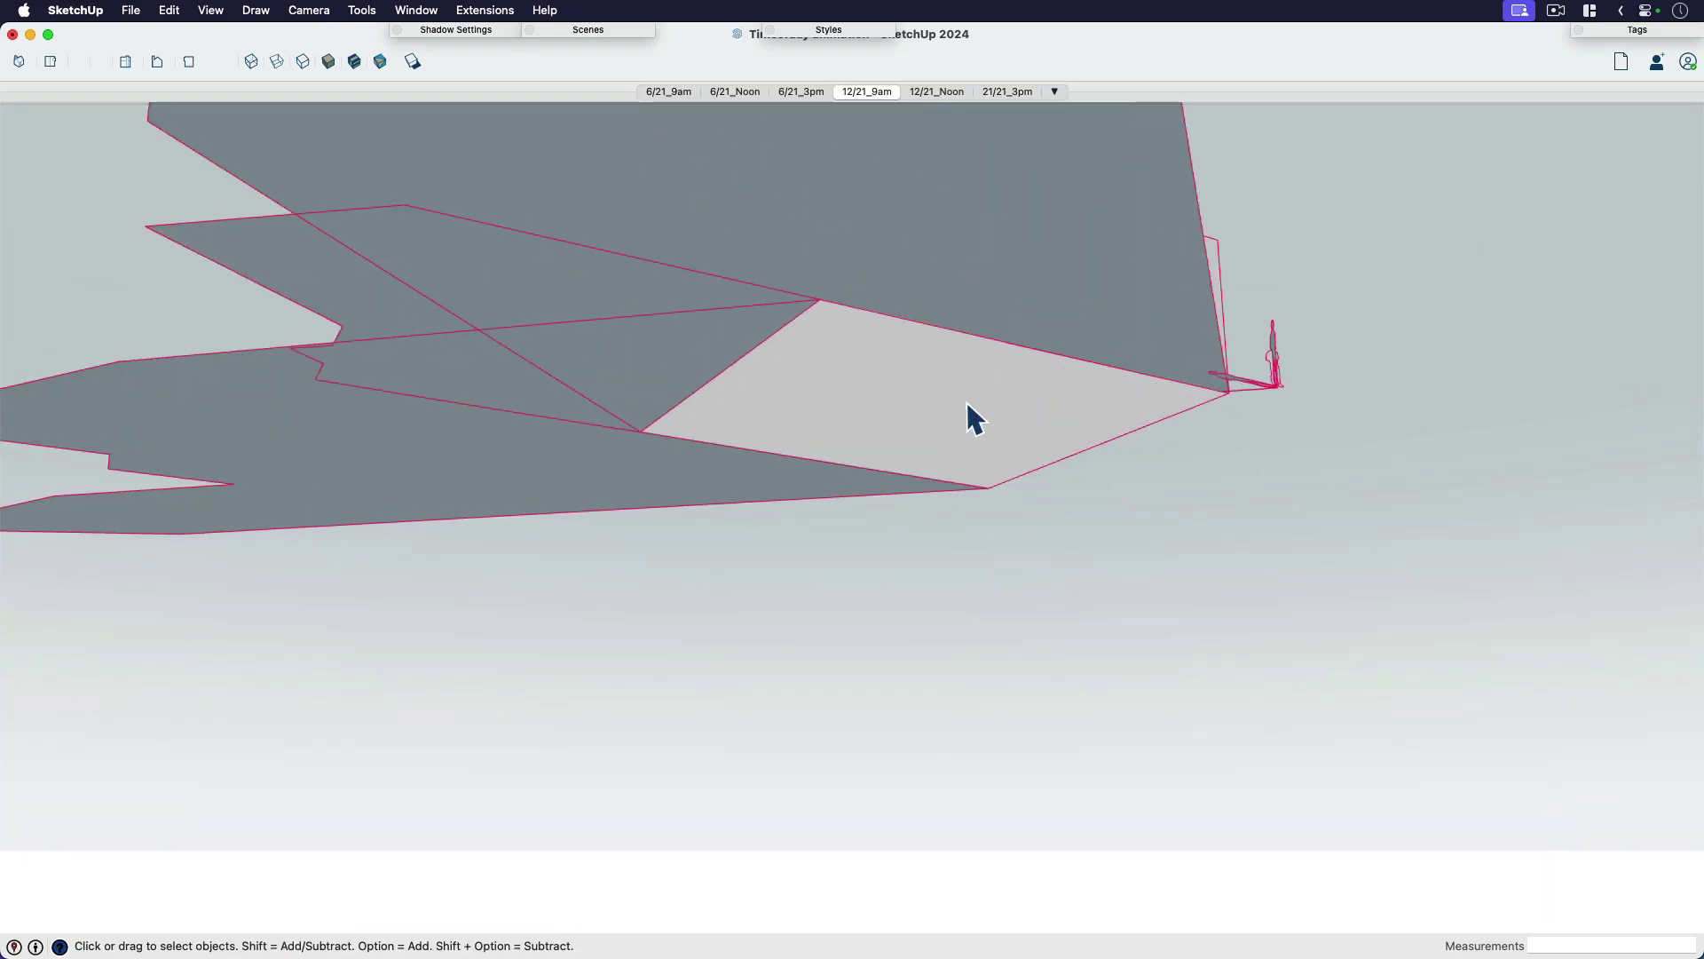
{"action": "middle_click_drag", "start_coordinate": [971, 418], "coordinate": [1050, 609]}
{"action": "scroll", "coordinate": [1128, 680], "scroll_direction": "up", "scroll_amount": 10}
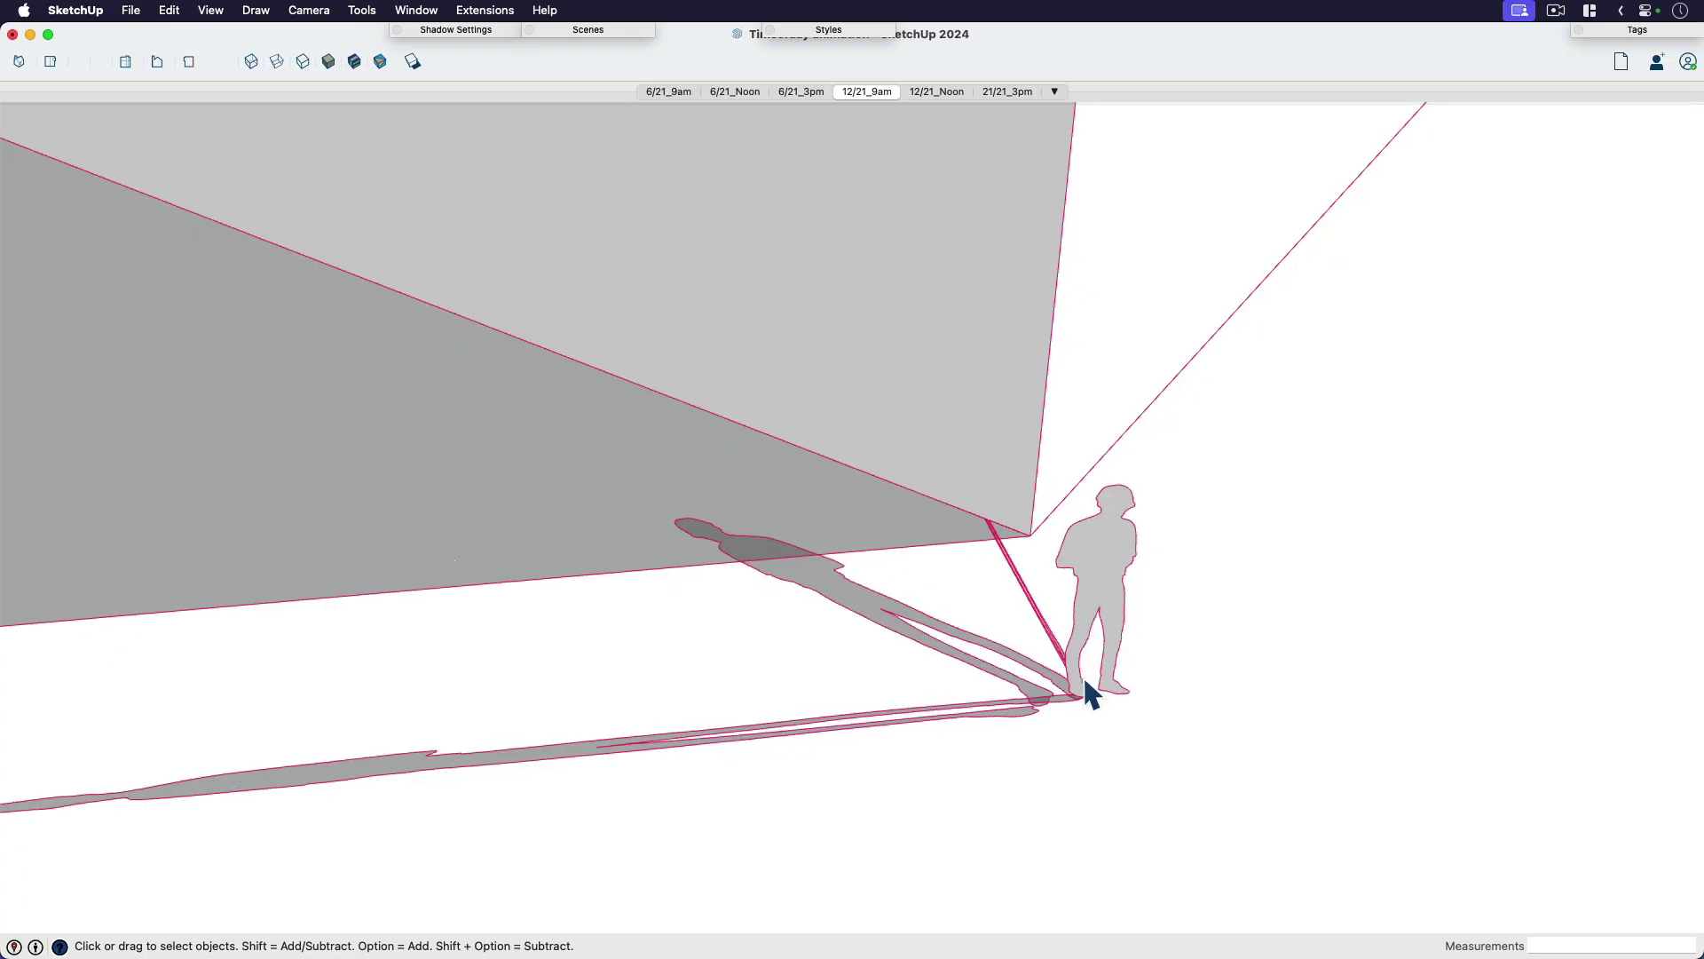
{"action": "scroll", "coordinate": [1094, 692], "scroll_direction": "down", "scroll_amount": 3}
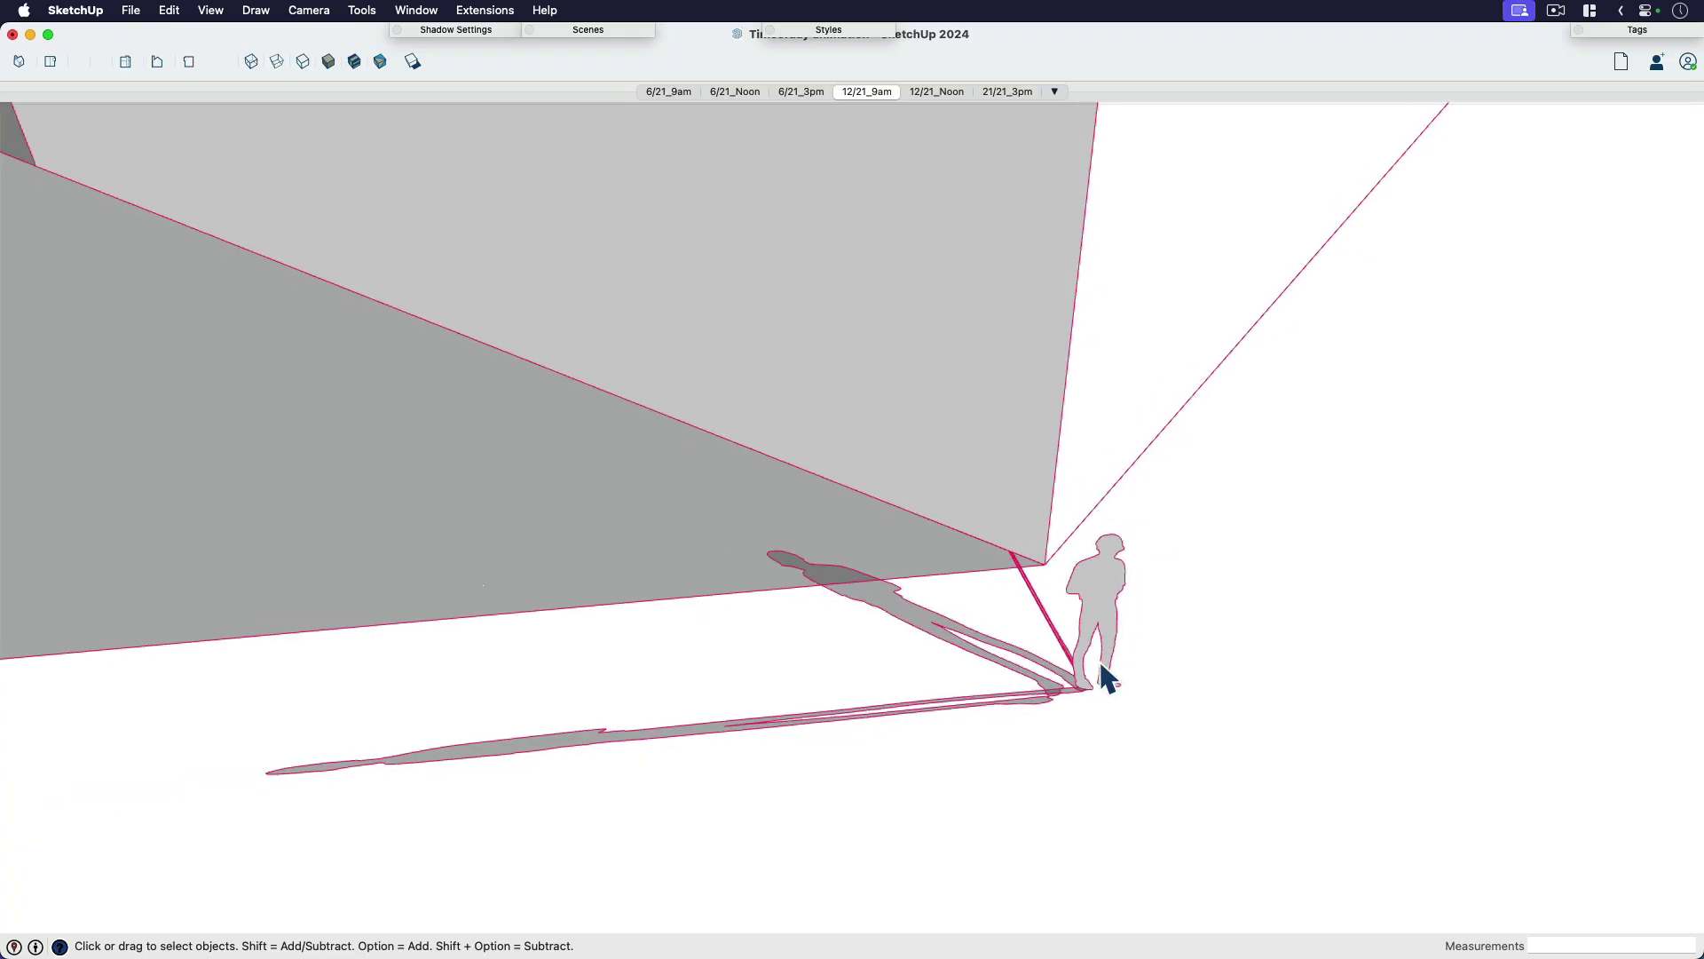
{"action": "left_click", "coordinate": [1099, 682]}
{"action": "left_click", "coordinate": [1030, 667]}
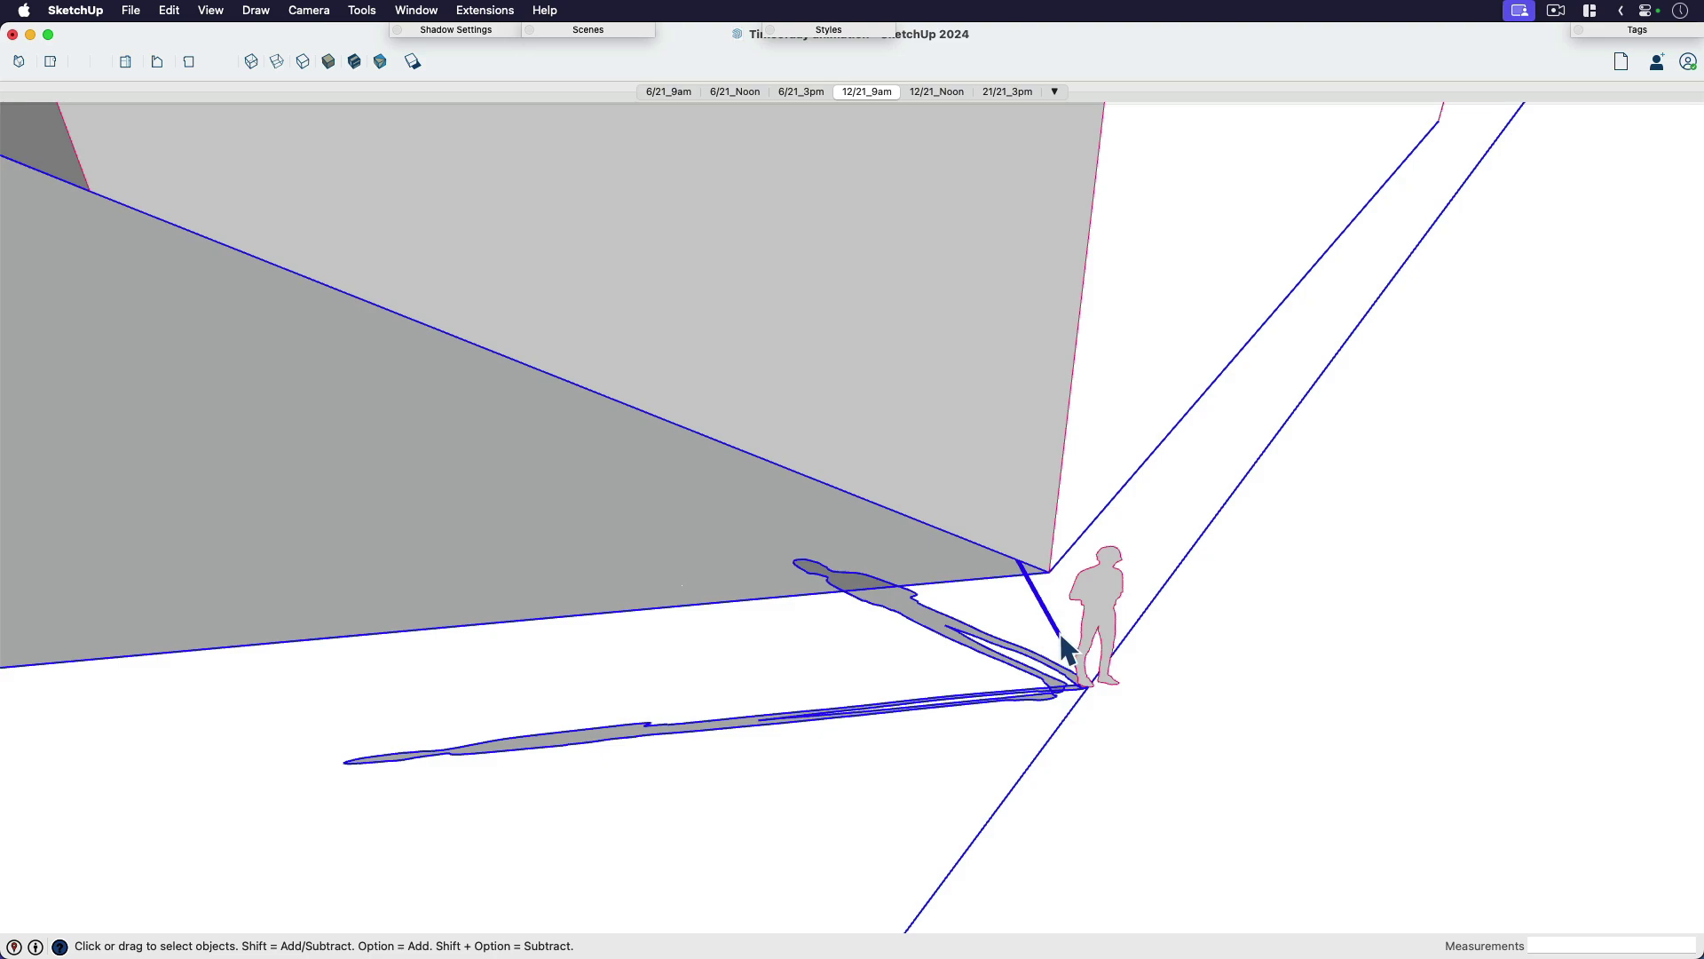
{"action": "middle_click_drag", "start_coordinate": [1133, 661], "coordinate": [533, 681]}
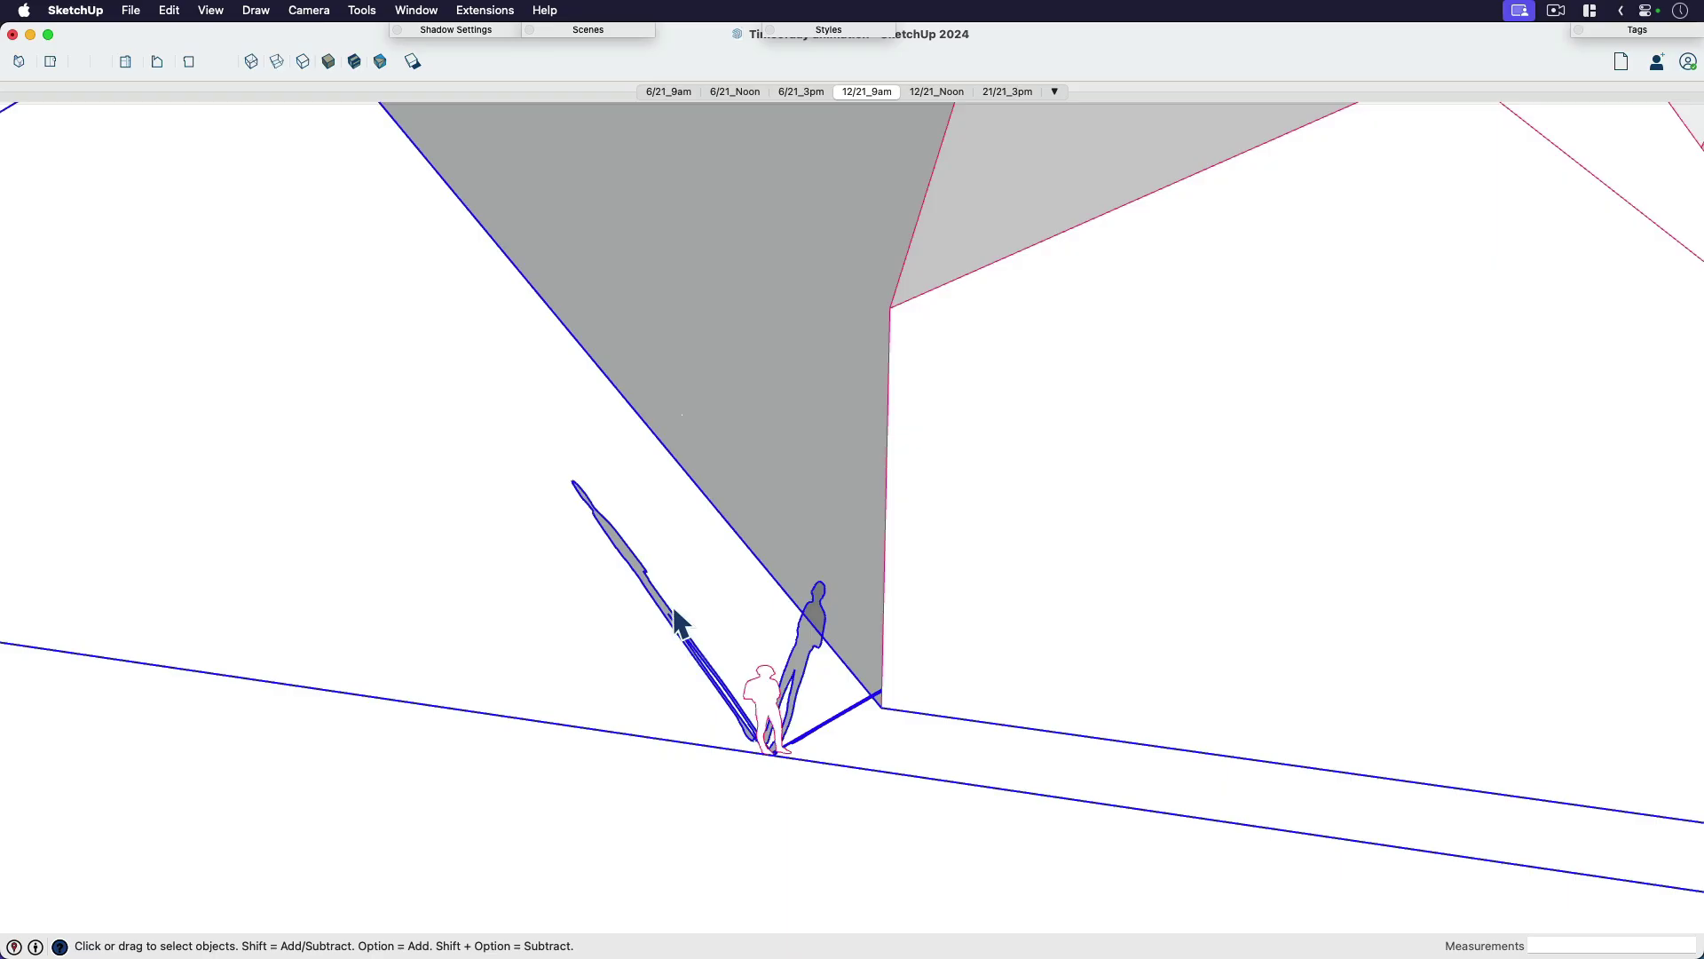
{"action": "middle_click_drag", "start_coordinate": [669, 608], "coordinate": [899, 661]}
{"action": "scroll", "coordinate": [981, 685], "scroll_direction": "down", "scroll_amount": 10}
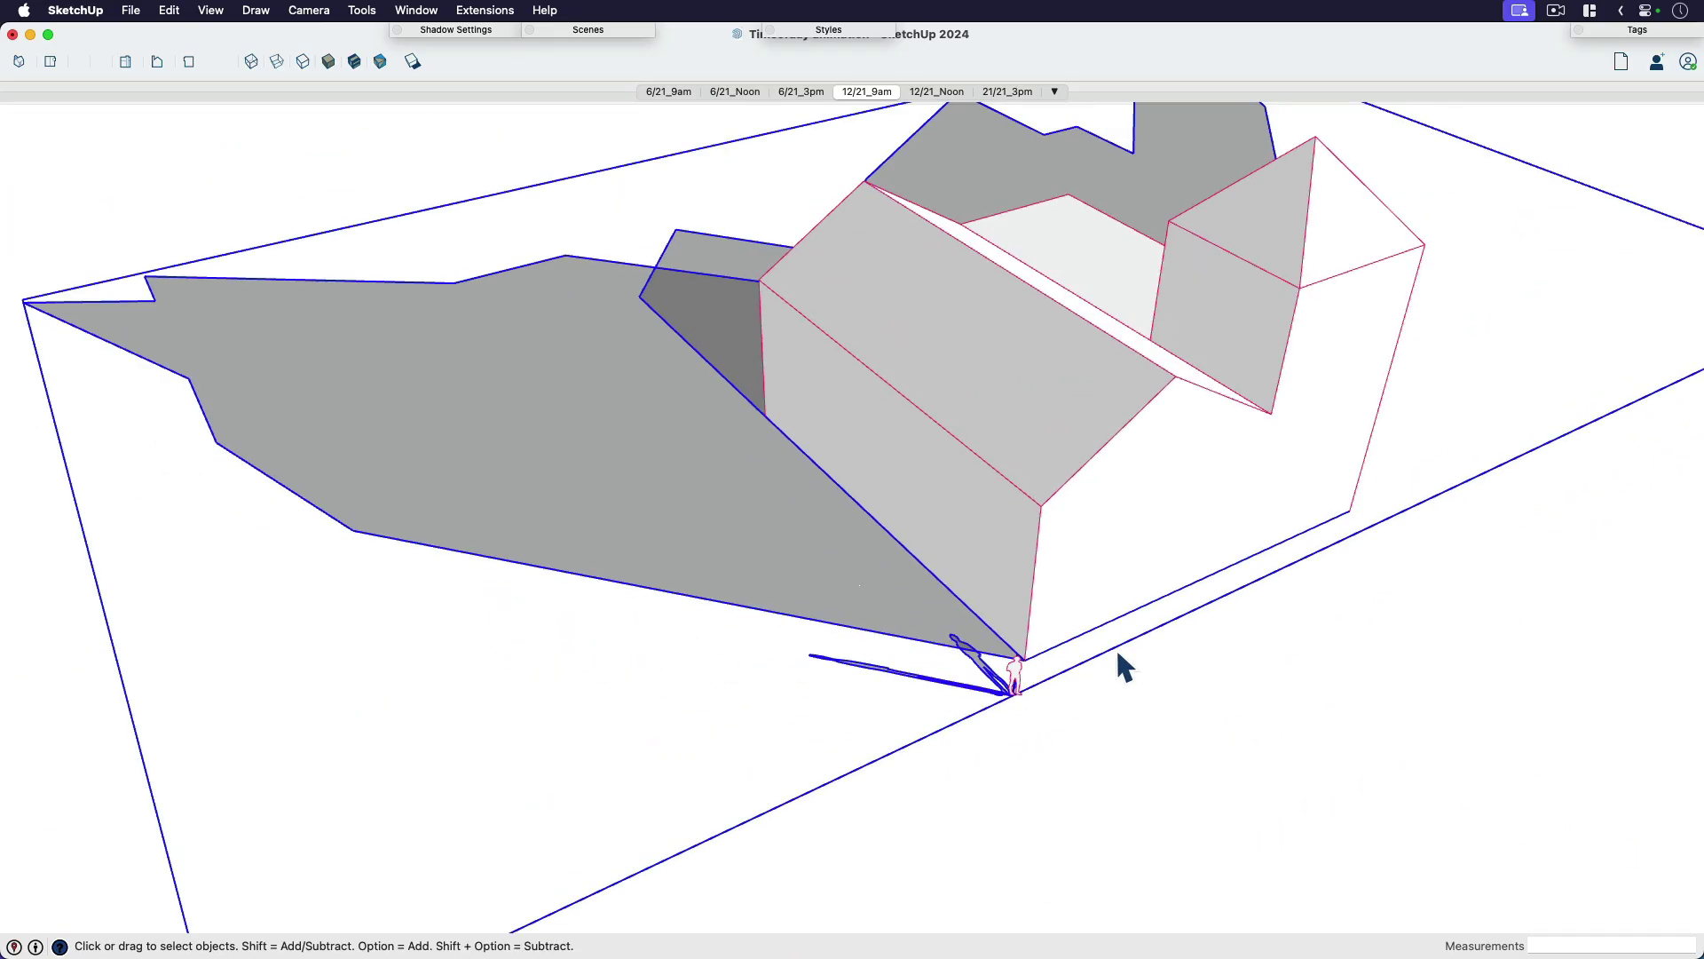
Remove the materials from the selected shadow group with Material Tools' Remove From Selection
{"action": "middle_click_drag", "start_coordinate": [1210, 731], "coordinate": [970, 543]}
{"action": "left_click", "coordinate": [961, 597]}
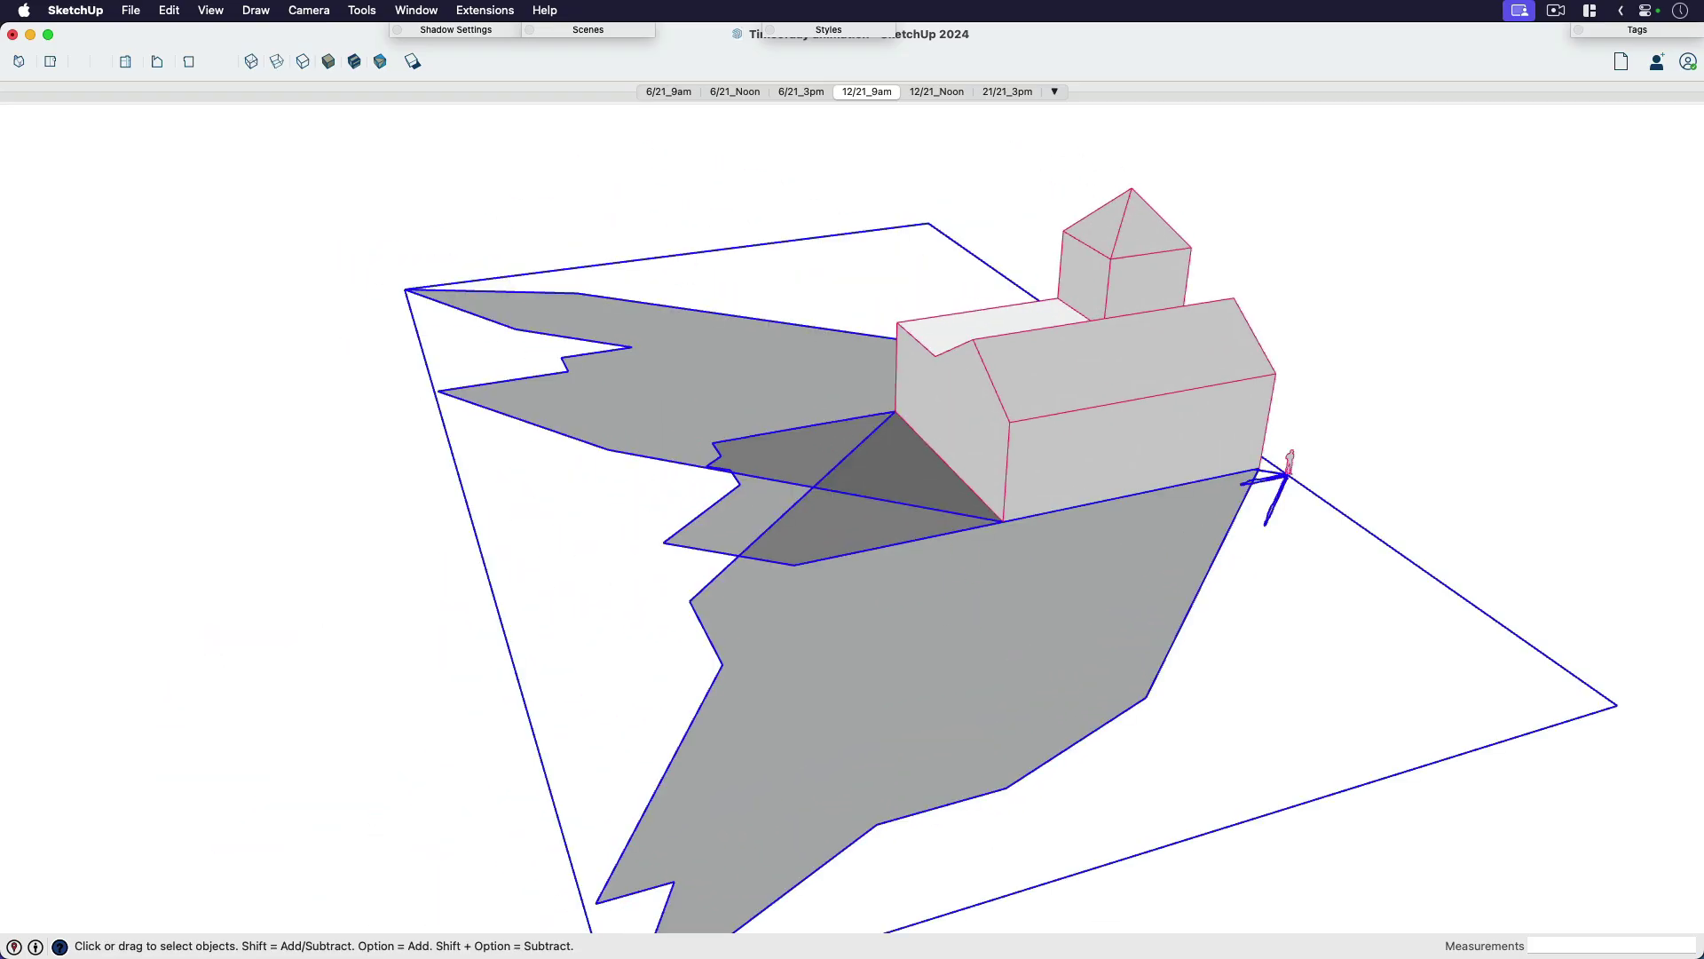
{"action": "left_click", "coordinate": [485, 10]}
{"action": "mouse_move", "coordinate": [533, 368]}
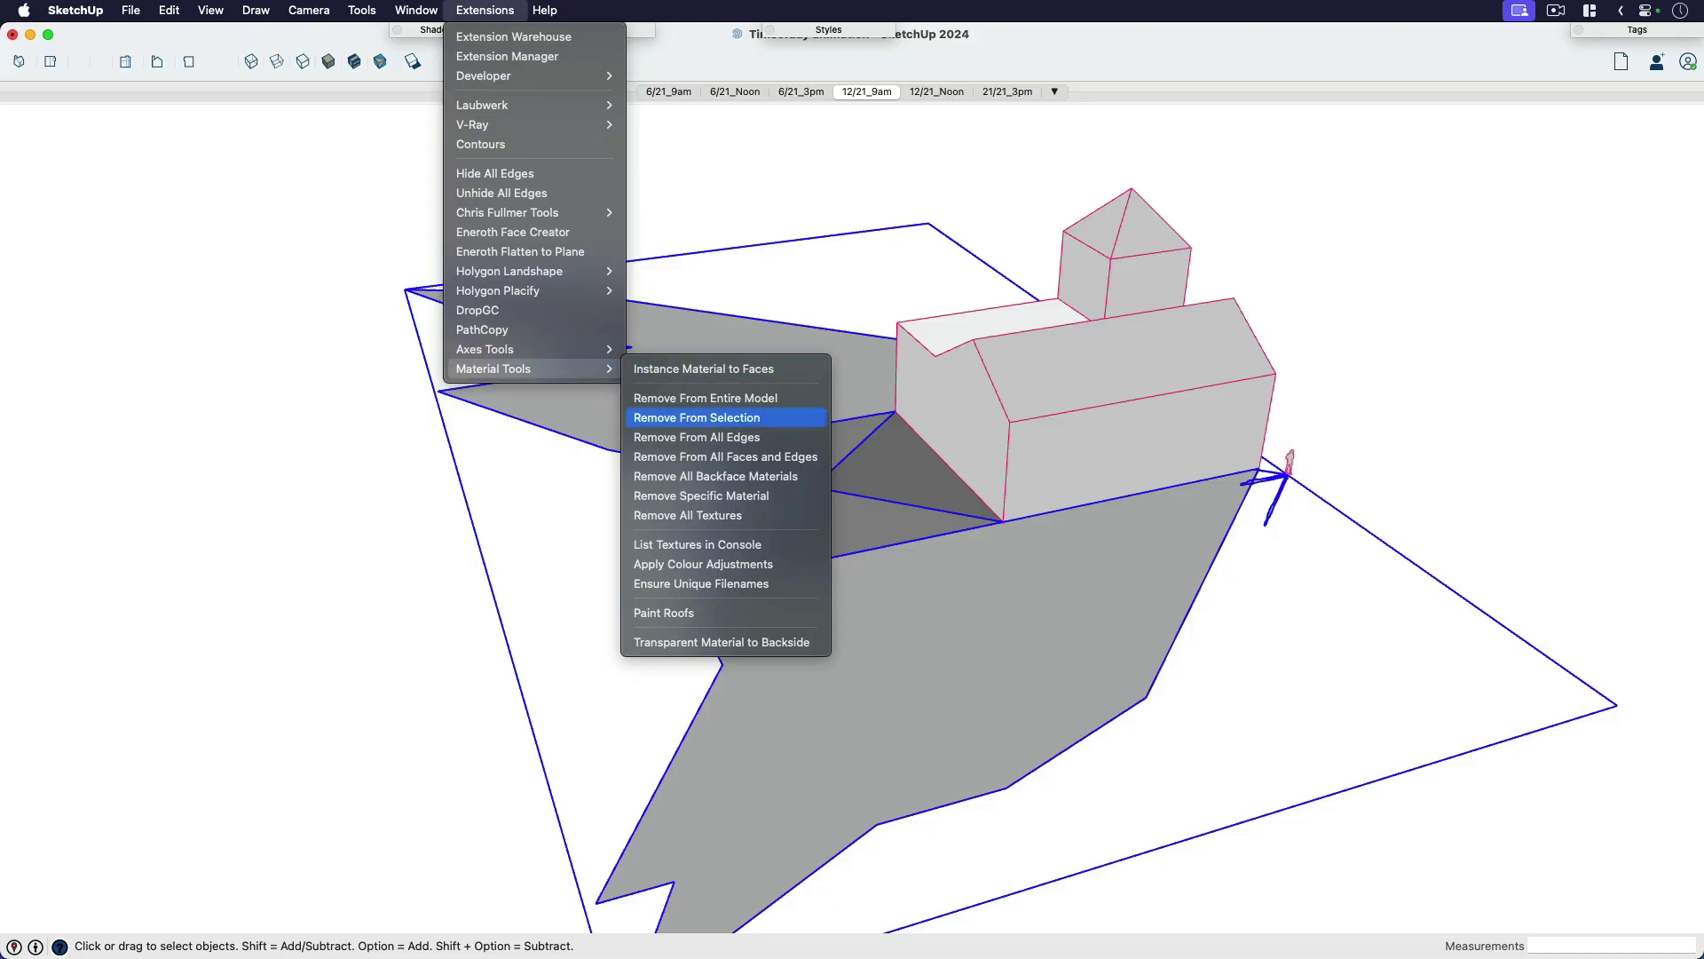
{"action": "left_click", "coordinate": [697, 417]}
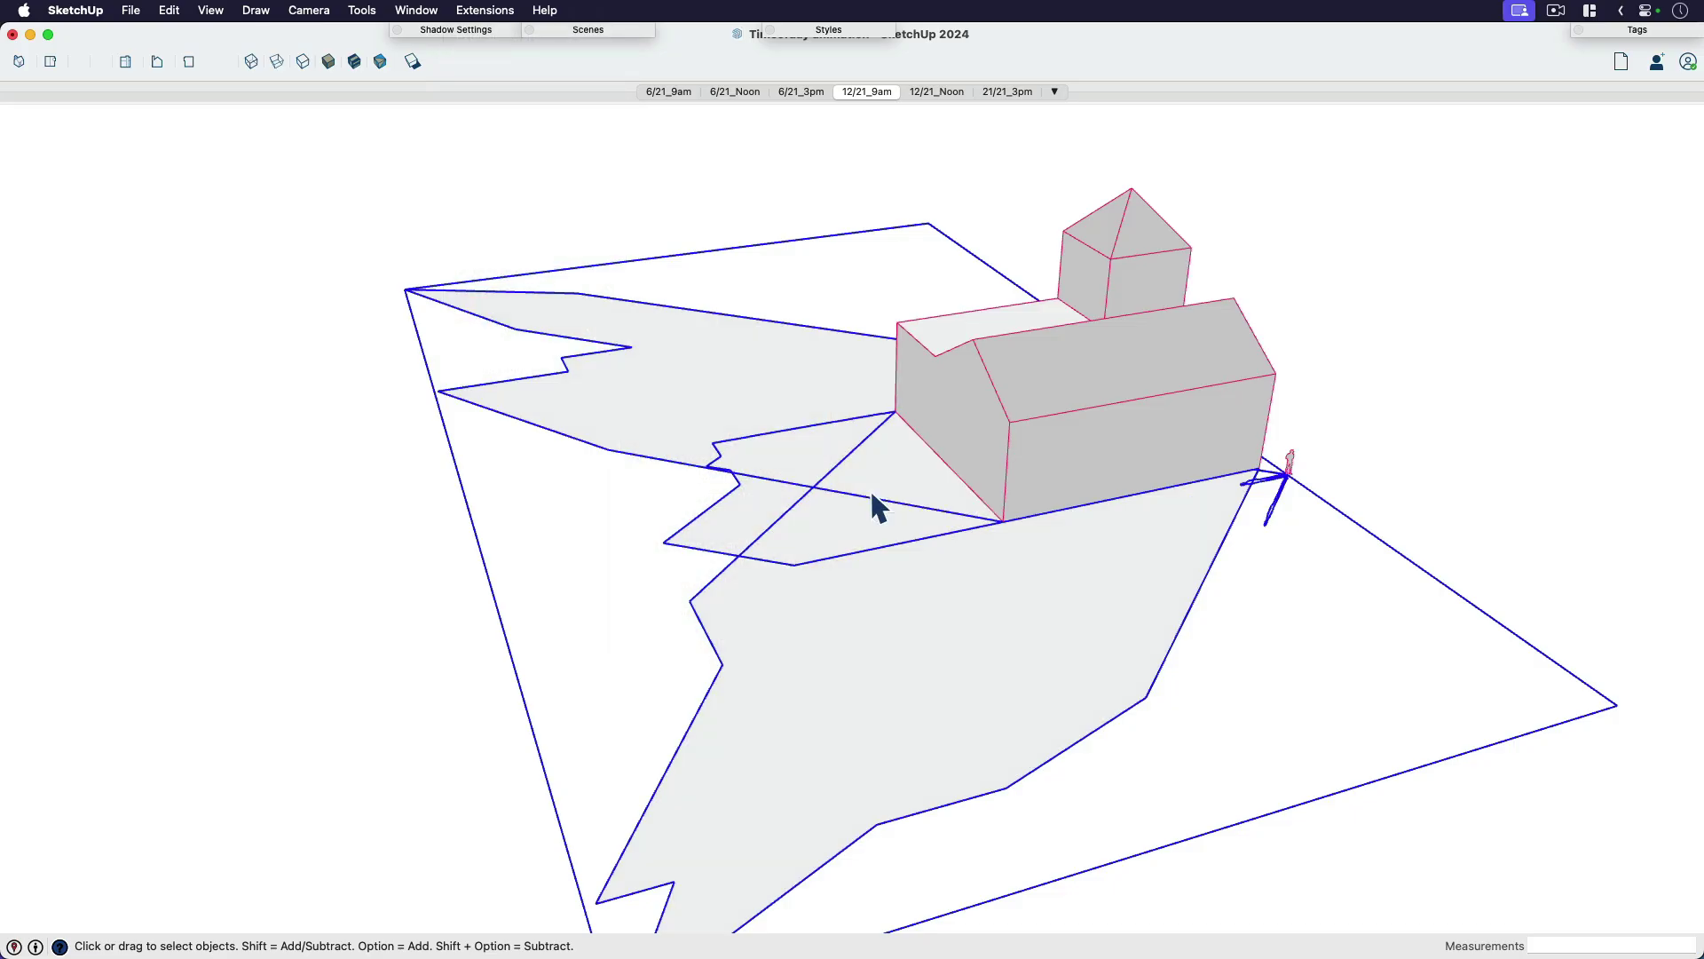
{"action": "scroll", "coordinate": [875, 506], "scroll_direction": "down", "scroll_amount": 5}
{"action": "middle_click_drag", "start_coordinate": [828, 634], "coordinate": [1438, 669]}
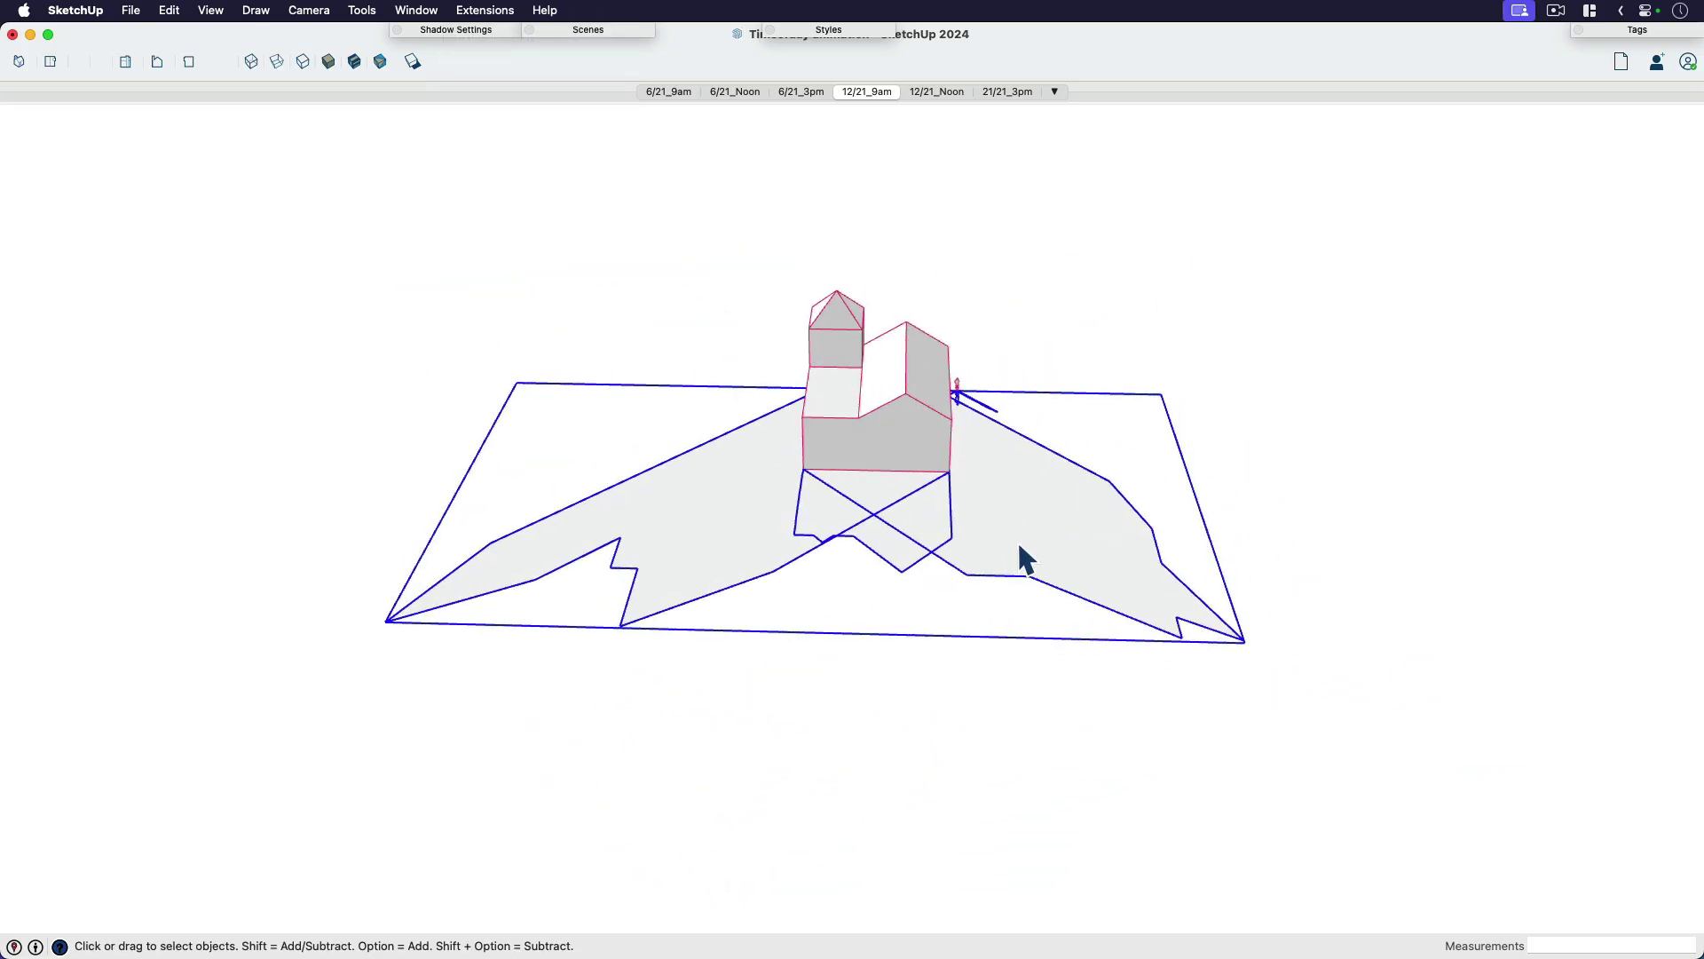
Explode the 9am, noon and 3pm shadow groups together inside the shadow group so their faces merge
{"action": "middle_click_drag", "start_coordinate": [1020, 559], "coordinate": [1012, 556]}
{"action": "left_click", "coordinate": [991, 529]}
{"action": "left_click", "coordinate": [984, 511]}
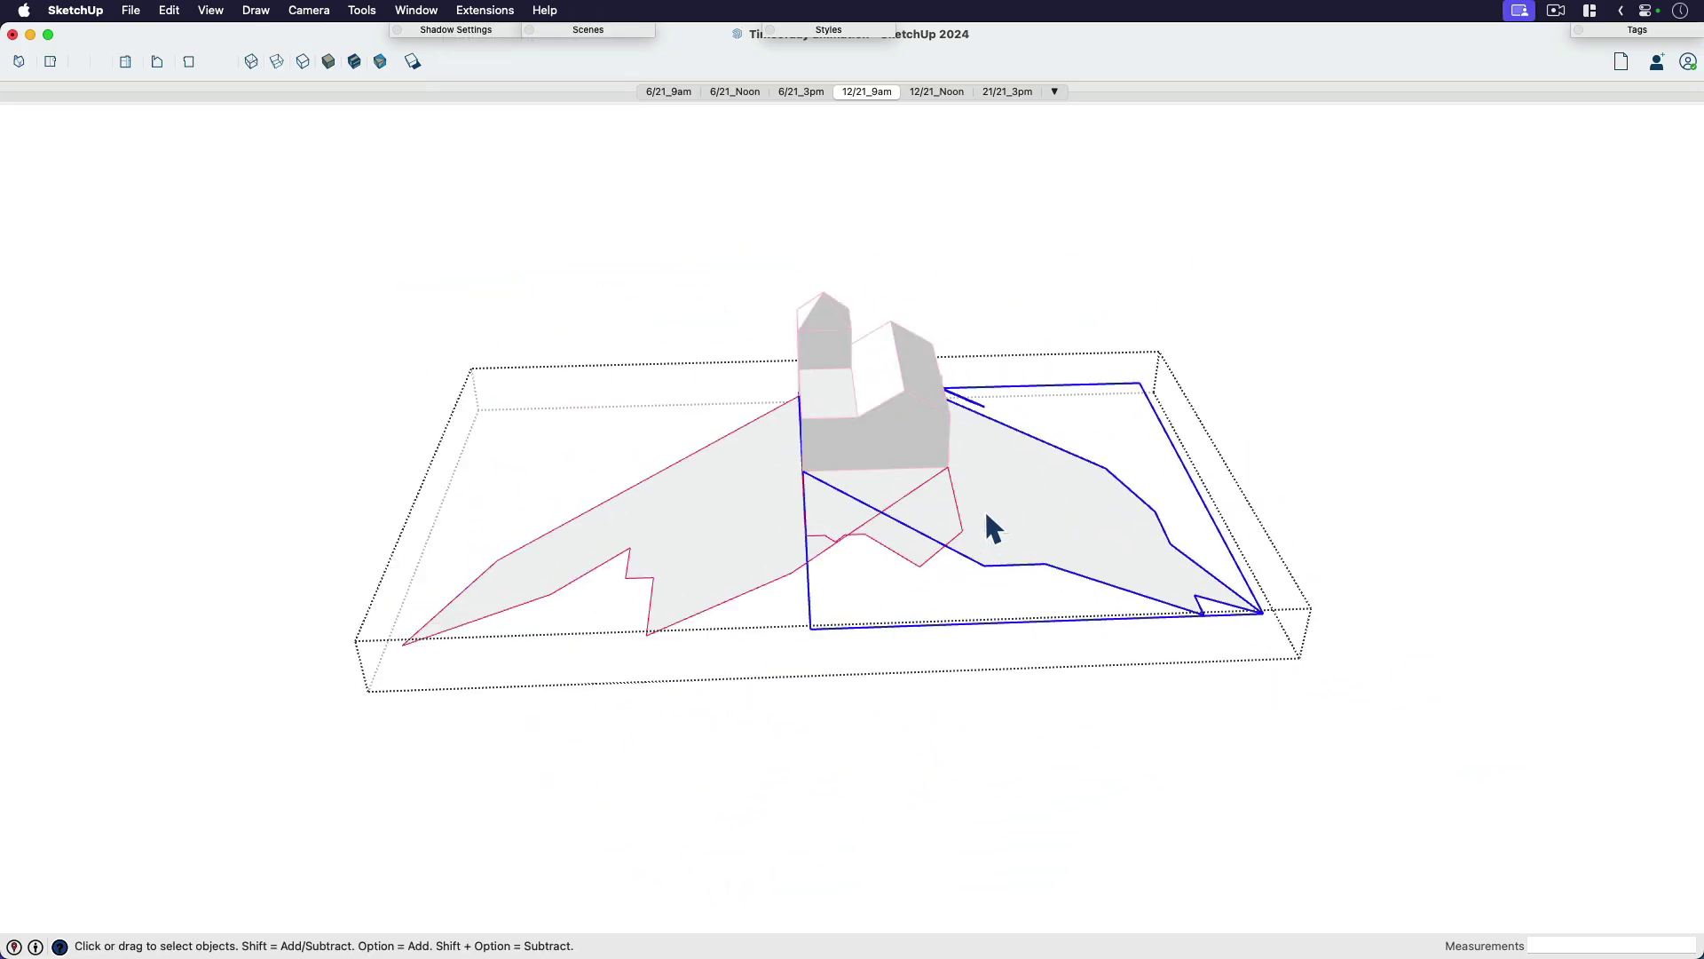
{"action": "left_click", "coordinate": [921, 545], "text": "shift"}
{"action": "left_click", "coordinate": [788, 540], "text": "shift"}
{"action": "right_click", "coordinate": [780, 539]}
{"action": "left_click", "coordinate": [830, 568]}
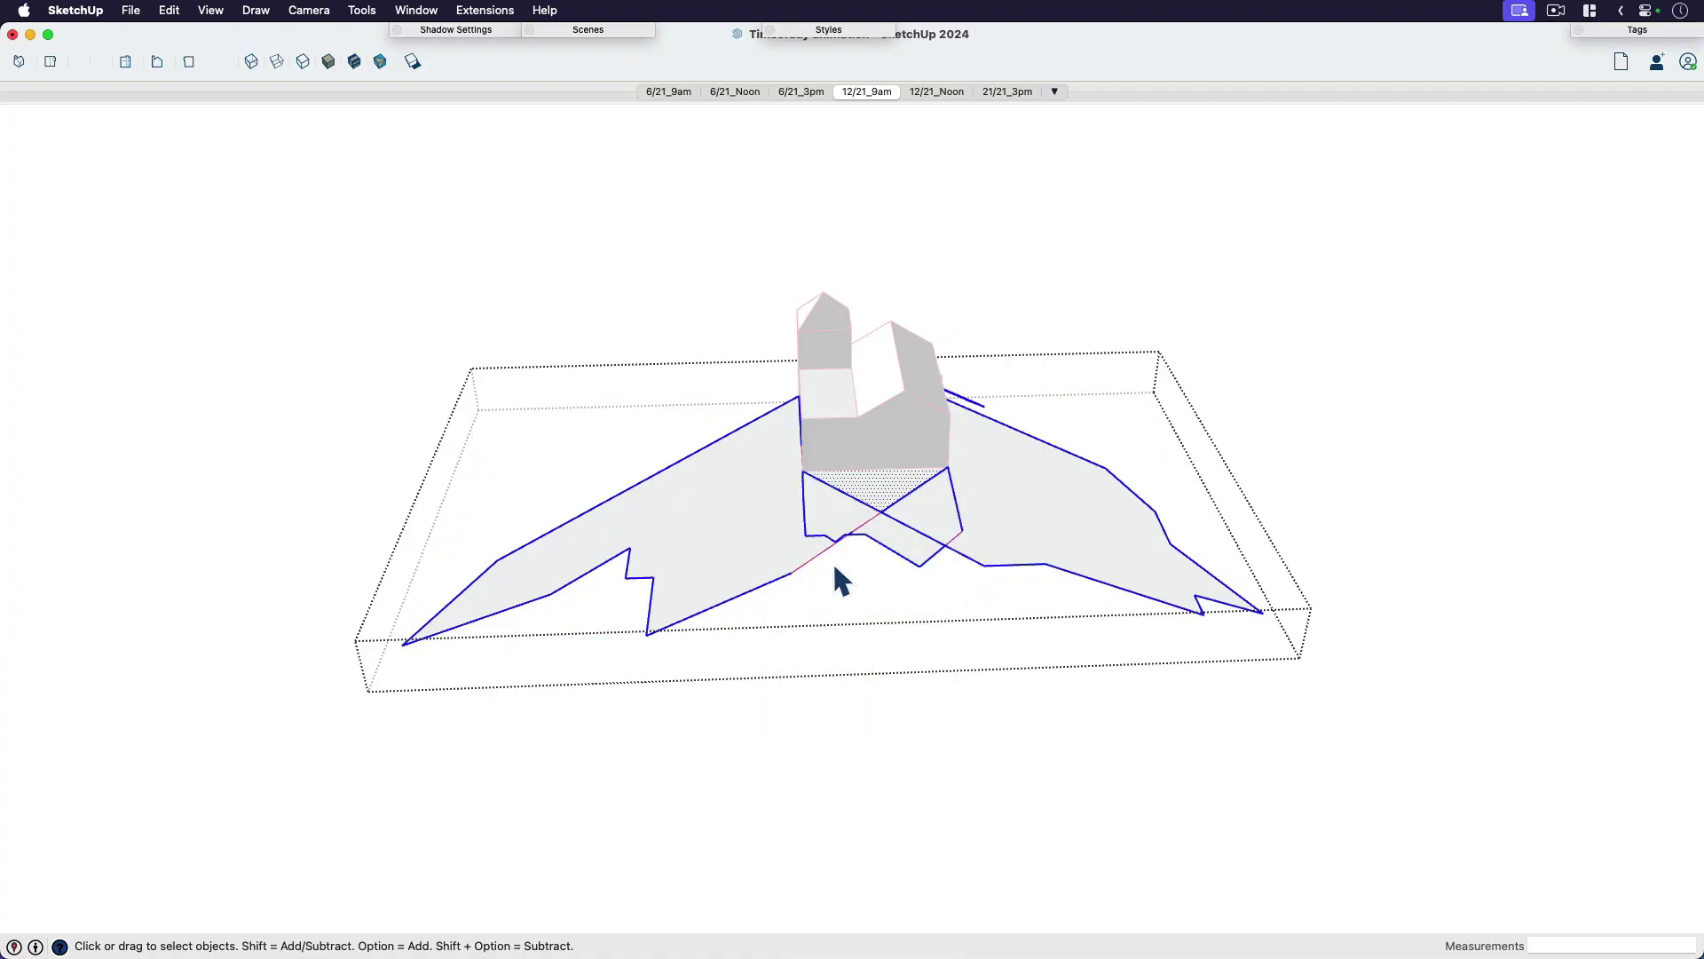
Select the face where the 3pm and noon shadows overlap to check the split, and close the shadow group
{"action": "left_click", "coordinate": [831, 515]}
{"action": "scroll", "coordinate": [925, 493], "scroll_direction": "up", "scroll_amount": 3}
{"action": "middle_click_drag", "start_coordinate": [925, 493], "coordinate": [1029, 510]}
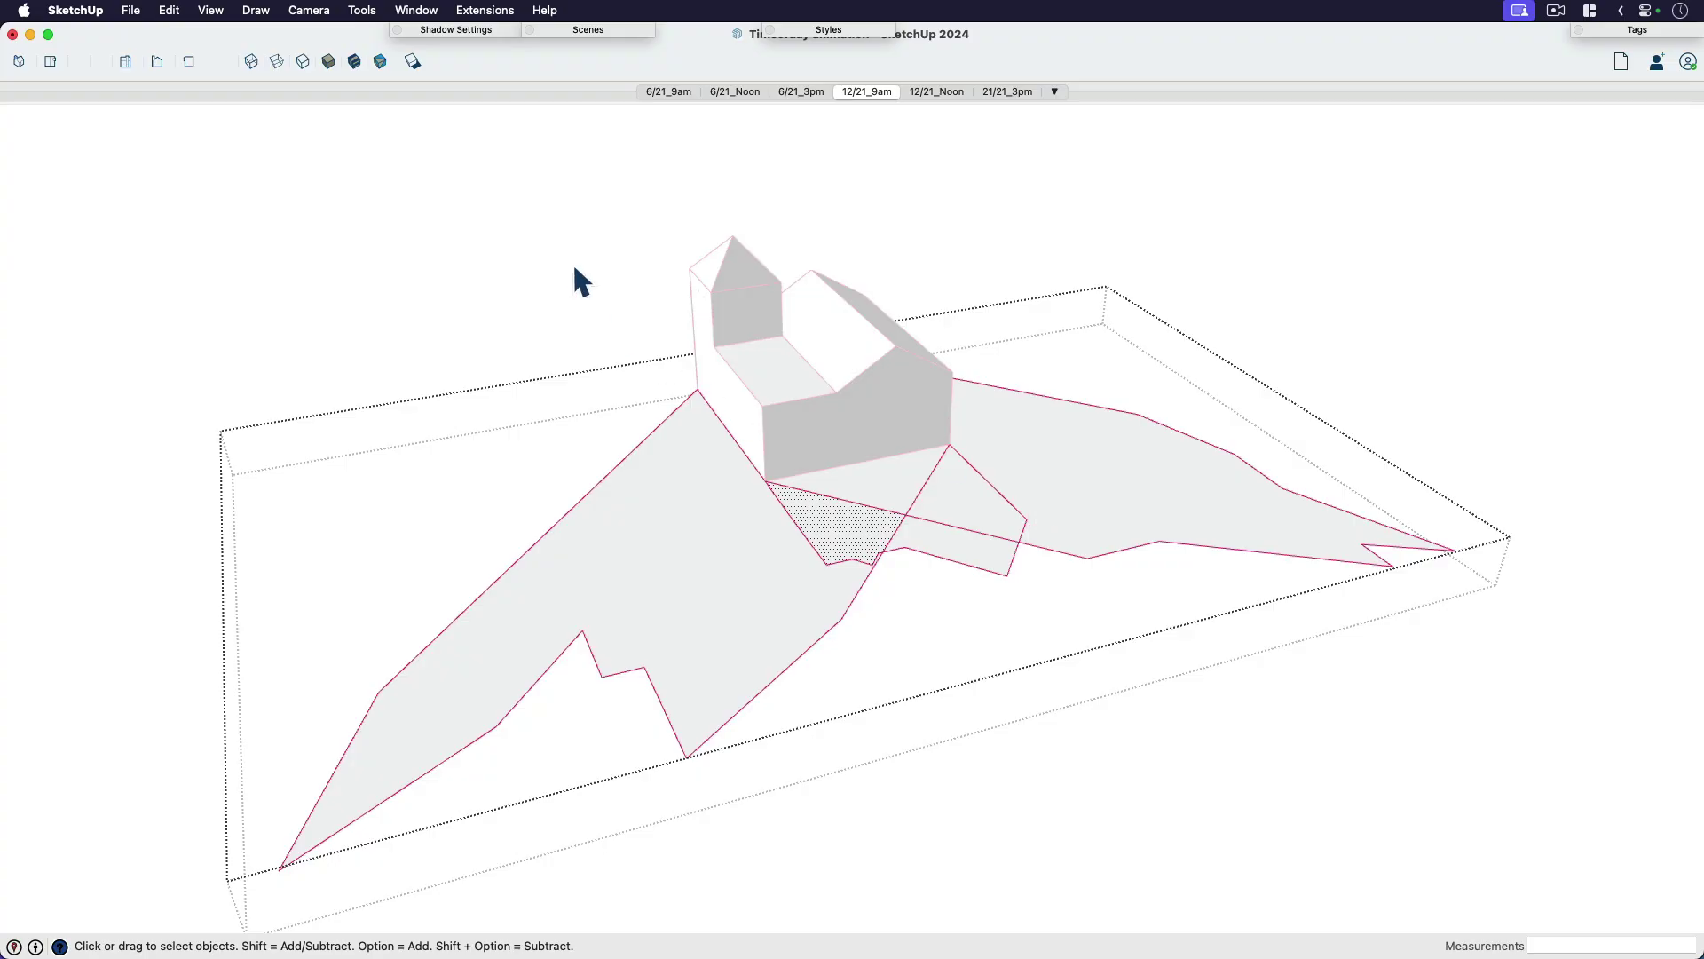
{"action": "middle_click_drag", "start_coordinate": [577, 275], "coordinate": [1004, 497]}
{"action": "scroll", "coordinate": [958, 478], "scroll_direction": "up", "scroll_amount": 2}
{"action": "double_click", "coordinate": [927, 464]}
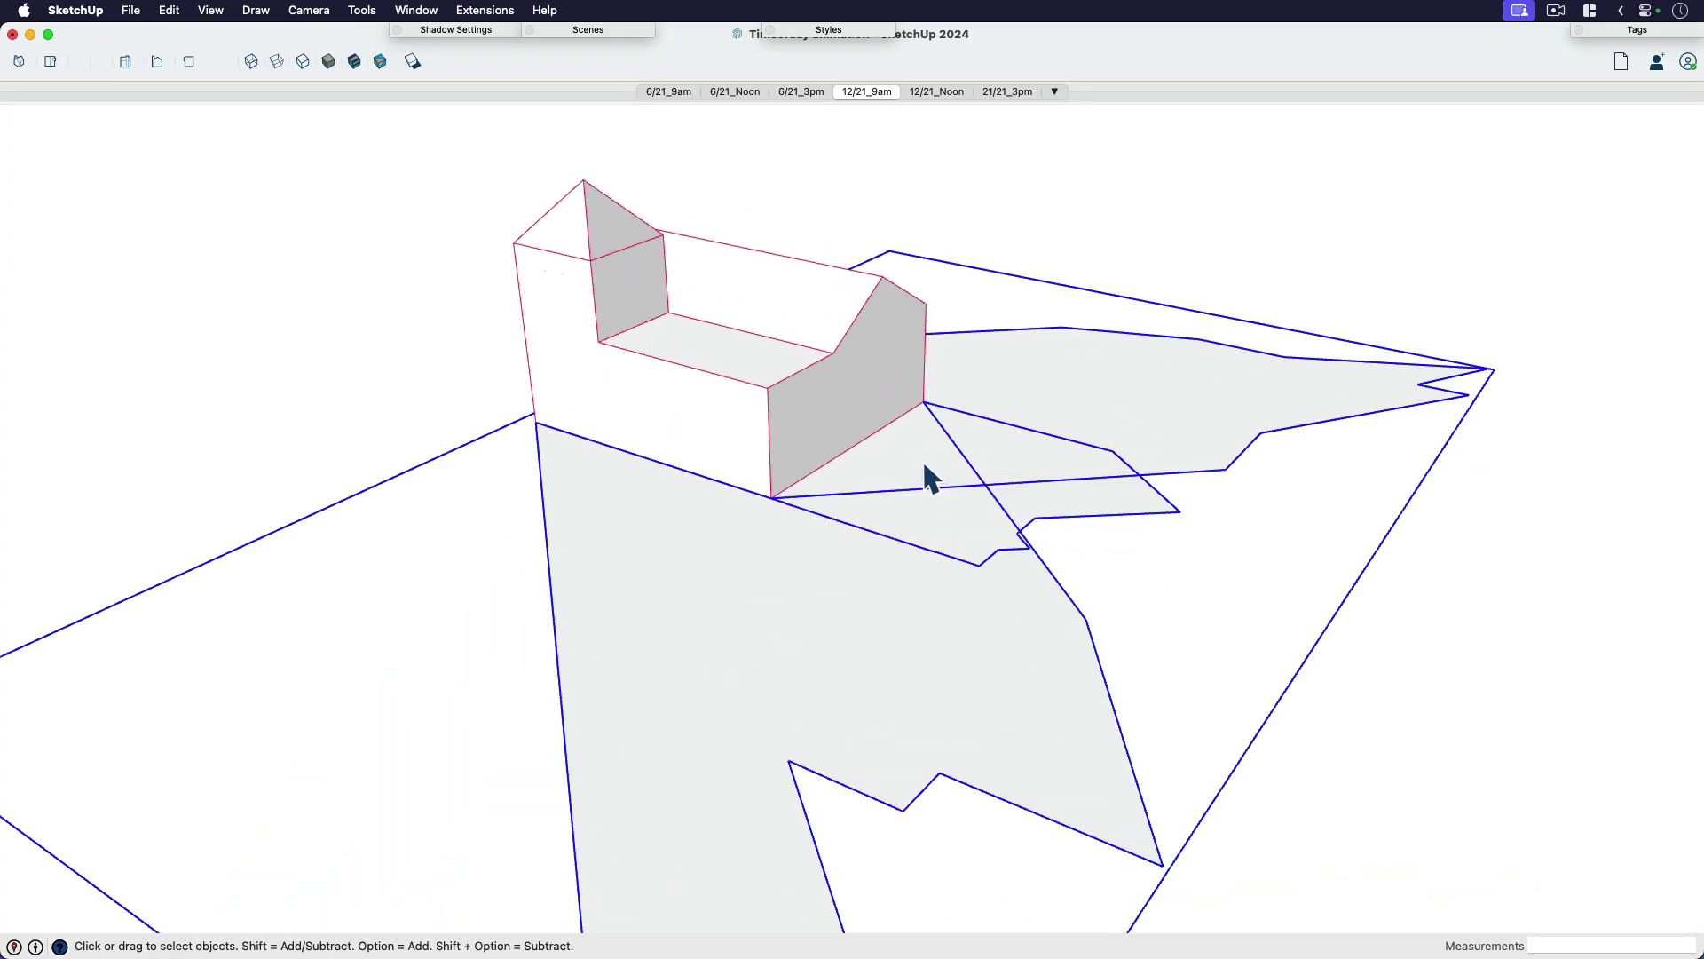
Try the Sky colour on the 3pm shadow face, and paint it and the 9am shadow face with the saved light teal colour
{"action": "left_click", "coordinate": [852, 541]}
{"action": "scroll", "coordinate": [854, 538], "scroll_direction": "down", "scroll_amount": 2}
{"action": "key", "text": "b"}
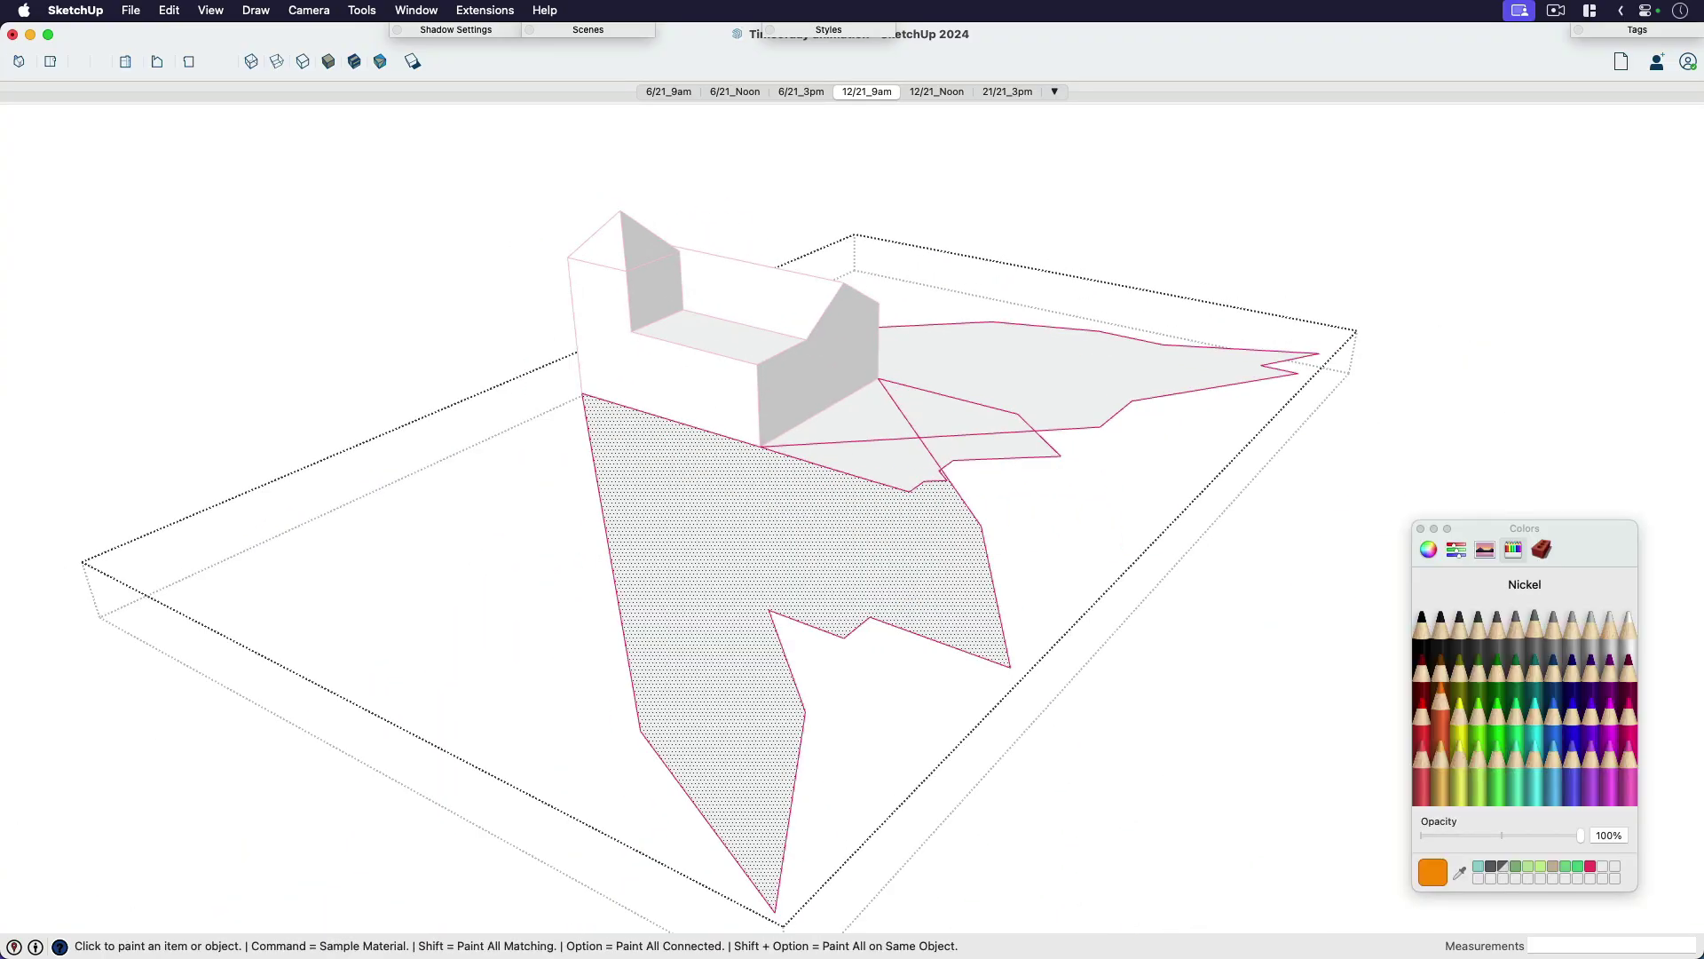
{"action": "left_click", "coordinate": [870, 551]}
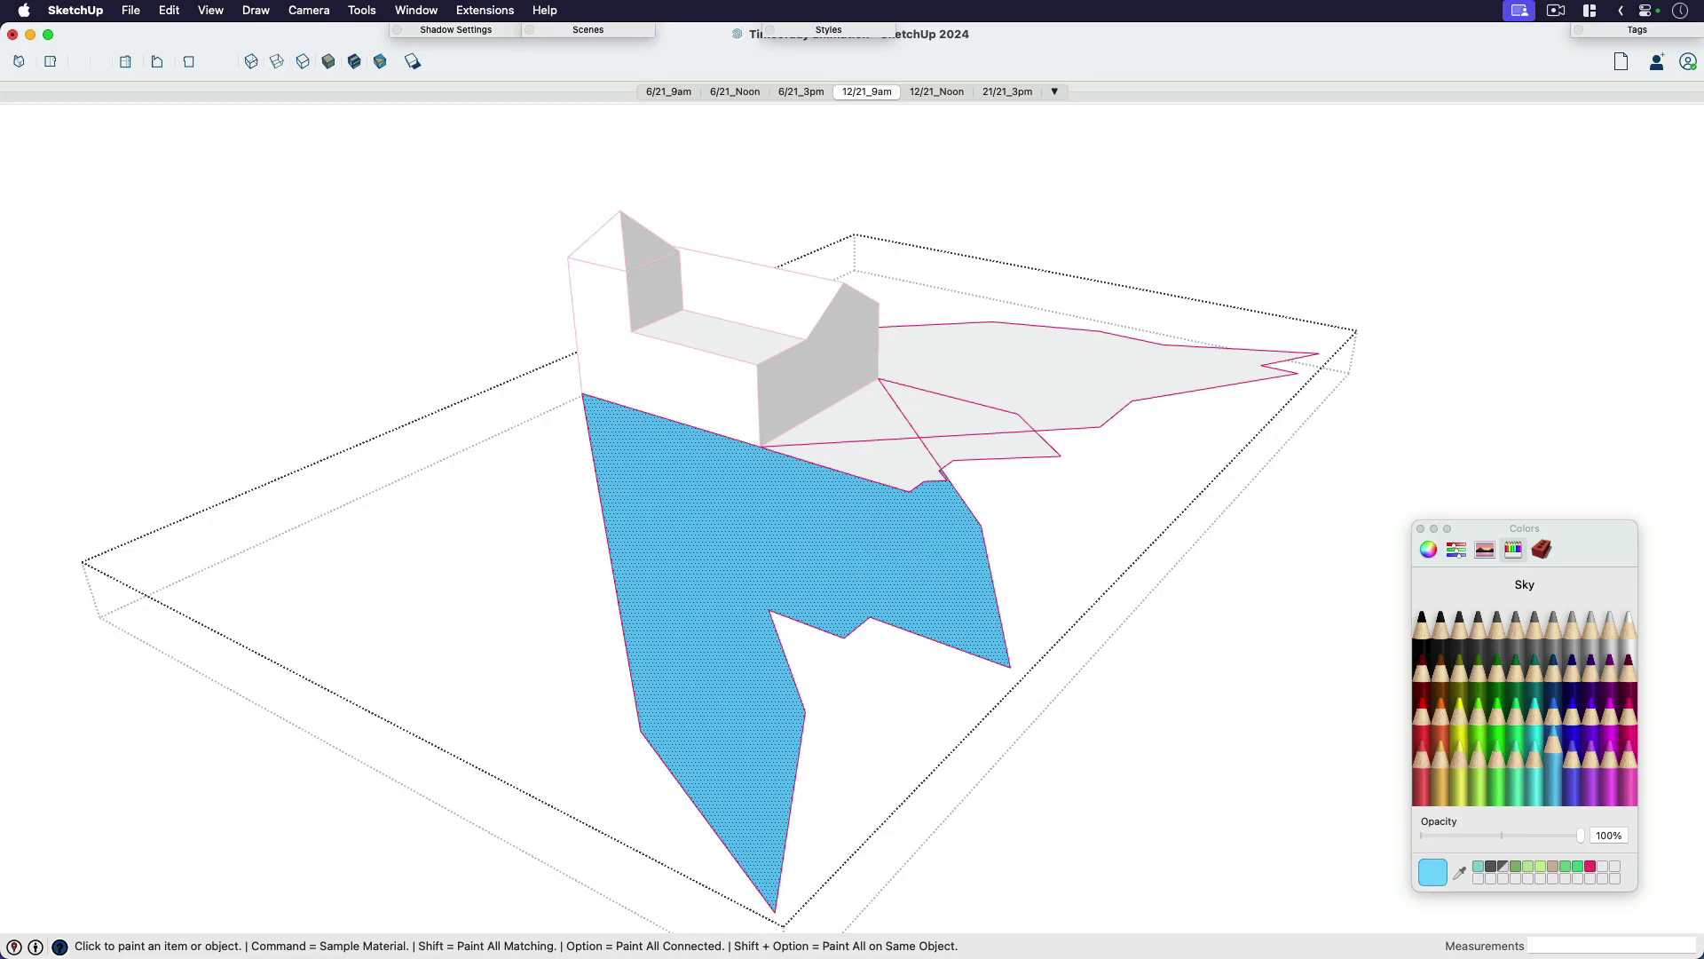
{"action": "left_click", "coordinate": [1478, 865]}
{"action": "left_click", "coordinate": [971, 581]}
{"action": "left_click", "coordinate": [1065, 400]}
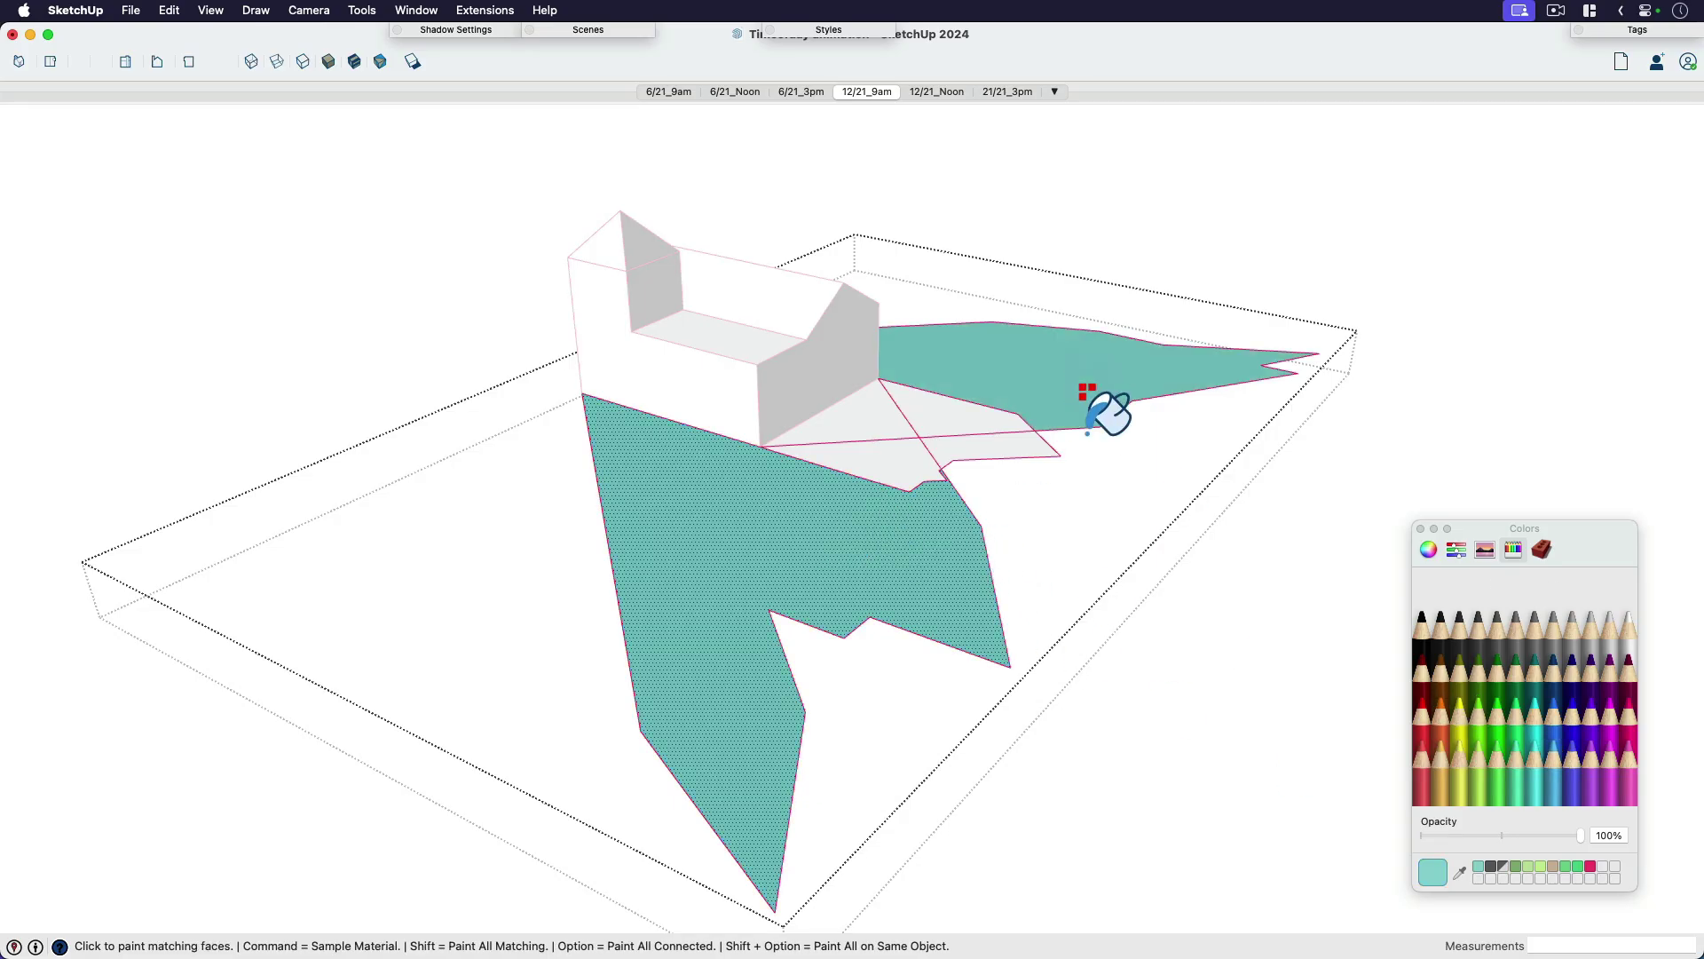
{"action": "mouse_move", "coordinate": [1236, 559]}
{"action": "middle_mouse_down"}
{"action": "mouse_move", "coordinate": [822, 506]}
{"action": "mouse_move", "coordinate": [787, 601]}
{"action": "mouse_move", "coordinate": [1085, 356]}
{"action": "mouse_move", "coordinate": [939, 423]}
{"action": "mouse_move", "coordinate": [1046, 524]}
{"action": "mouse_move", "coordinate": [939, 484]}
{"action": "middle_mouse_up"}
{"action": "key", "text": "space"}
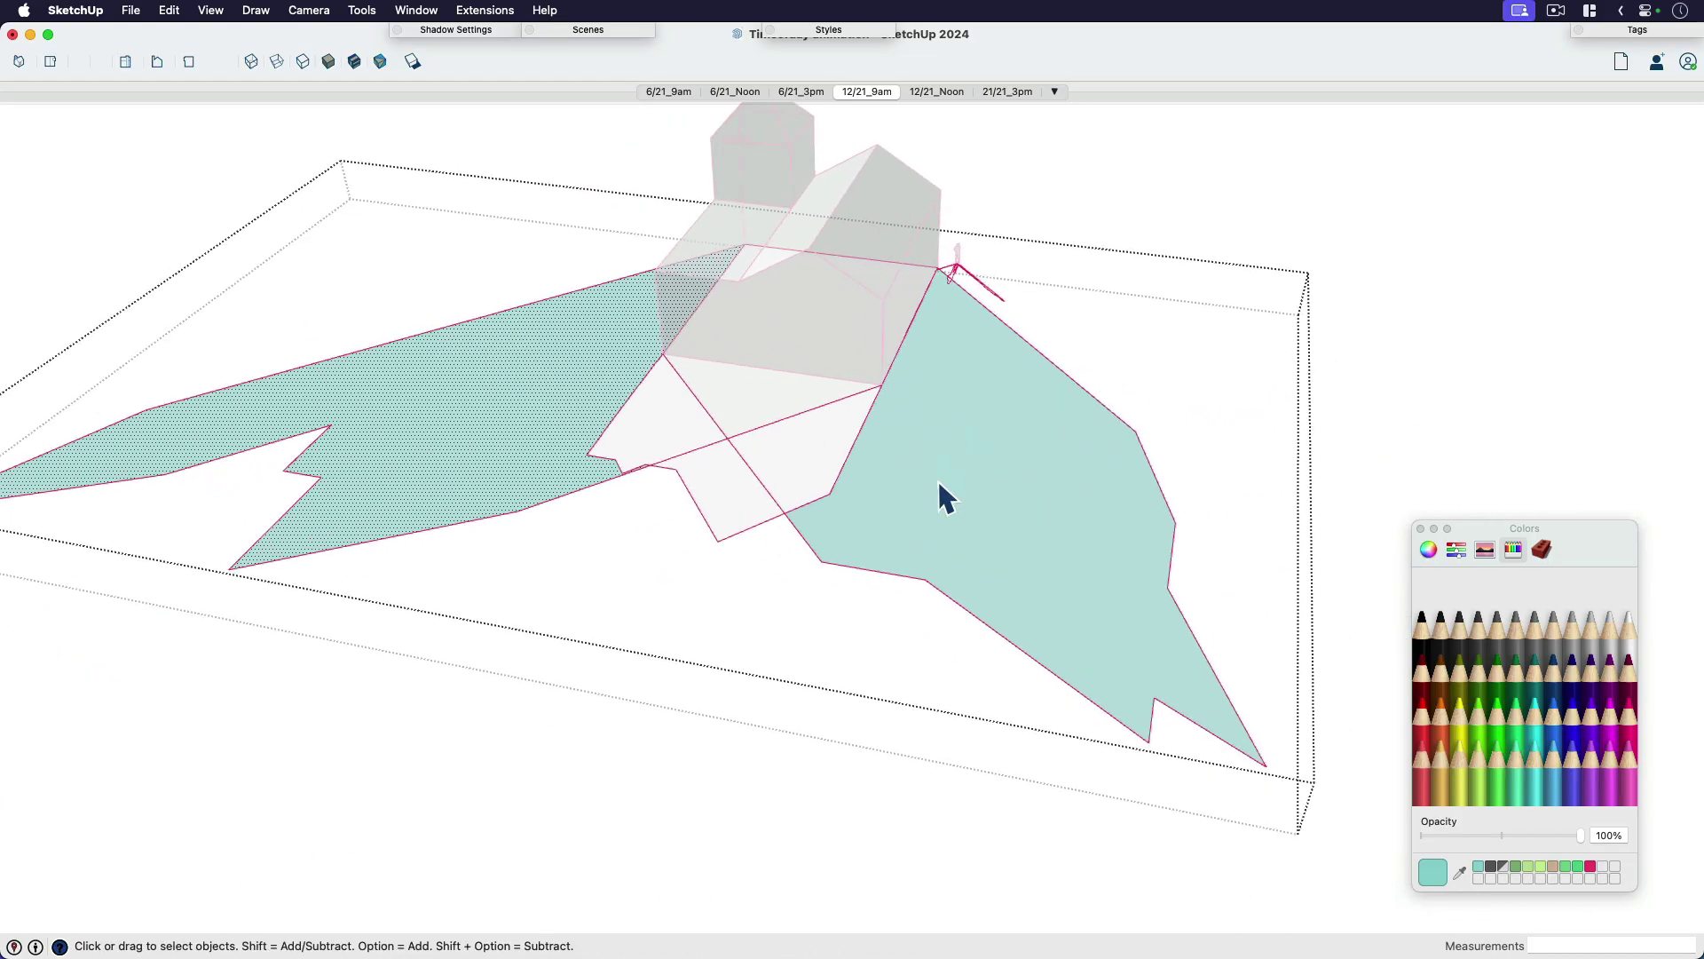
Select the 9am shadow face and the 3pm shadow face in turn to examine their extents
{"action": "left_click", "coordinate": [1019, 485]}
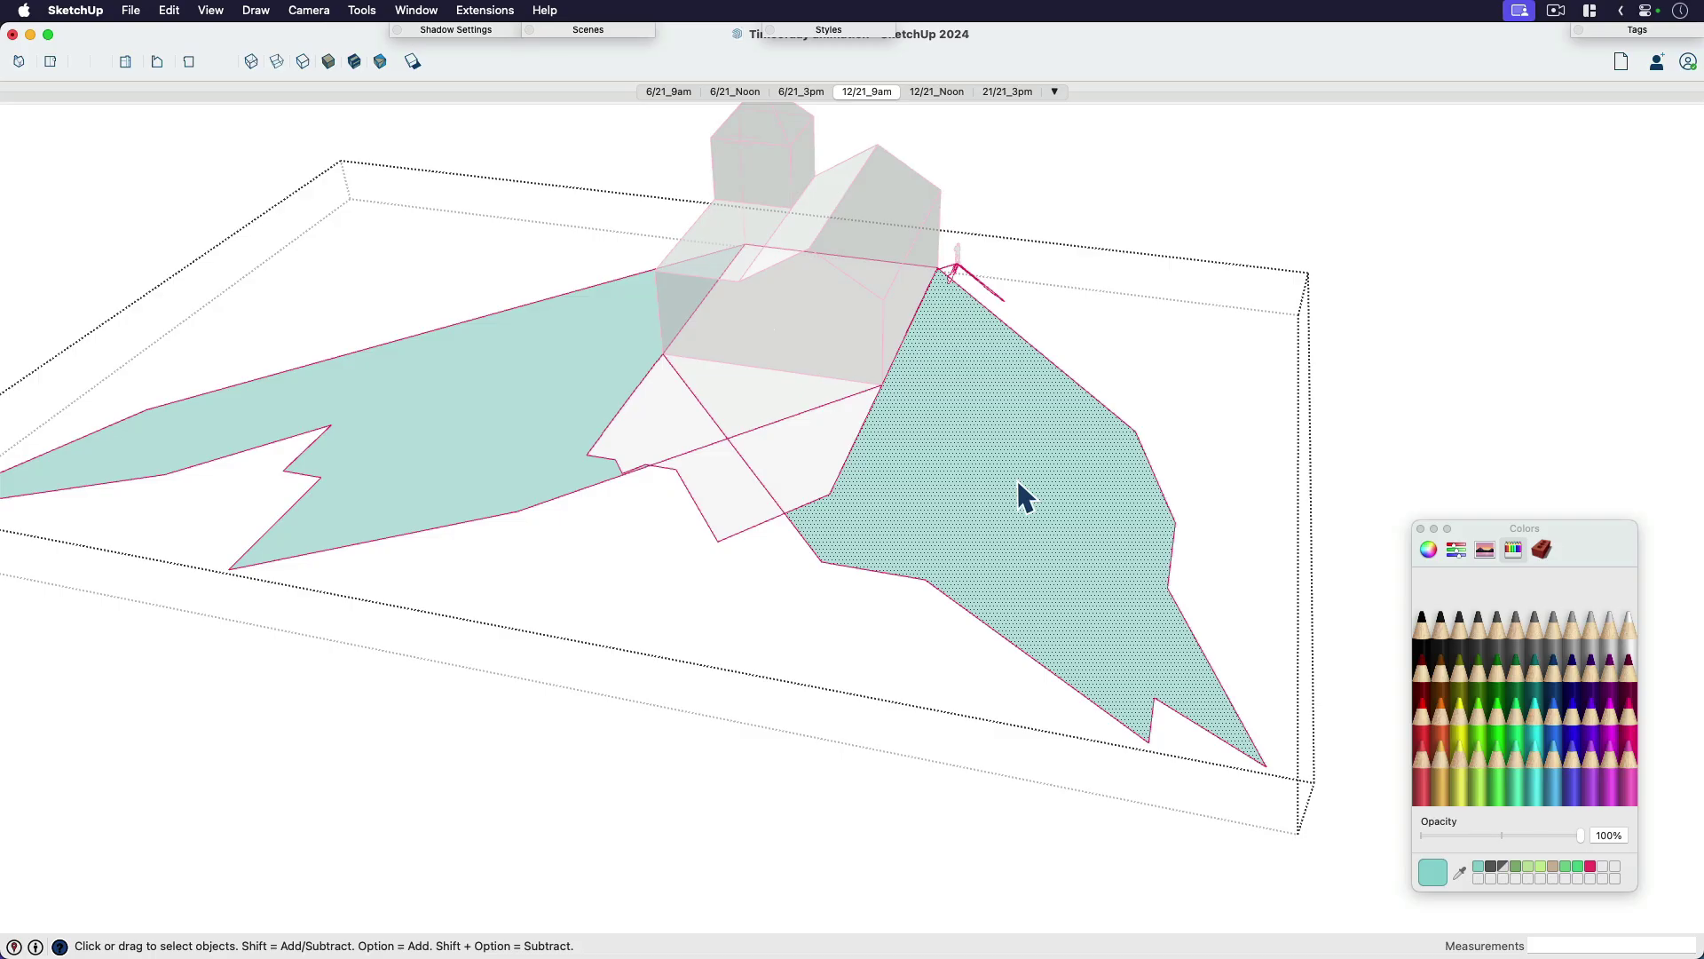
{"action": "scroll", "coordinate": [976, 490], "scroll_direction": "down", "scroll_amount": 3}
{"action": "left_click", "coordinate": [651, 437]}
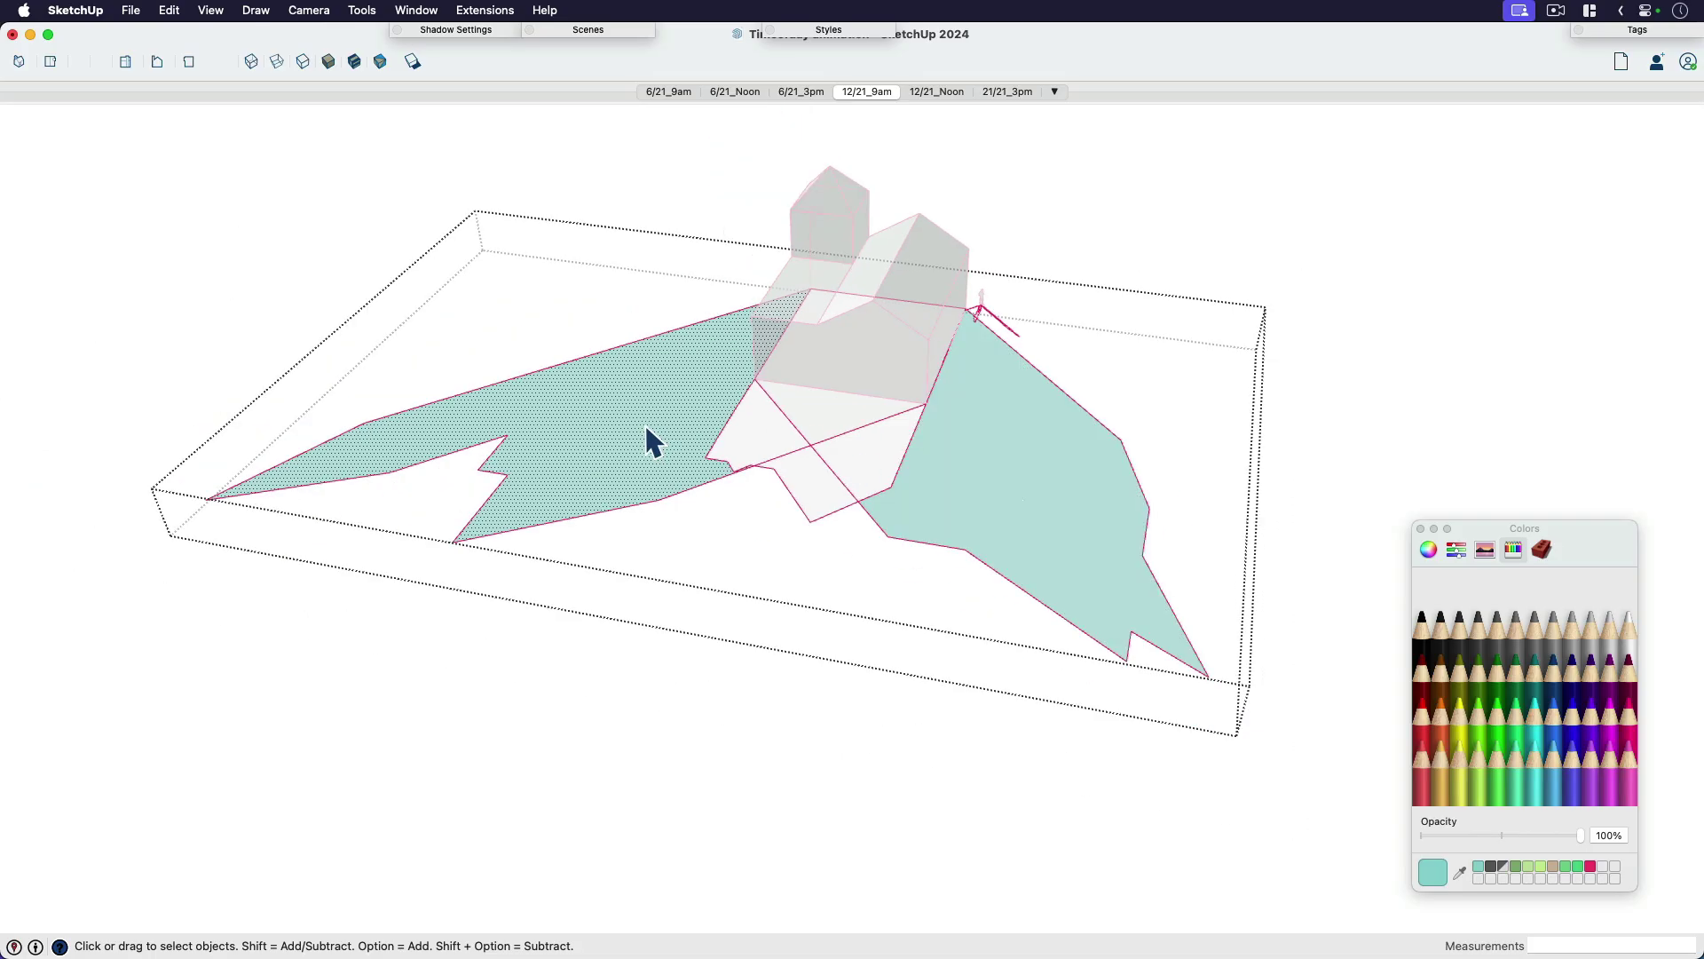
{"action": "scroll", "coordinate": [851, 388], "scroll_direction": "up", "scroll_amount": 5}
Paint the central face at the building, where all three shadows overlap, with the Orchid colour
{"action": "left_click", "coordinate": [827, 451]}
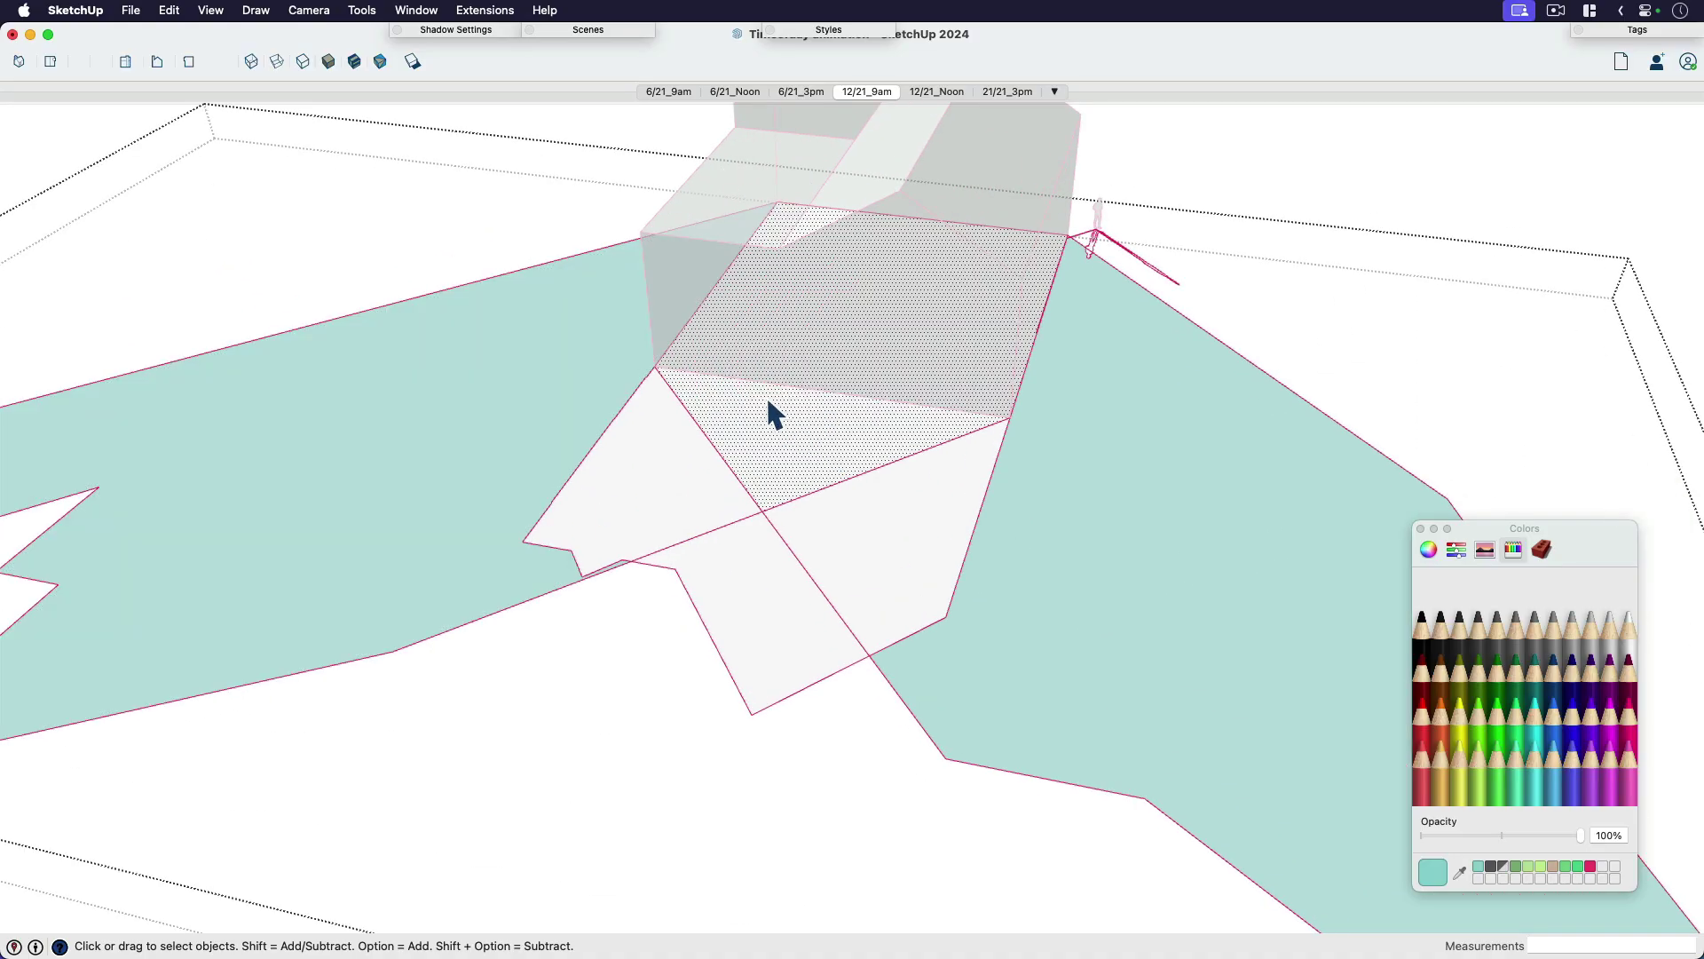
{"action": "middle_click_drag", "start_coordinate": [772, 411], "coordinate": [850, 426]}
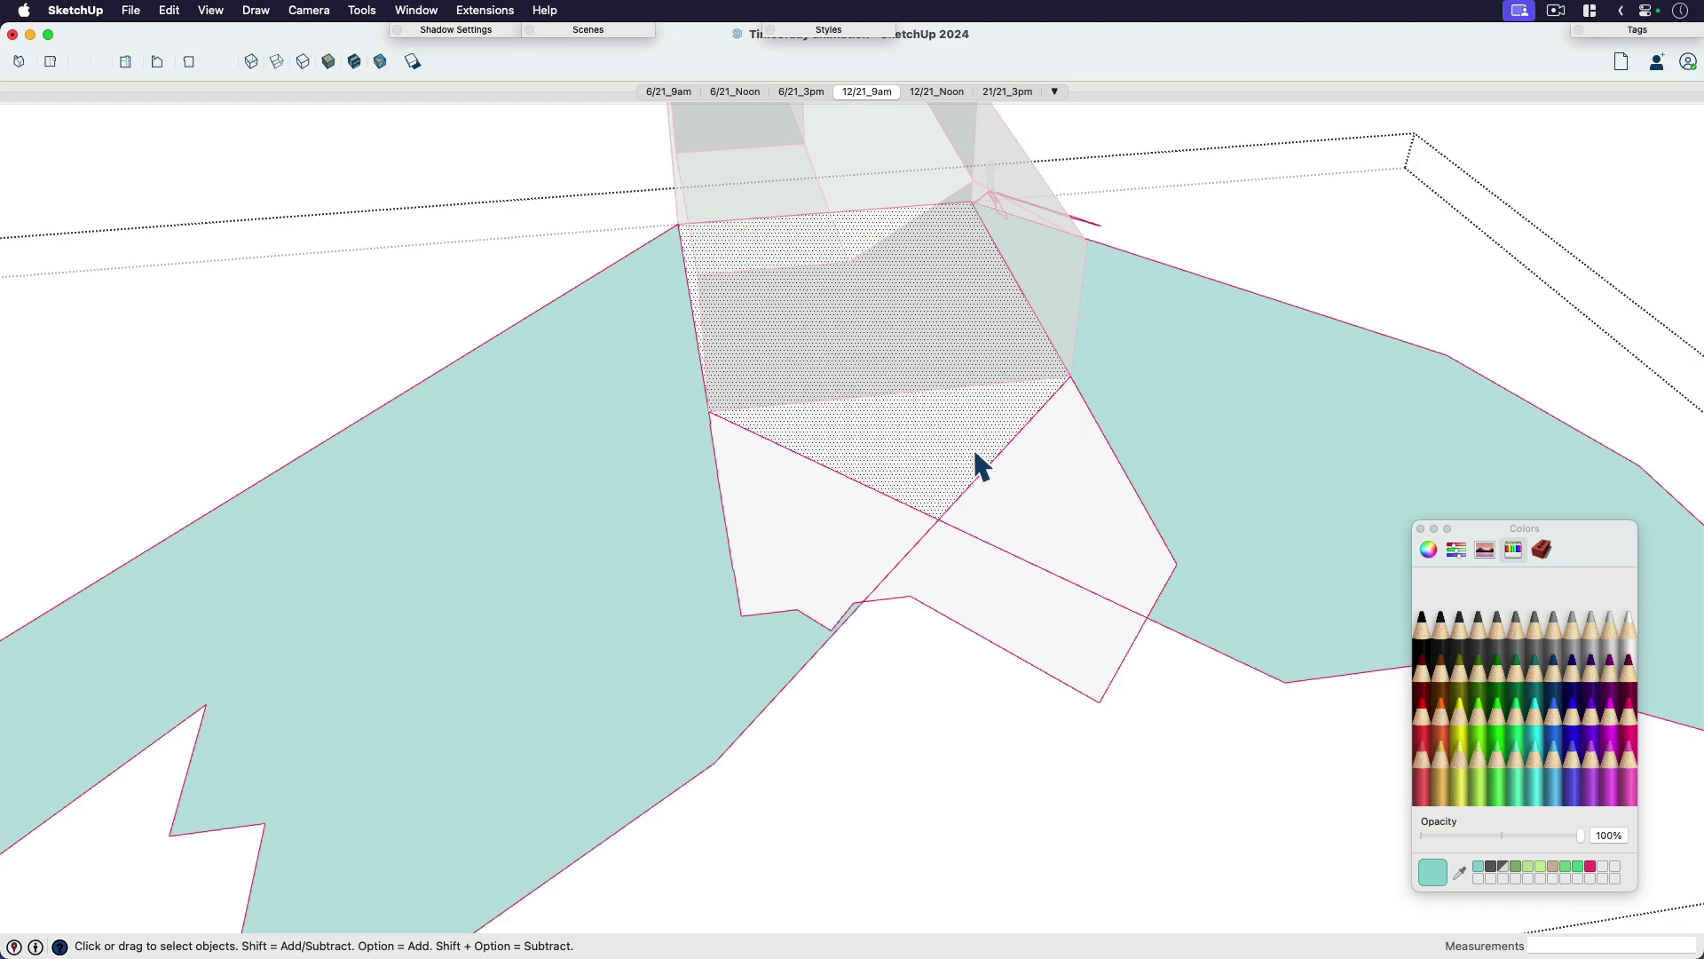
{"action": "left_click", "coordinate": [1572, 750]}
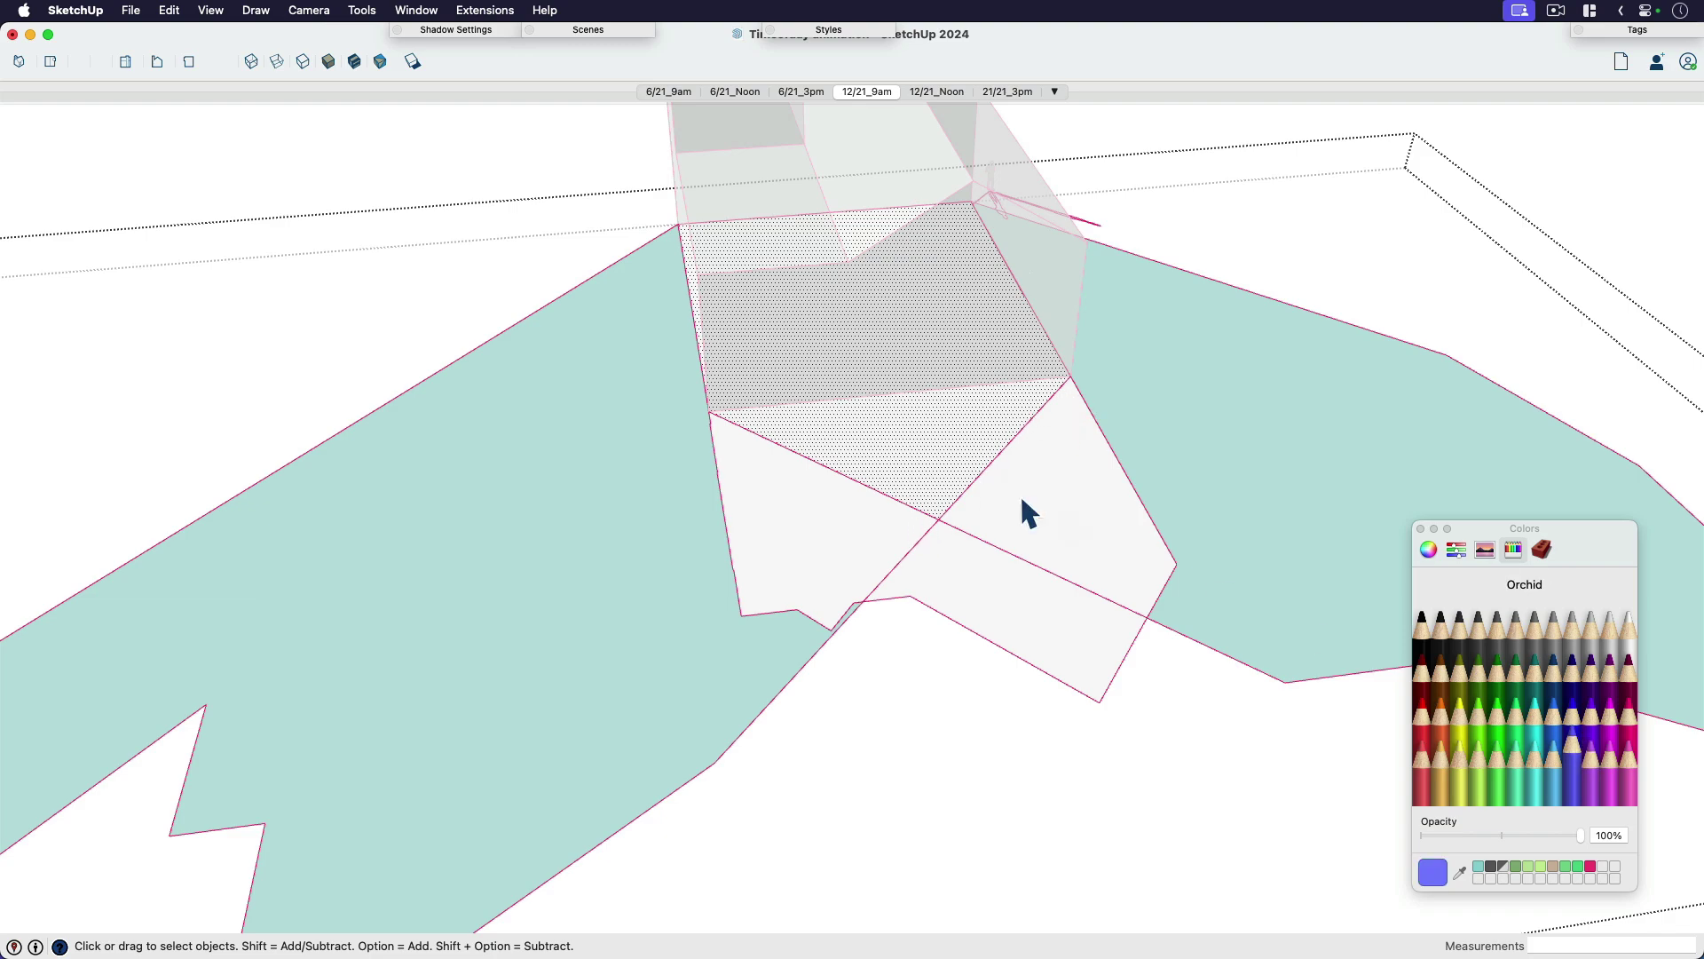
{"action": "left_click", "coordinate": [957, 449]}
{"action": "scroll", "coordinate": [825, 460], "scroll_direction": "down", "scroll_amount": 3}
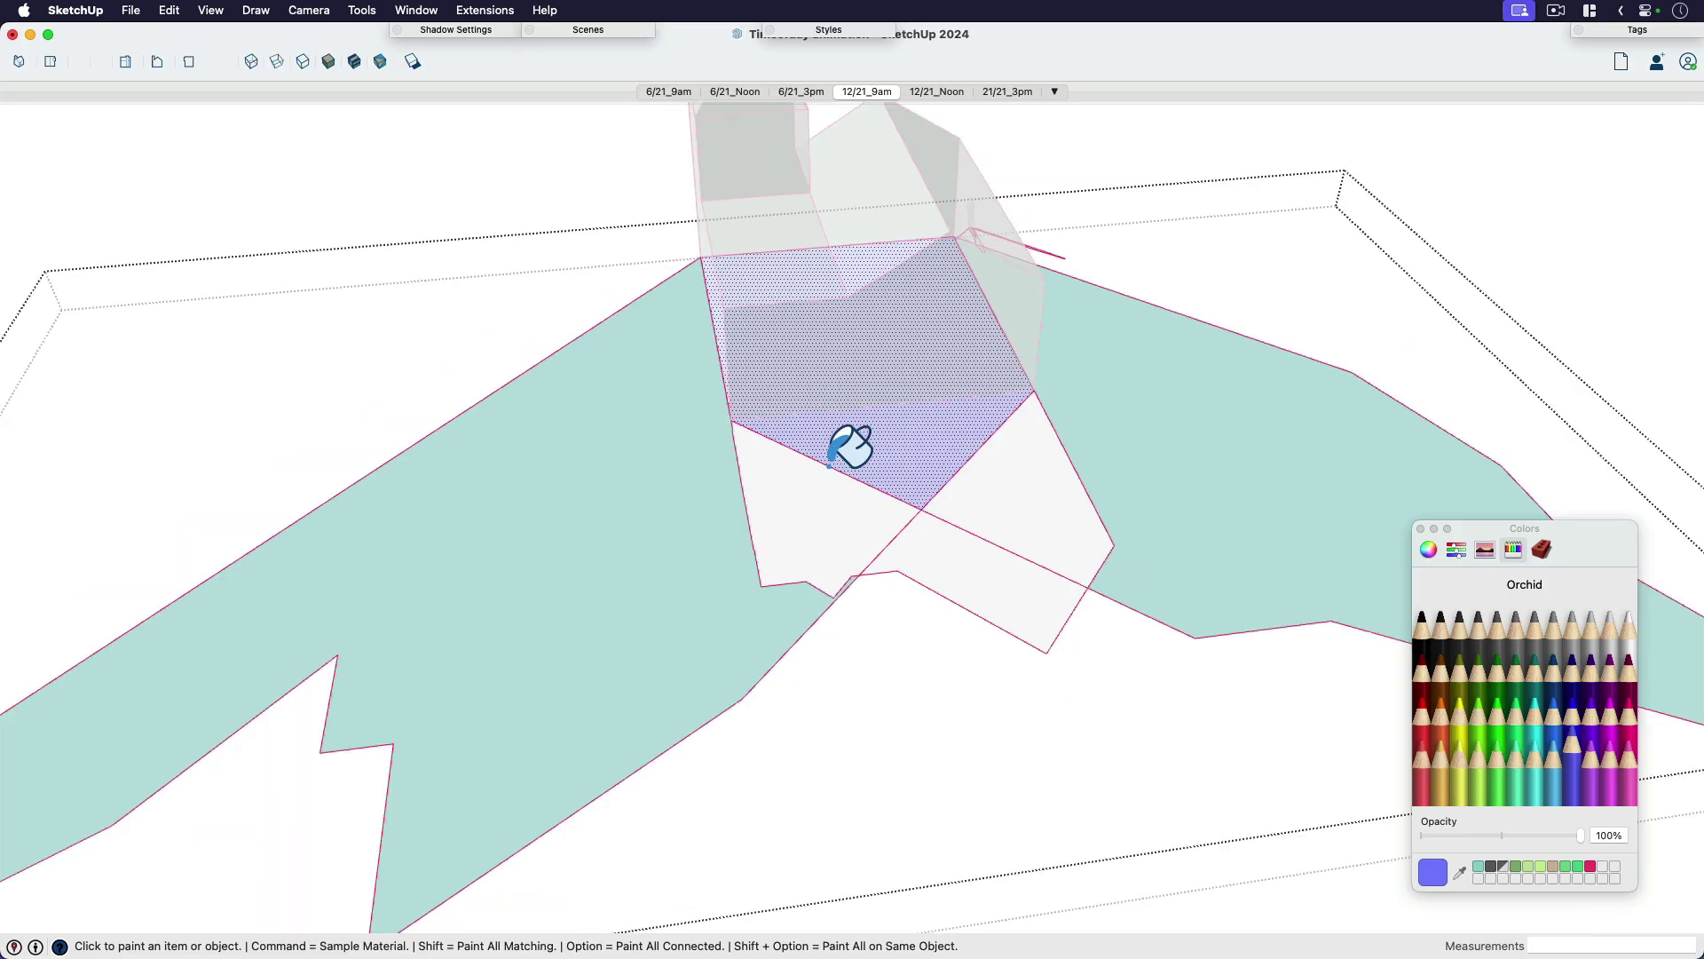
{"action": "middle_click_drag", "start_coordinate": [814, 468], "coordinate": [1305, 536]}
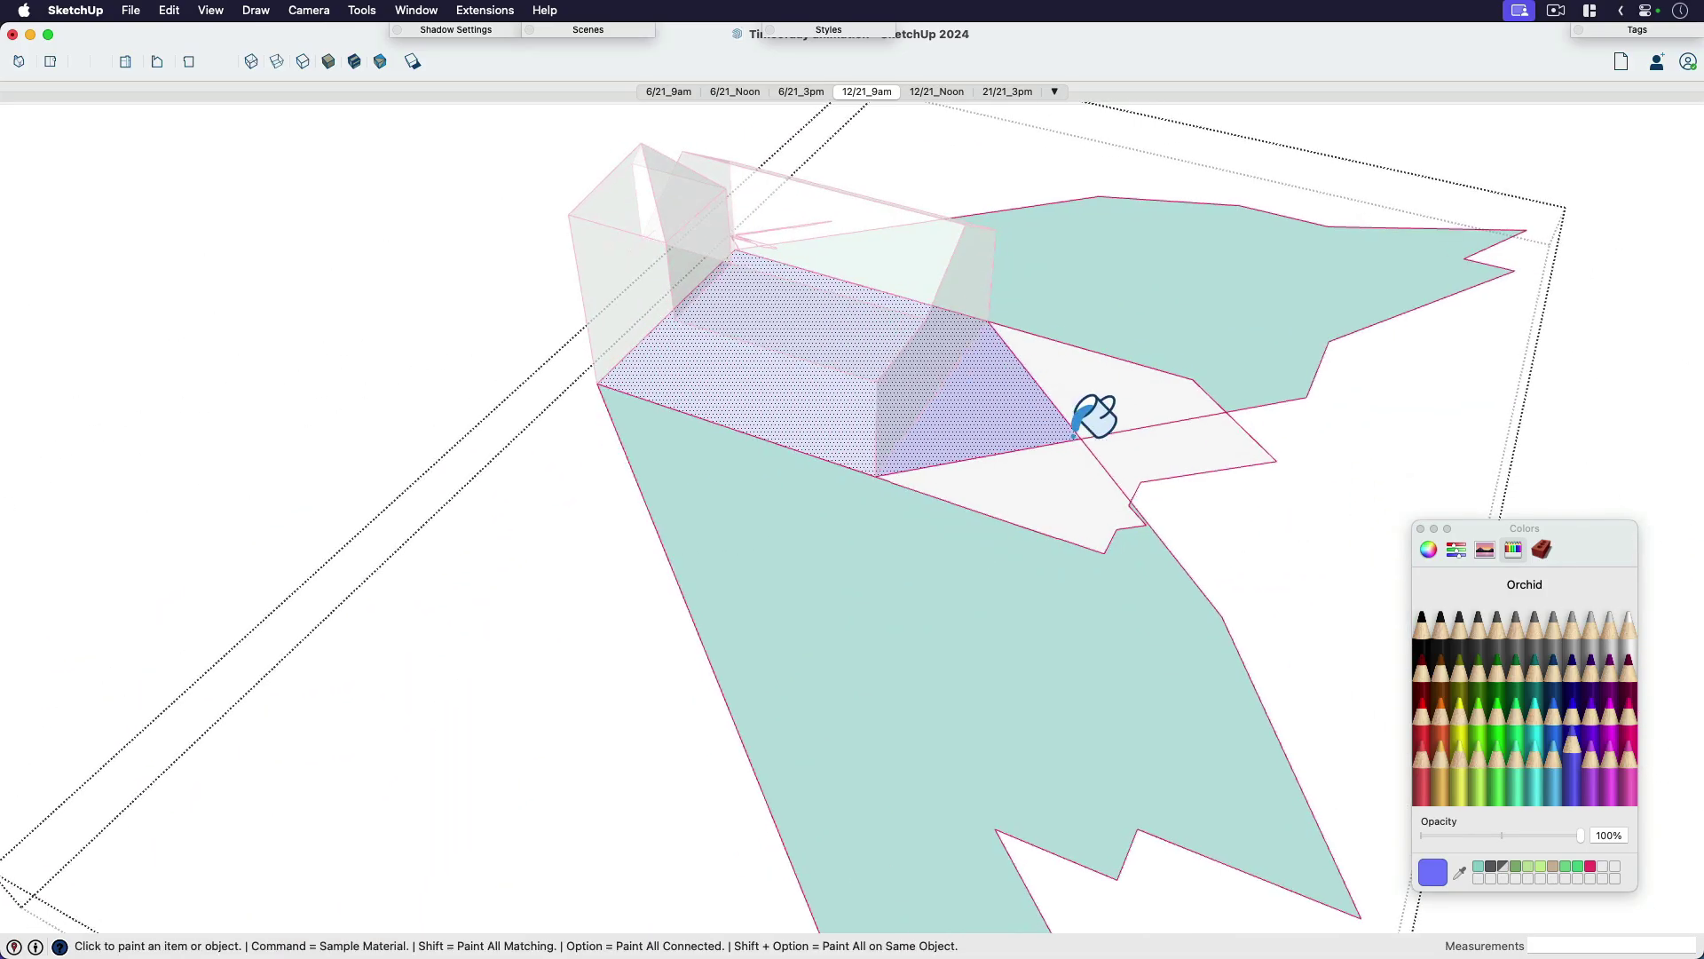
Select the noon-only face, the 9am face and the 3pm face one after another to compare the separate shadow areas
{"action": "key", "text": "space"}
{"action": "left_click", "coordinate": [1164, 461]}
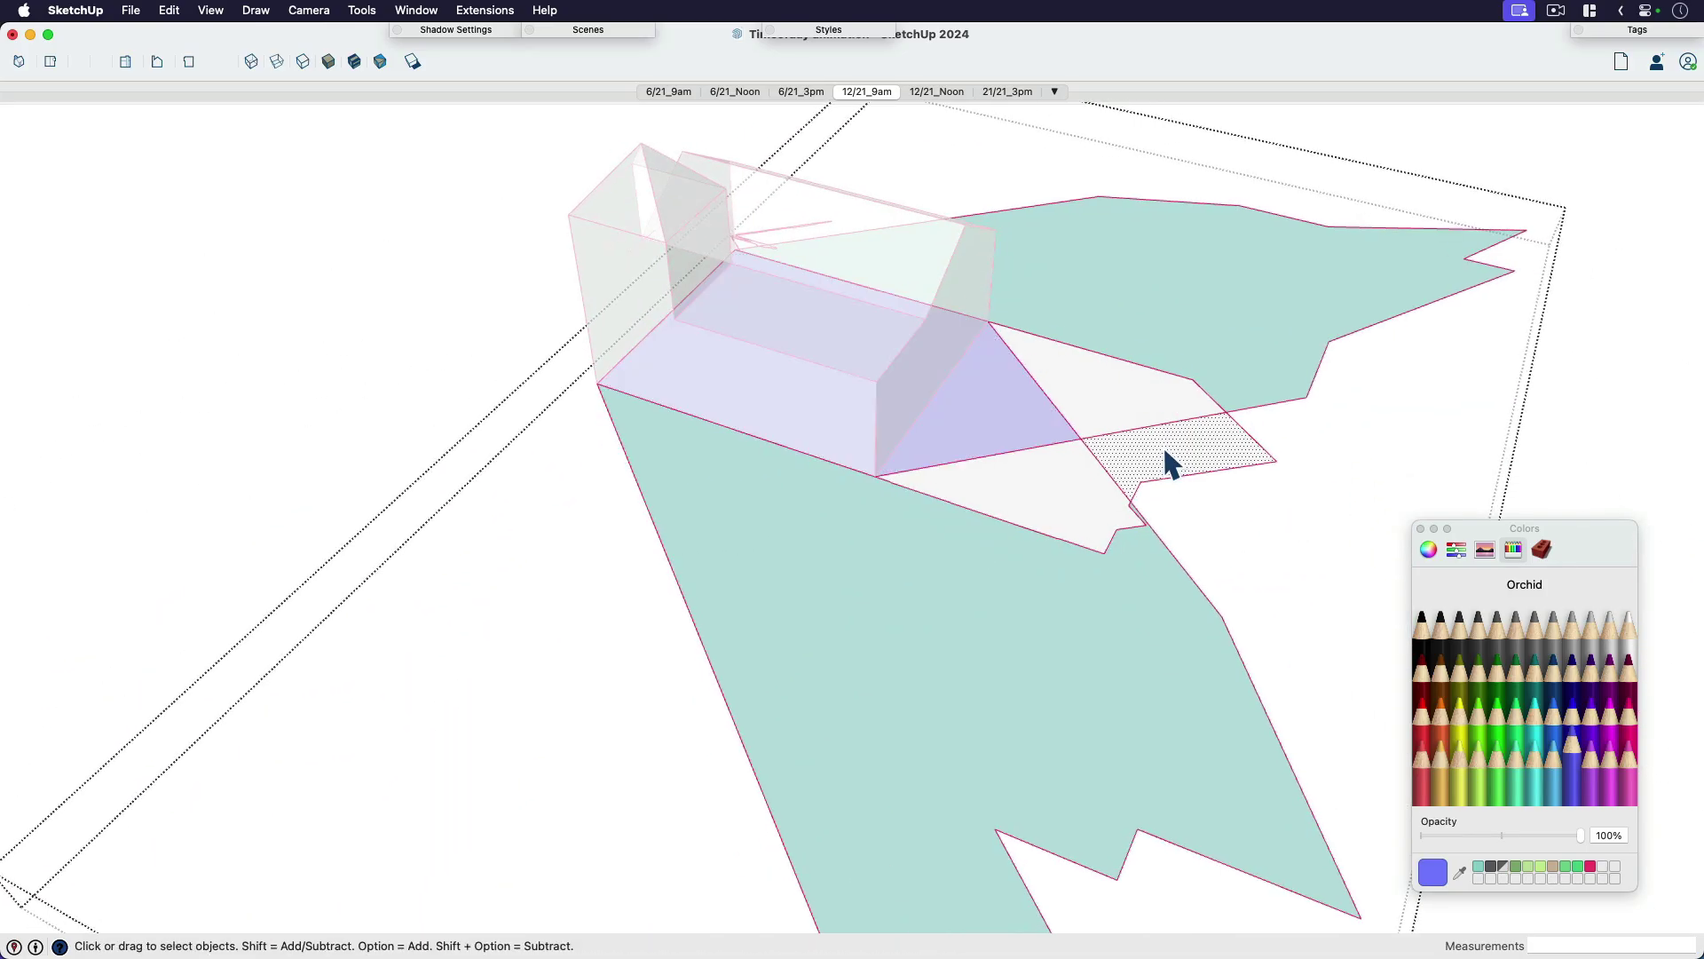
{"action": "left_click", "coordinate": [1261, 325]}
{"action": "left_click", "coordinate": [1145, 660]}
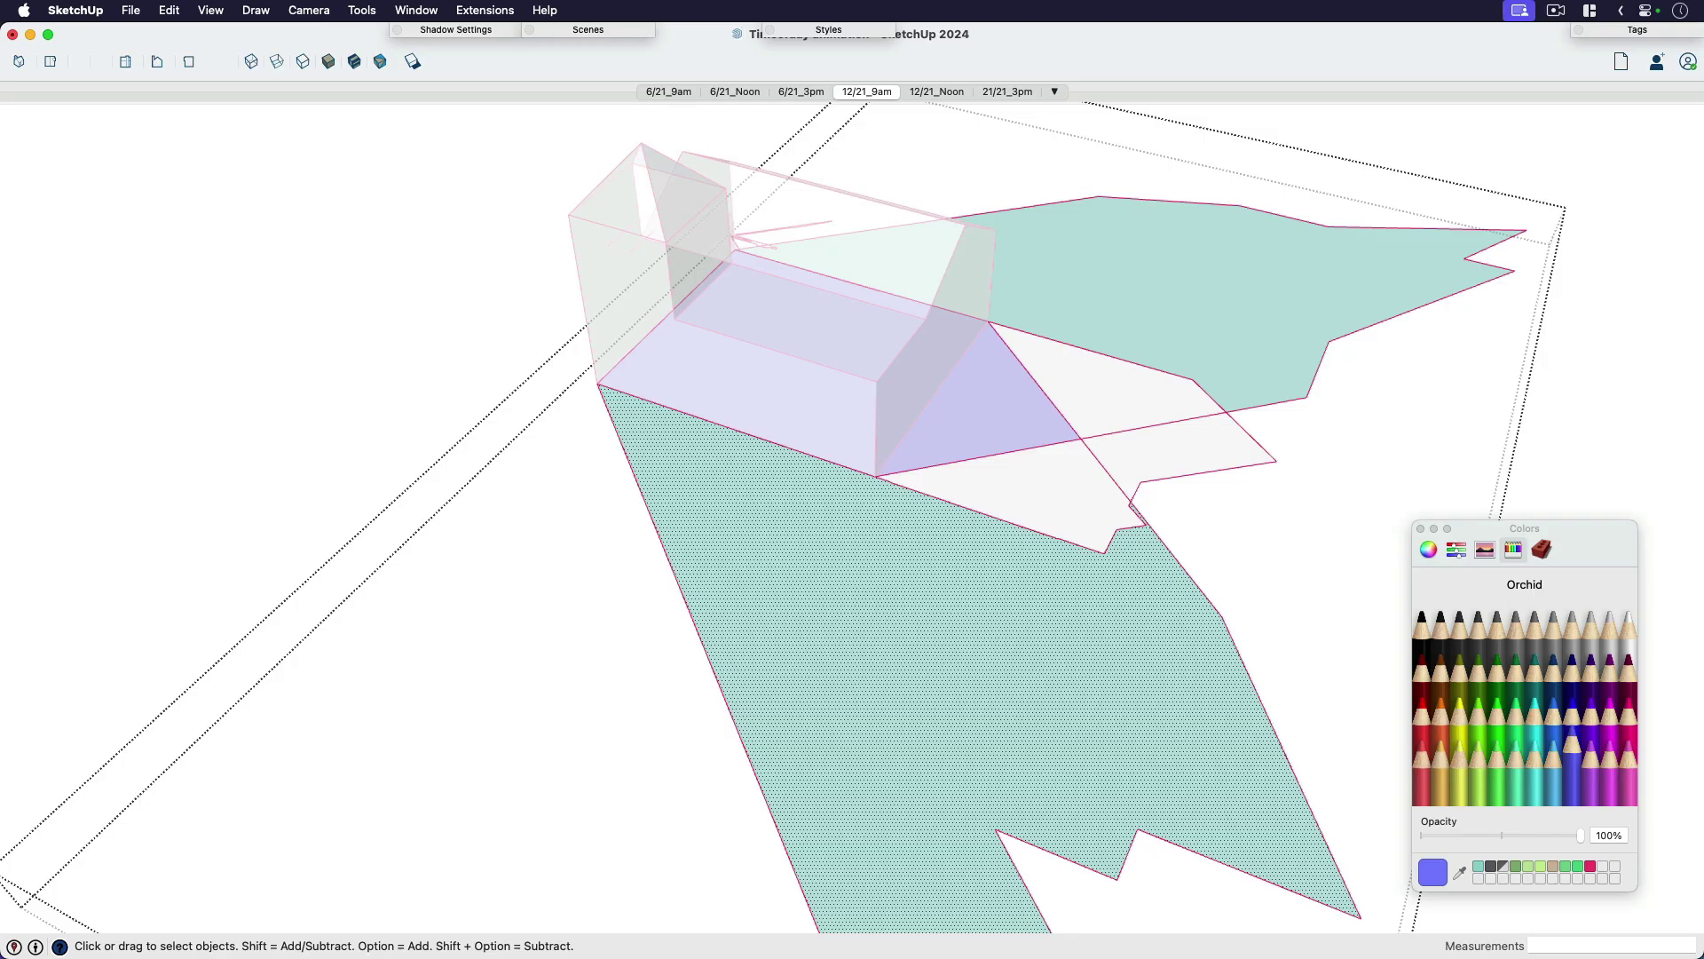
Turn on the sun shadows and preview 12/21 at 10:01 AM and 01:07 PM against the projected shadow faces
{"action": "left_click", "coordinate": [455, 30]}
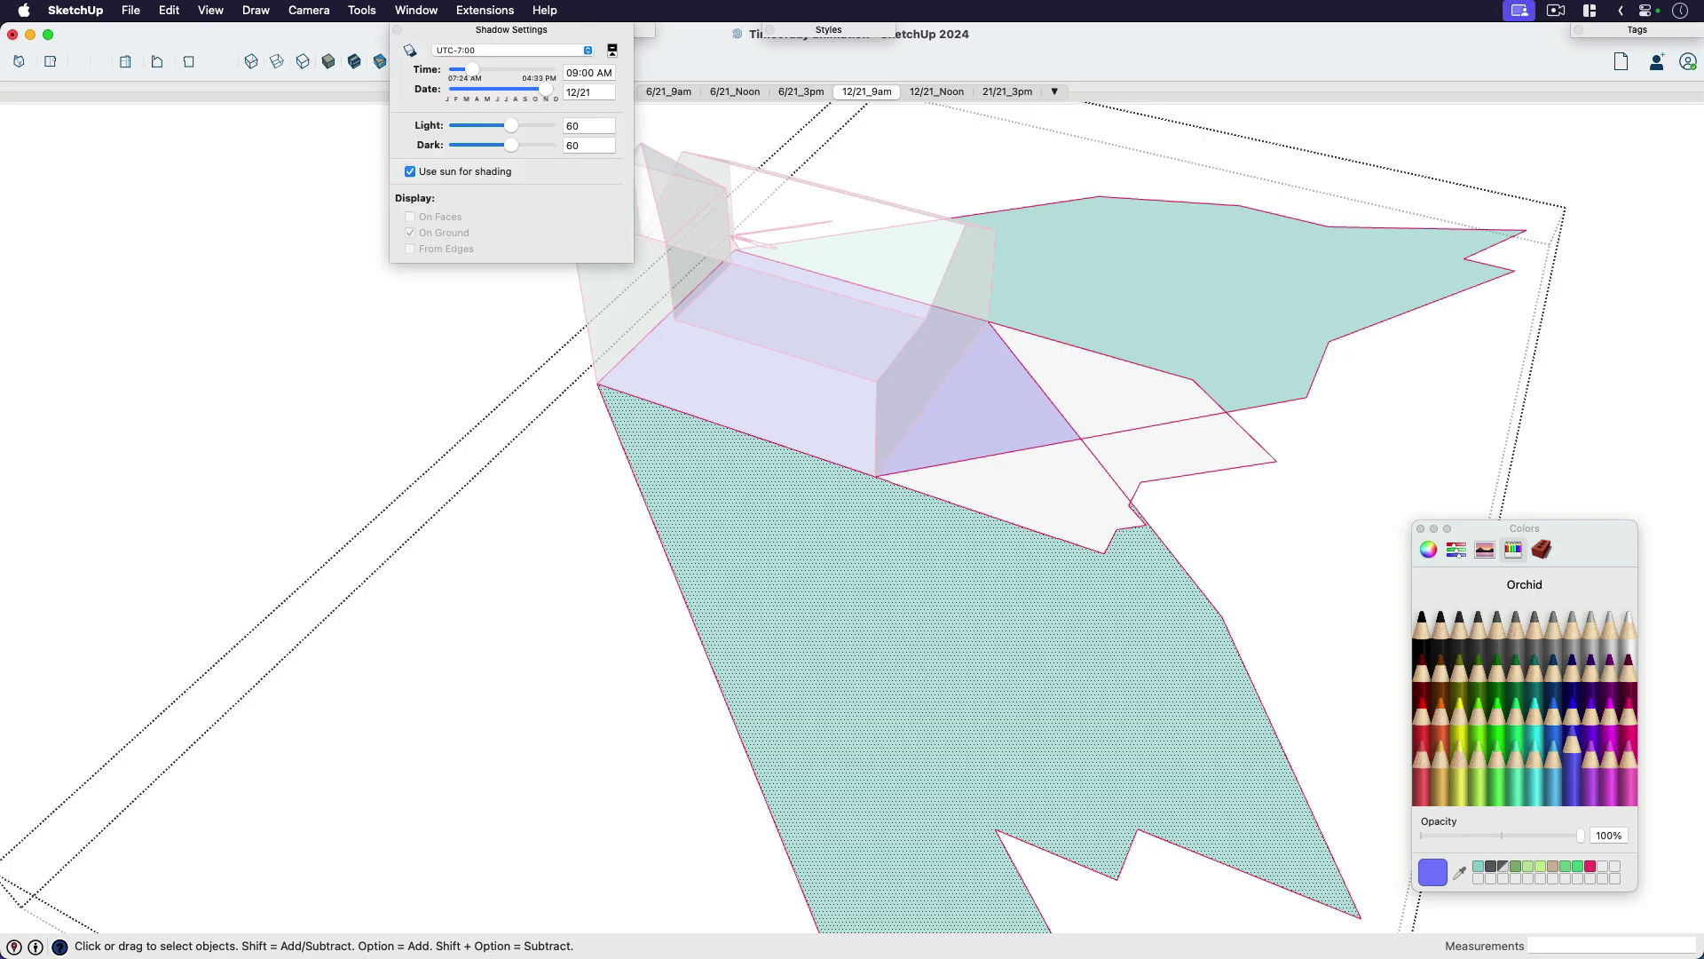
{"action": "left_click", "coordinate": [410, 51]}
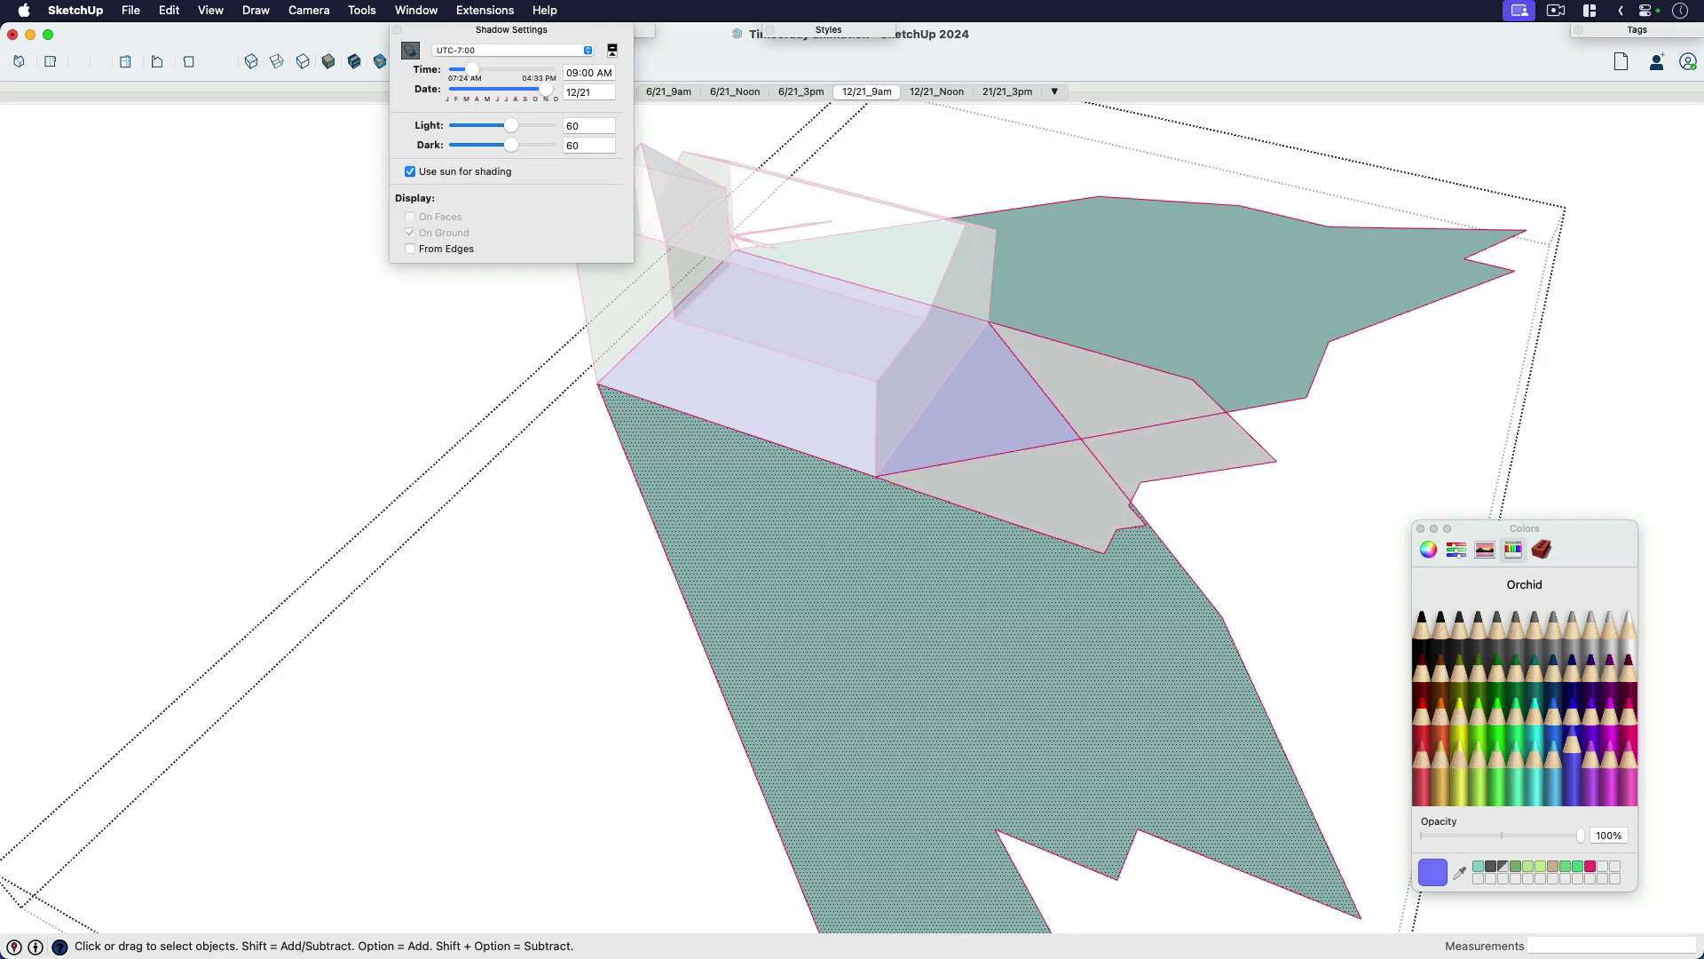
{"action": "left_click_drag", "start_coordinate": [471, 69], "coordinate": [482, 69]}
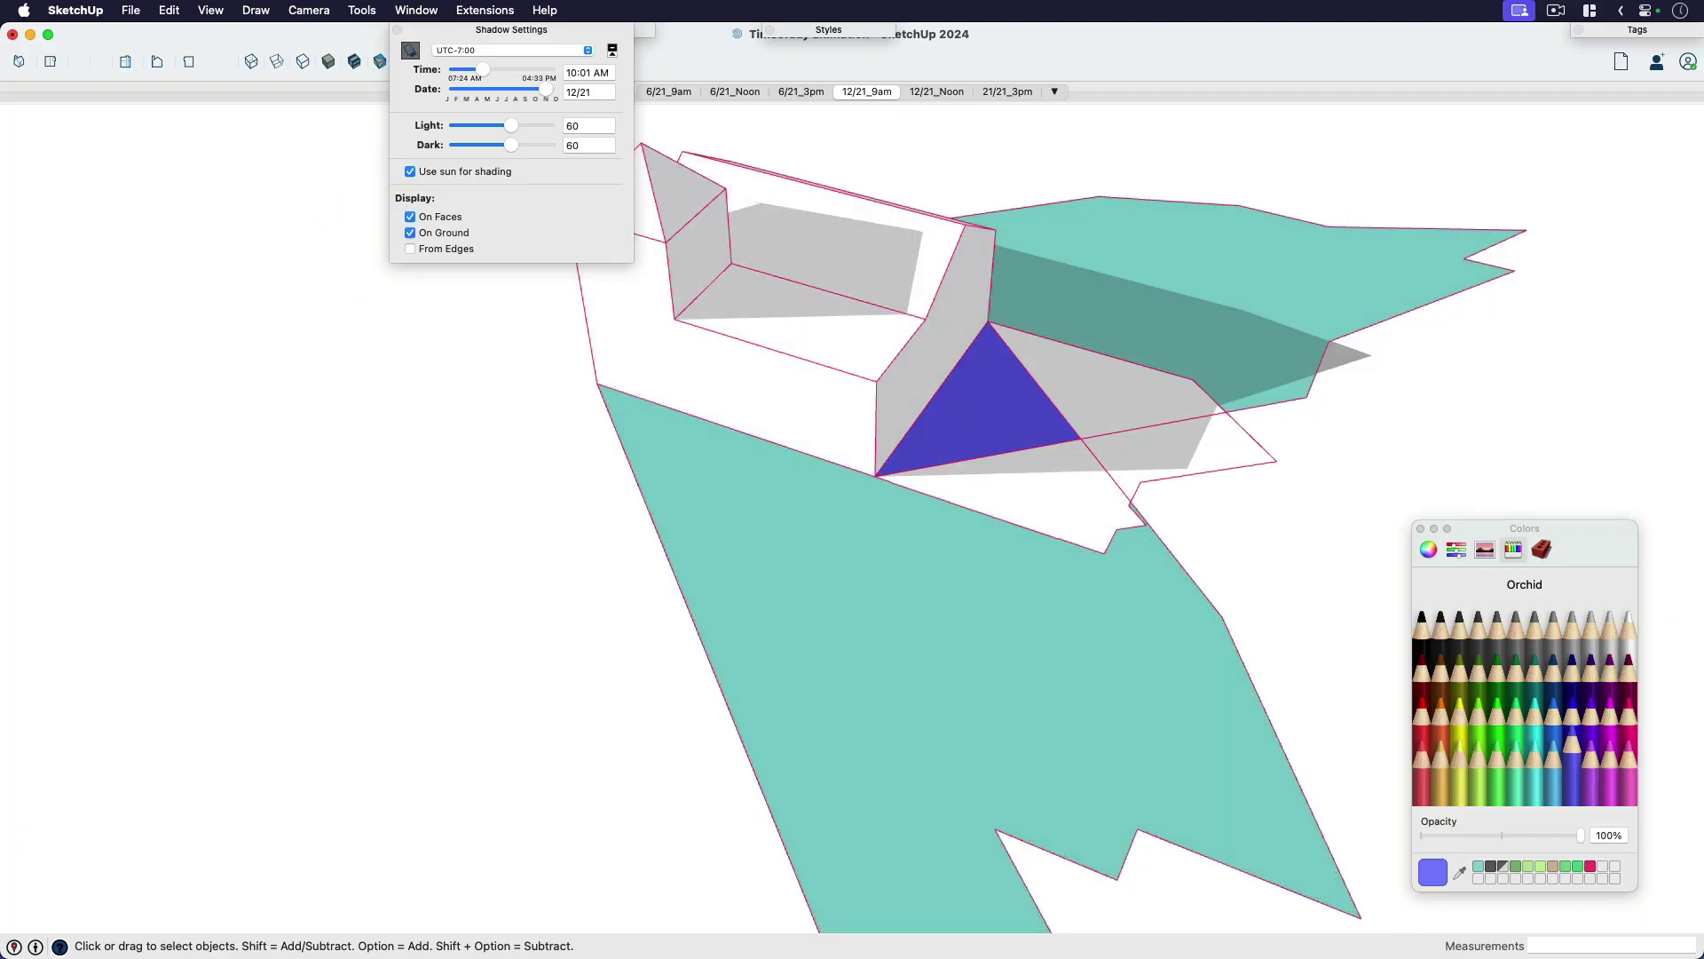
{"action": "mouse_move", "coordinate": [482, 69]}
{"action": "left_mouse_down"}
{"action": "mouse_move", "coordinate": [462, 70]}
{"action": "mouse_move", "coordinate": [531, 69]}
{"action": "mouse_move", "coordinate": [513, 69]}
{"action": "left_mouse_up"}
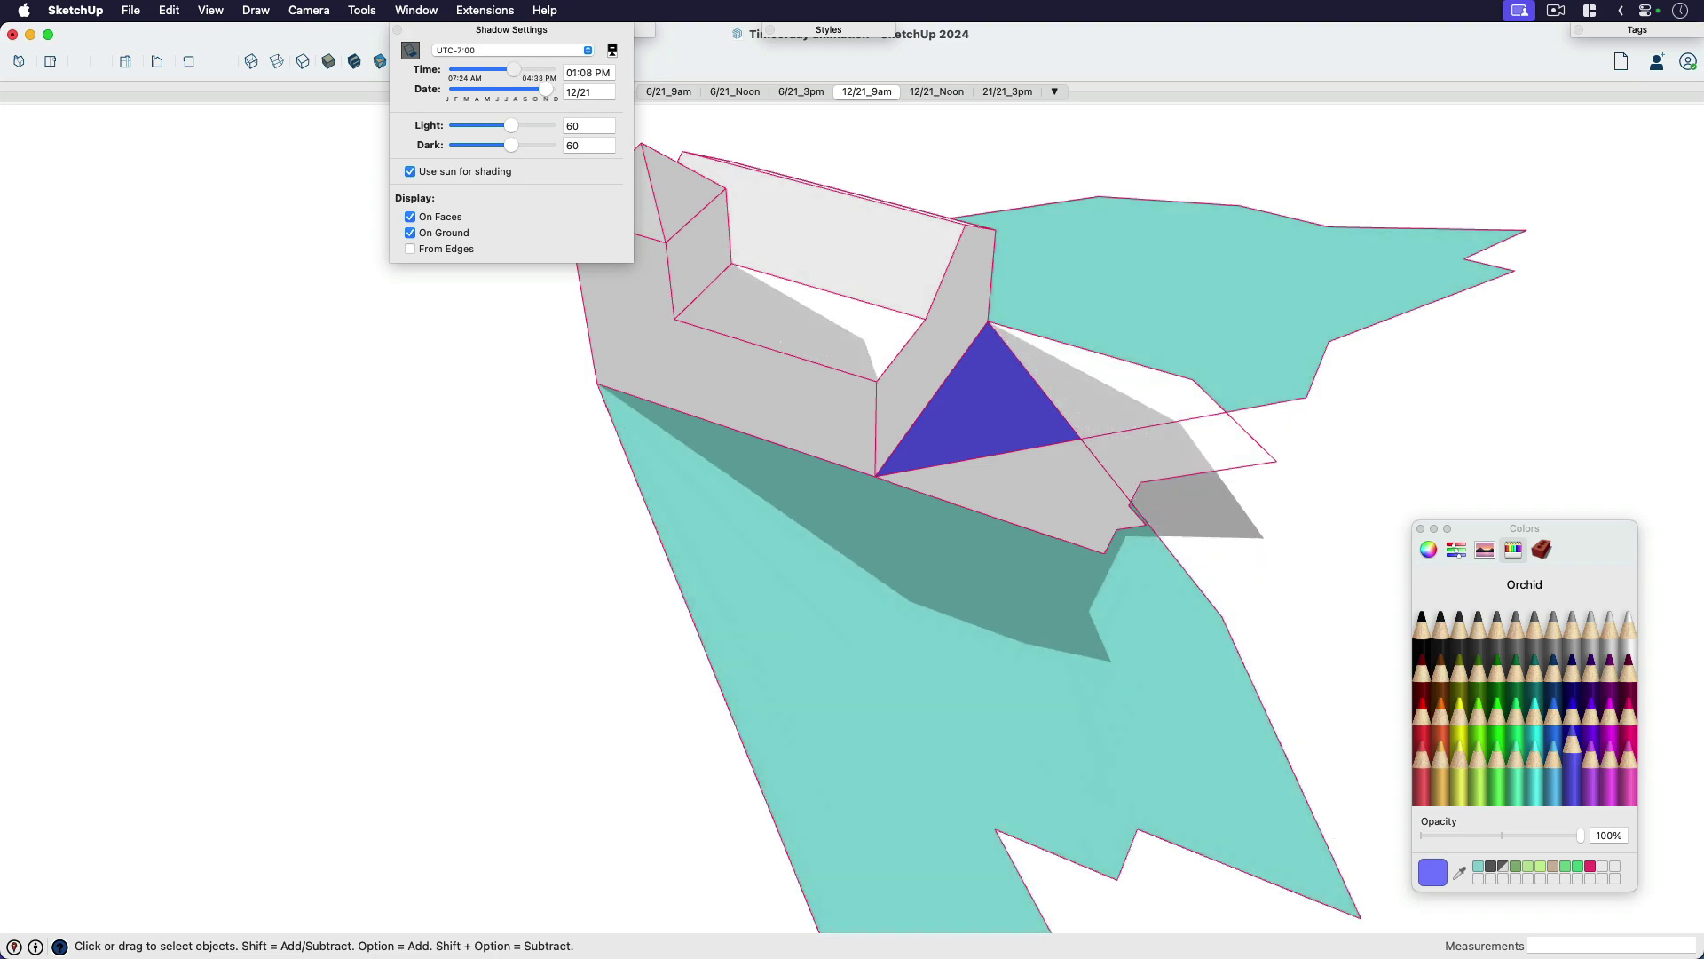
{"action": "scroll", "coordinate": [990, 404], "scroll_direction": "up", "scroll_amount": 3}
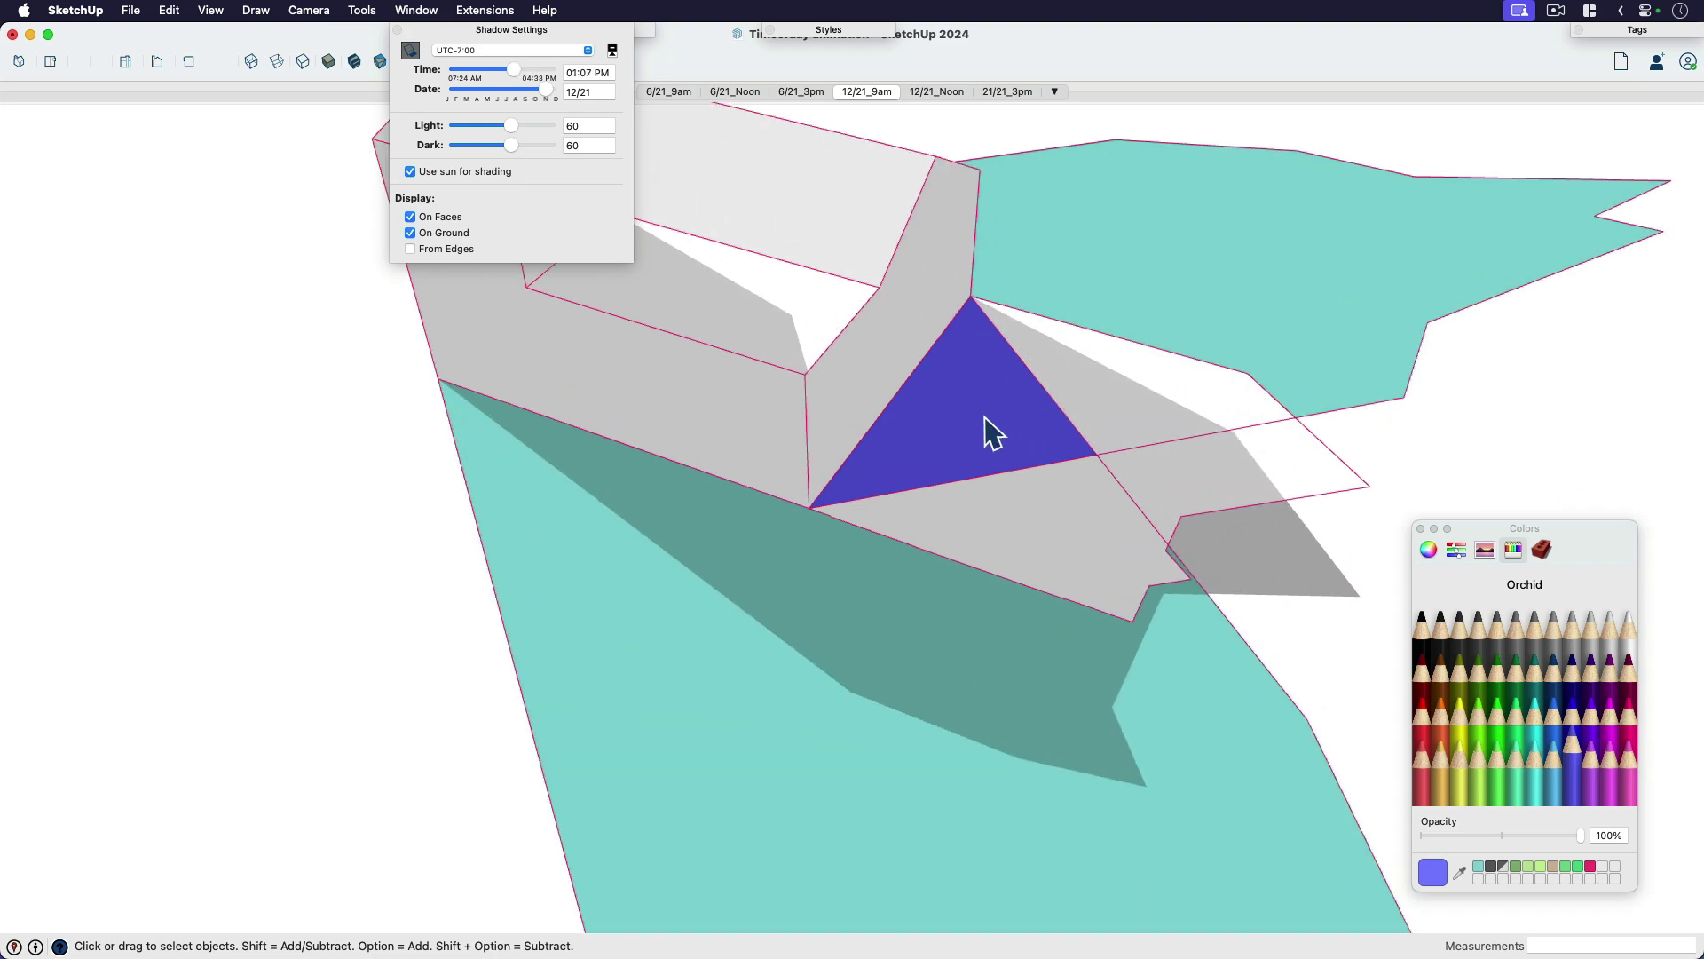
{"action": "left_click", "coordinate": [511, 29]}
{"action": "scroll", "coordinate": [978, 318], "scroll_direction": "down", "scroll_amount": 2}
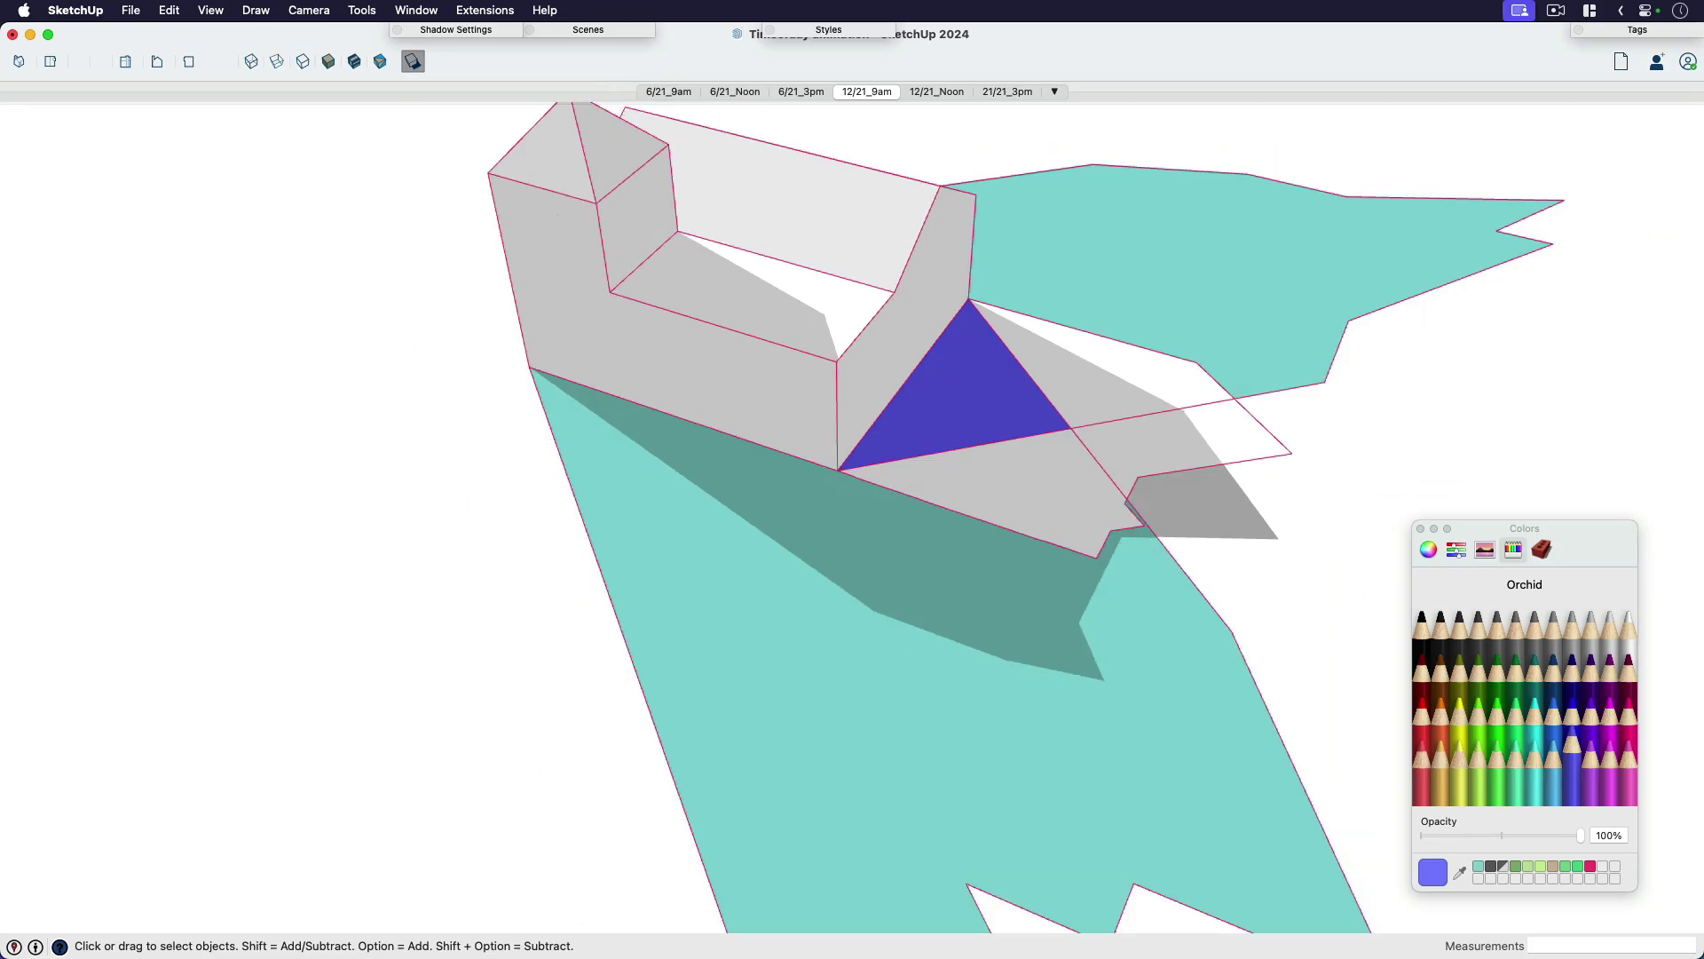
Try deleting the triangular overlap face beside the building, and paint that face with the Orchid colour
{"action": "left_click", "coordinate": [974, 385]}
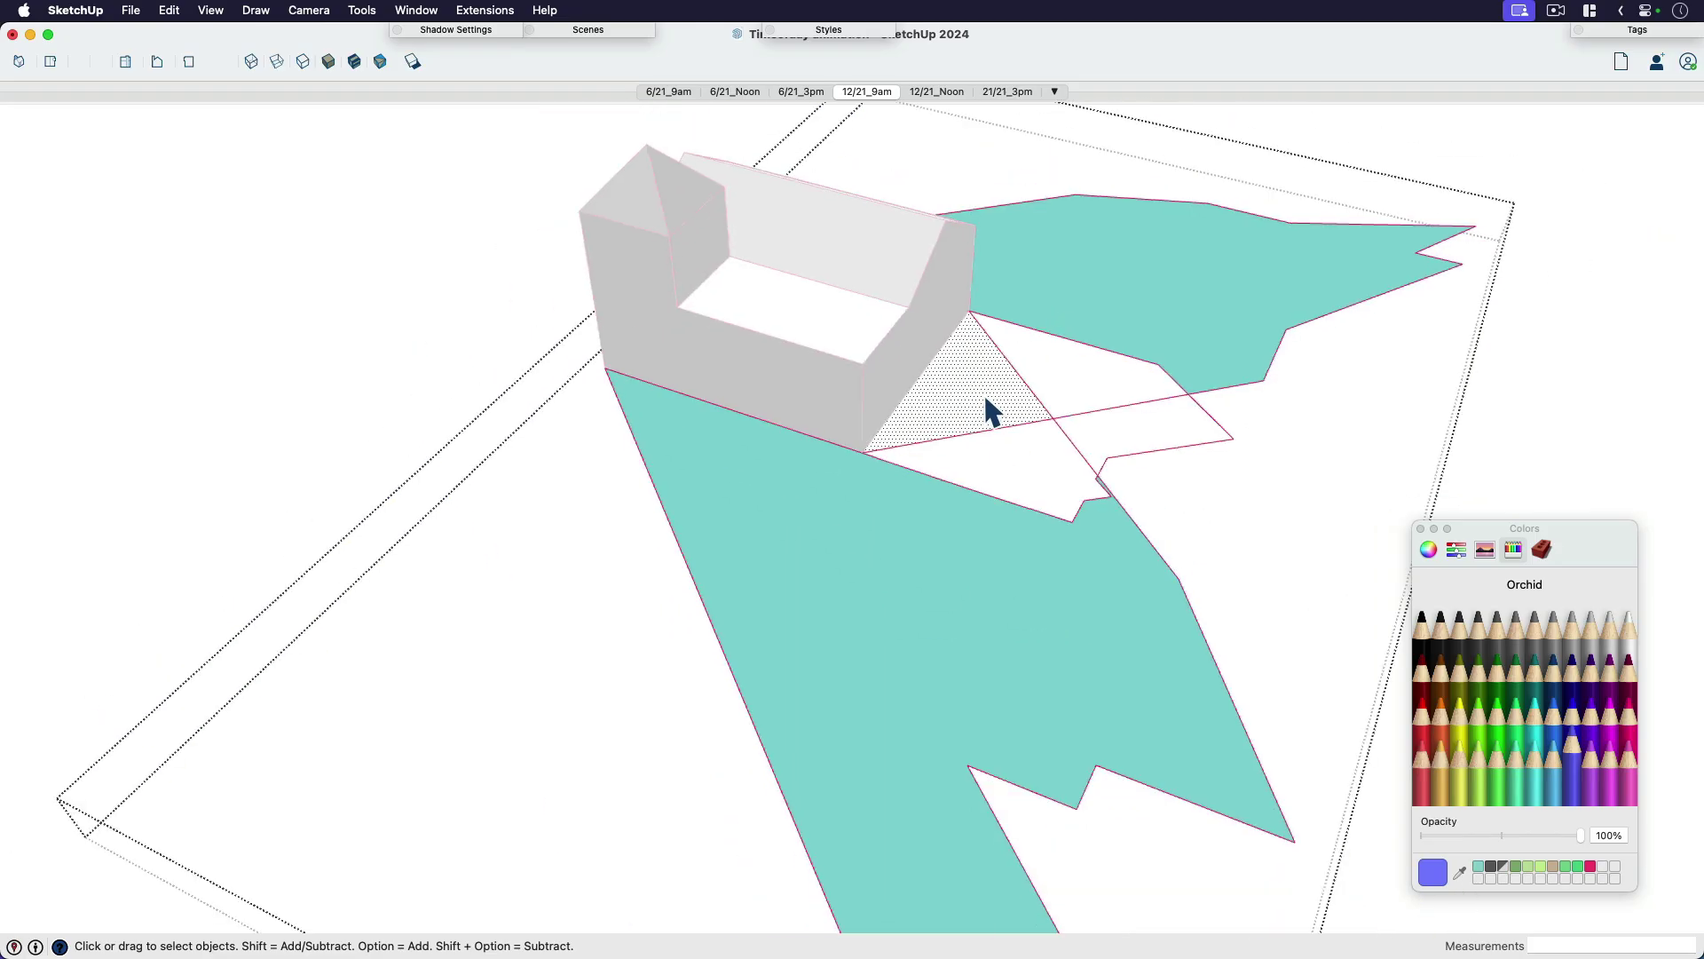
{"action": "key", "text": "b"}
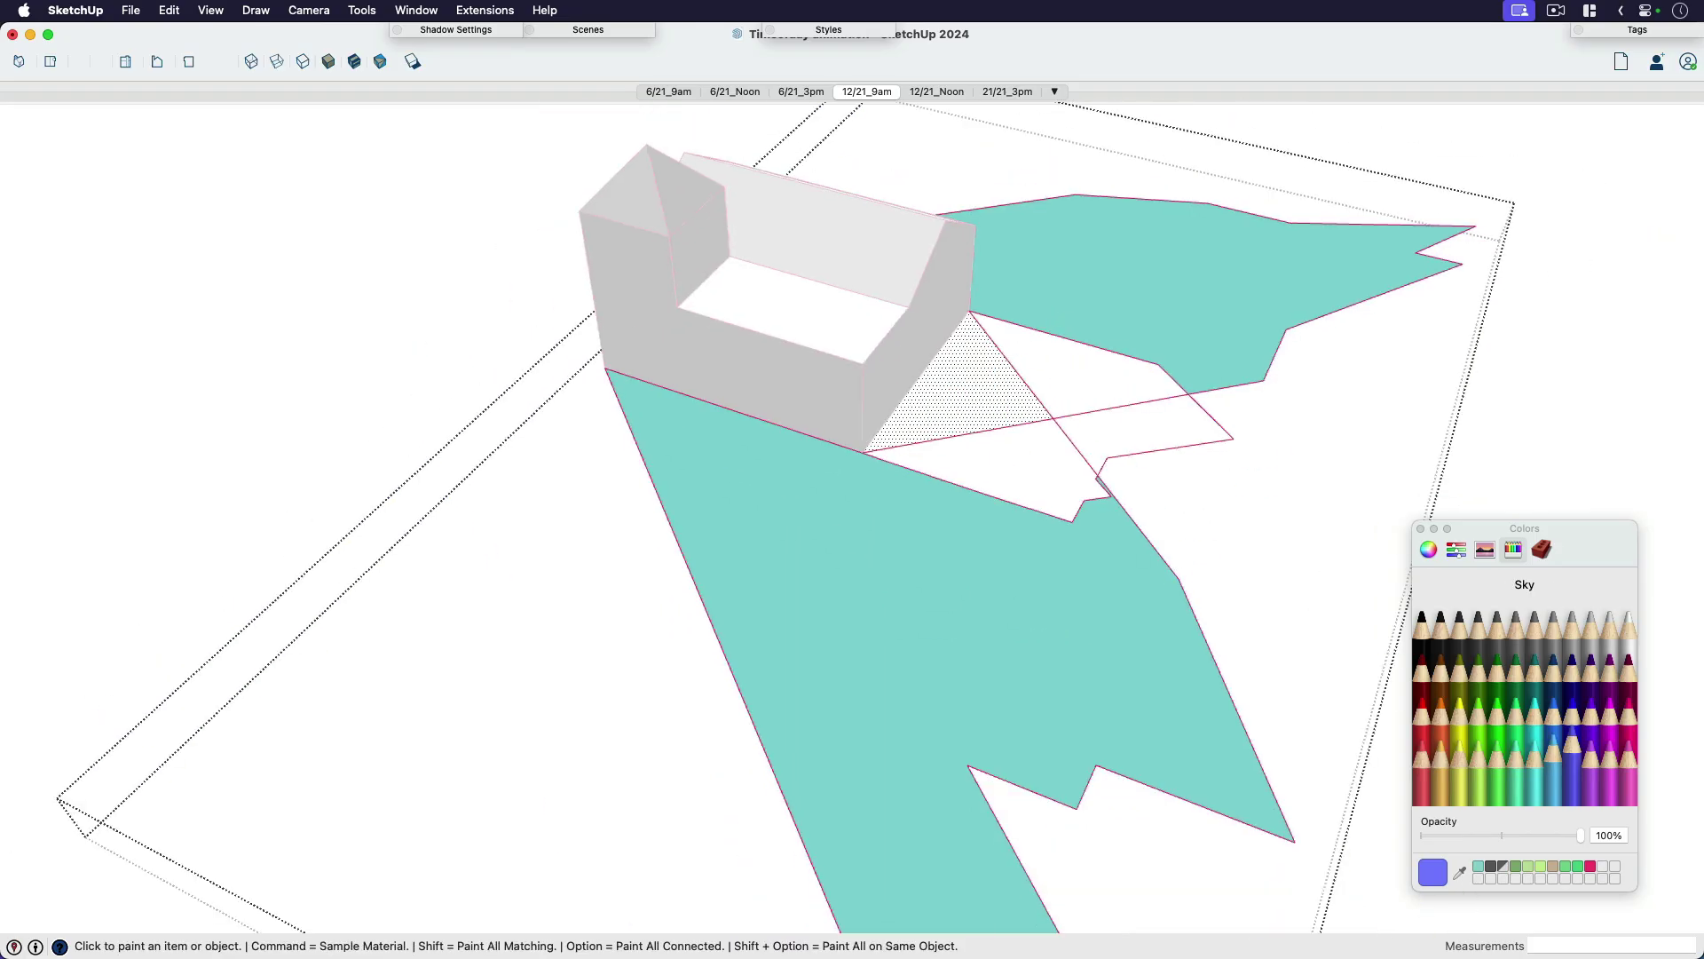
{"action": "key", "text": "space"}
{"action": "key", "text": "Delete"}
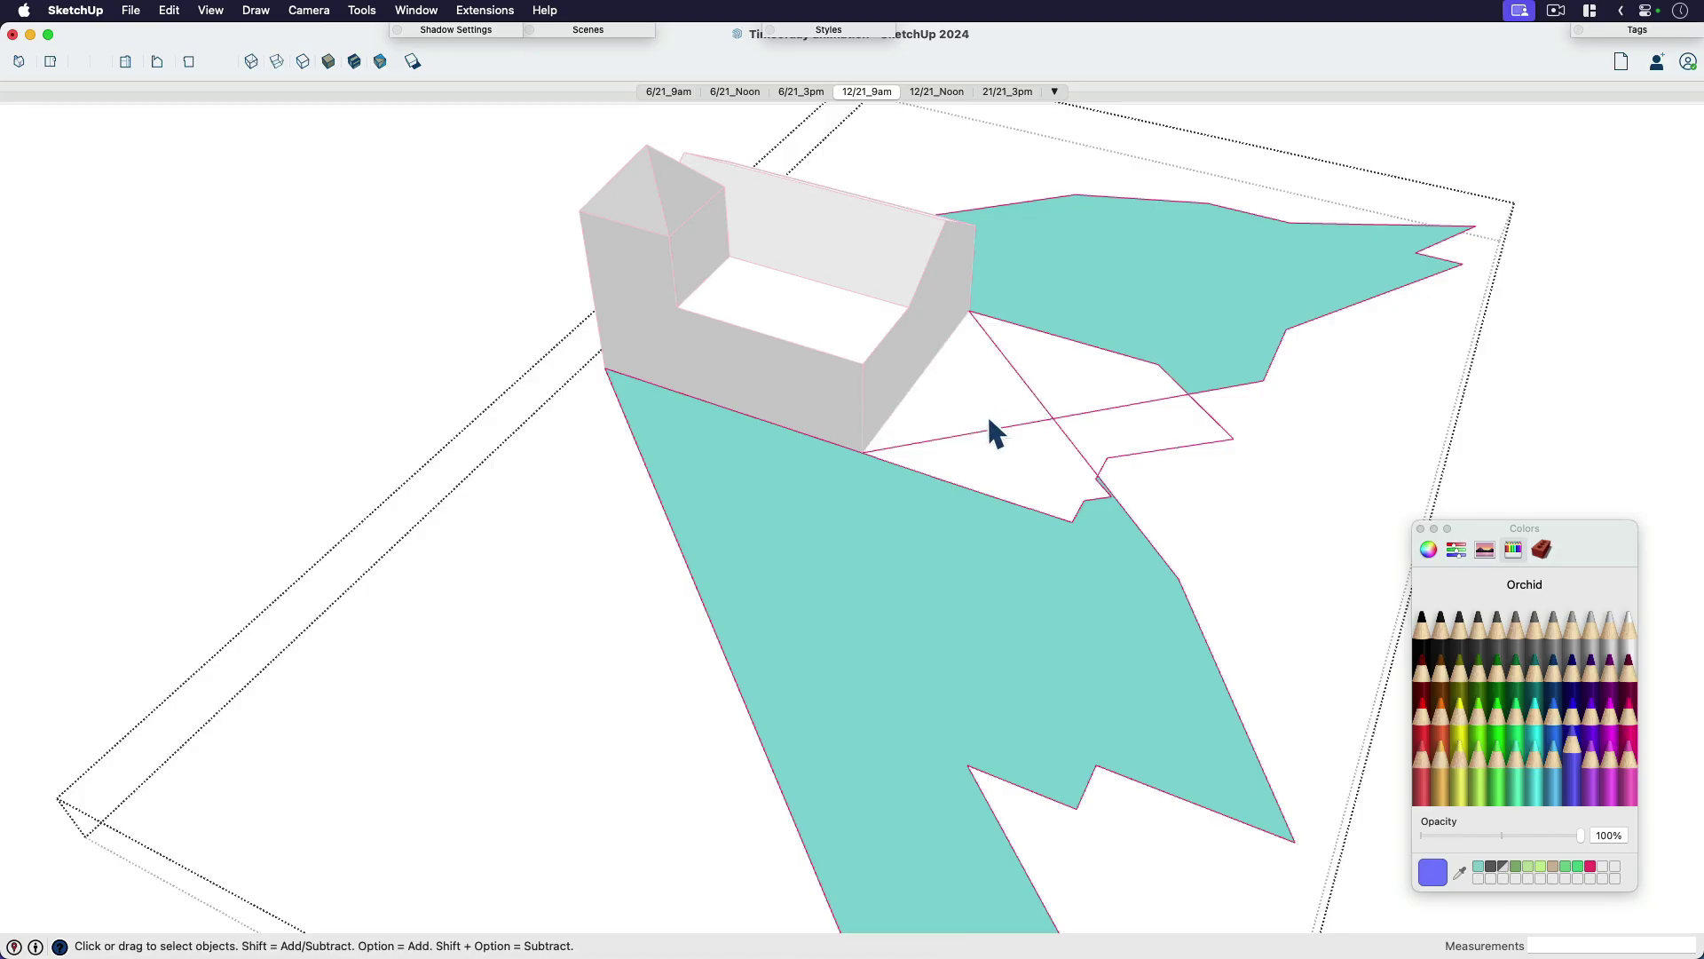
{"action": "key", "text": "b"}
{"action": "left_click", "coordinate": [974, 377]}
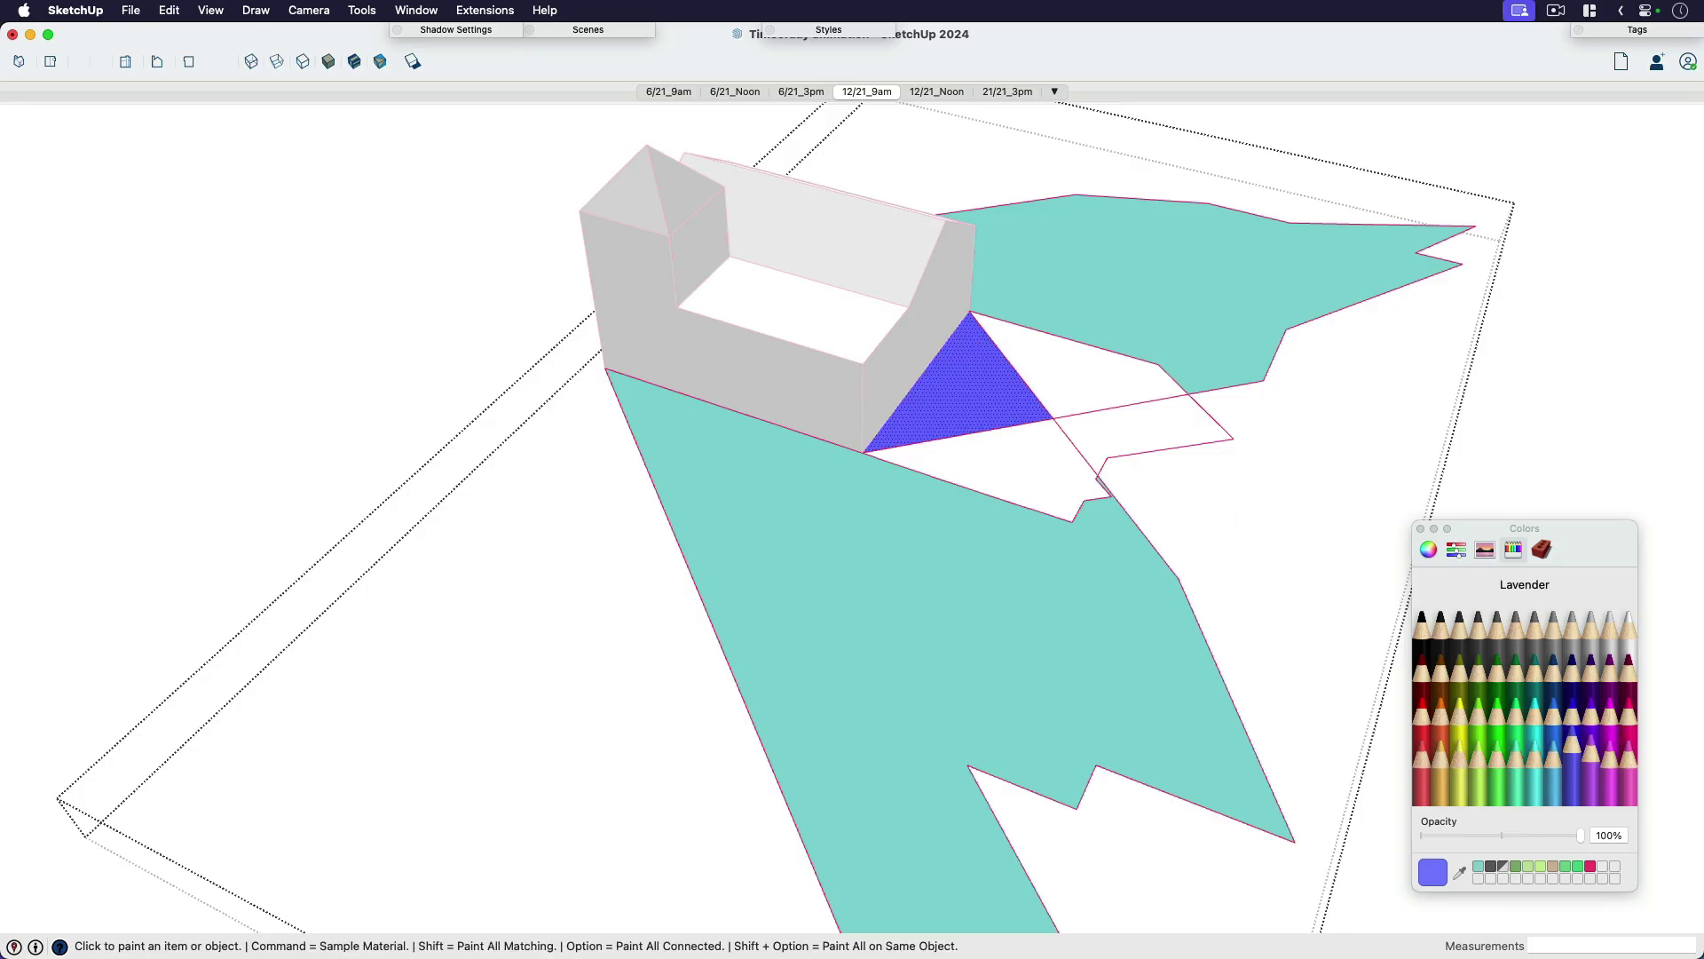
Paint the two faces where the noon shadow overlaps the 9am and 3pm shadows with the Aqua colour
{"action": "left_click", "coordinate": [1591, 750]}
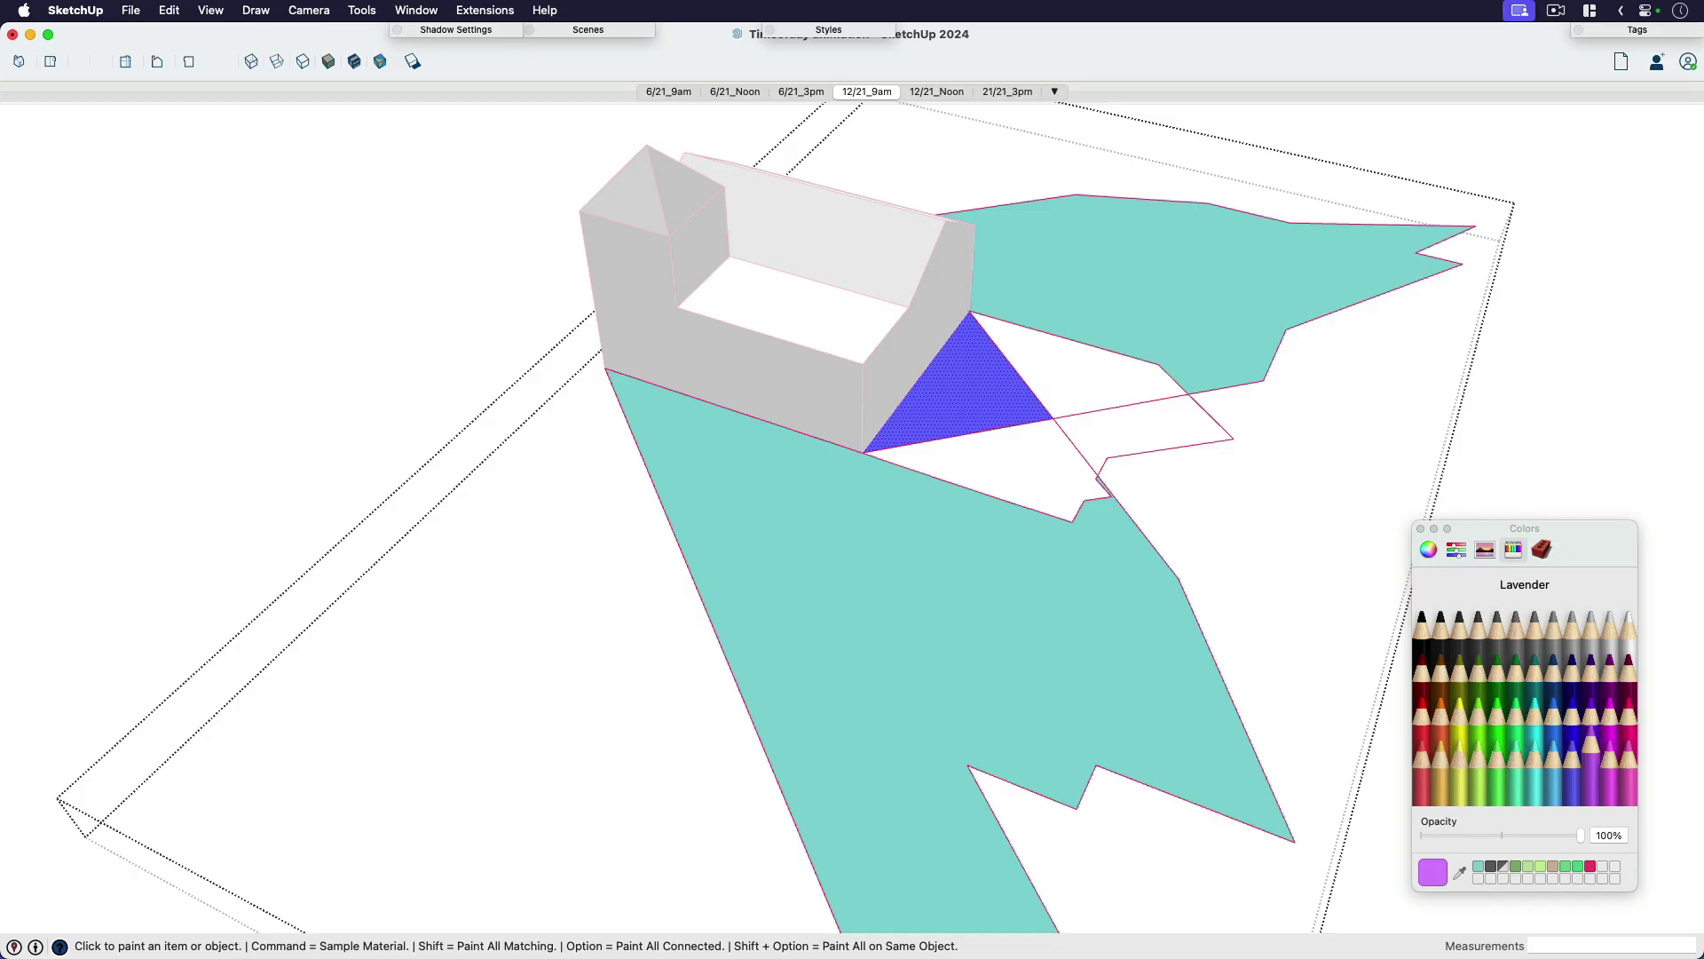
{"action": "left_click", "coordinate": [1552, 706]}
{"action": "left_click", "coordinate": [1065, 350]}
{"action": "left_click", "coordinate": [1065, 433]}
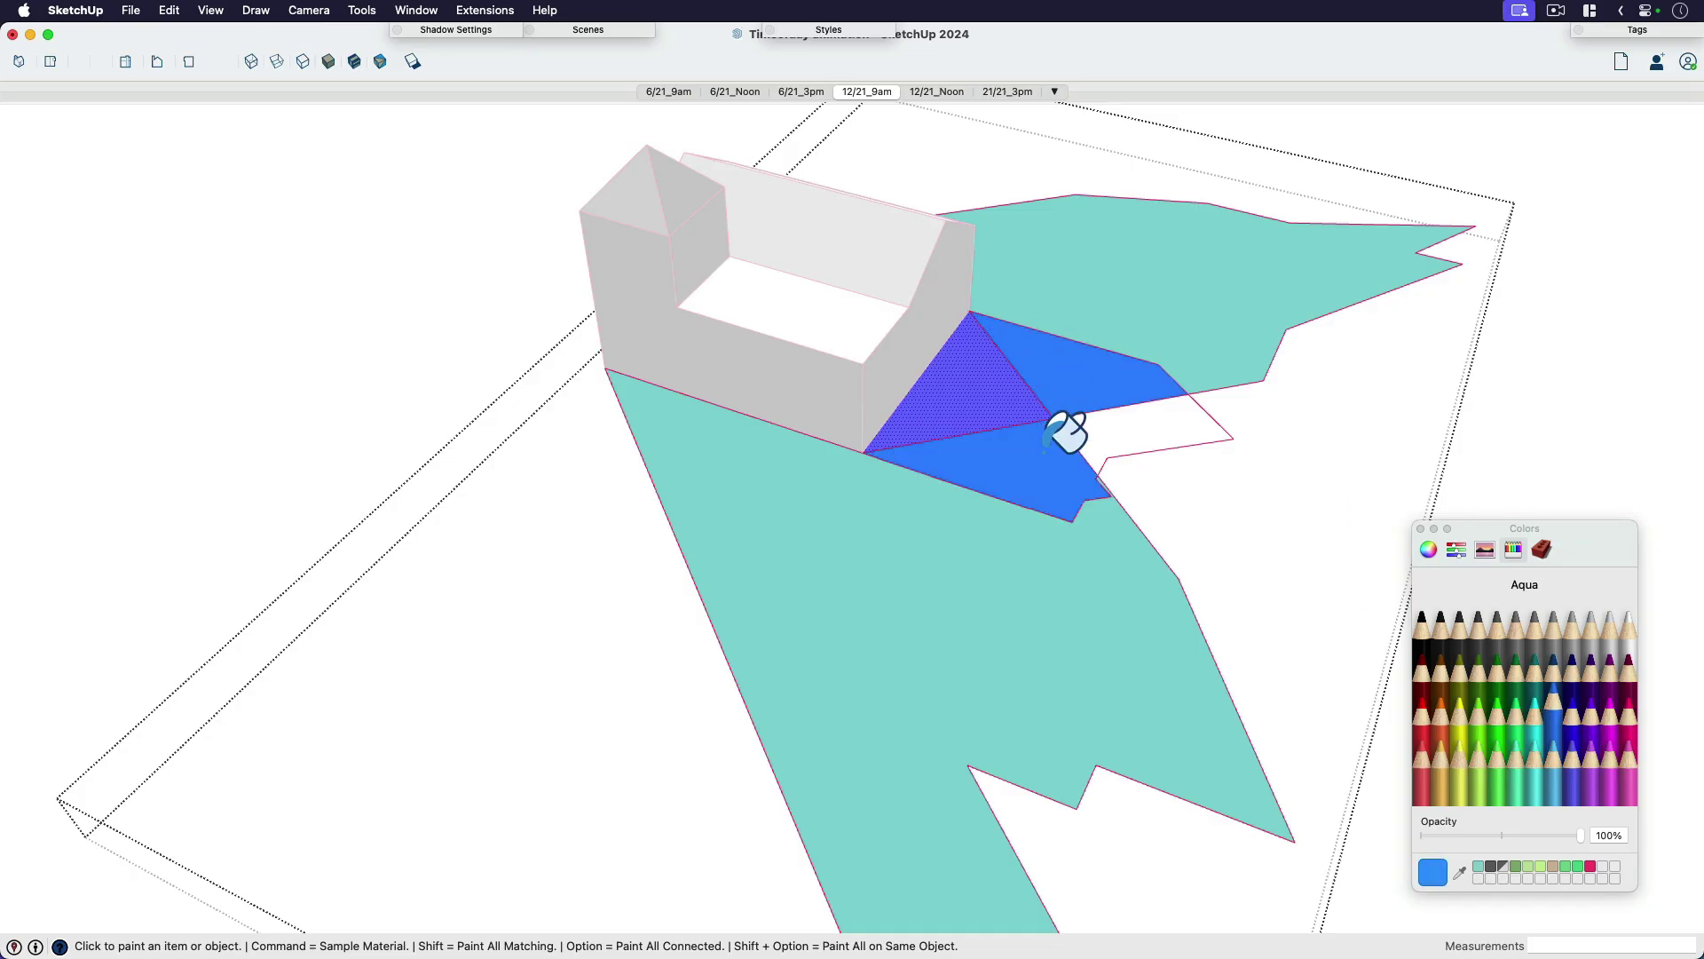
Paint the remaining noon-only shadow face with the Lavender colour
{"action": "middle_click_drag", "start_coordinate": [1122, 464], "coordinate": [776, 498]}
{"action": "scroll", "coordinate": [959, 545], "scroll_direction": "up", "scroll_amount": 3}
{"action": "key", "text": "space"}
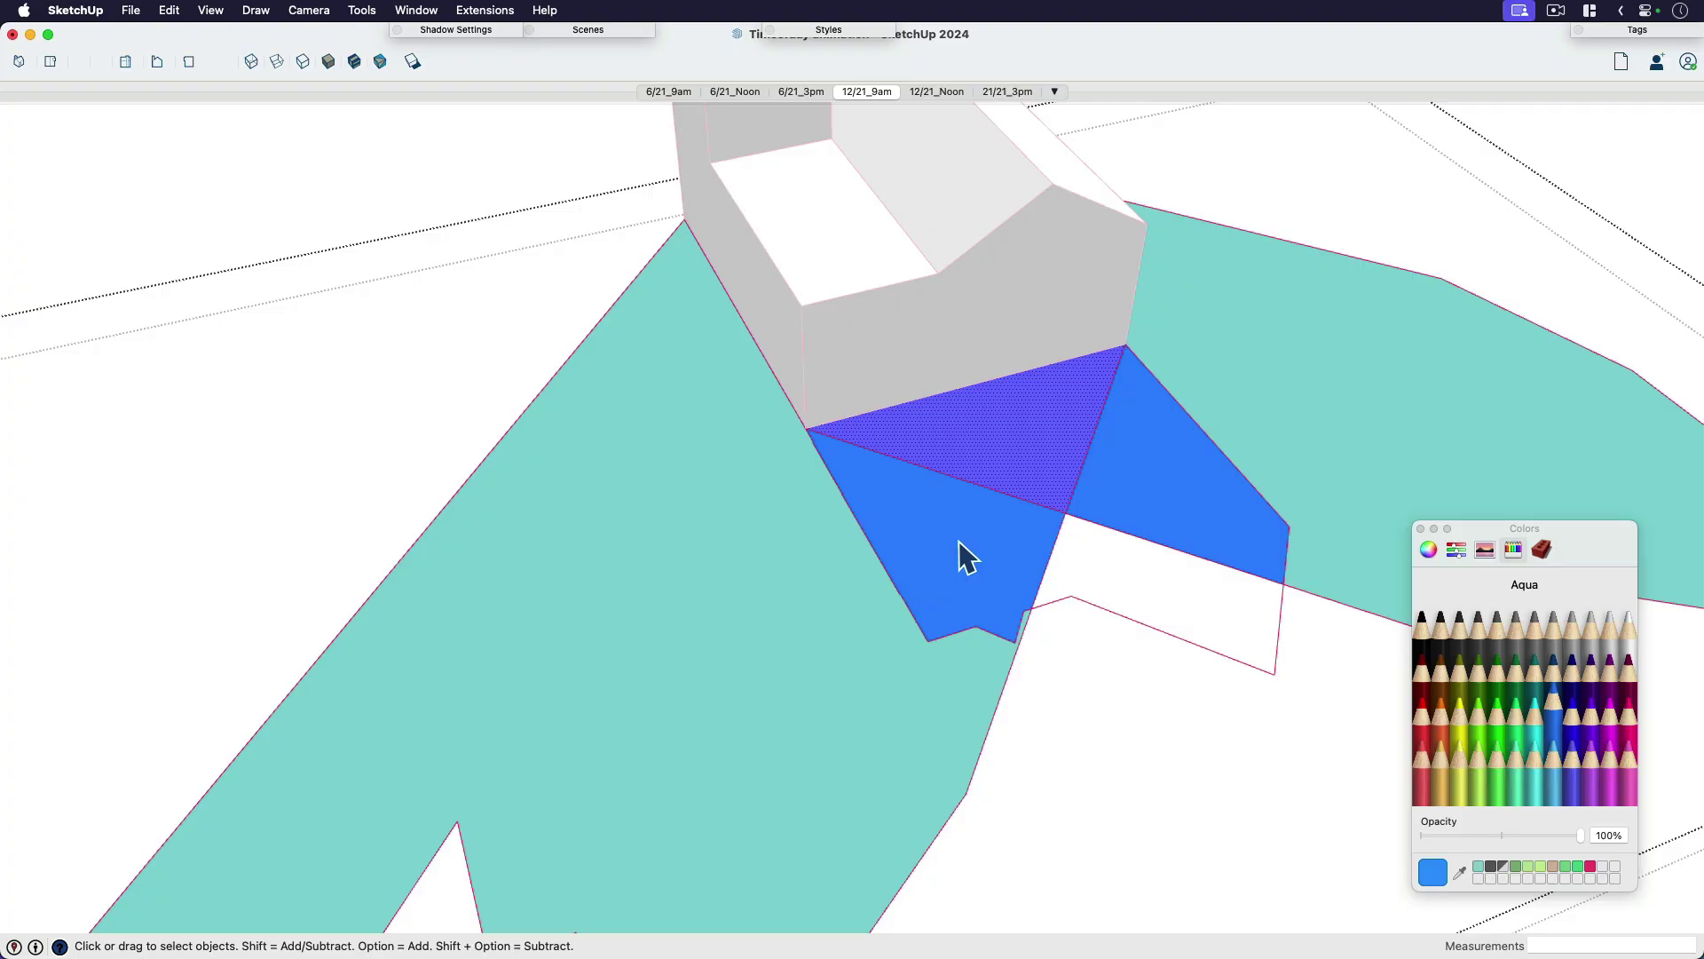
{"action": "left_click", "coordinate": [1200, 481]}
{"action": "left_click", "coordinate": [1172, 588]}
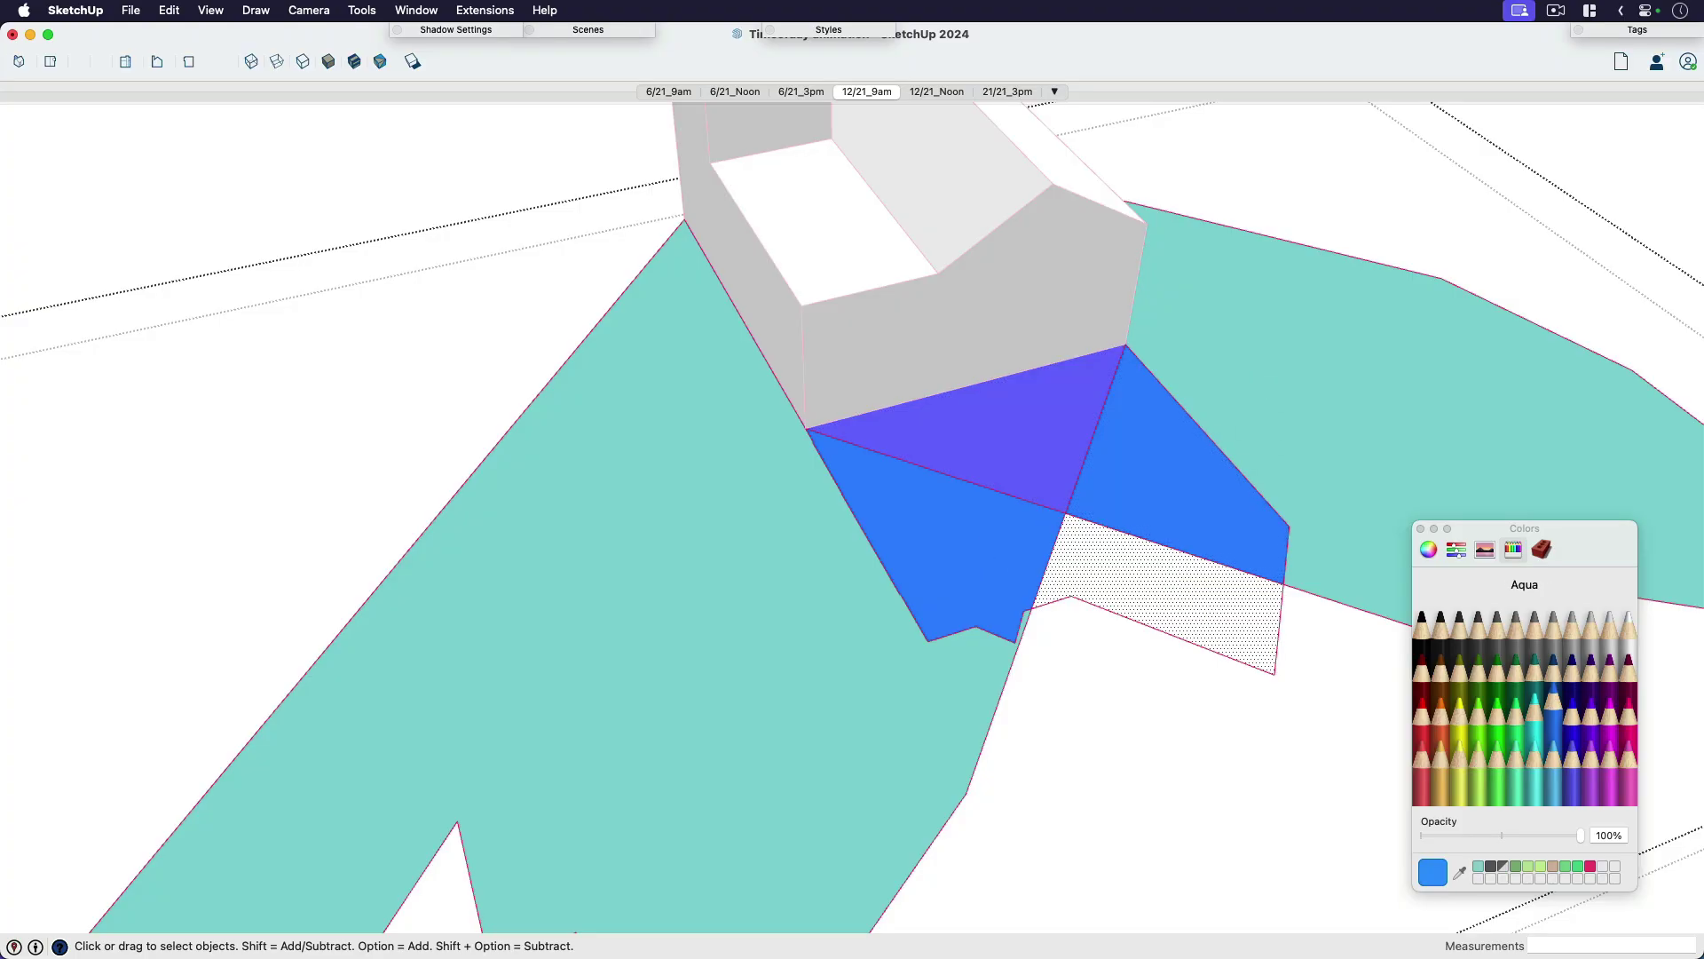
{"action": "left_click", "coordinate": [1572, 752]}
{"action": "left_click", "coordinate": [1590, 748]}
{"action": "left_click", "coordinate": [1192, 588]}
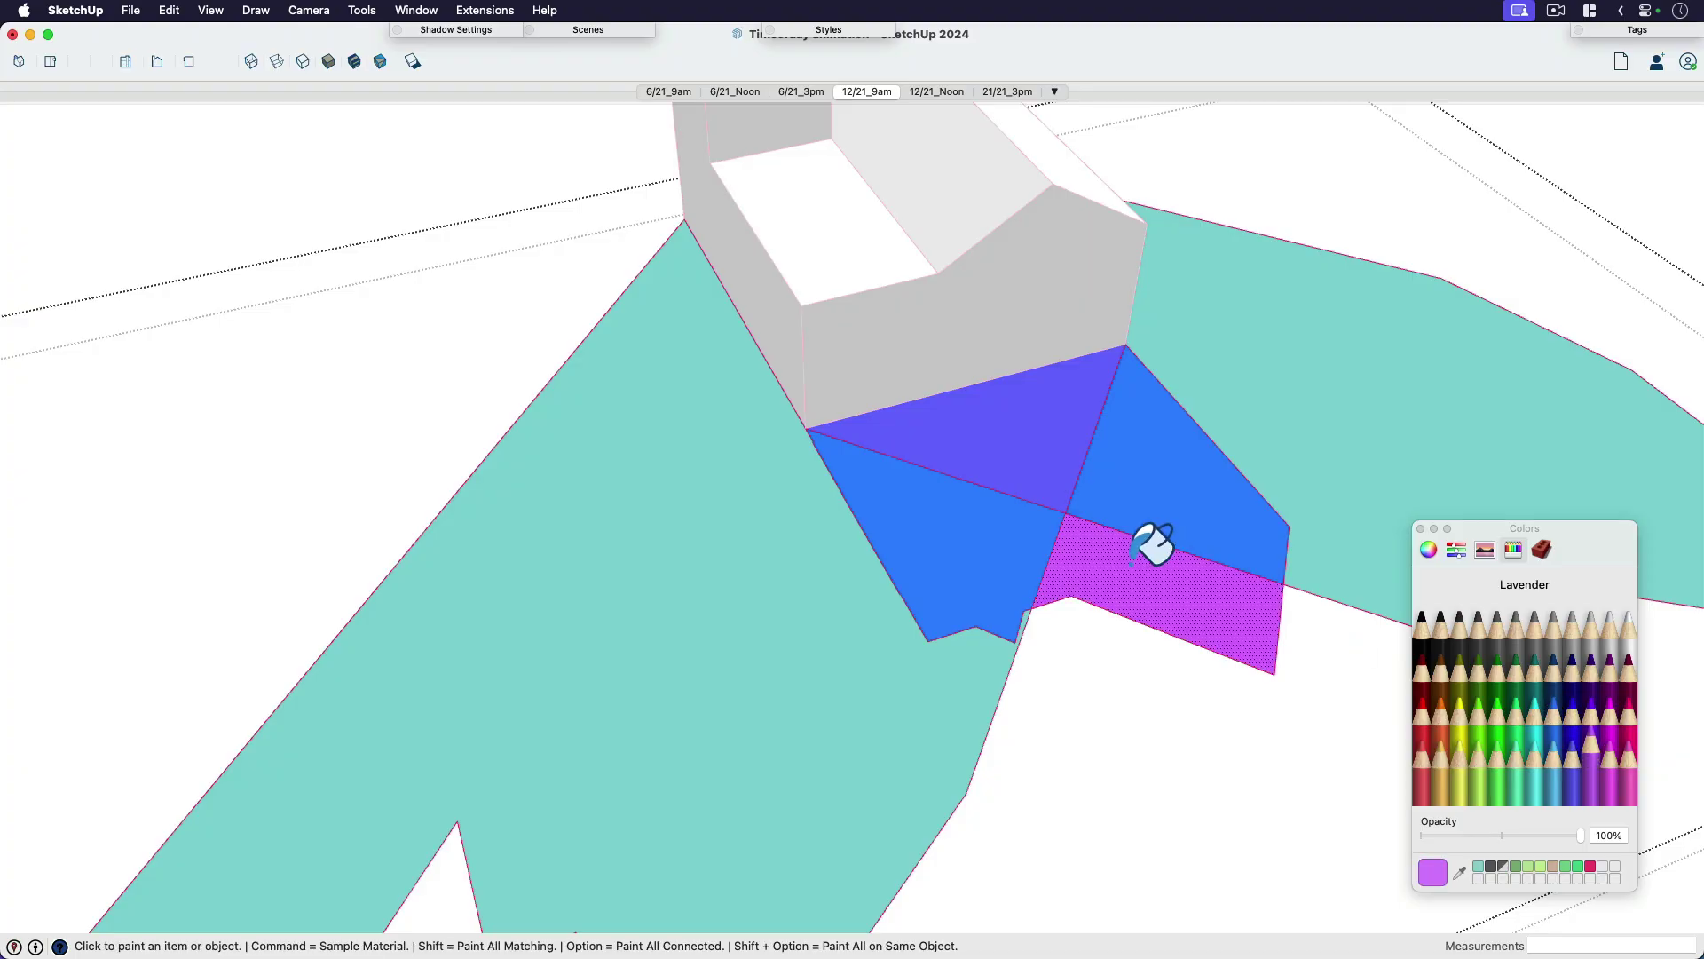
{"action": "key", "text": "space"}
Close the shadow group for editing and dismiss the Colors window
{"action": "scroll", "coordinate": [621, 471], "scroll_direction": "down", "scroll_amount": 3}
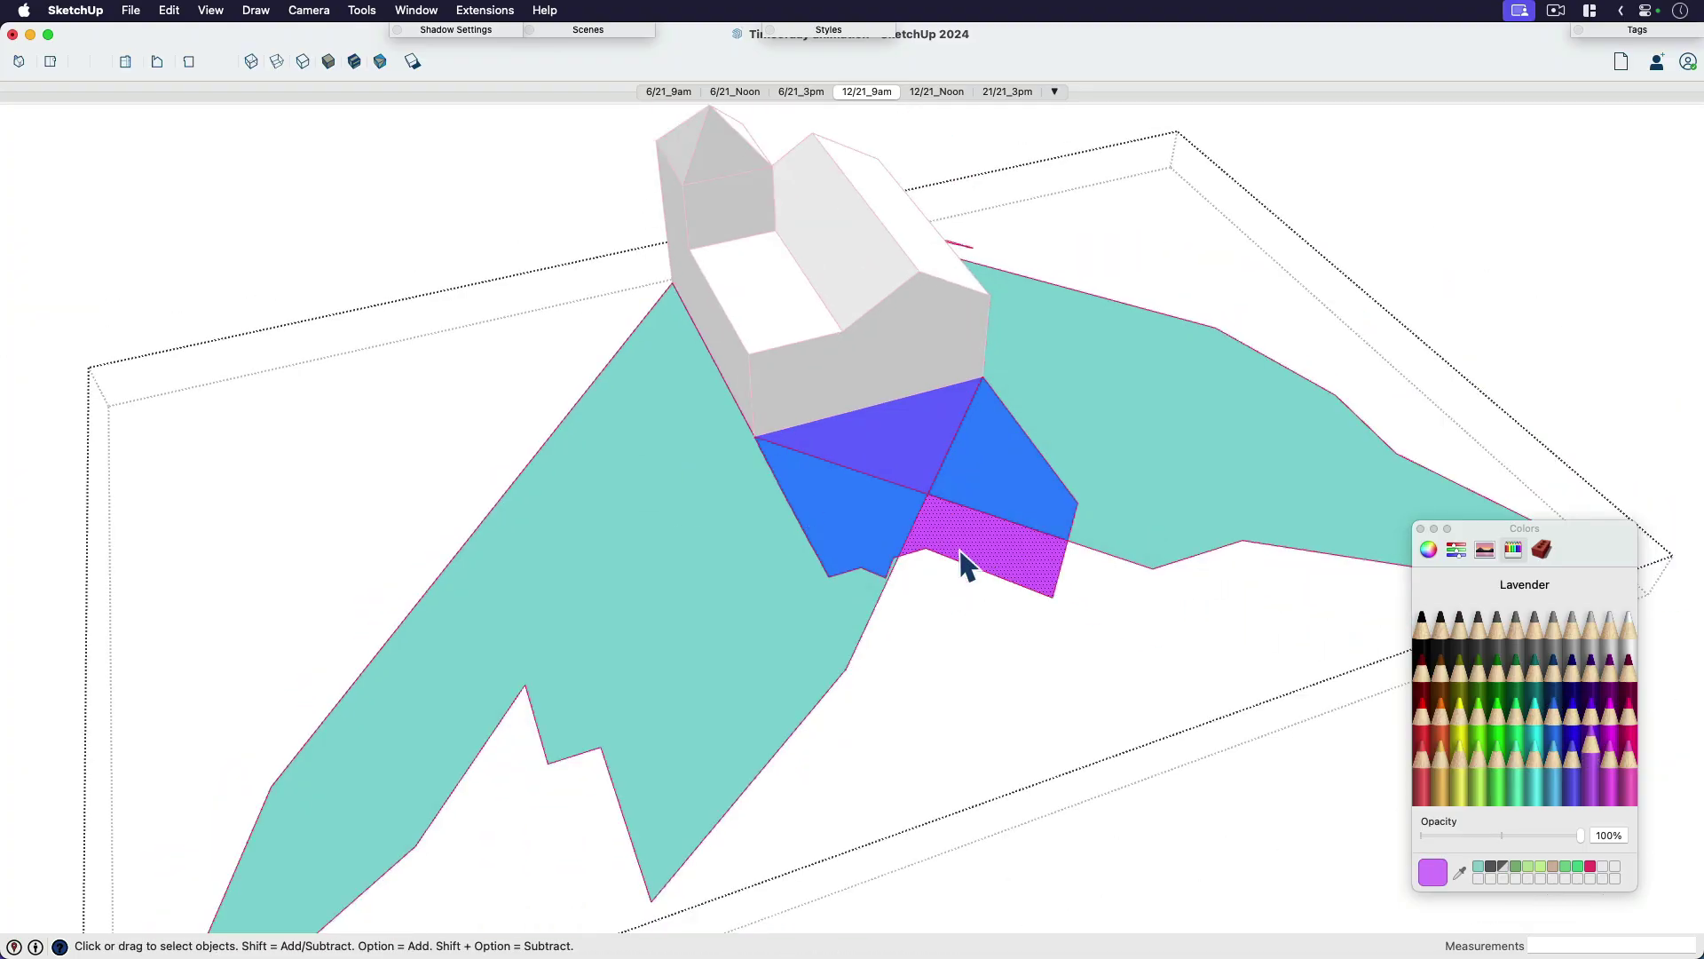
{"action": "scroll", "coordinate": [924, 563], "scroll_direction": "up", "scroll_amount": 5}
{"action": "scroll", "coordinate": [902, 407], "scroll_direction": "down", "scroll_amount": 3}
{"action": "scroll", "coordinate": [978, 628], "scroll_direction": "down", "scroll_amount": 3}
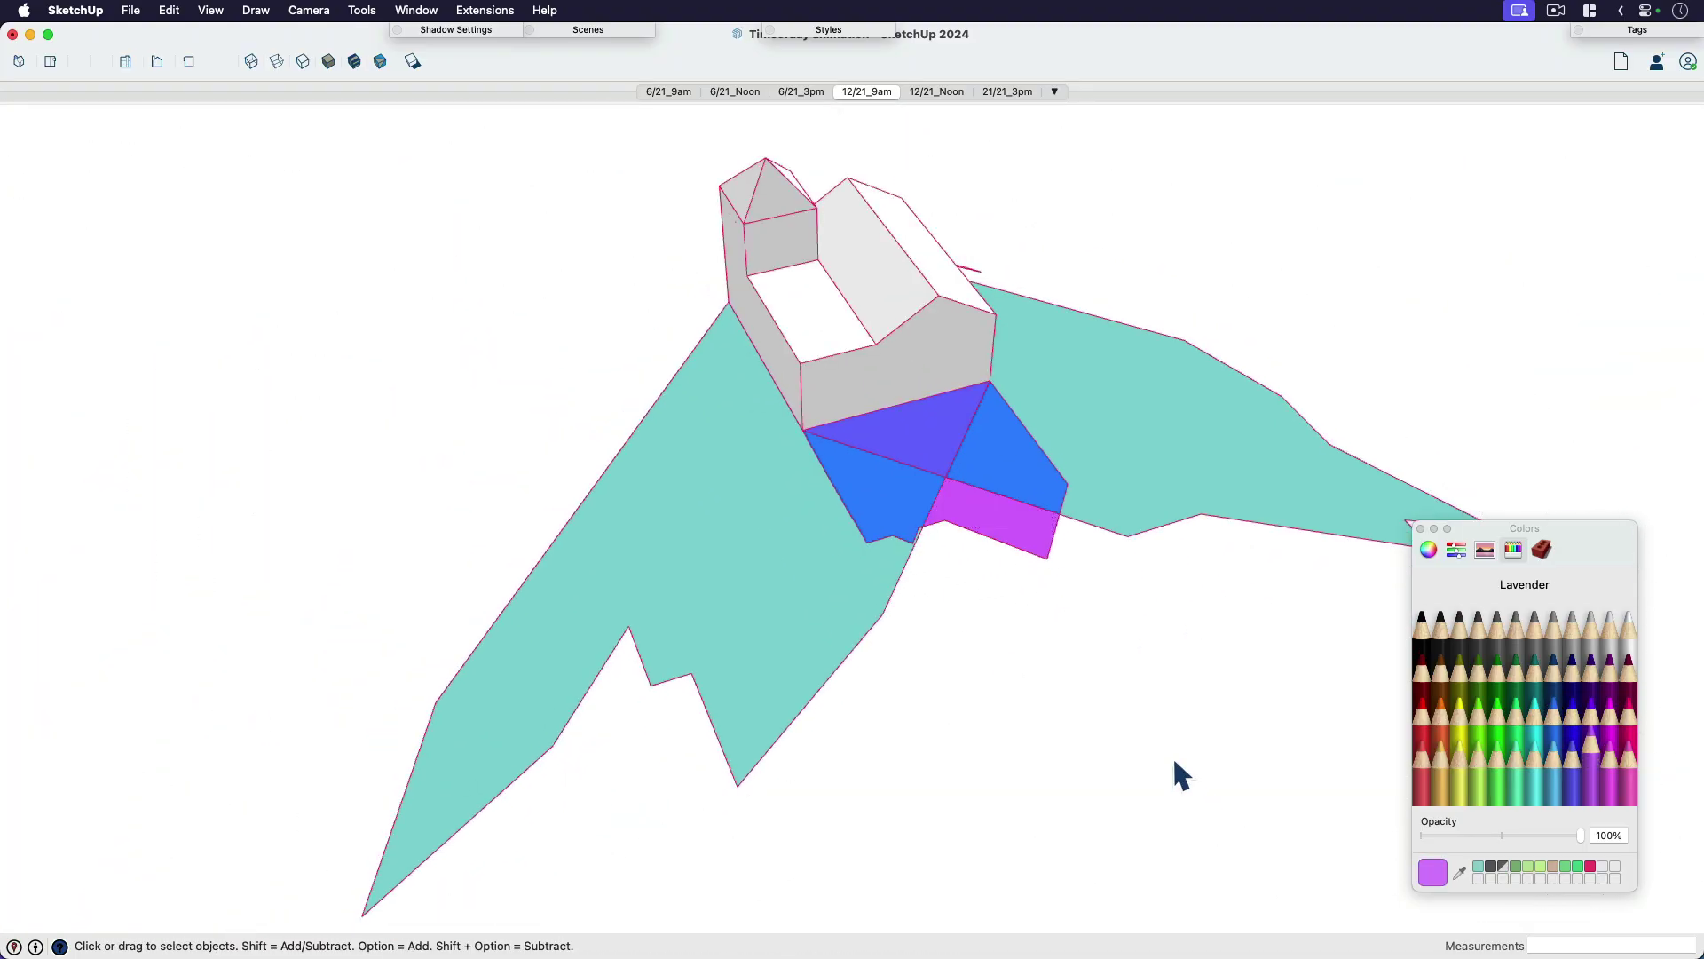
{"action": "left_click", "coordinate": [1421, 528]}
{"action": "middle_click_drag", "start_coordinate": [1242, 497], "coordinate": [744, 571]}
Select the coloured shadow group, and hide and show the SHAD tag to check that it controls the shadow faces
{"action": "left_click", "coordinate": [860, 506]}
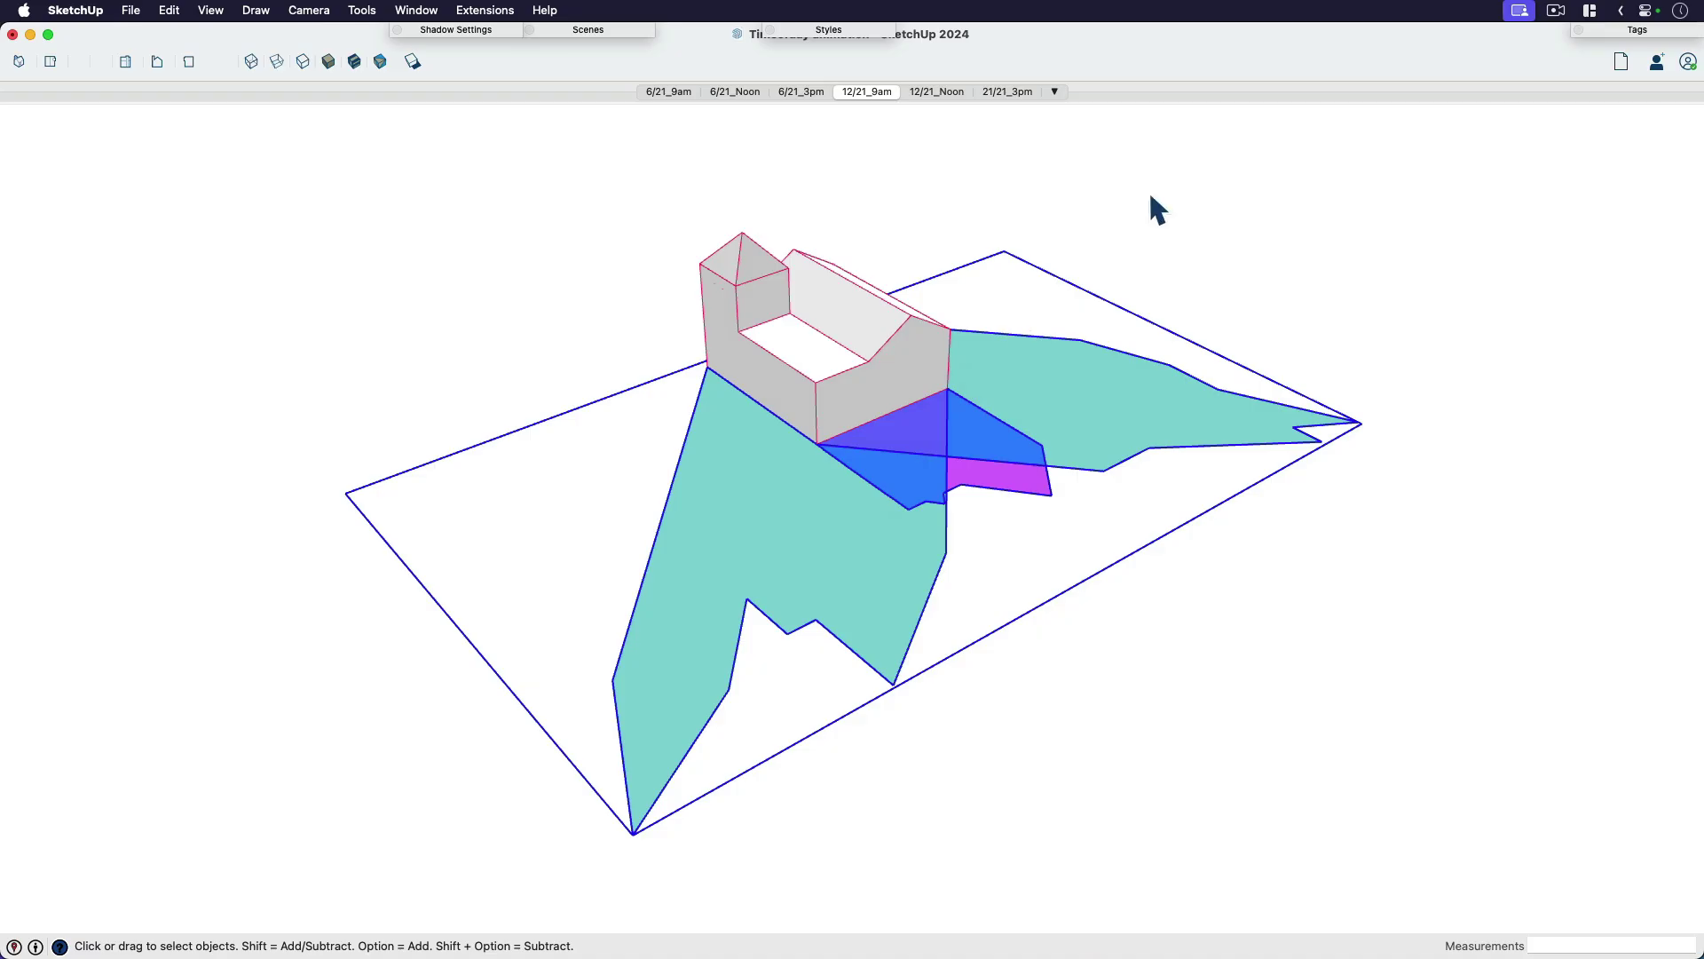
{"action": "left_click", "coordinate": [1456, 112]}
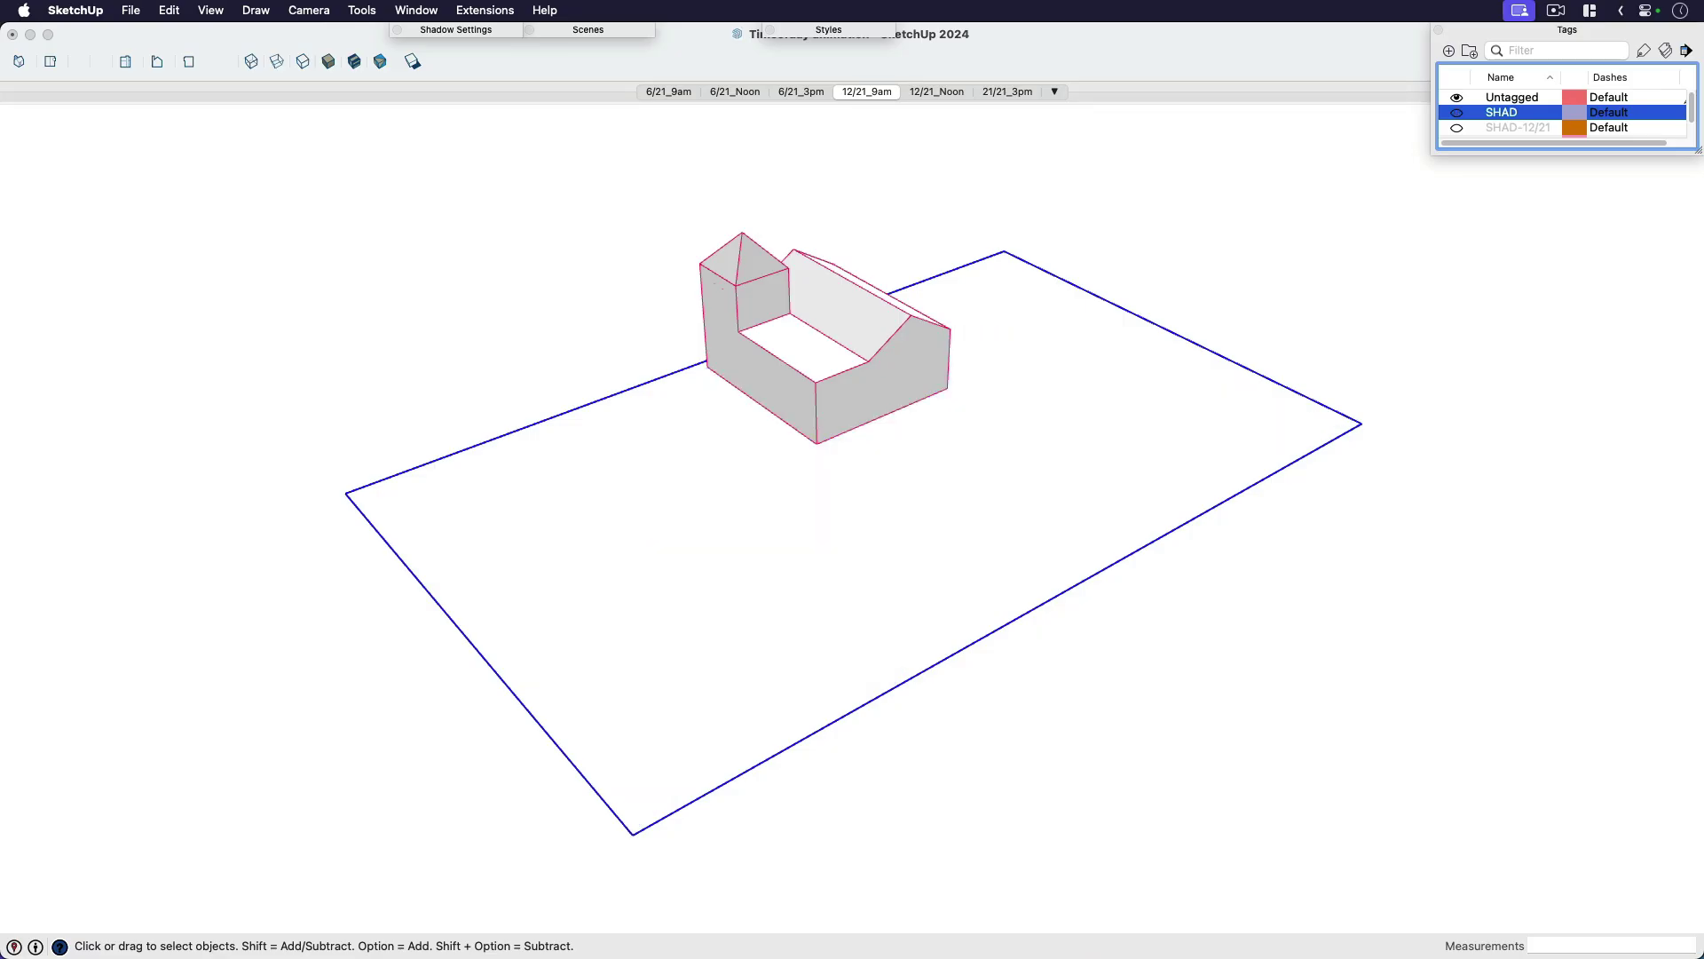
{"action": "left_click", "coordinate": [1456, 113]}
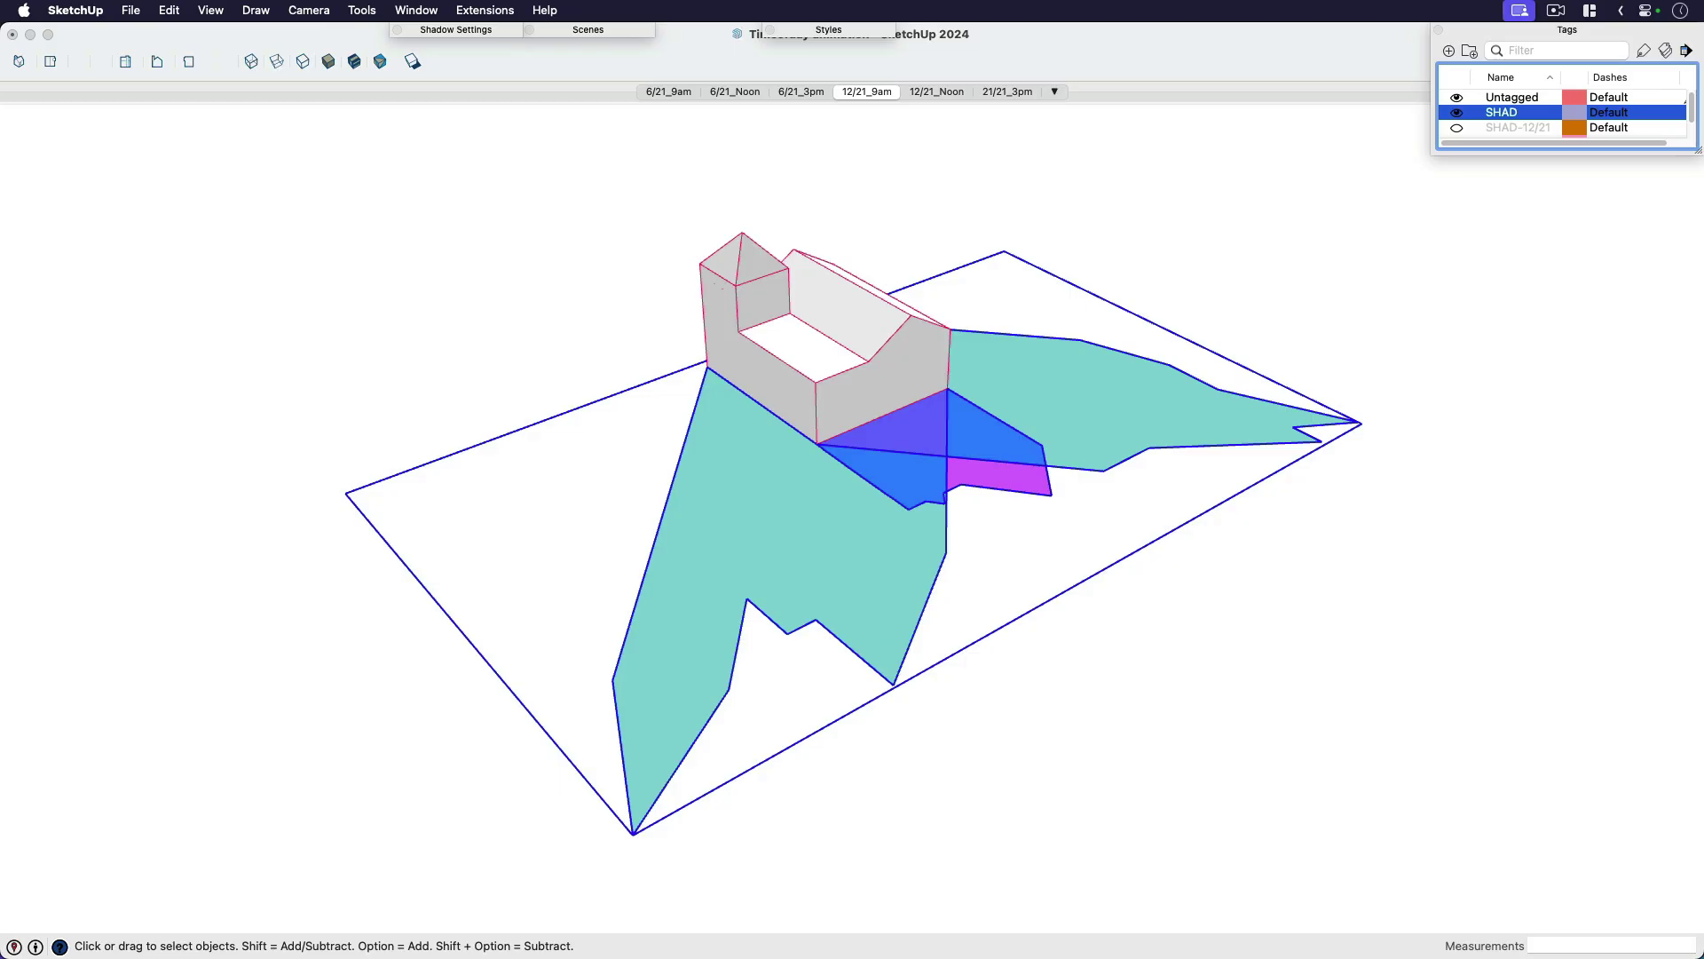
Show the model from the top in parallel projection and hide all edges of the selected shadow group
{"action": "left_click", "coordinate": [1222, 270]}
{"action": "key", "text": "v"}
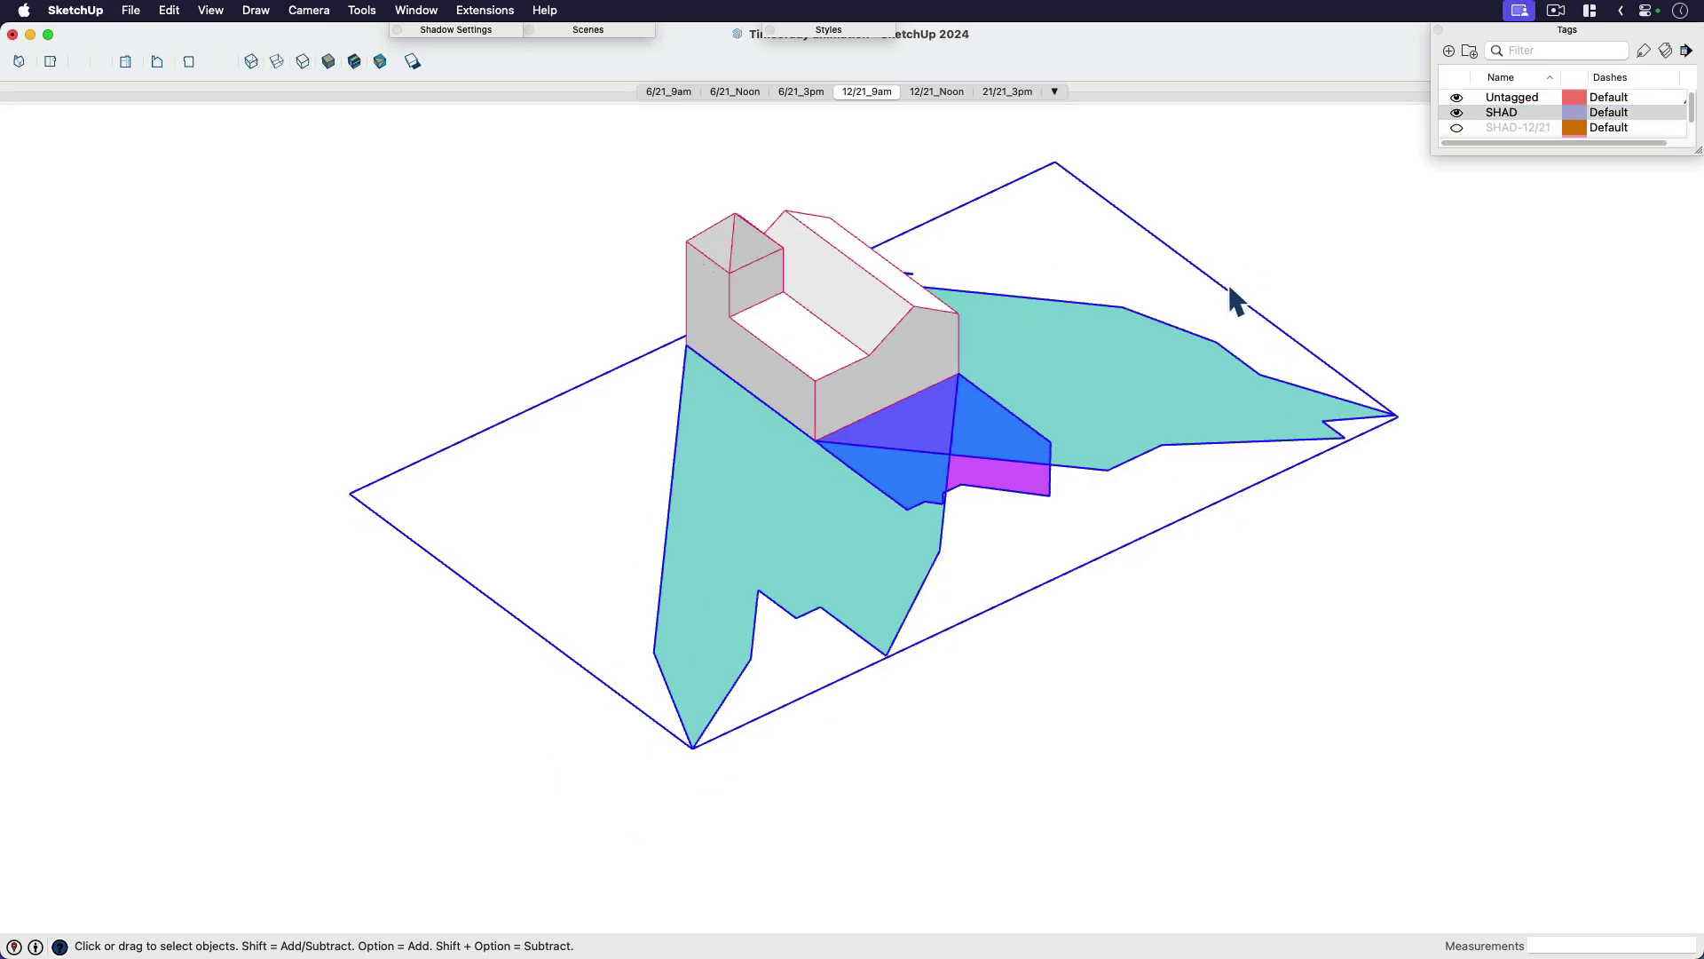
{"action": "key", "text": "super+1"}
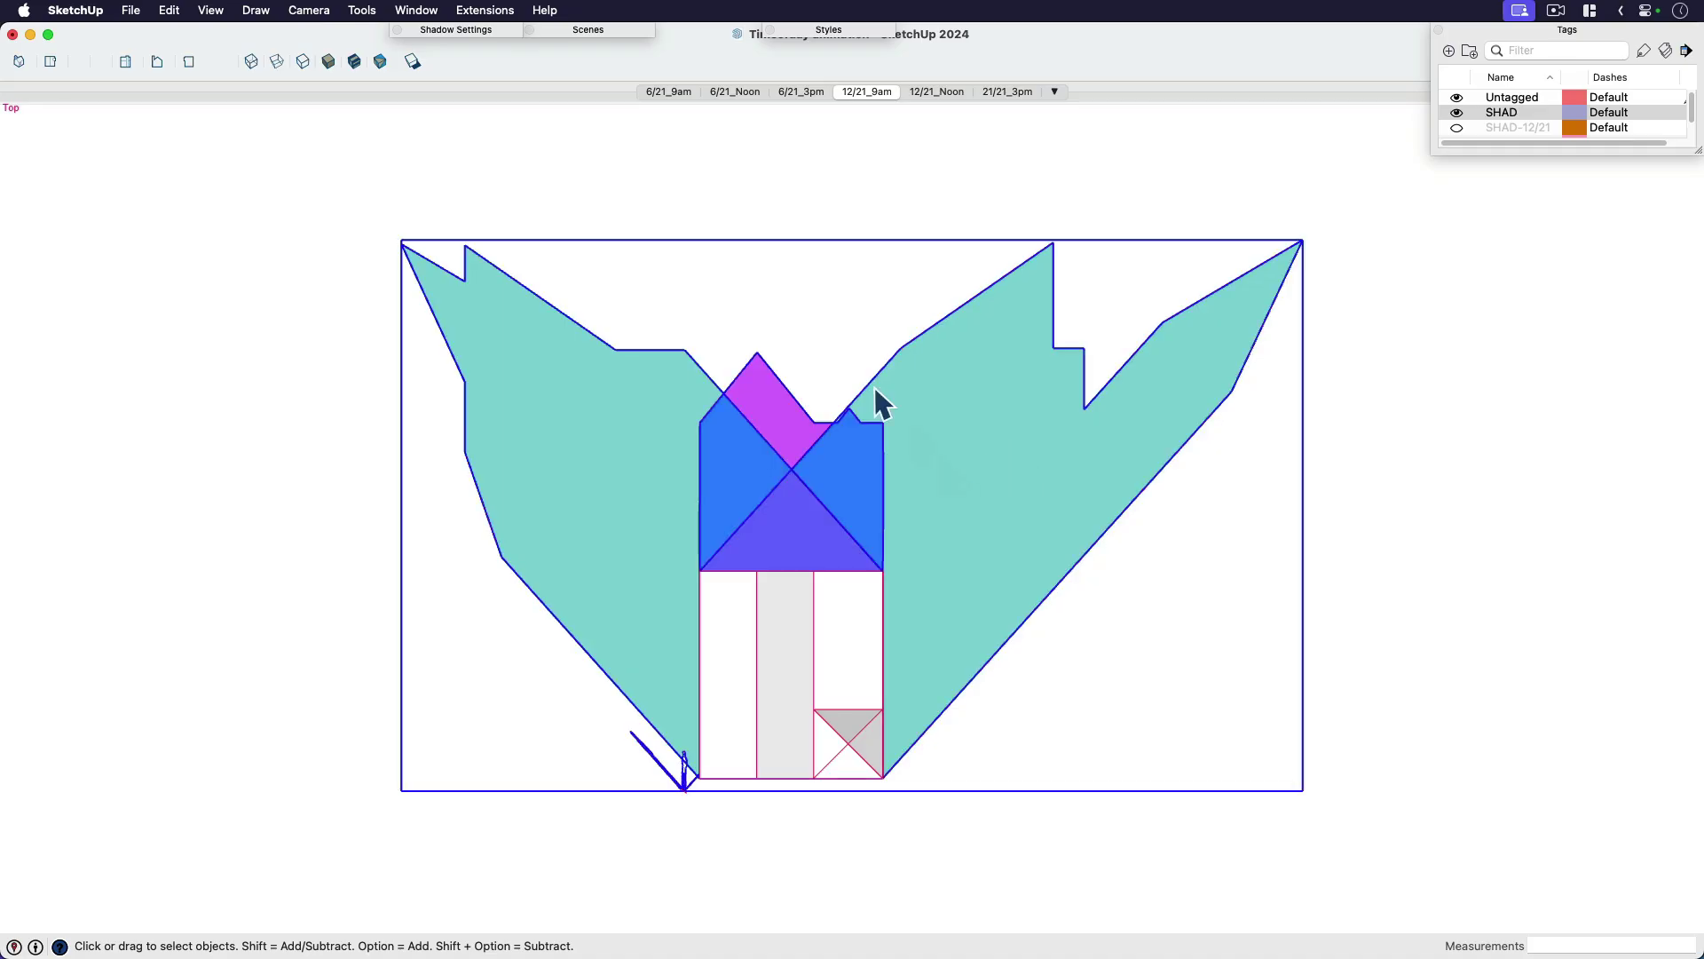
{"action": "left_click", "coordinate": [483, 10]}
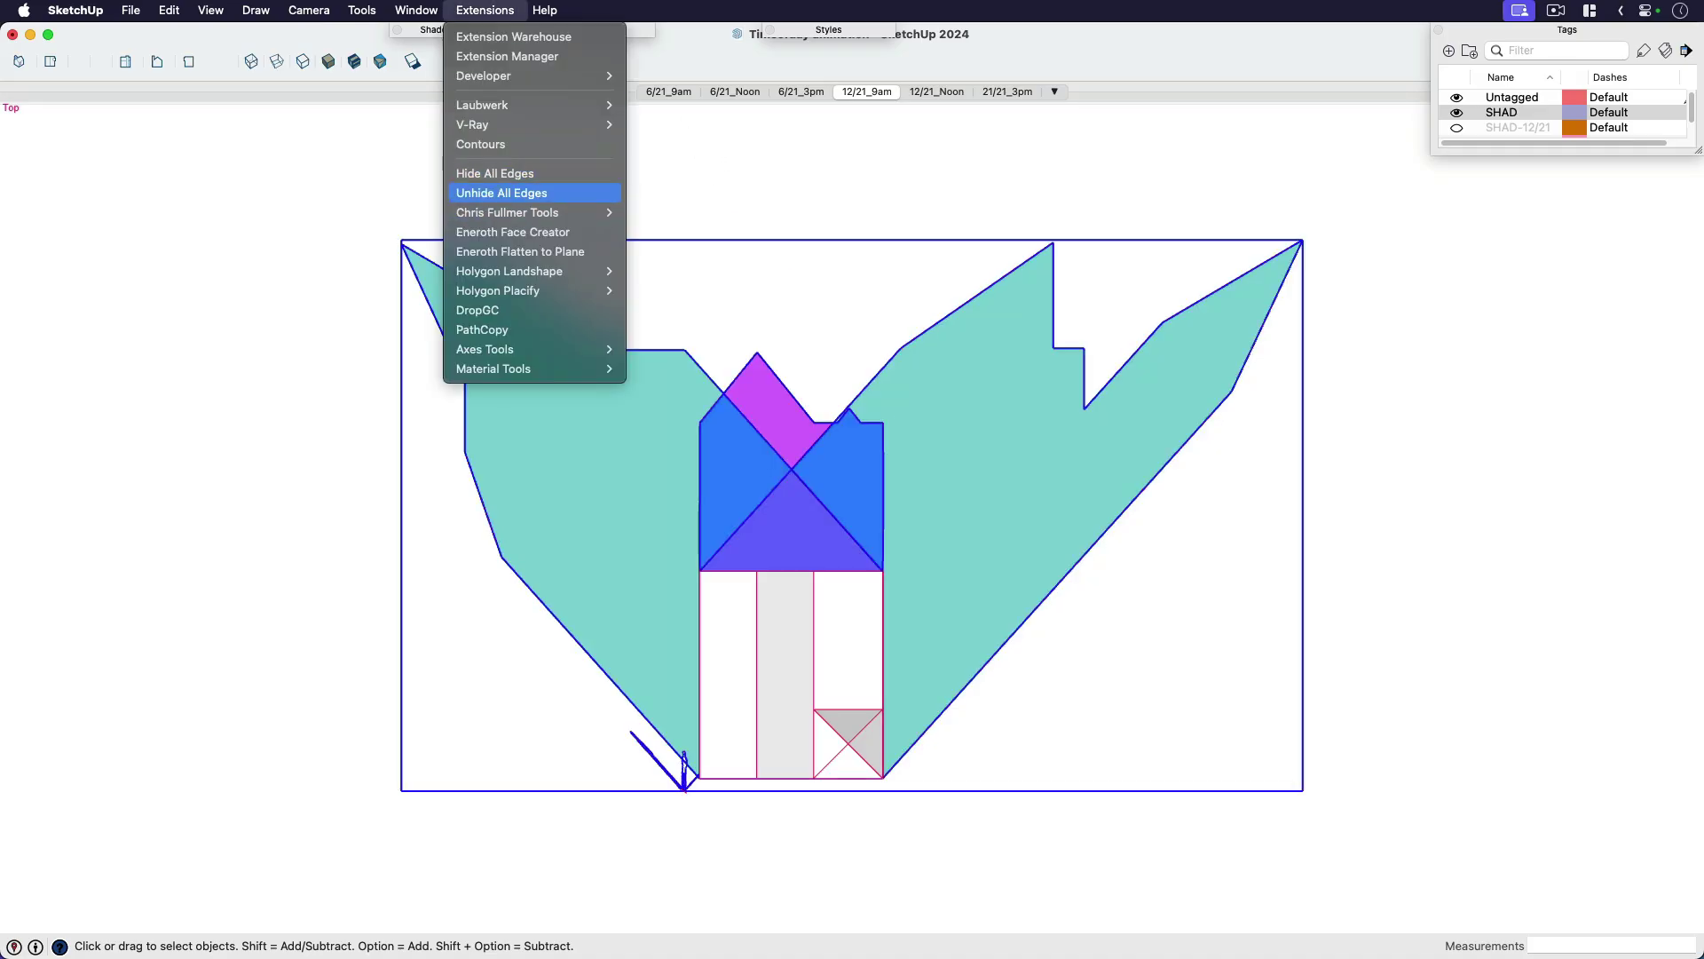
{"action": "left_click", "coordinate": [494, 173]}
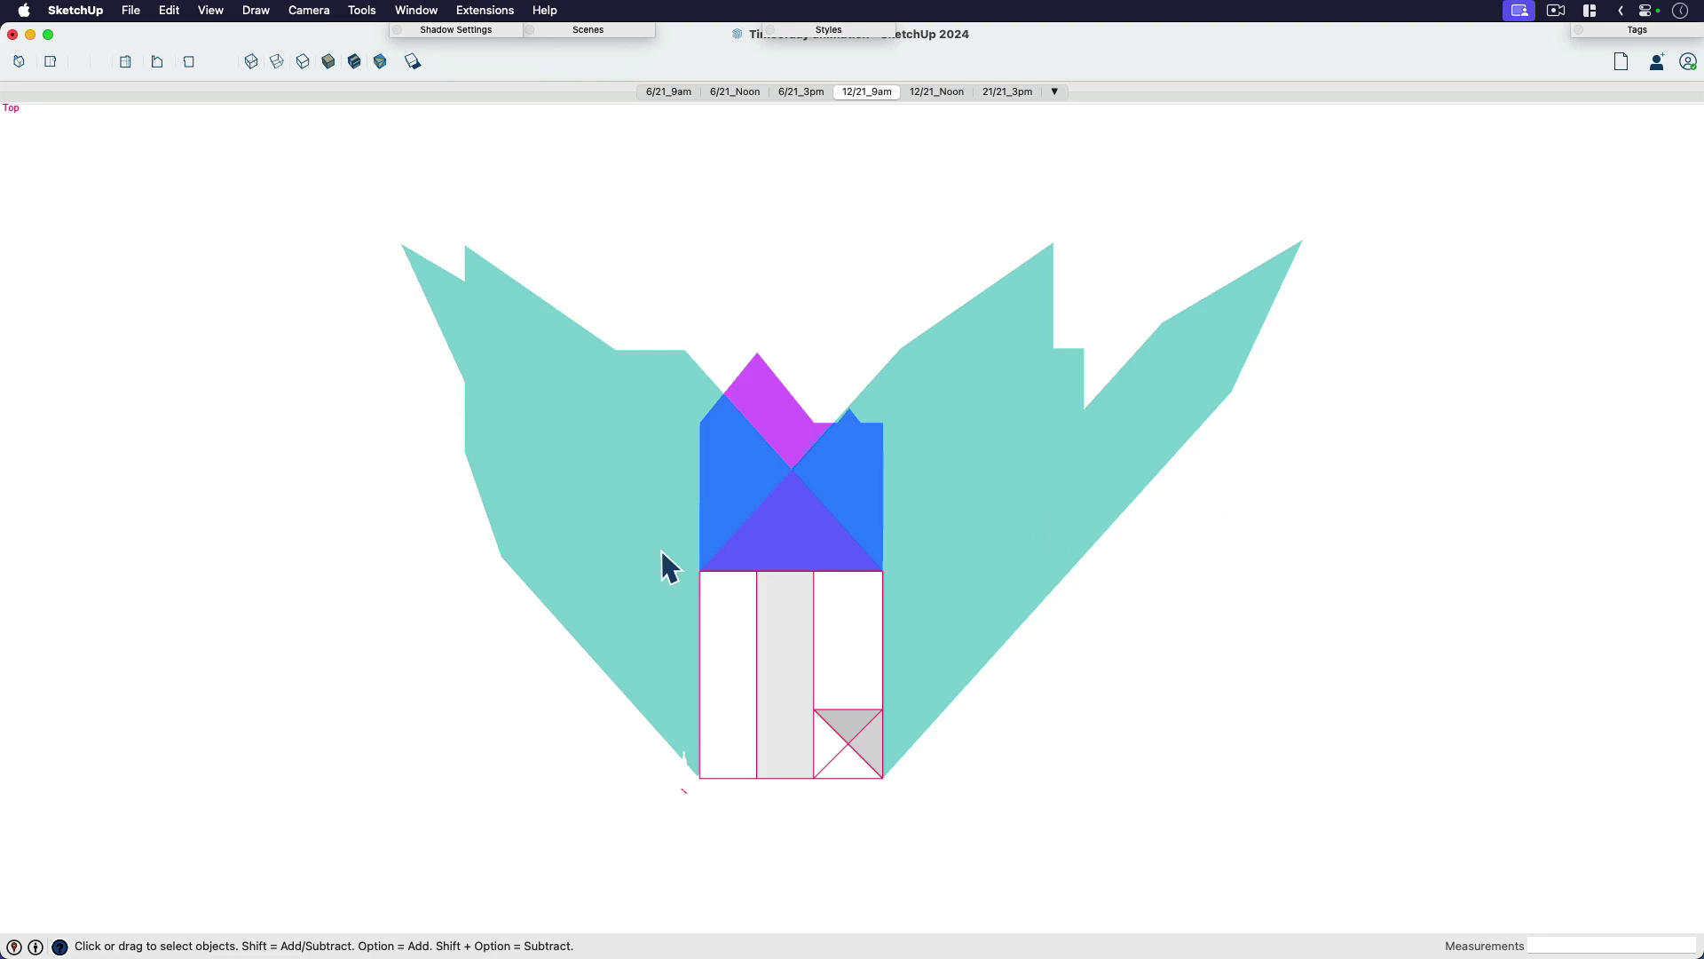
Select the shadow group and examine its edge-free faces around the building in a 3D view
{"action": "left_click", "coordinate": [609, 511]}
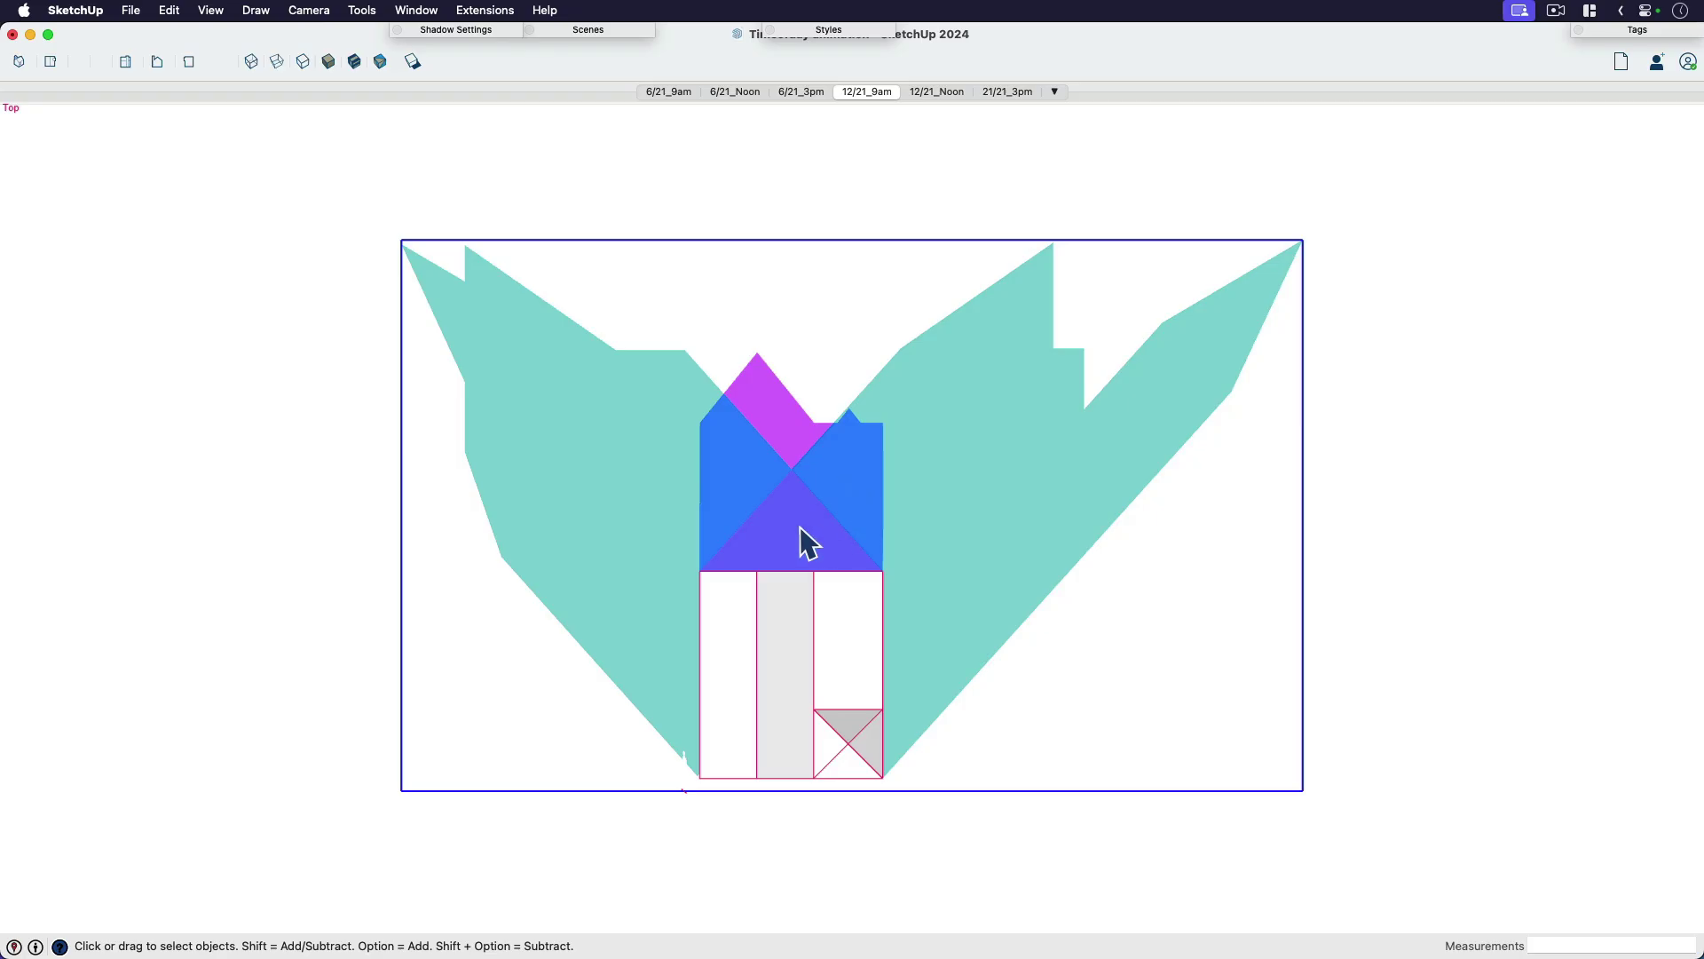
{"action": "scroll", "coordinate": [742, 513], "scroll_direction": "up", "scroll_amount": 2}
{"action": "middle_click_drag", "start_coordinate": [742, 514], "coordinate": [551, 533]}
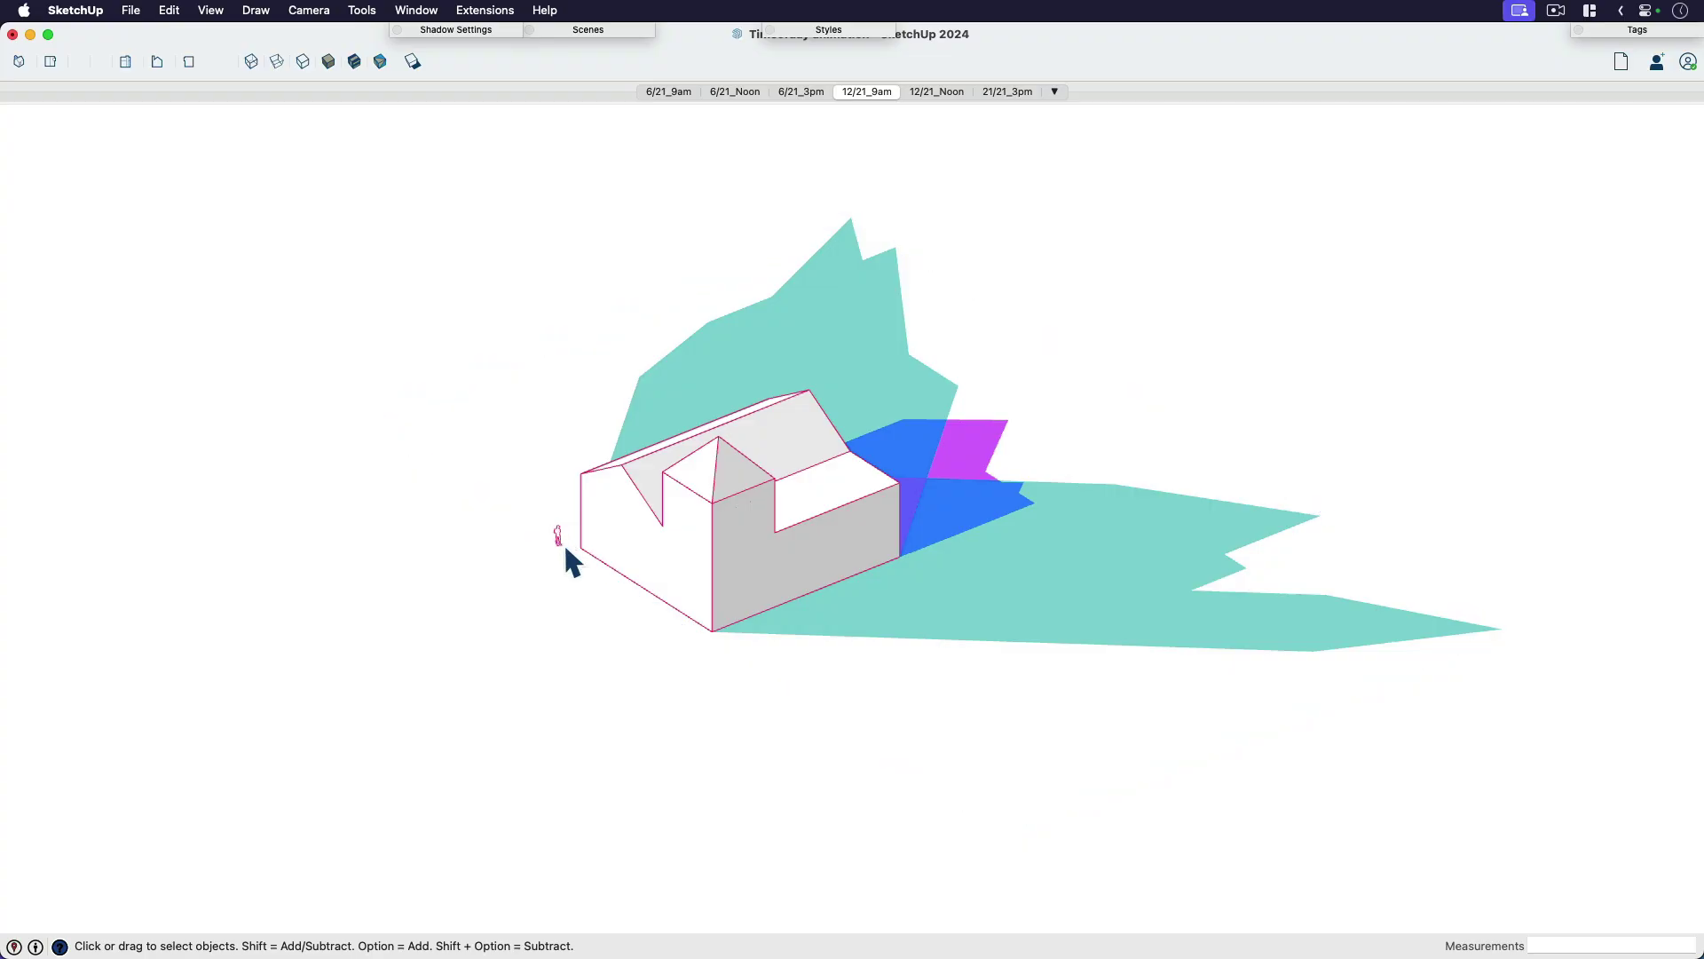
Copy the person figure into the blue overlapping shadow area beside the building's end wall and clear the selection
{"action": "key", "text": "m"}
{"action": "left_click", "coordinate": [563, 577]}
{"action": "key", "text": "alt"}
{"action": "middle_click_drag", "start_coordinate": [1070, 563], "coordinate": [745, 587]}
{"action": "scroll", "coordinate": [1043, 555], "scroll_direction": "up", "scroll_amount": 4}
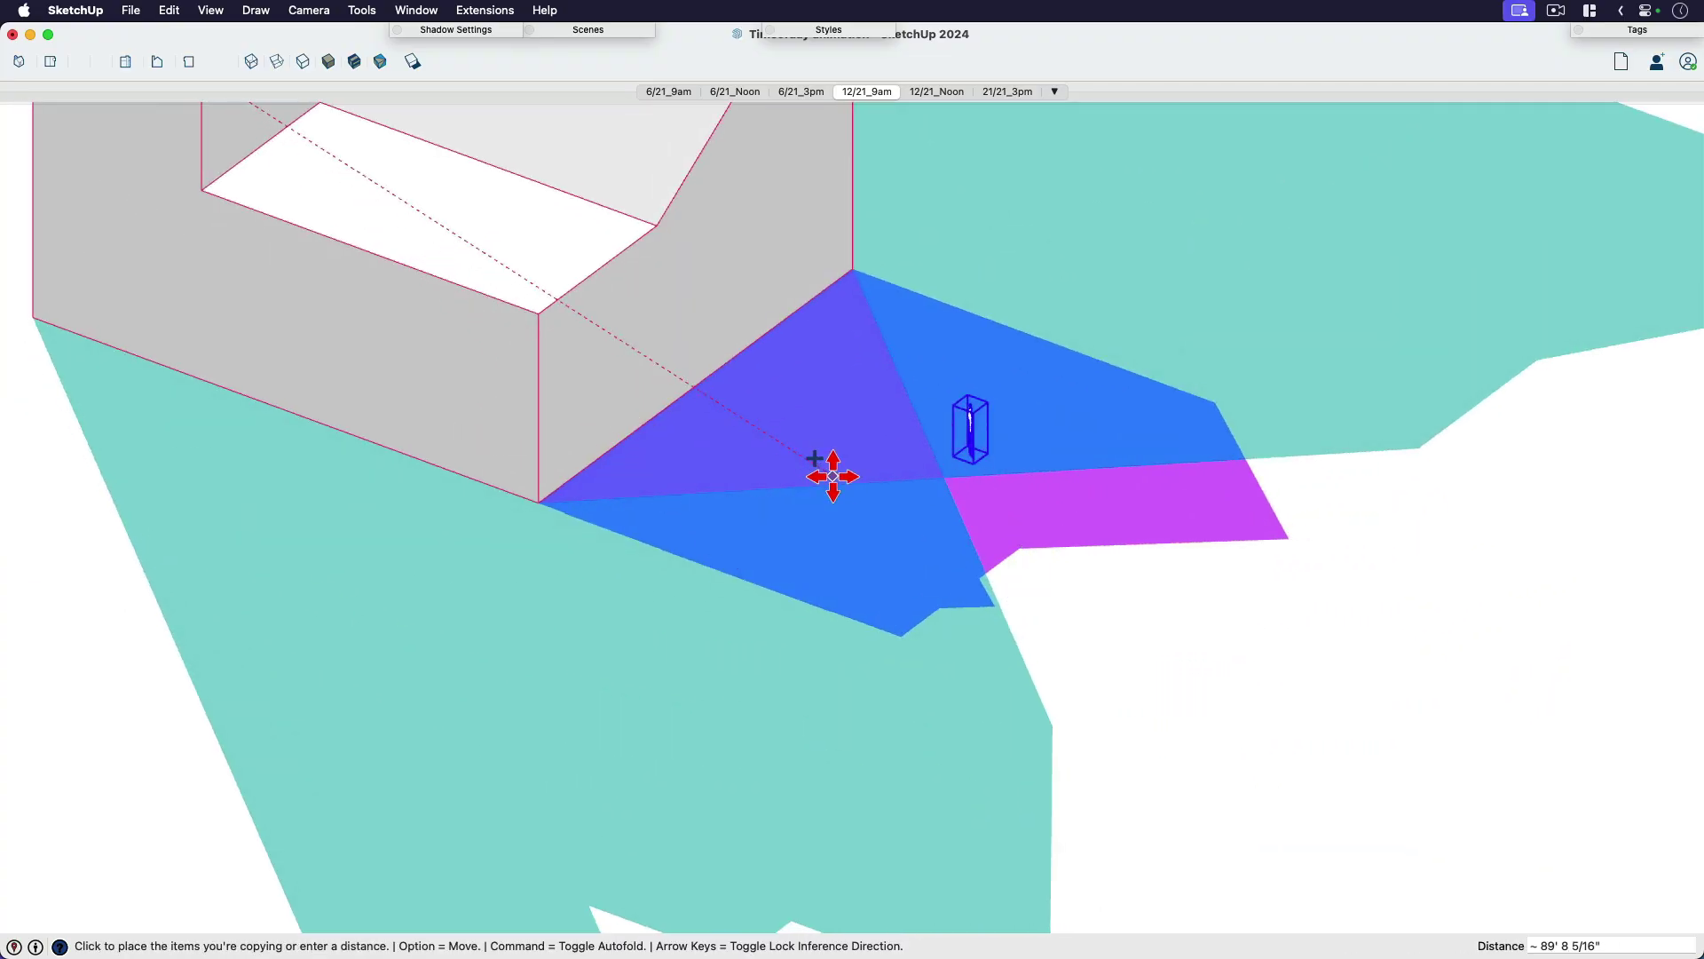
{"action": "left_click", "coordinate": [745, 572]}
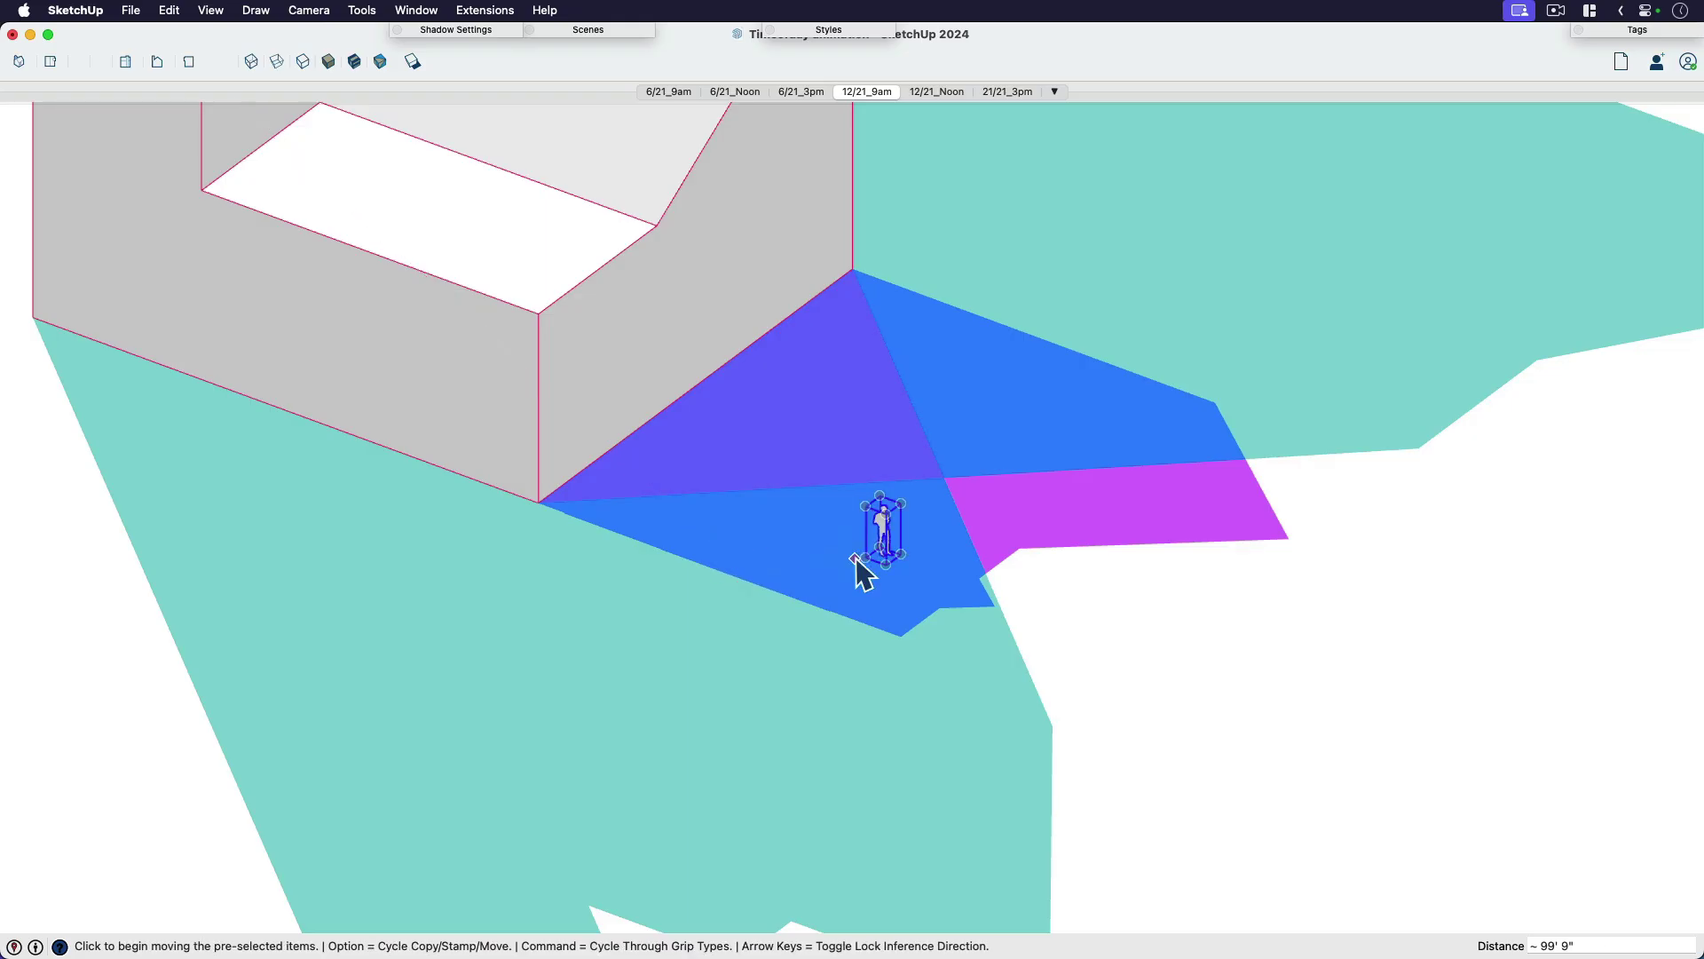
{"action": "key", "text": "space"}
{"action": "scroll", "coordinate": [860, 570], "scroll_direction": "down", "scroll_amount": 3}
{"action": "left_click", "coordinate": [1081, 631]}
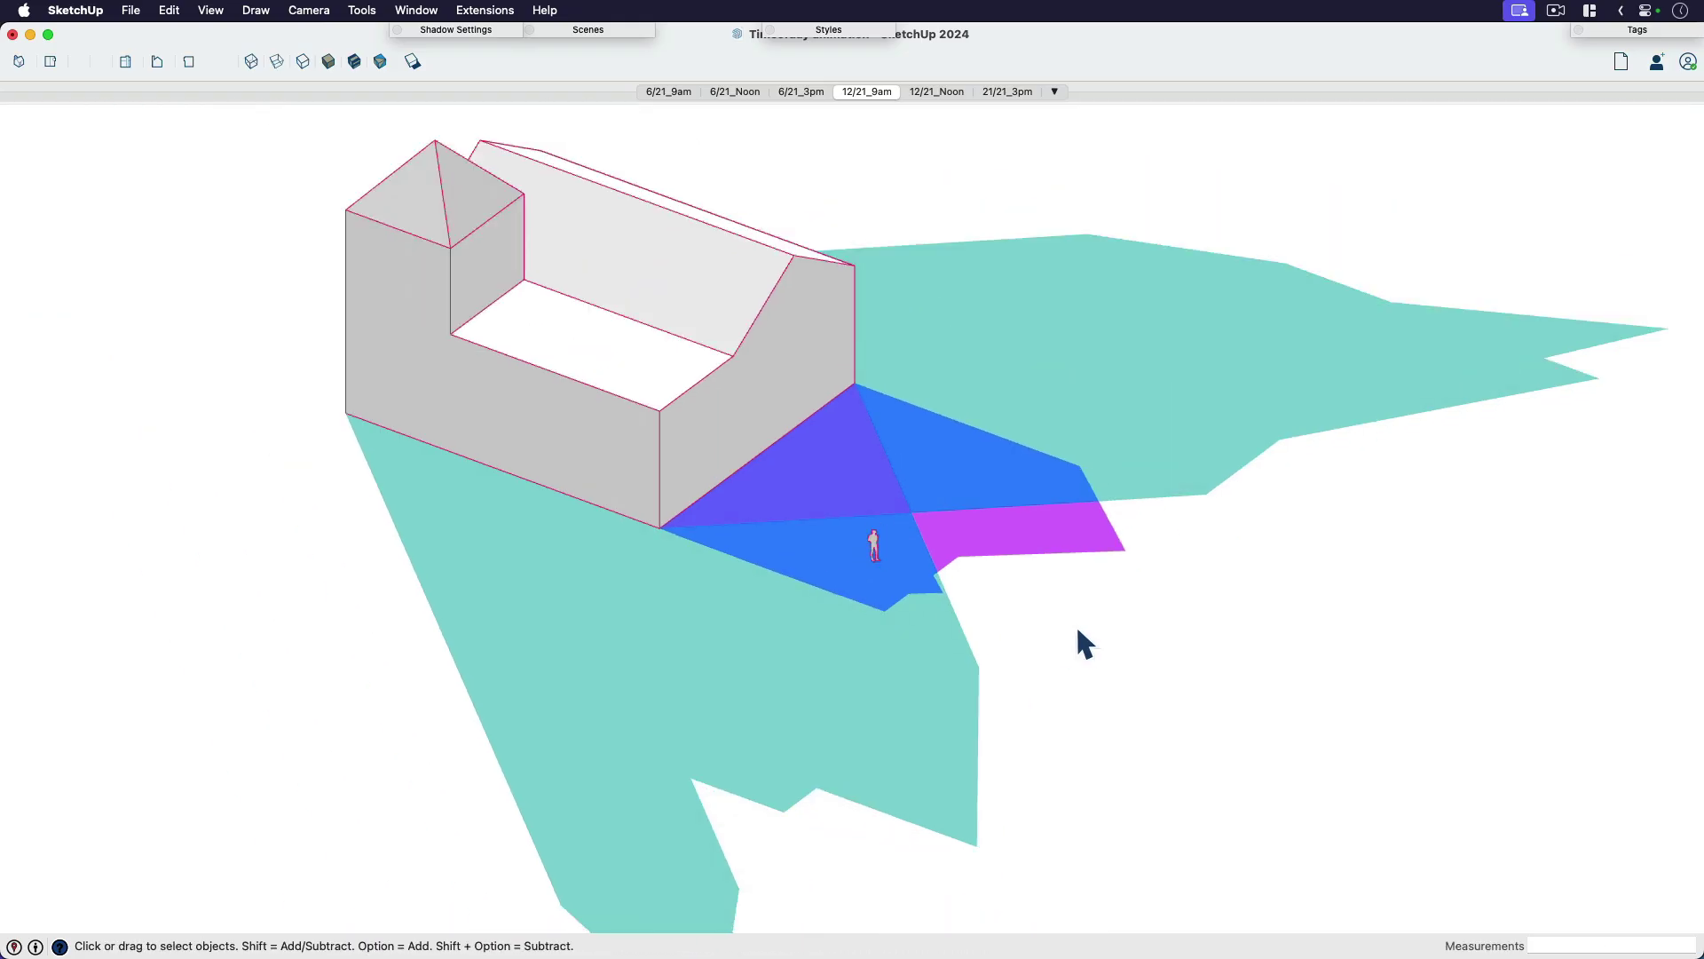
{"action": "middle_click_drag", "start_coordinate": [1173, 606], "coordinate": [1106, 621], "text": "shift"}
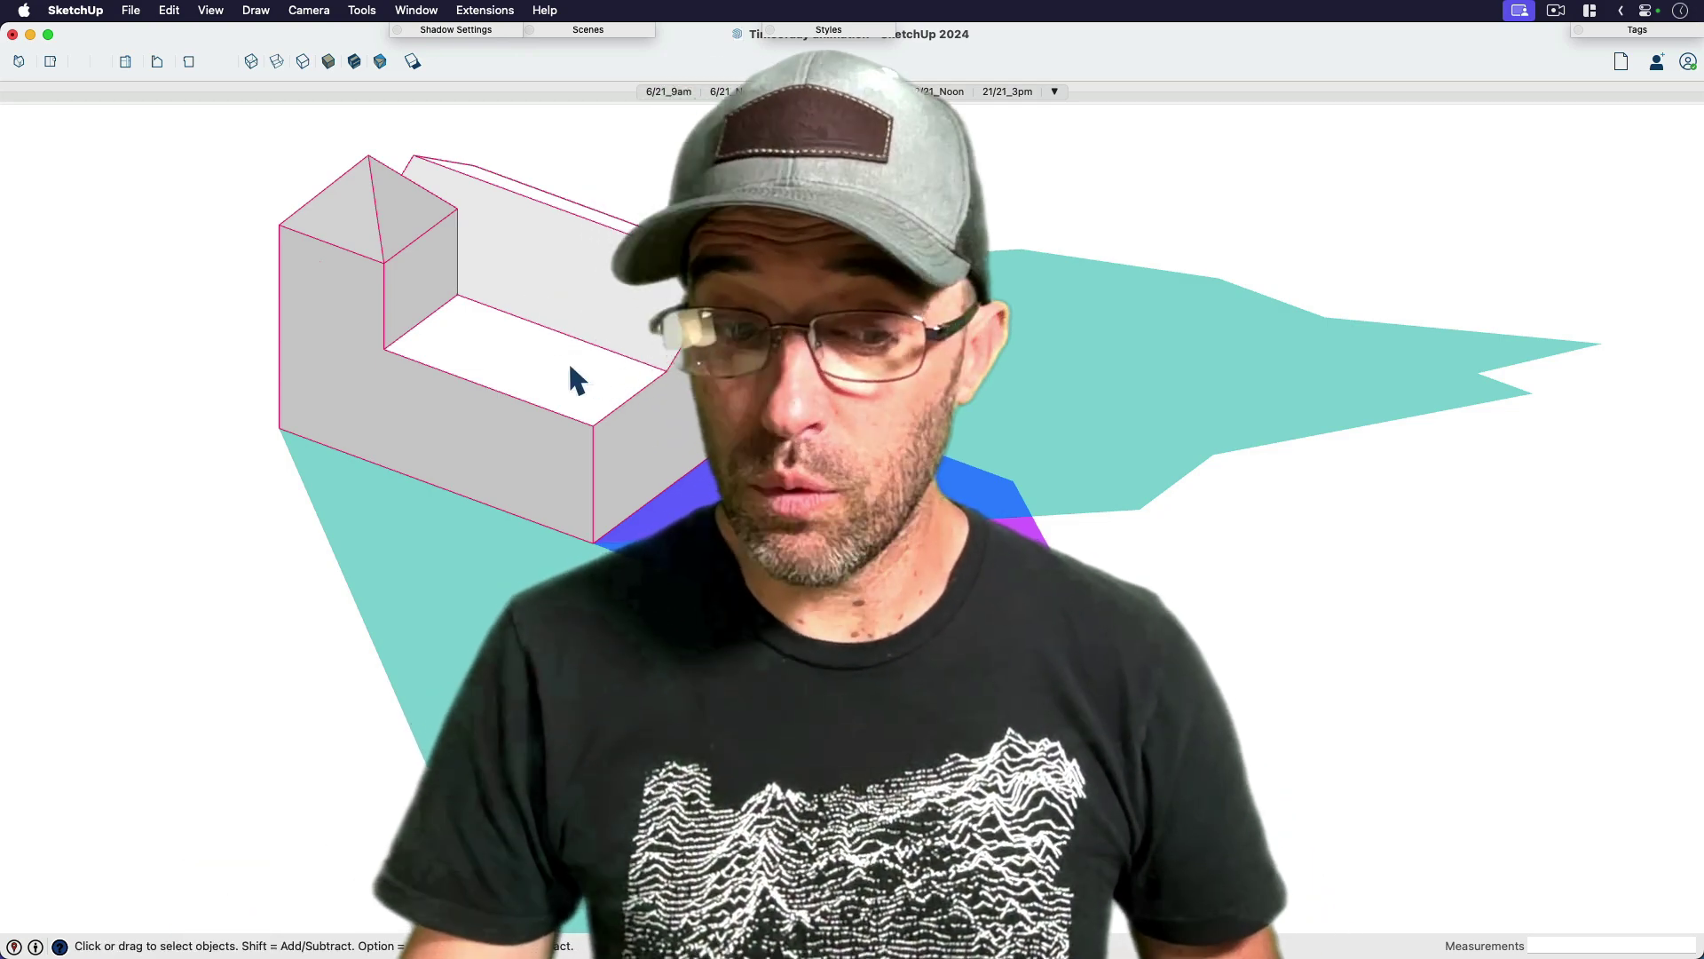
Select the building and play through its shadow scenes, starting with 6/21_9am and advancing to the scene that follows it
{"action": "left_click", "coordinate": [577, 391]}
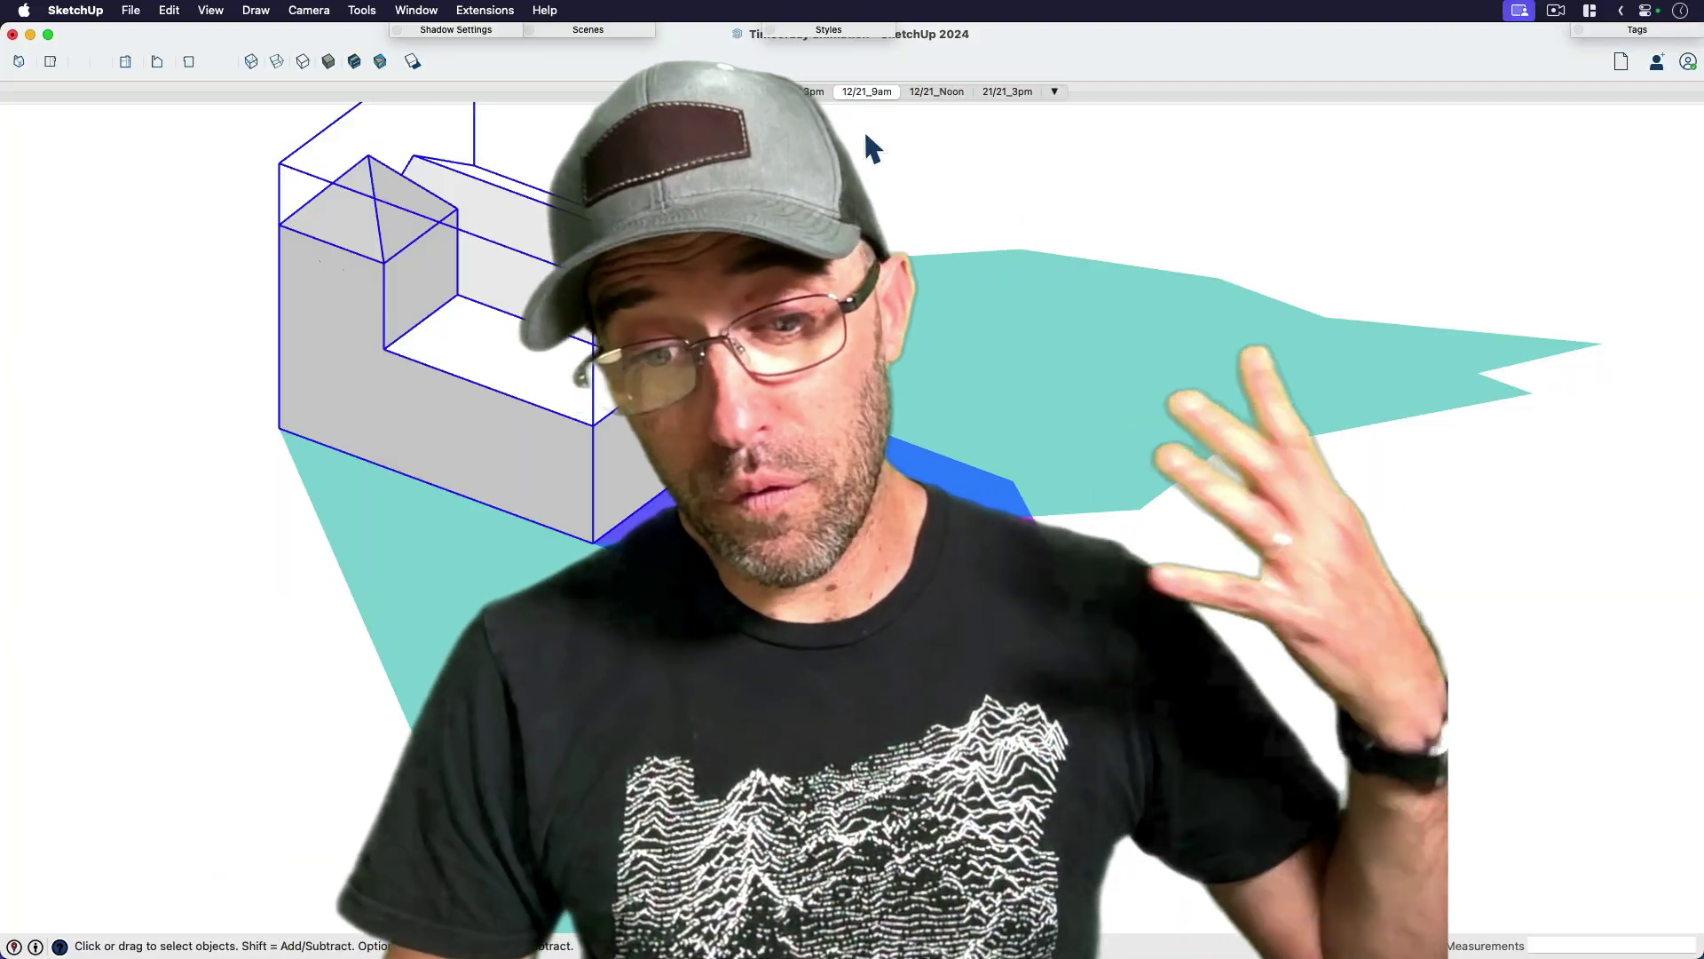
{"action": "left_click", "coordinate": [669, 92]}
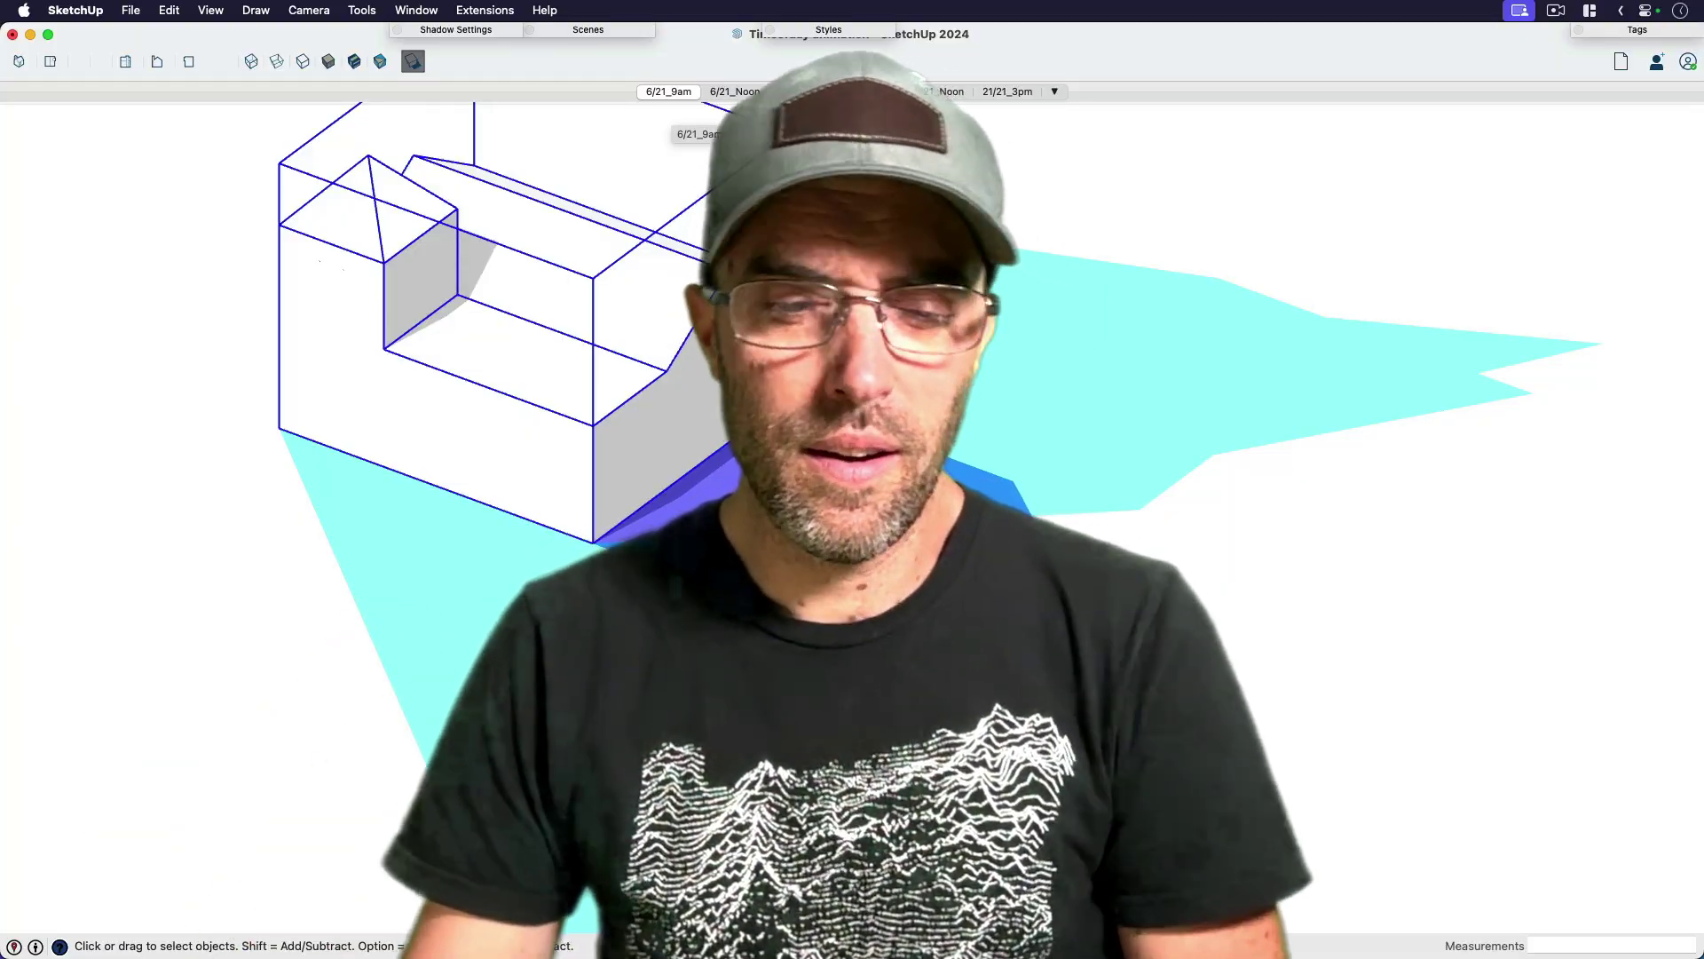
{"action": "key", "text": "Page_Down"}
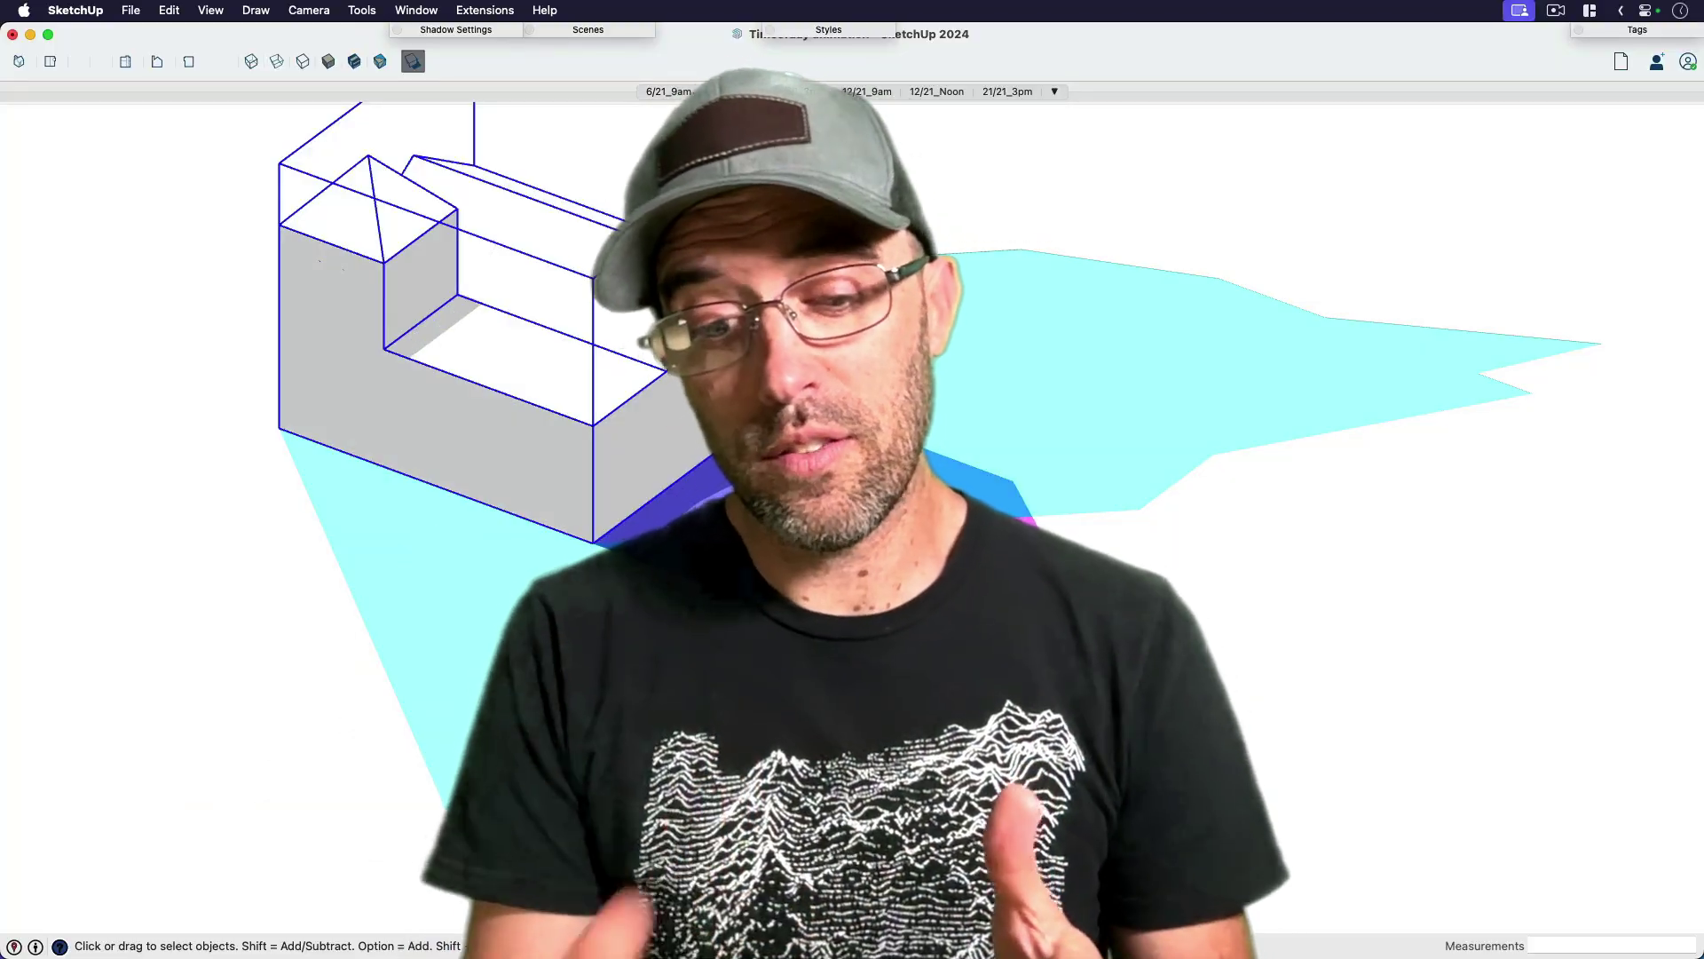